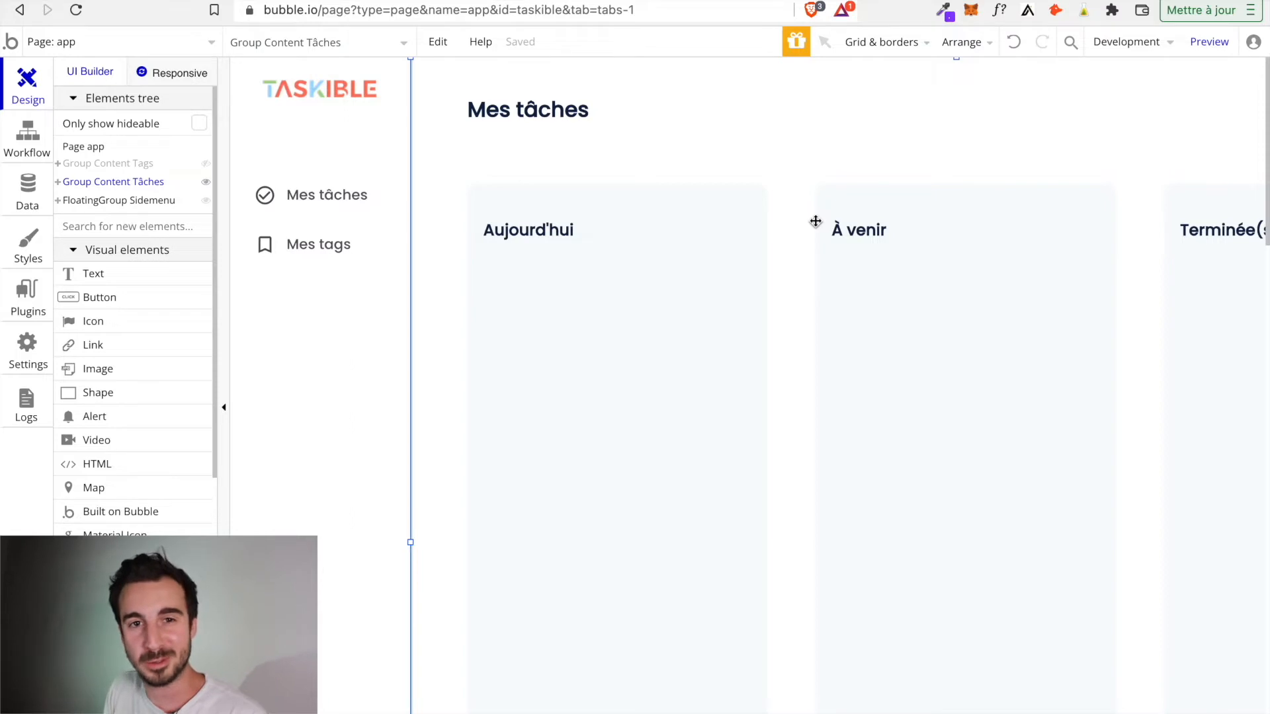
Add a condition to the check-circle icon beside "Mes tâches" in the side menu: when app's Onglet is tâches.
click(266, 206)
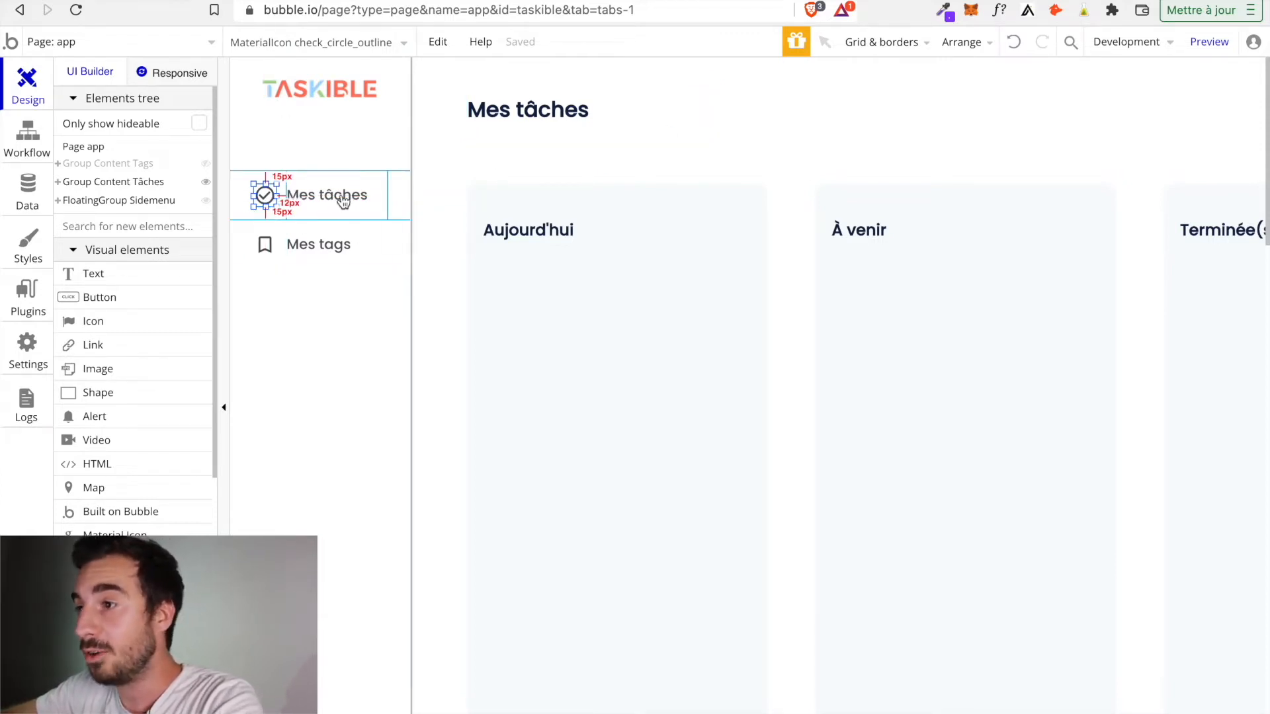
double_click(268, 201)
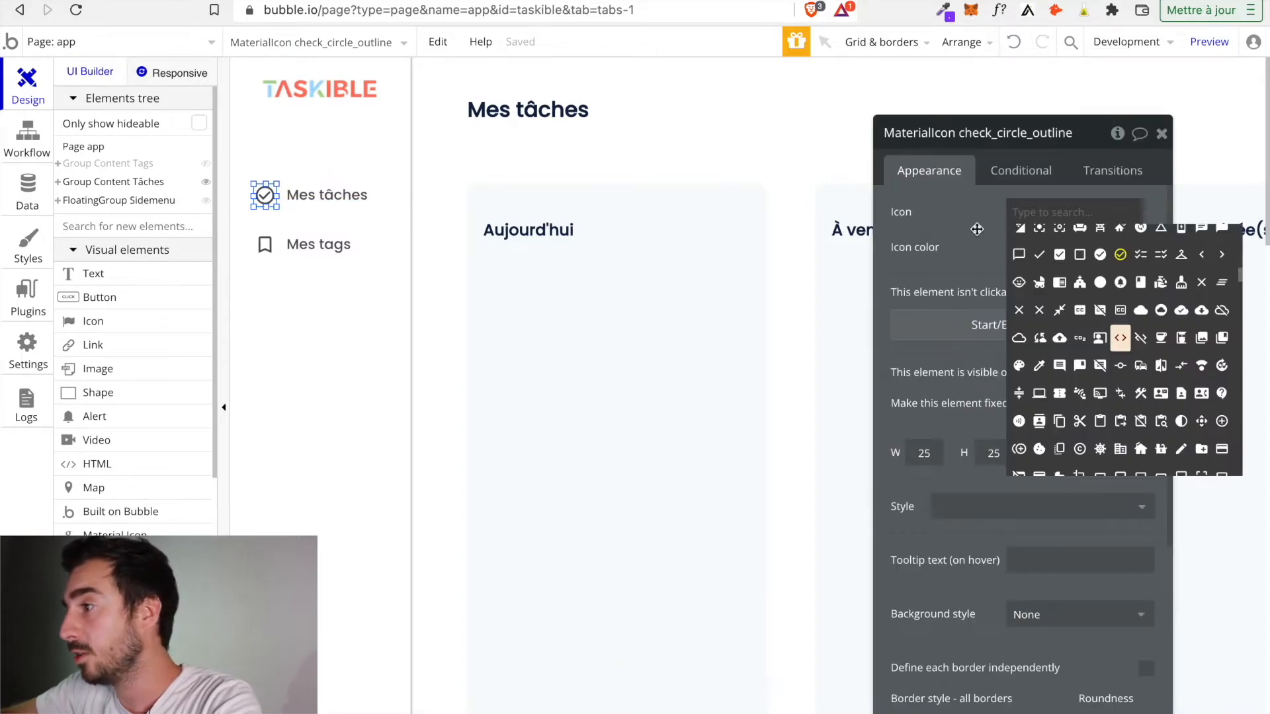
click(1018, 172)
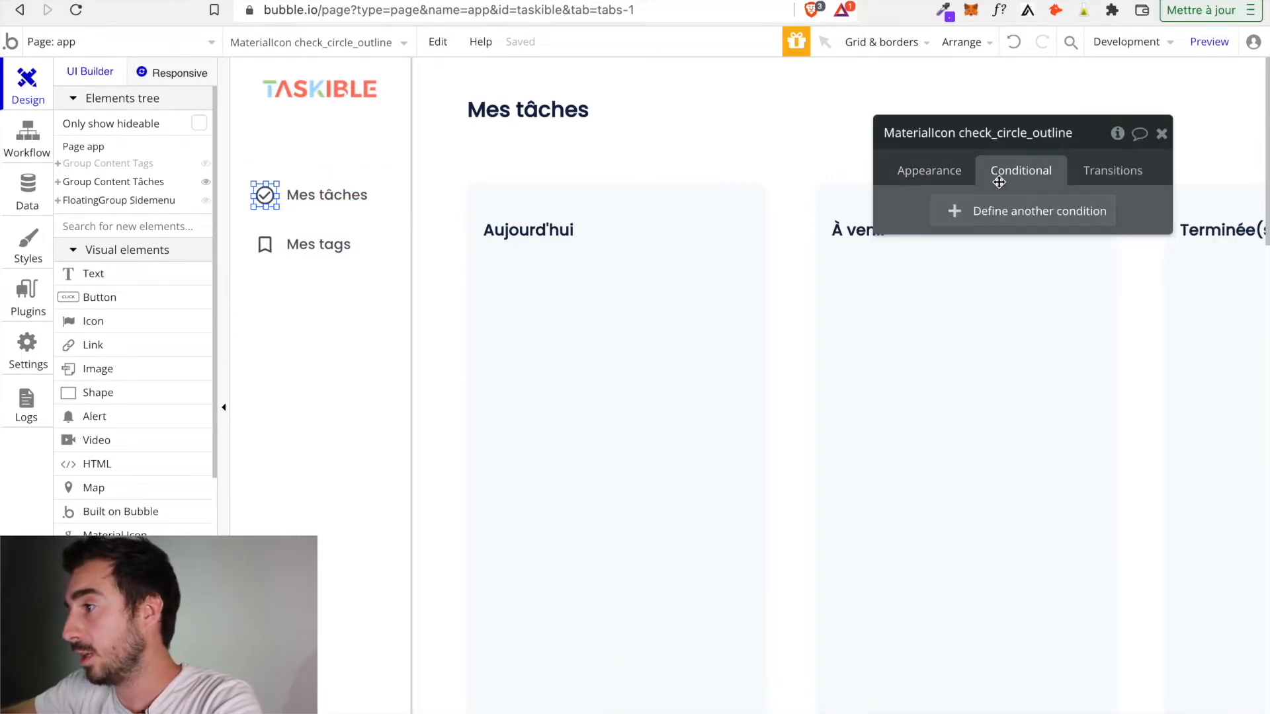
click(953, 213)
click(952, 220)
scroll(1000, 429, down, 3)
scroll(1003, 431, down, 6)
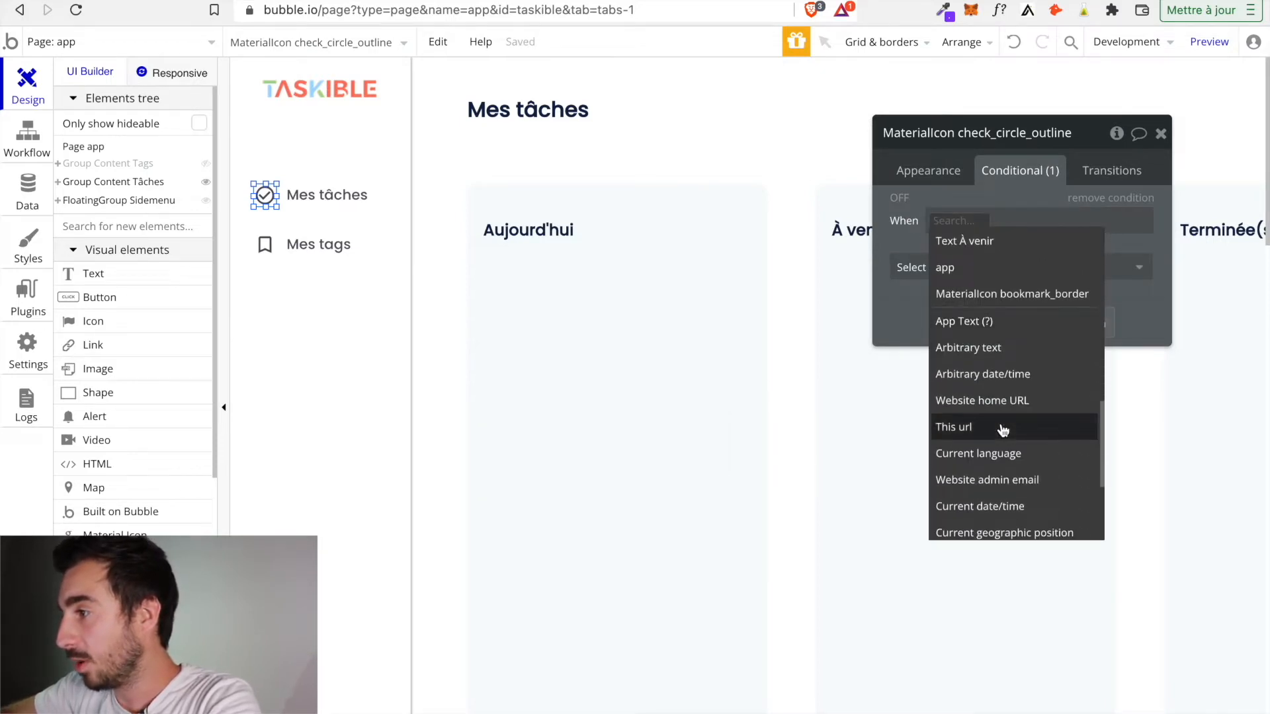
click(955, 268)
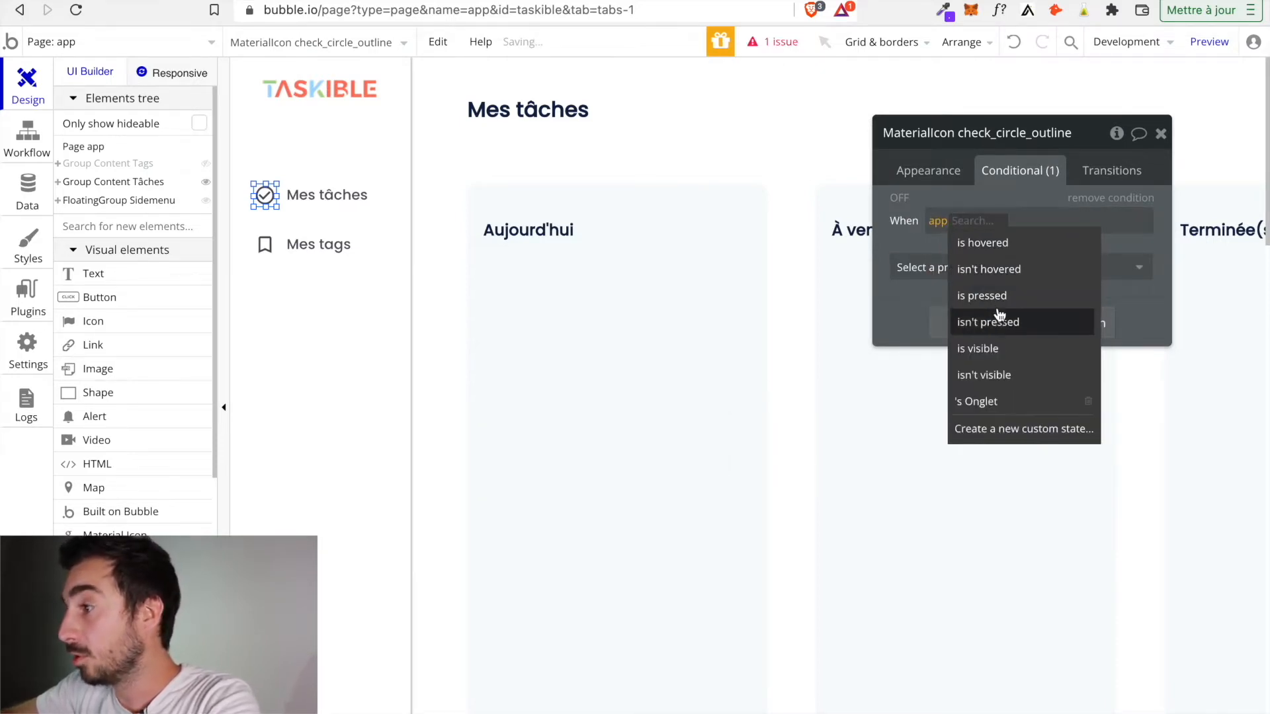
click(993, 402)
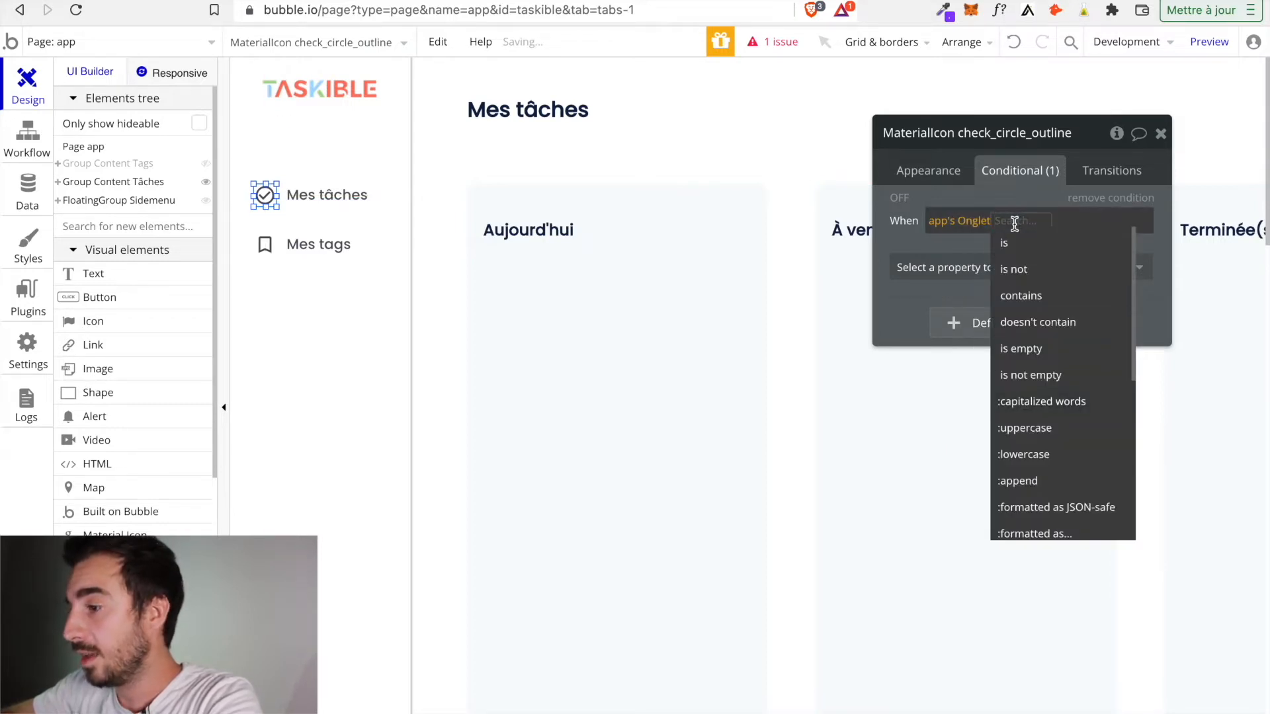
click(1011, 242)
text(t)
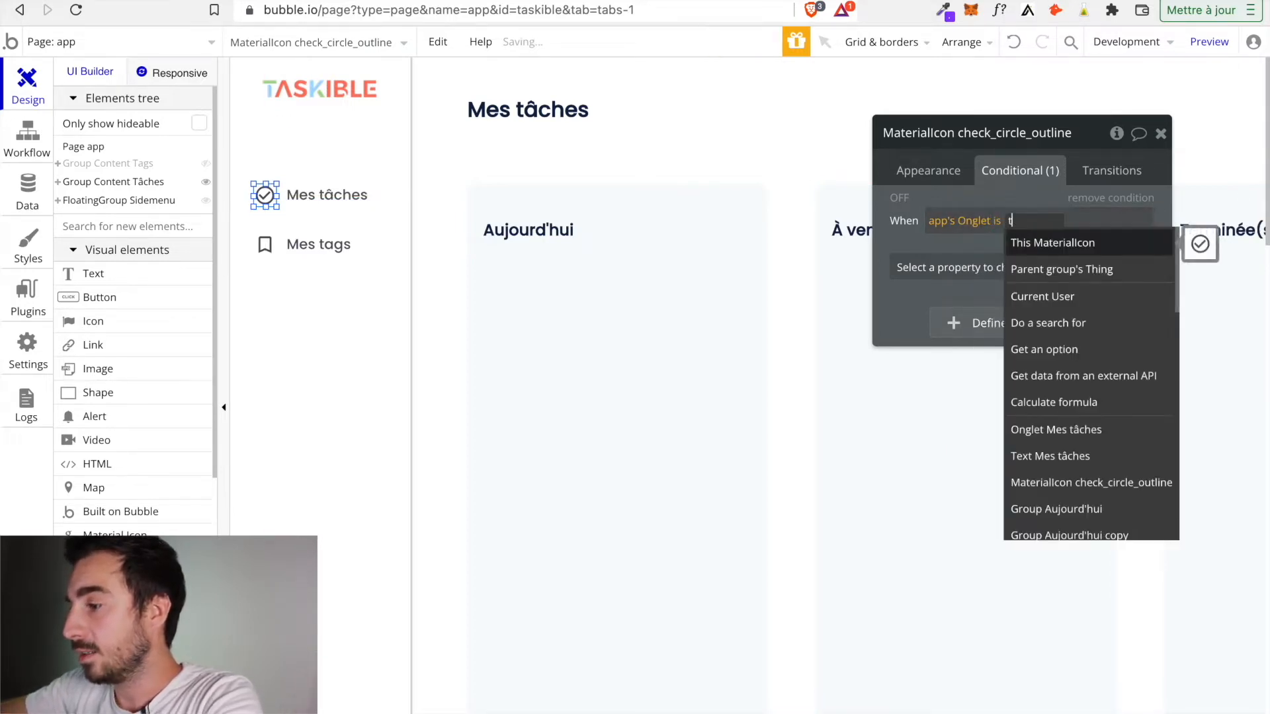
text(âches)
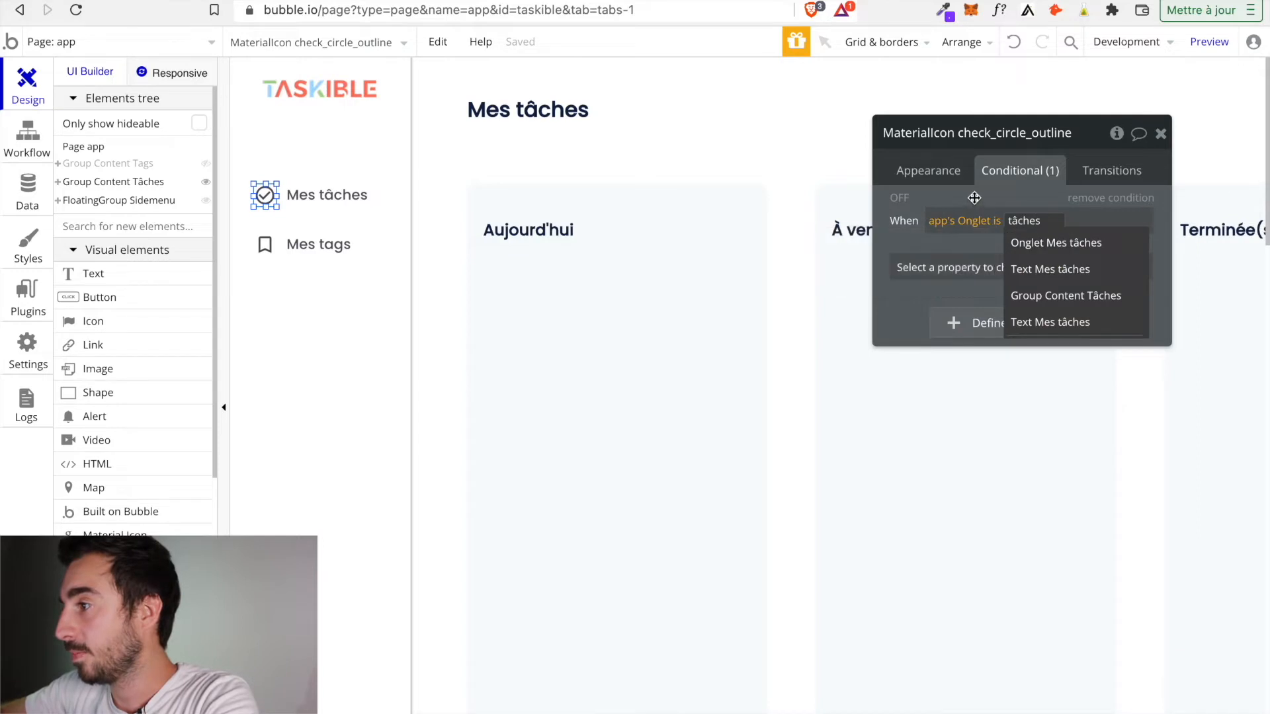
click(973, 197)
Make the check-circle icon's condition change the icon color to #FF7562.
click(985, 267)
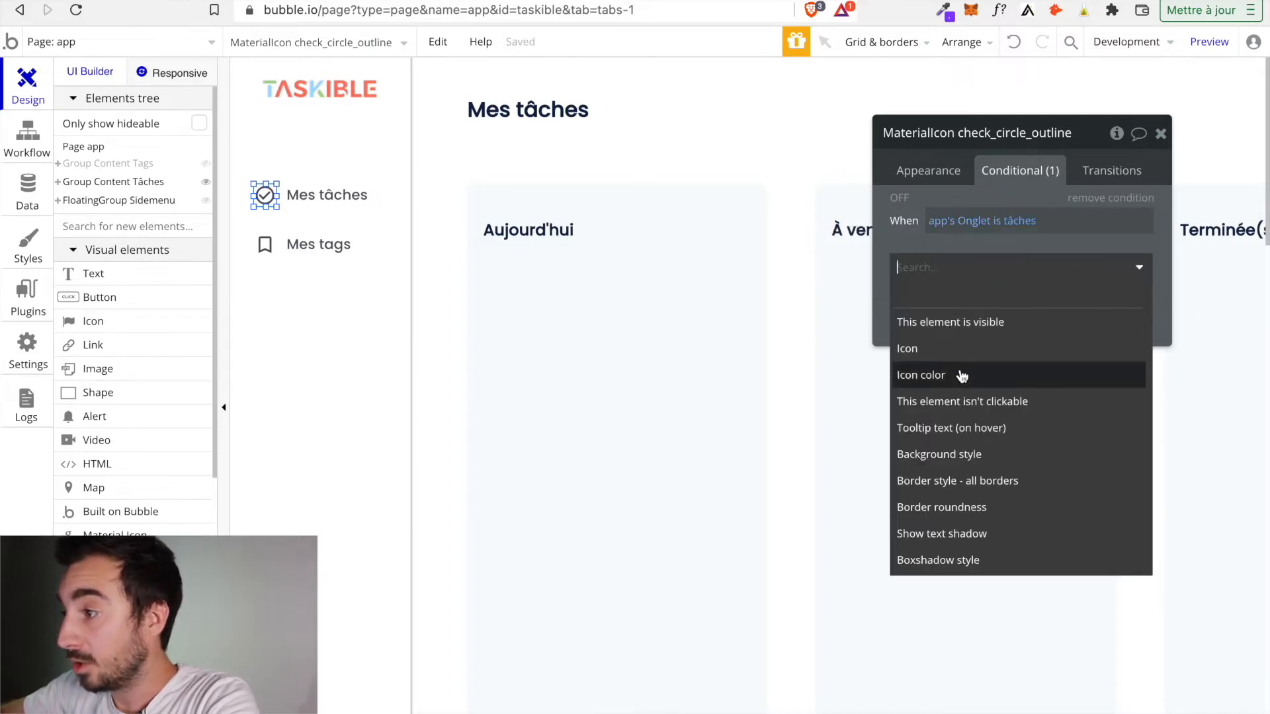
click(960, 372)
drag(1074, 258, 1044, 263)
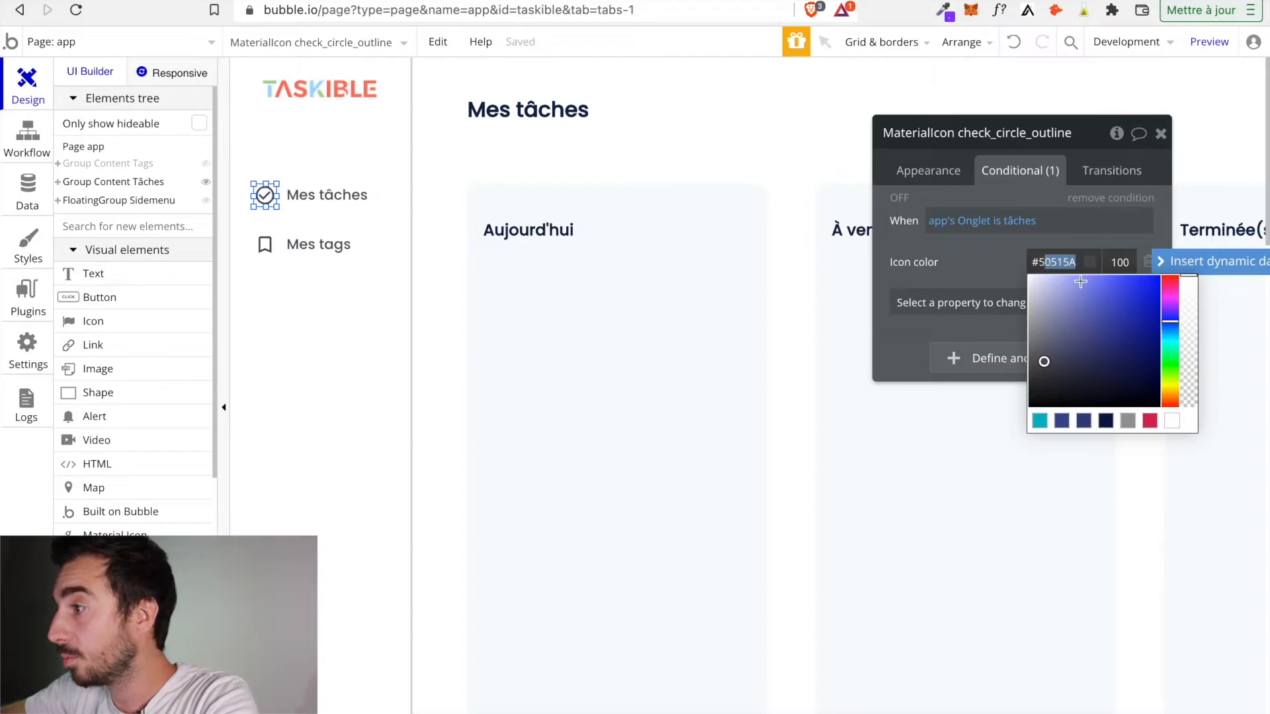
key(BackSpace)
key(BackSpace)
text(FF7)
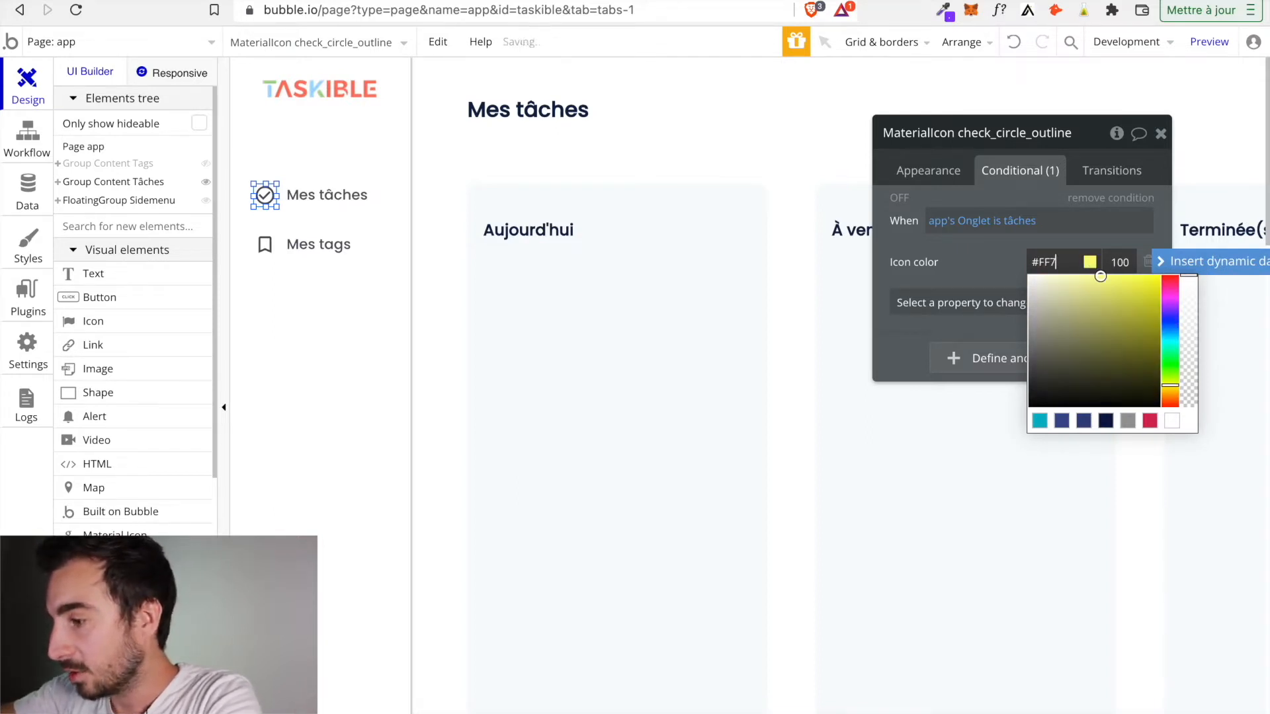
text(562)
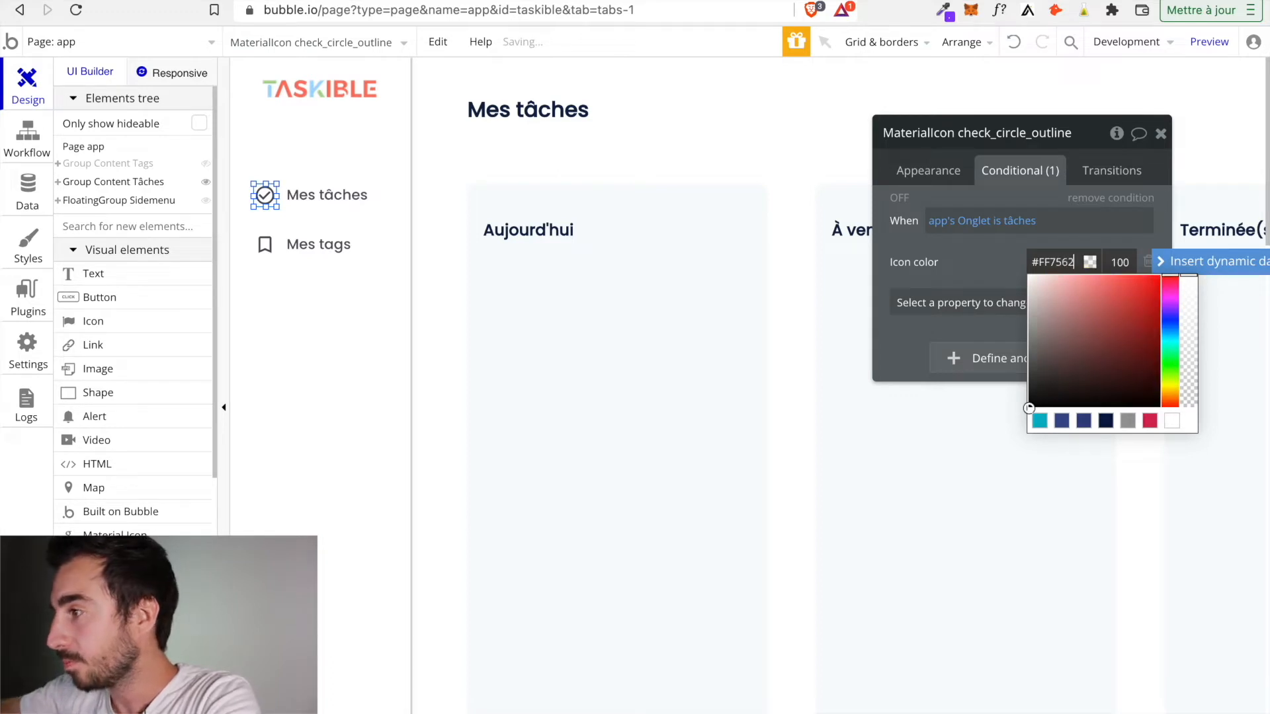
click(1013, 262)
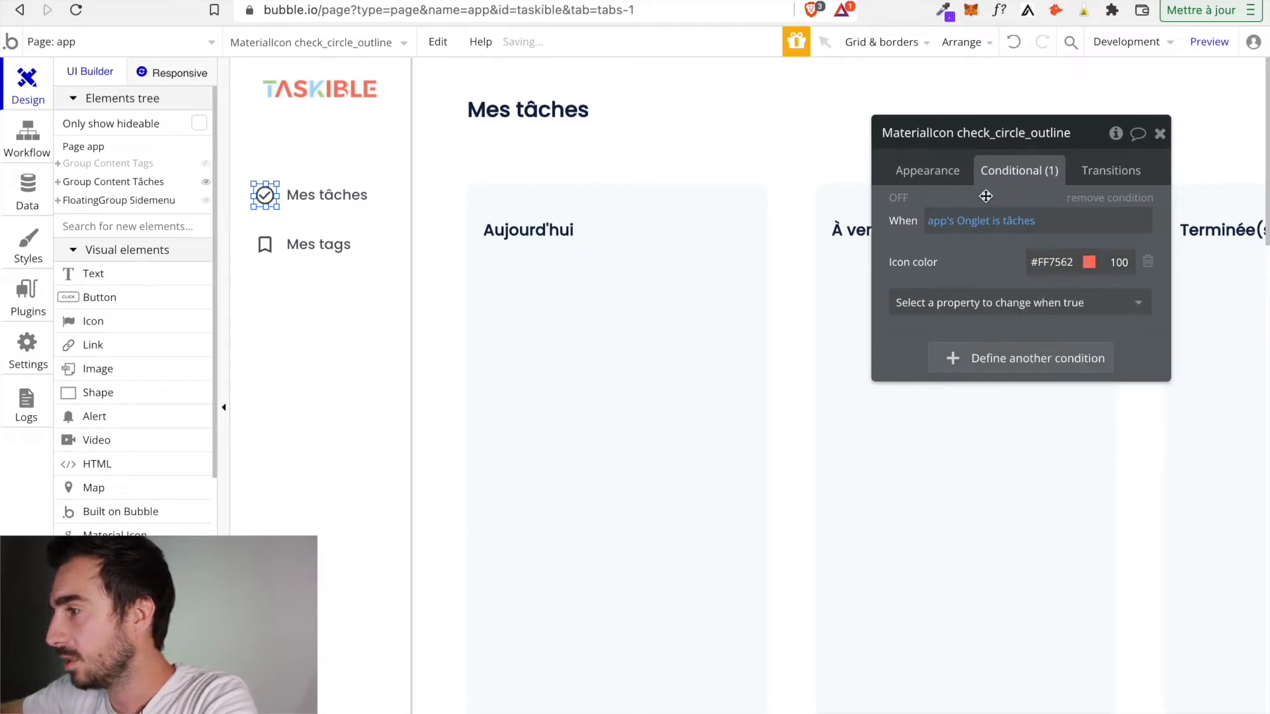
Copy the icon's condition expression and paste it into a new condition on the side menu's "Mes tâches" text.
right_click(976, 228)
click(1075, 175)
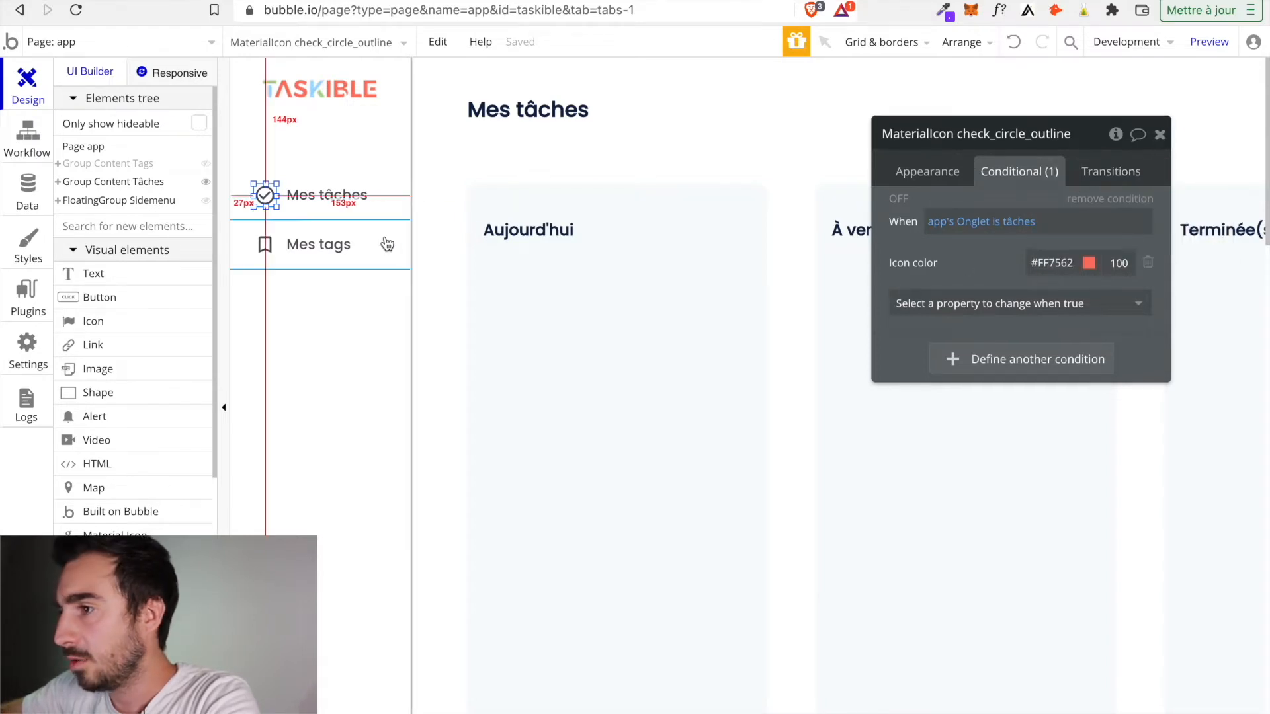
click(355, 197)
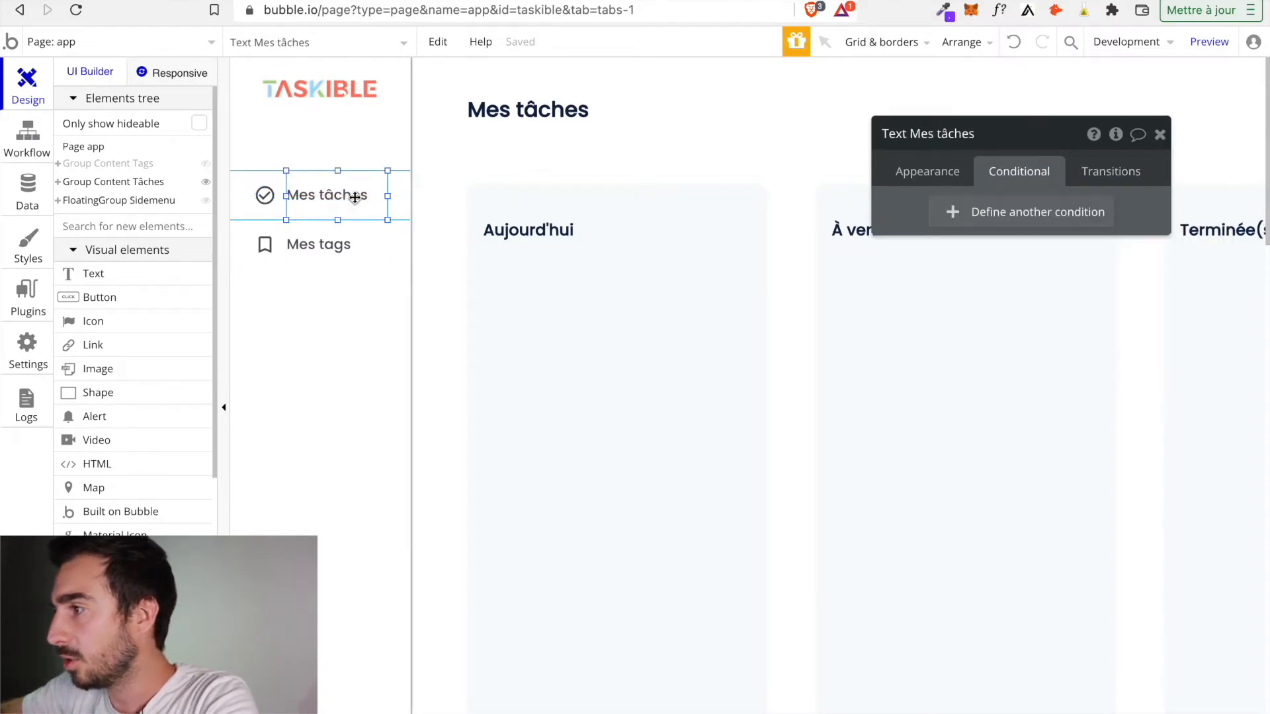
click(957, 214)
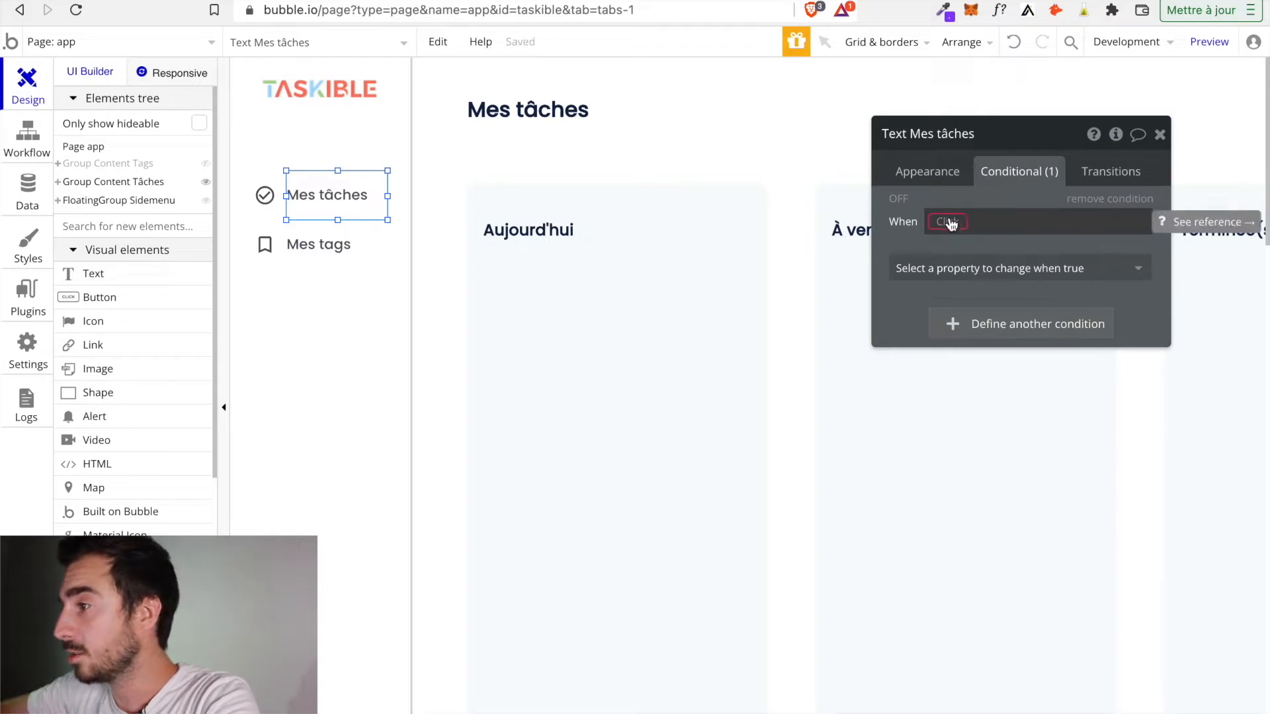
right_click(950, 223)
click(1044, 197)
Make the "Mes tâches" text's condition change the font color to #FF7562.
click(948, 268)
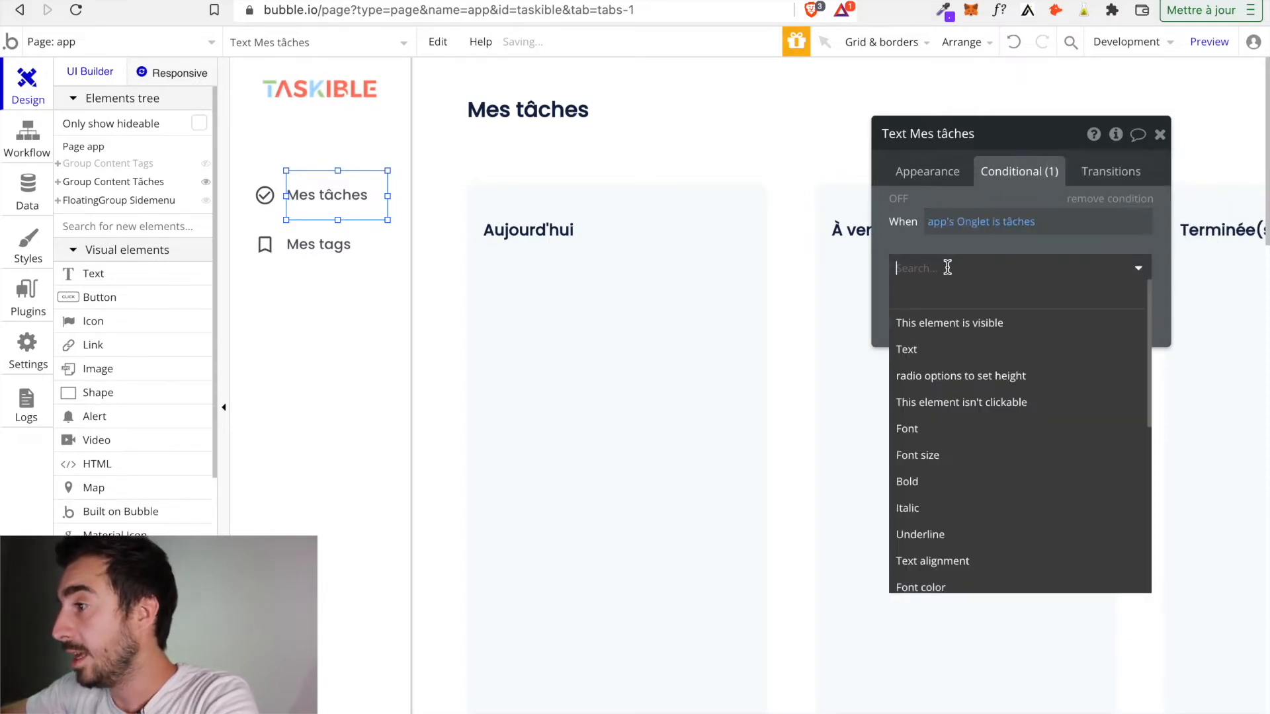
scroll(952, 382, down, 2)
click(945, 539)
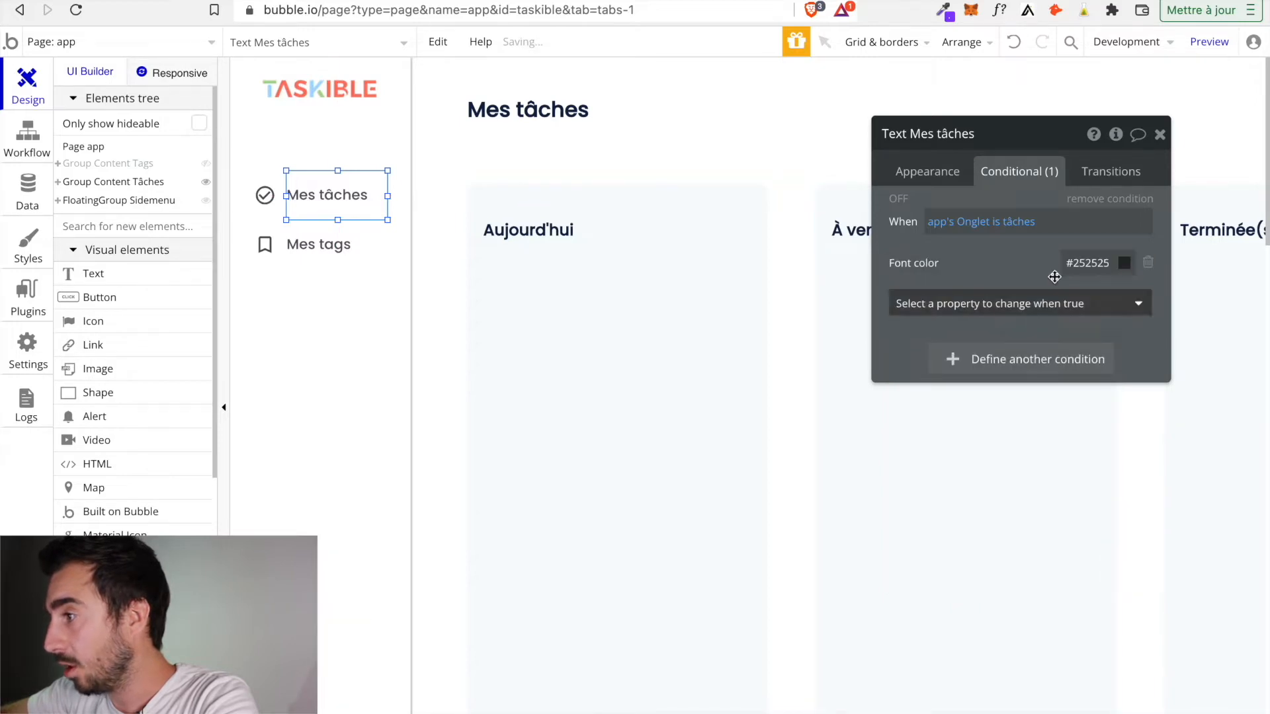
drag(1109, 264, 1071, 263)
text(#FF7562)
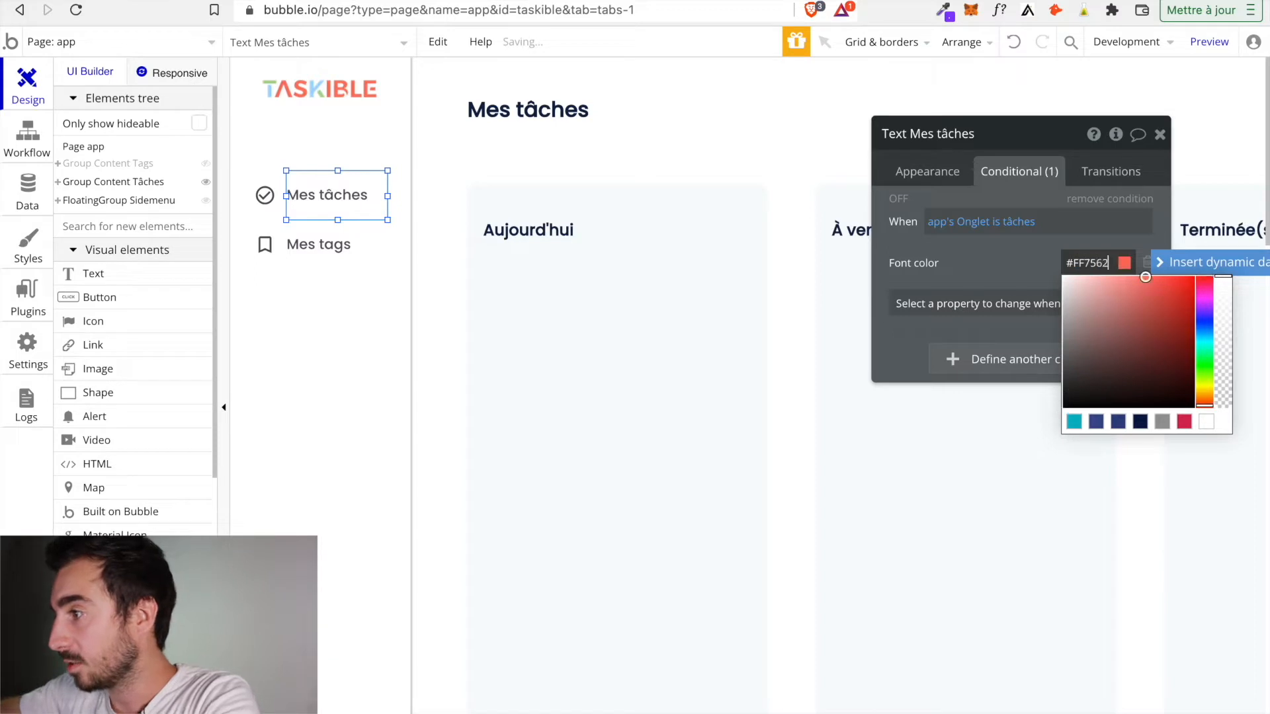
click(1008, 277)
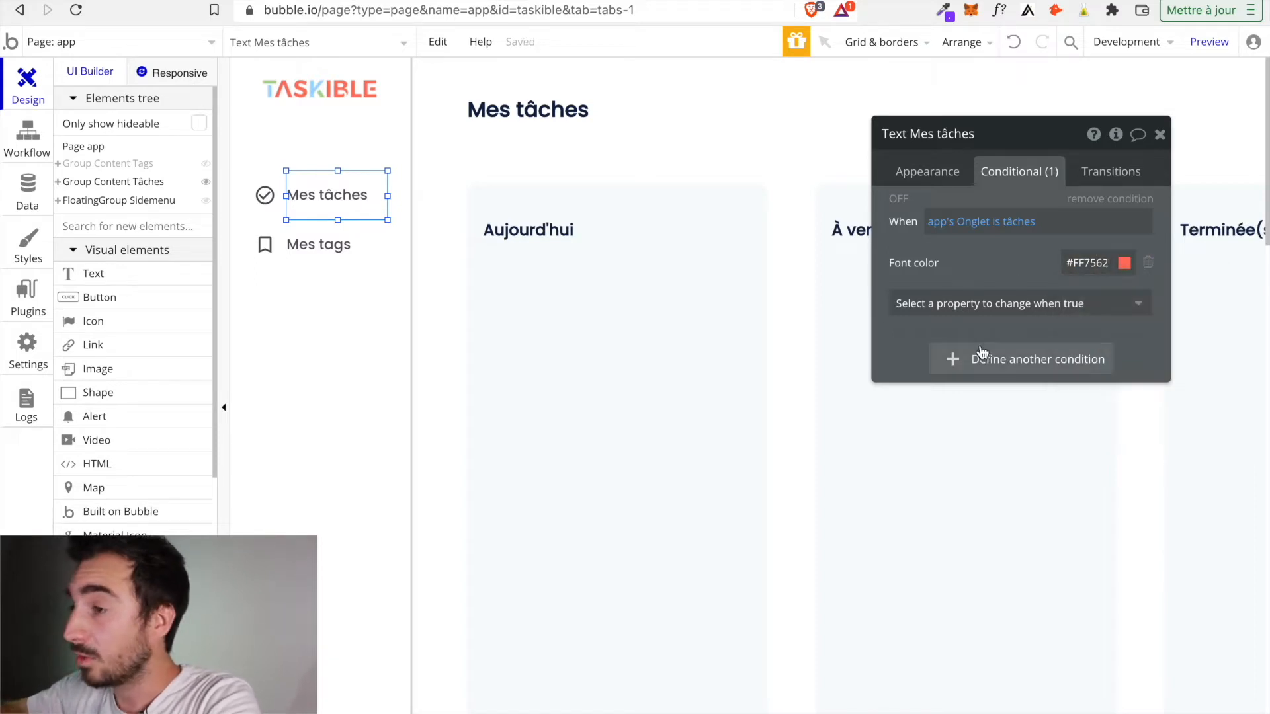
Add a font change to Poppins (600) to the "Mes tâches" text's condition and close its properties.
click(982, 306)
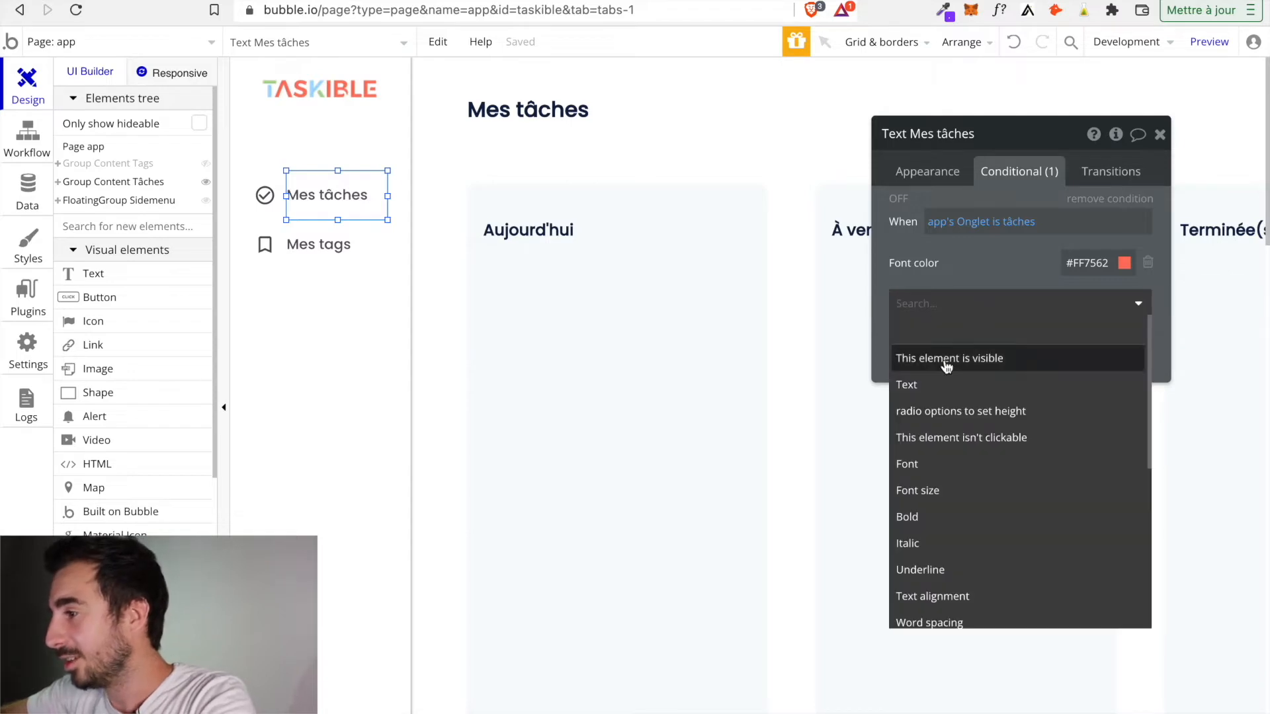
click(938, 468)
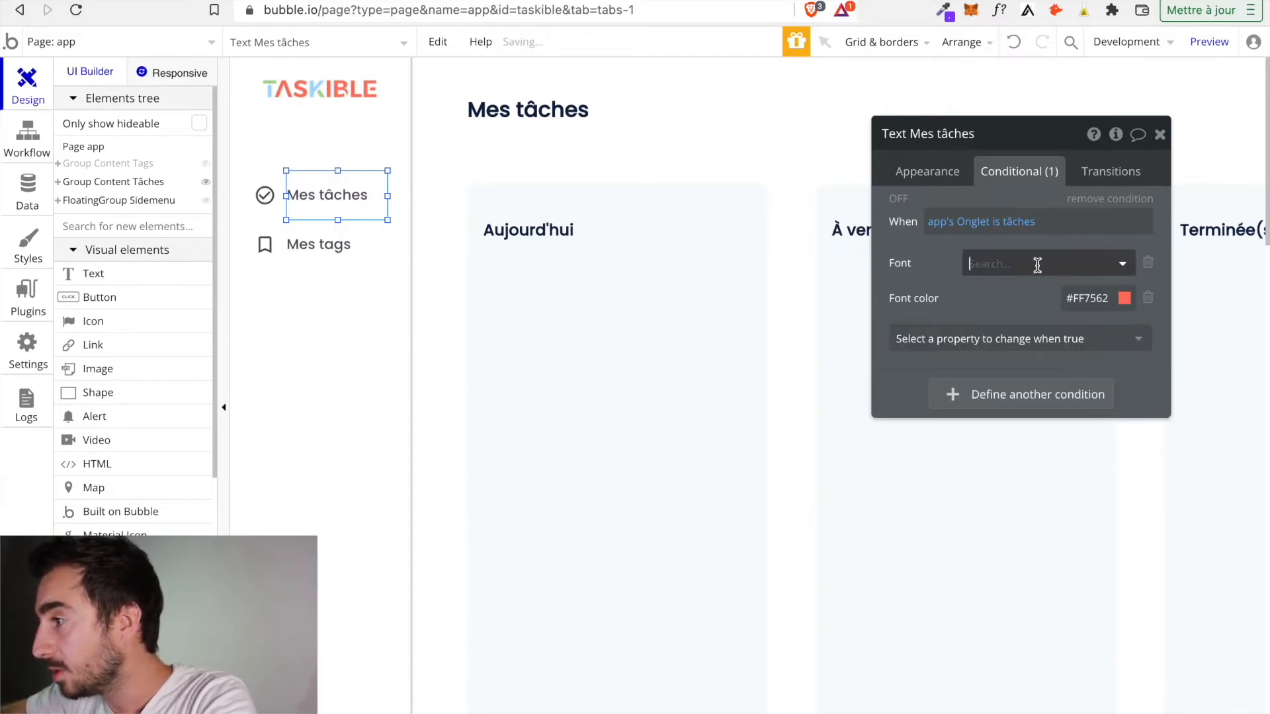
text(pop)
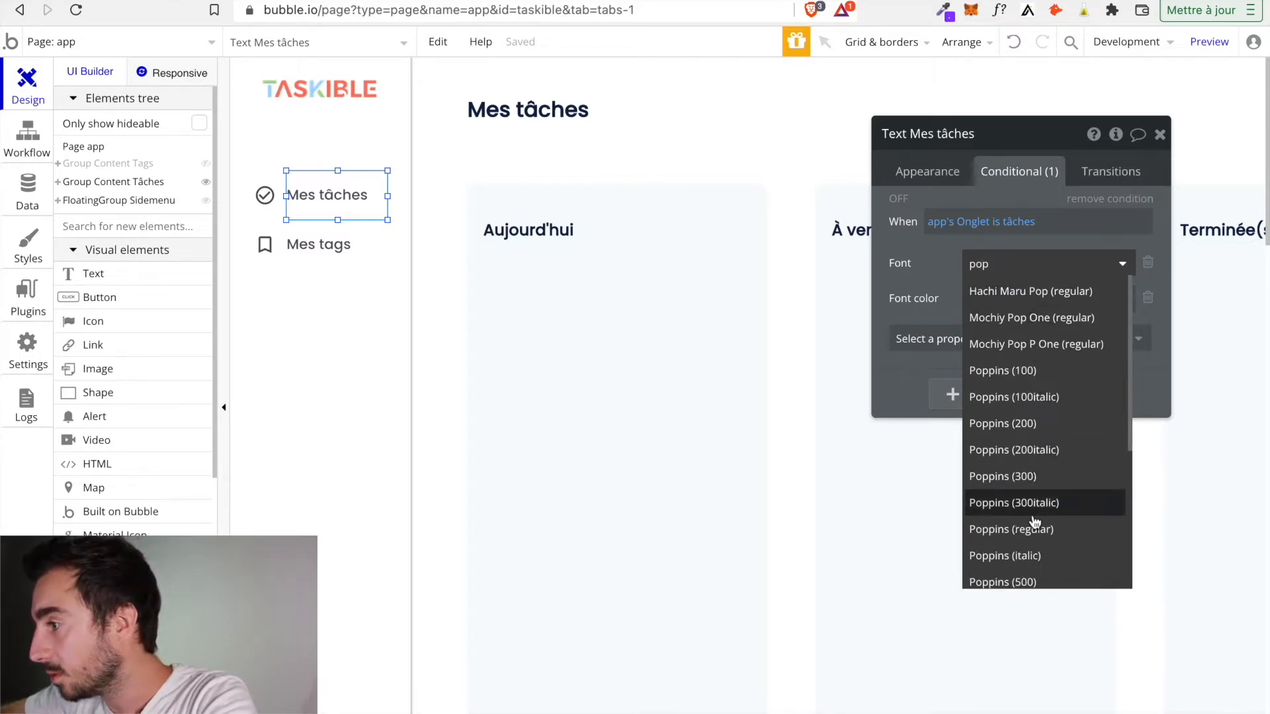
scroll(1034, 516, down, 2)
click(1035, 486)
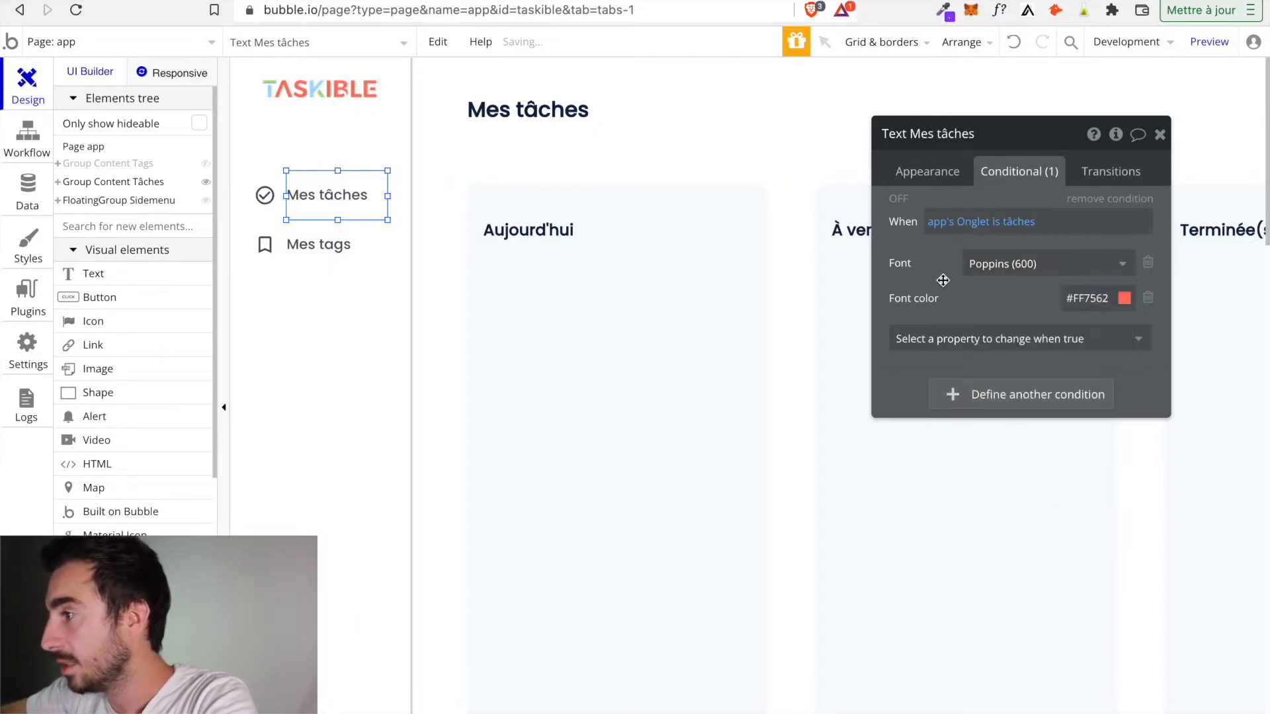
click(1160, 136)
Copy the check-circle icon's conditional formatting onto the bookmark icon beside "Mes tags".
click(266, 198)
right_click(266, 200)
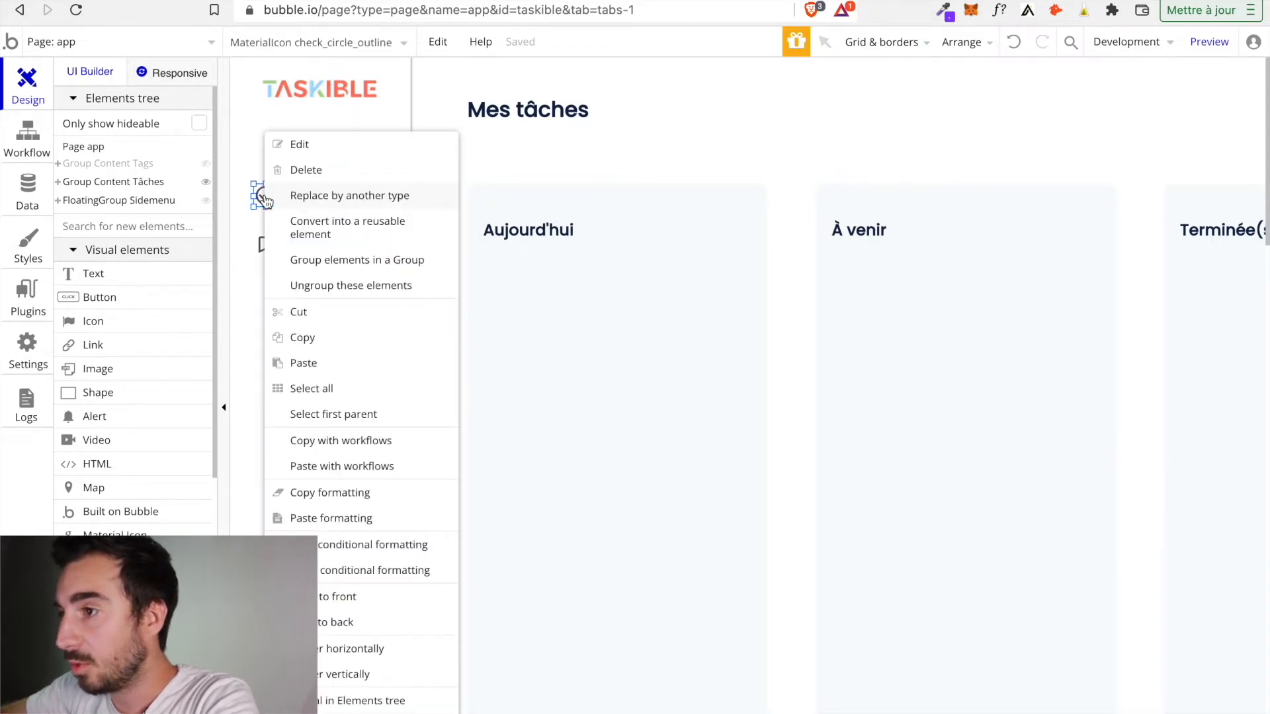
click(357, 545)
click(264, 247)
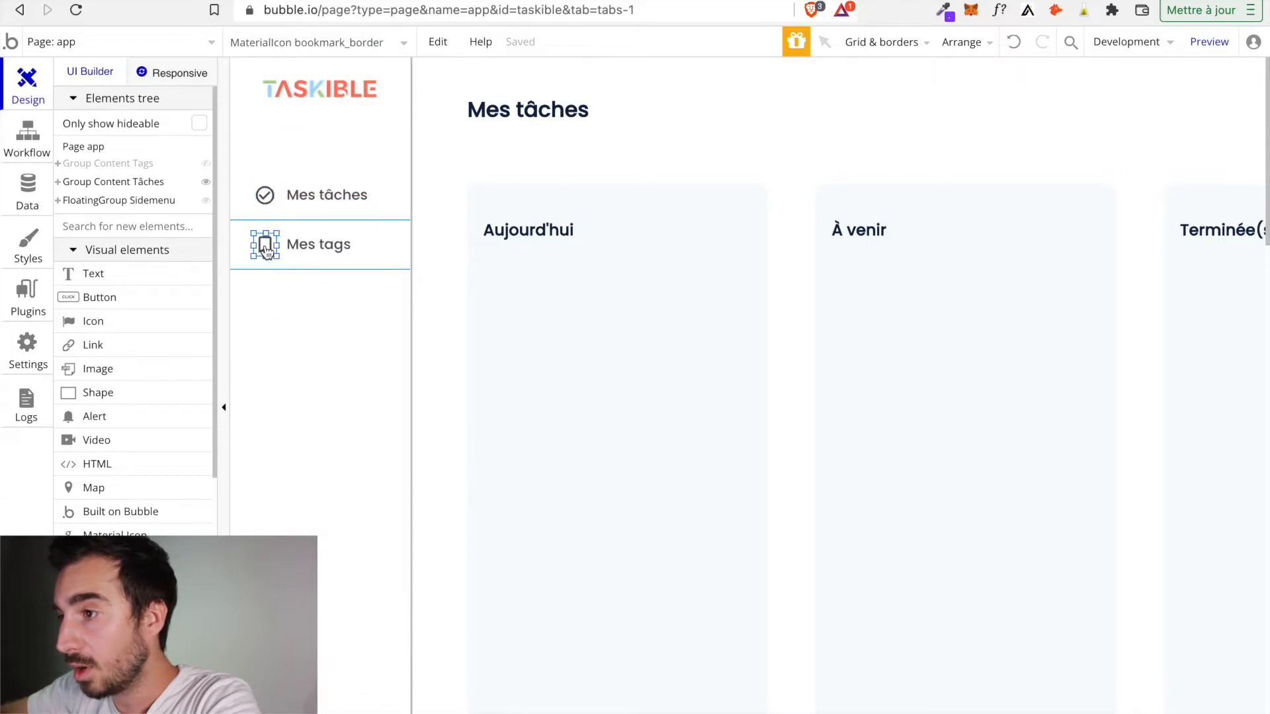
right_click(265, 249)
click(370, 570)
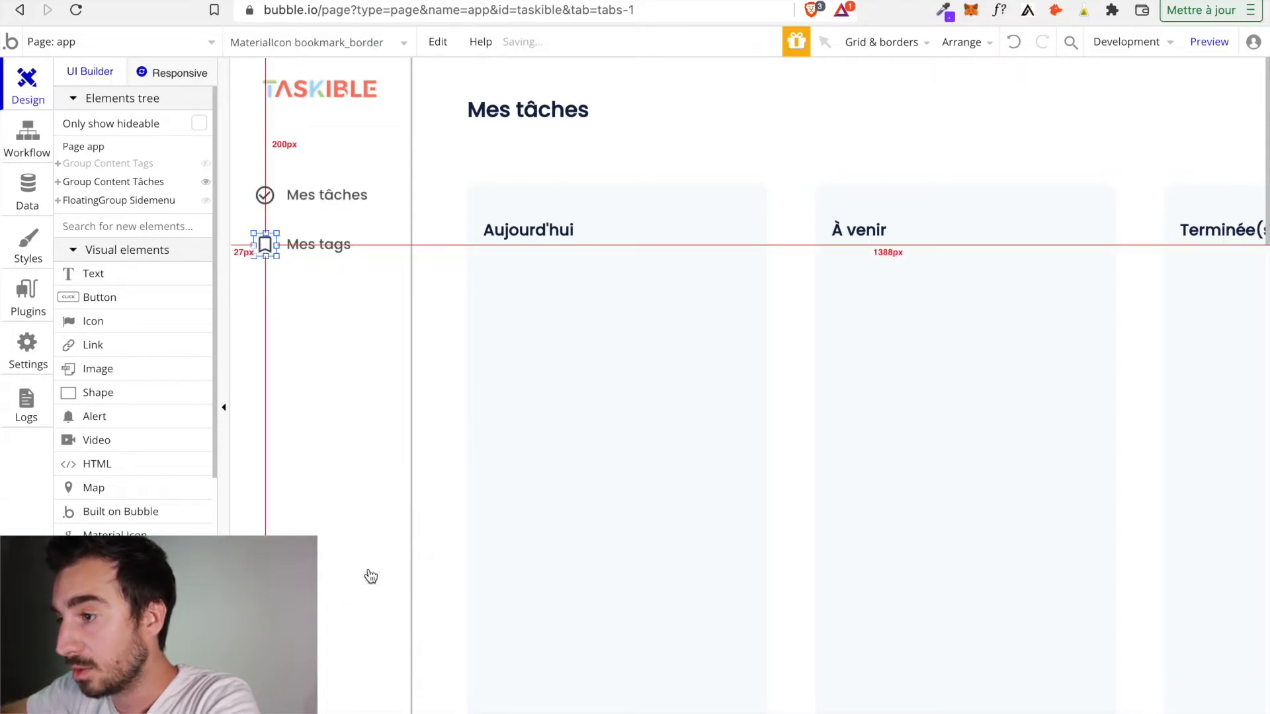
Copy the conditional formatting of the side menu's "Mes tâches" text onto the "Mes tags" text.
click(318, 201)
right_click(320, 207)
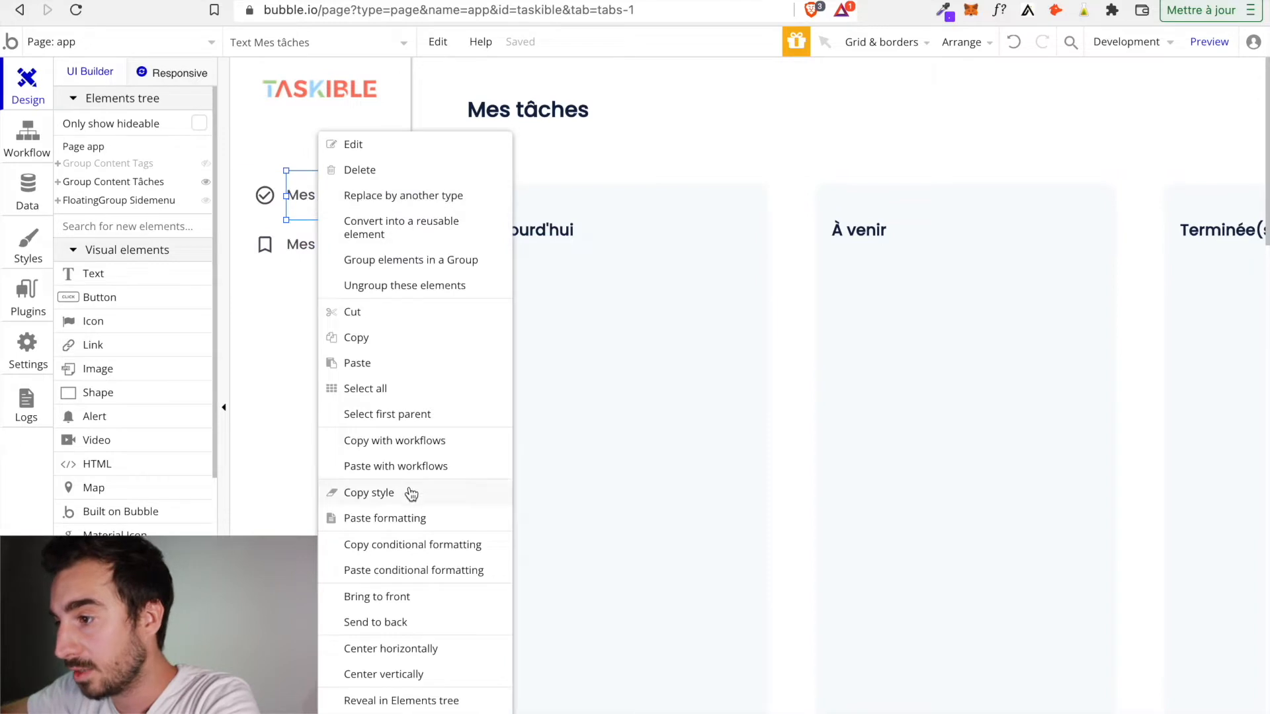
click(407, 554)
click(312, 246)
right_click(315, 250)
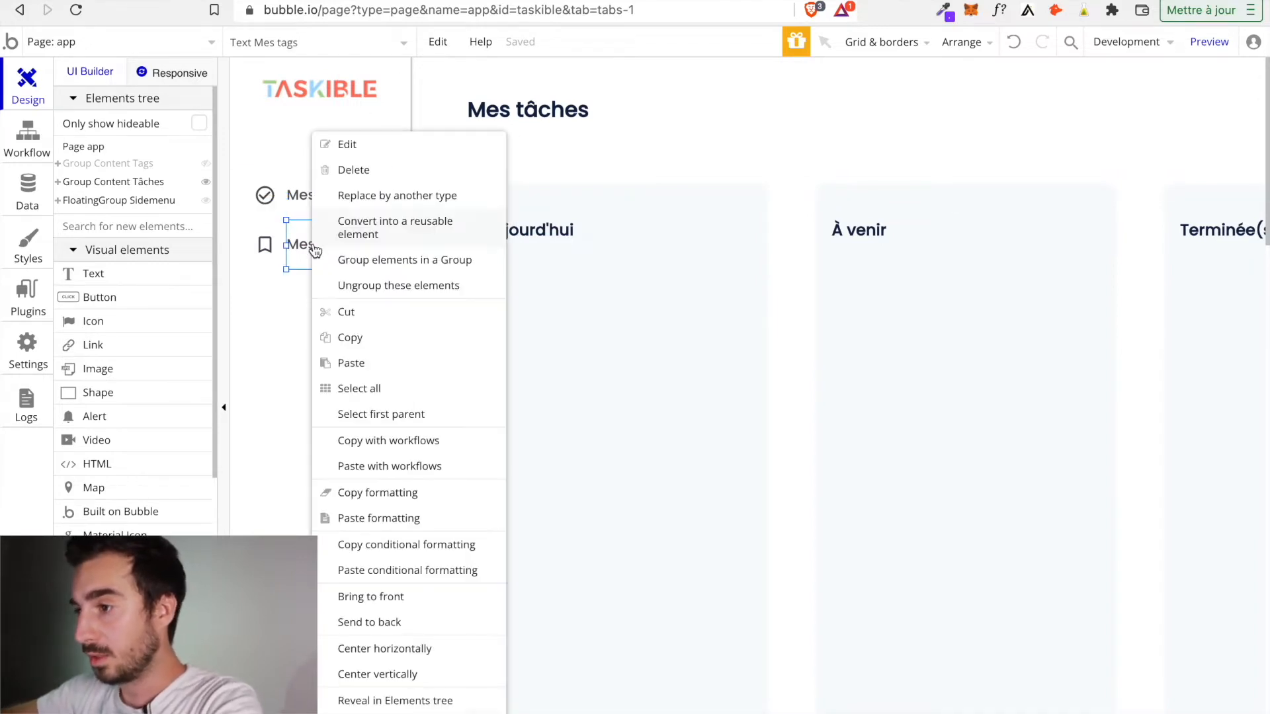
click(421, 573)
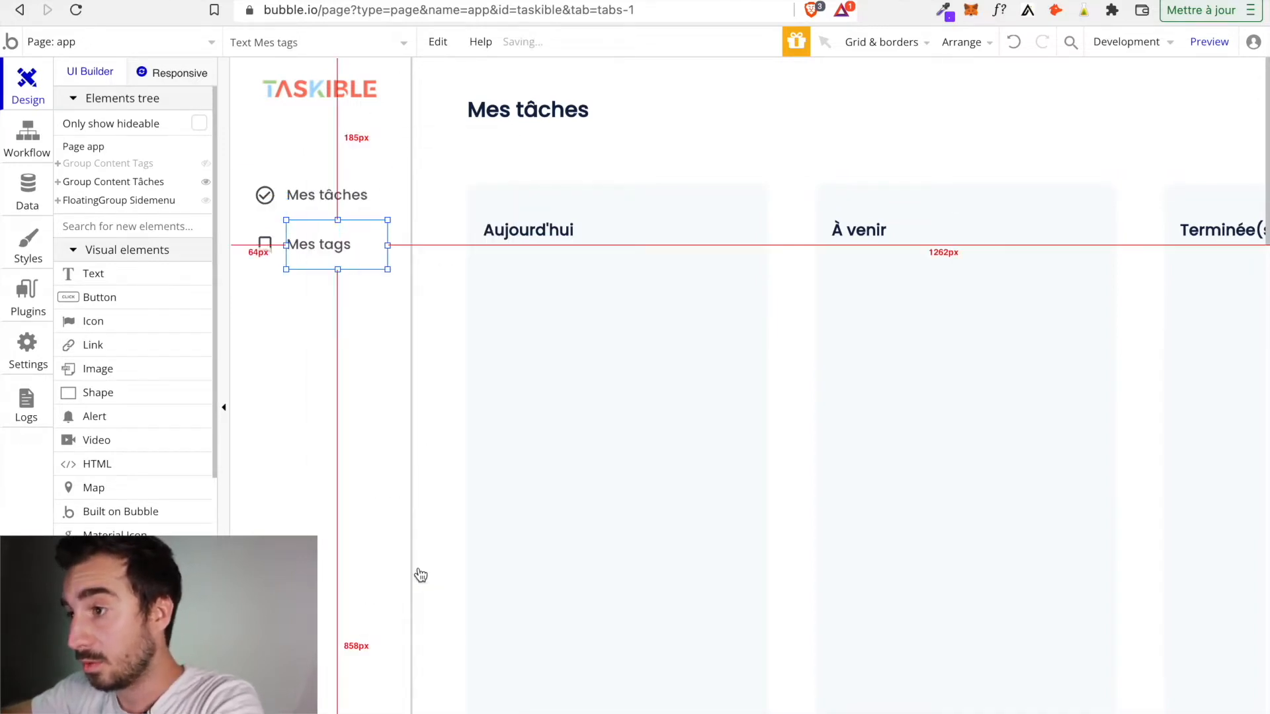
Change the bookmark icon's condition so it applies when app's Onglet is tags, and close its properties.
double_click(266, 245)
click(1019, 171)
click(1025, 228)
key(BackSpace)
key(BackSpace)
key(BackSpace)
key(BackSpace)
key(BackSpace)
text(ags)
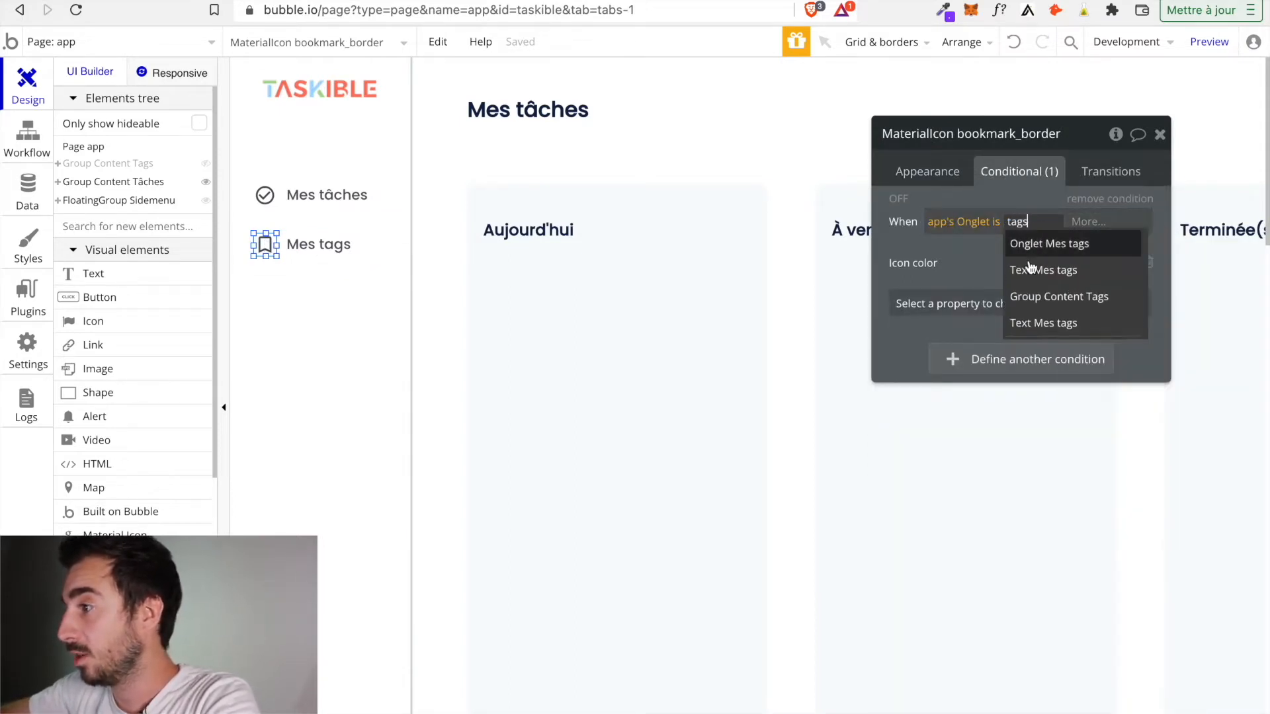
click(981, 263)
click(1159, 134)
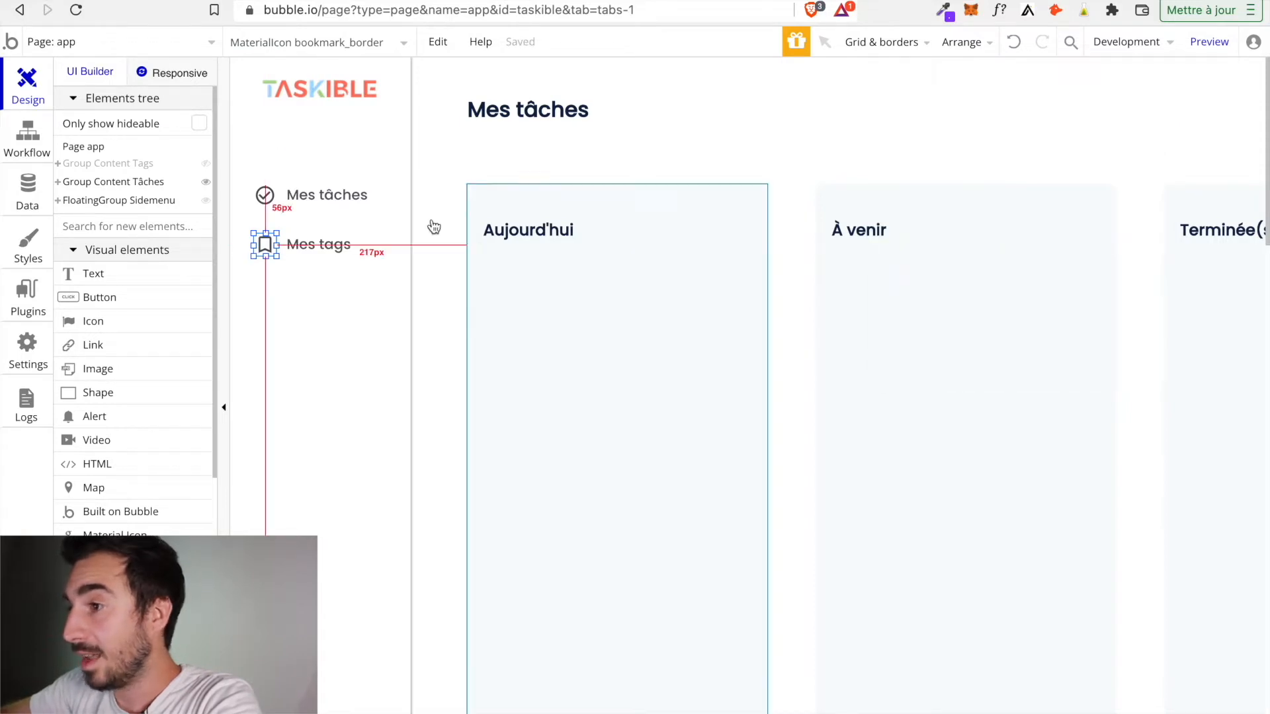
Change the "Mes tags" text's condition so it applies when app's Onglet is tags.
click(311, 246)
double_click(311, 246)
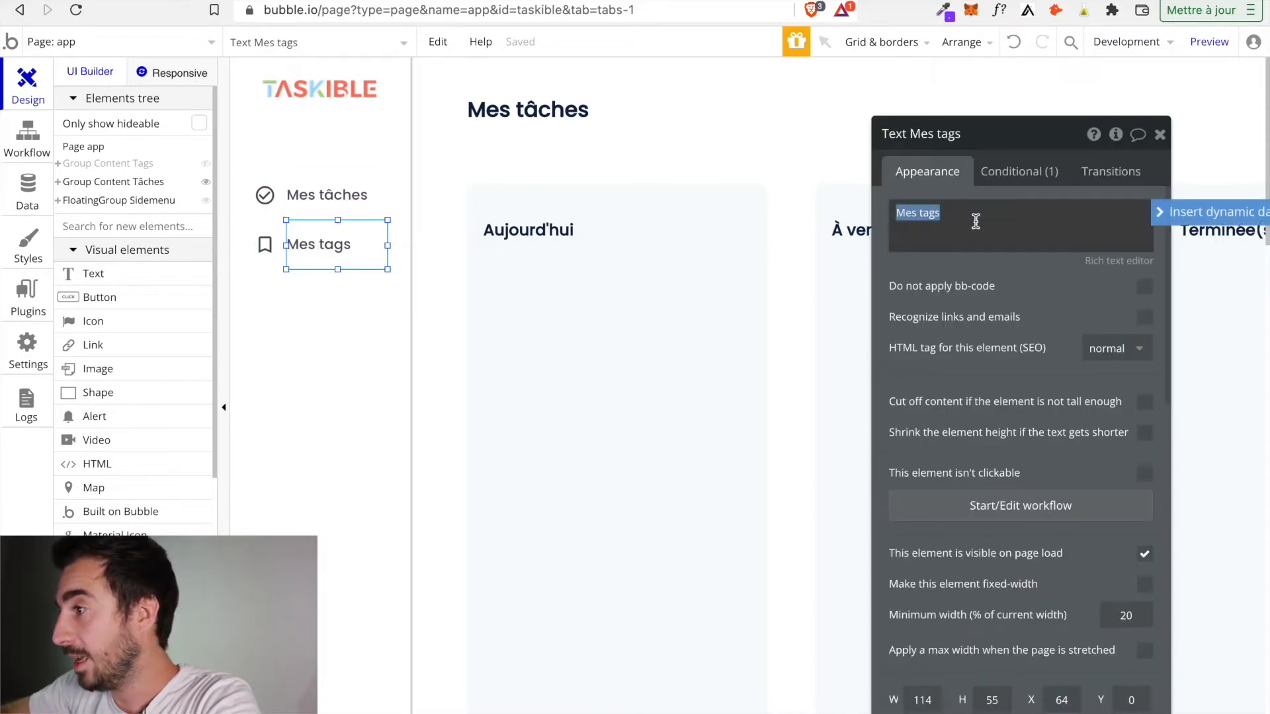
click(1003, 173)
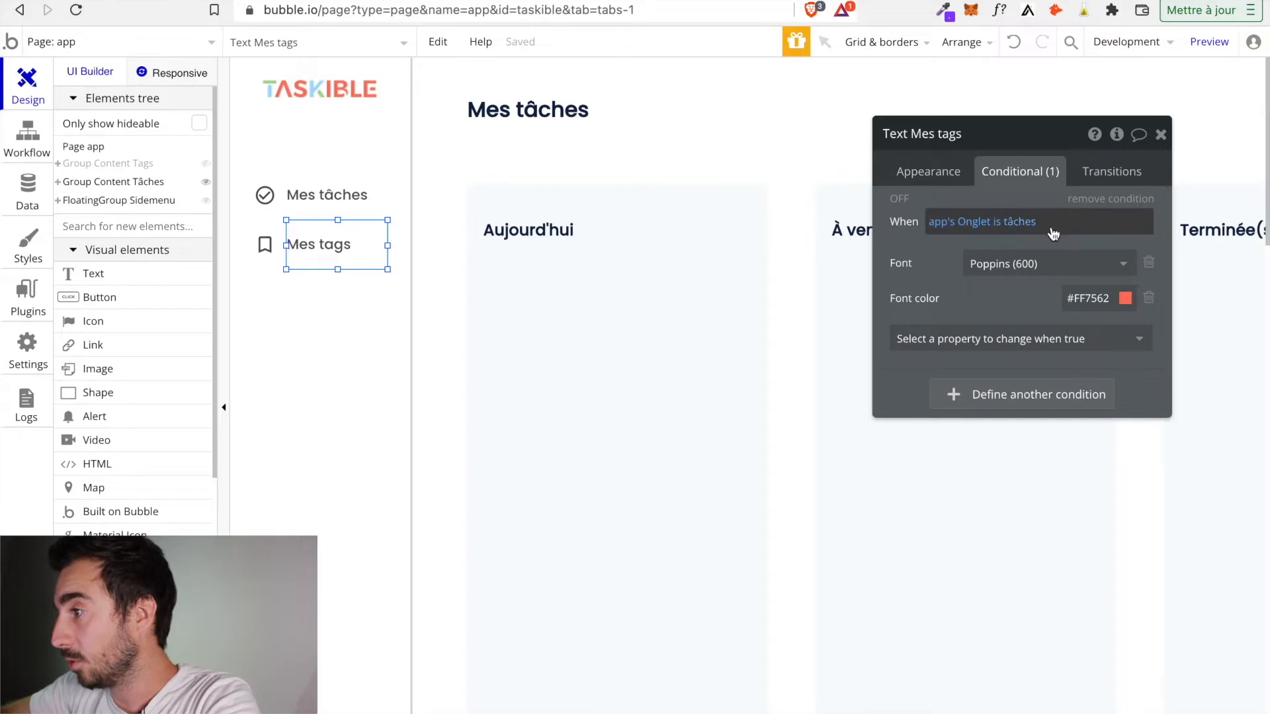
click(1031, 223)
key(BackSpace)
key(BackSpace)
key(BackSpace)
key(BackSpace)
key(BackSpace)
text(ags)
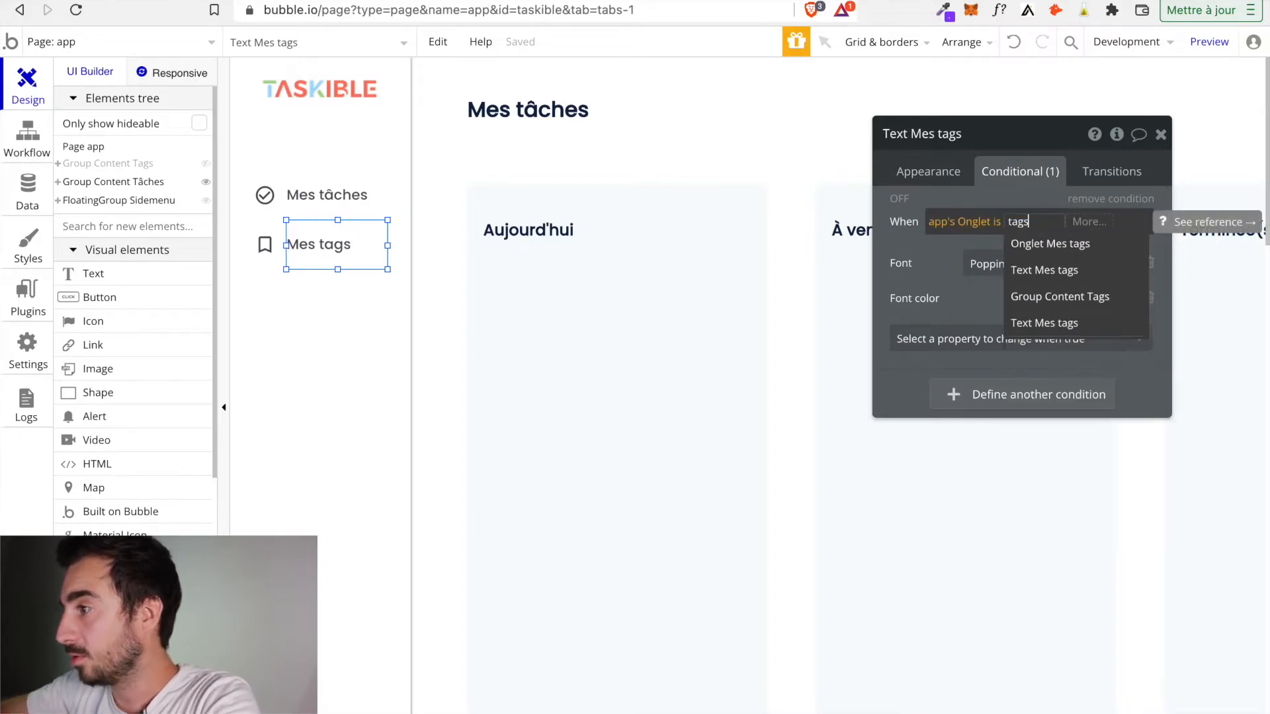
Close the "Mes tags" text's properties and preview the app, switching to "Mes tags" to check the side-menu highlighting before returning to the editor.
click(948, 275)
click(1161, 135)
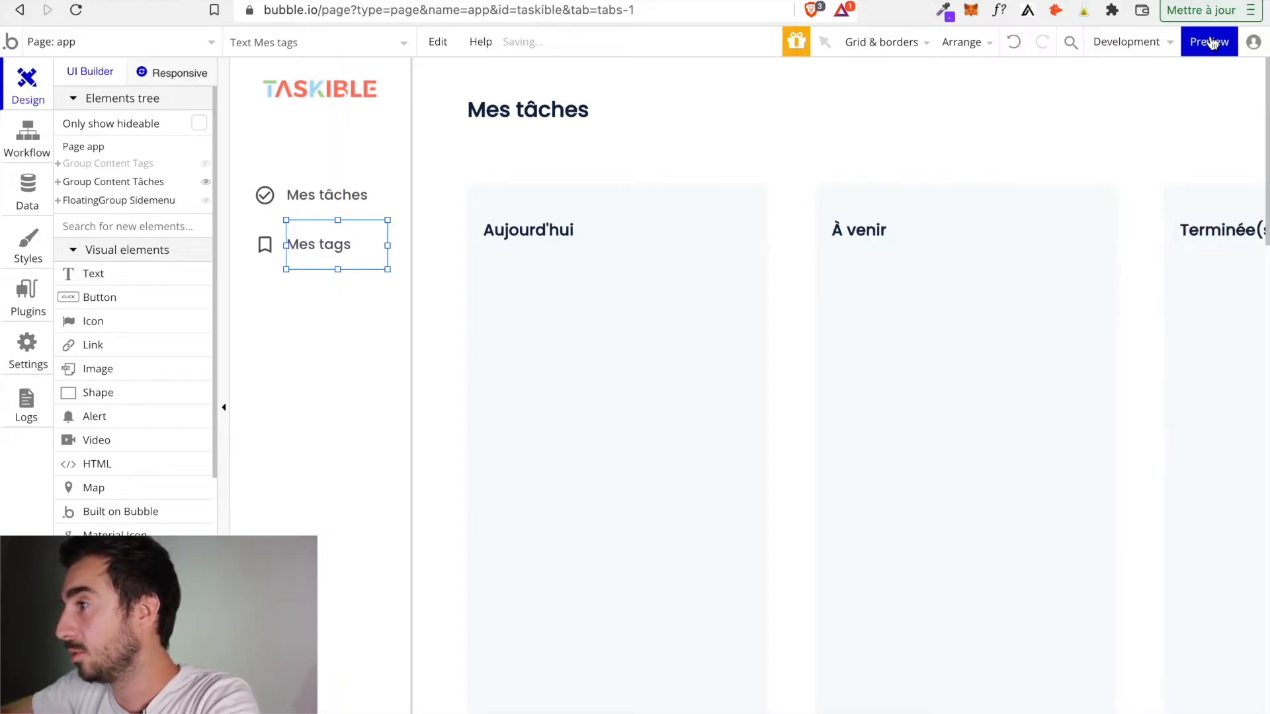
click(1209, 42)
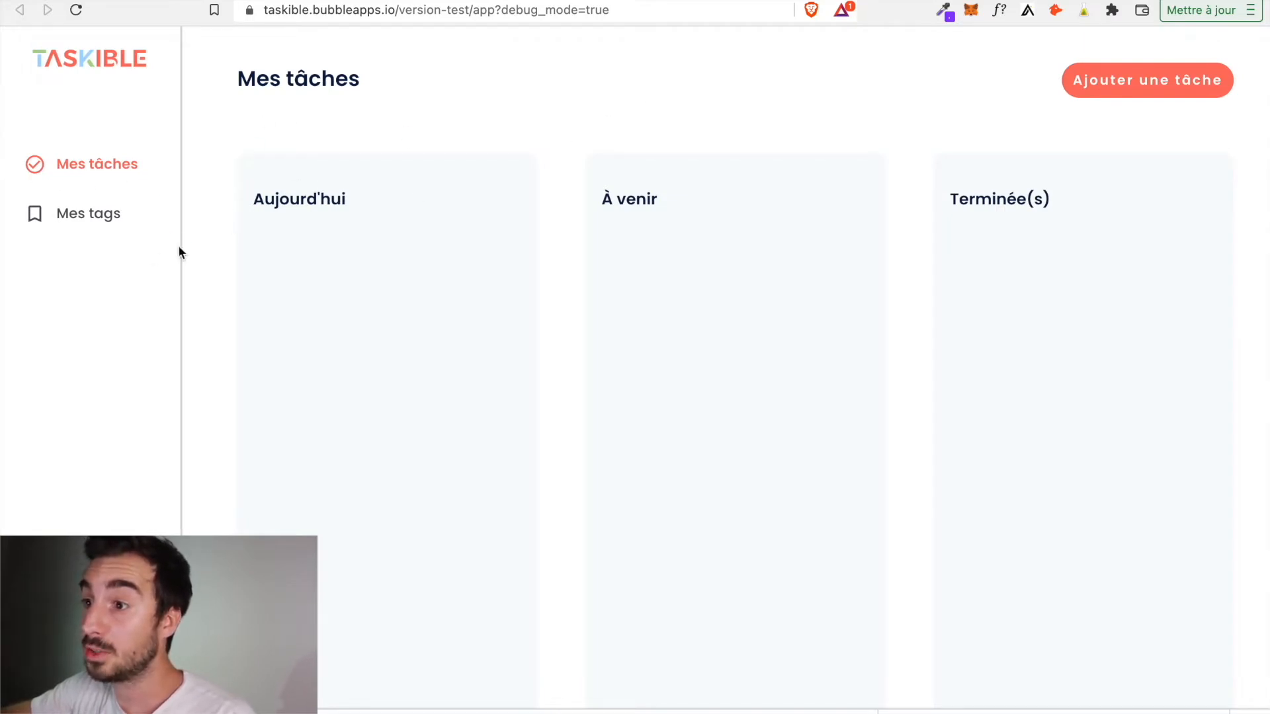
click(88, 214)
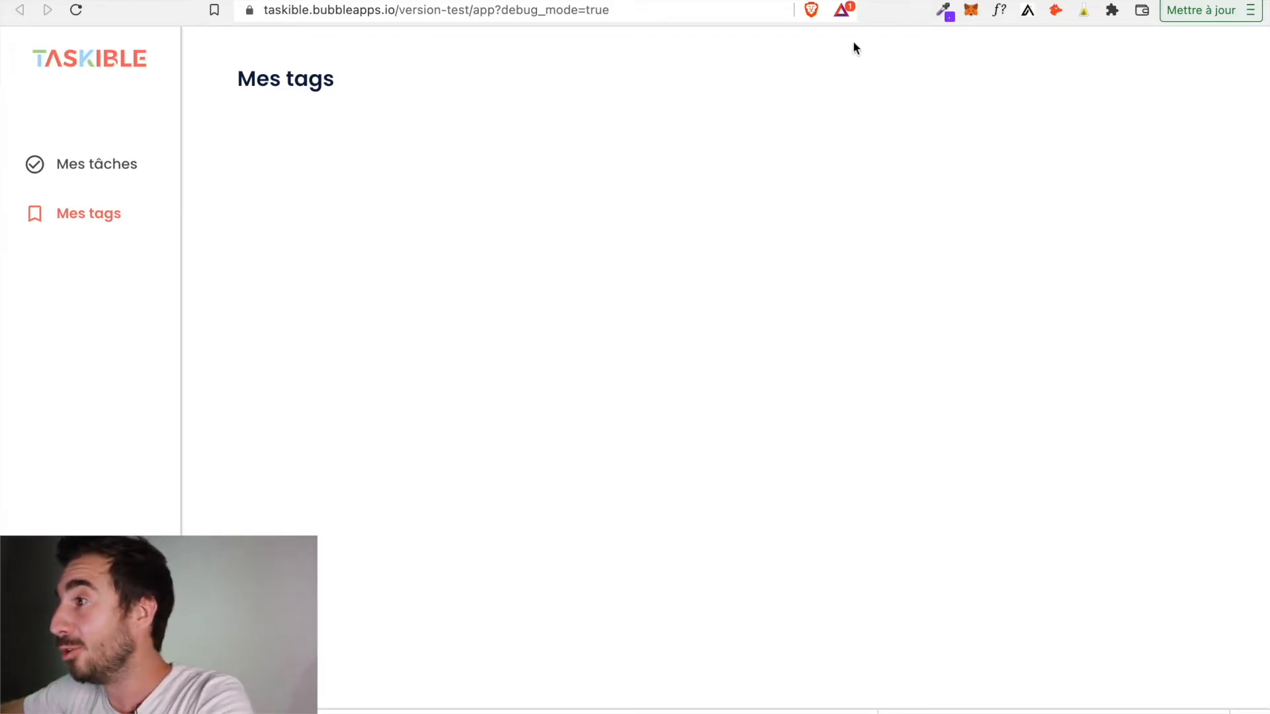
click(794, 2)
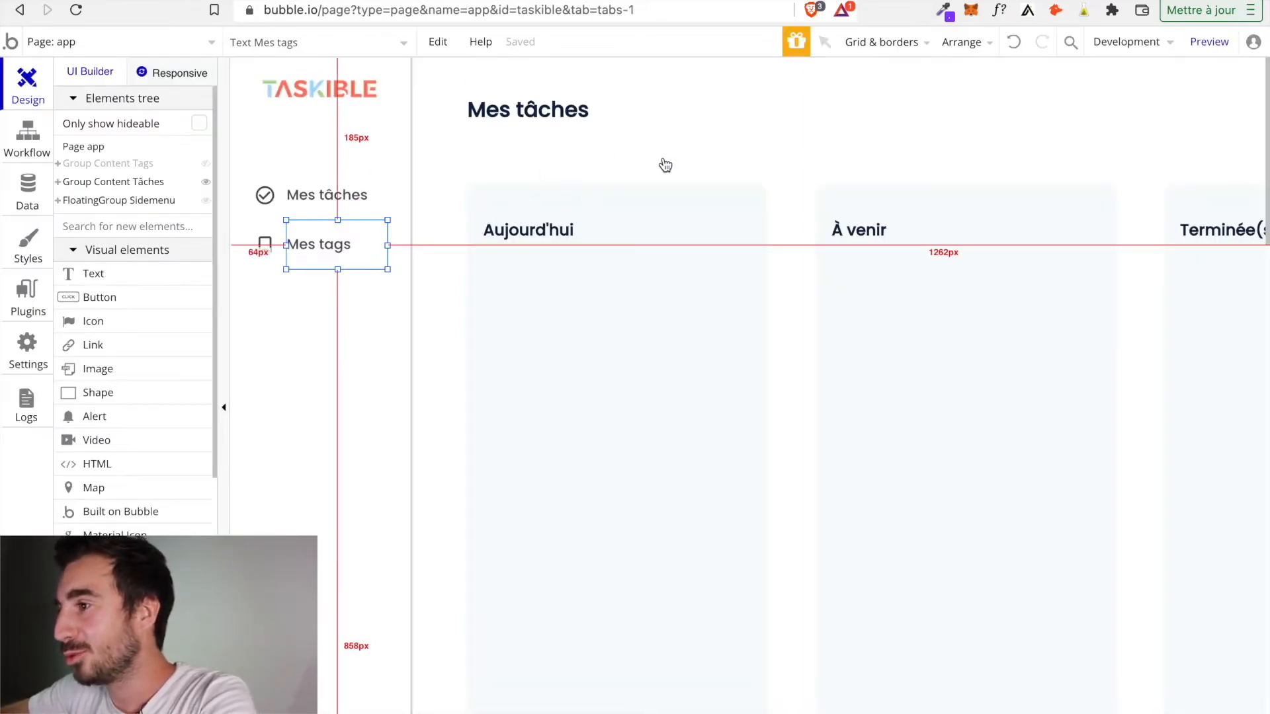
Place a repeating group about 300 × 350 px beneath the "Aujourd'hui" heading, inside that column.
scroll(825, 272, right, 3)
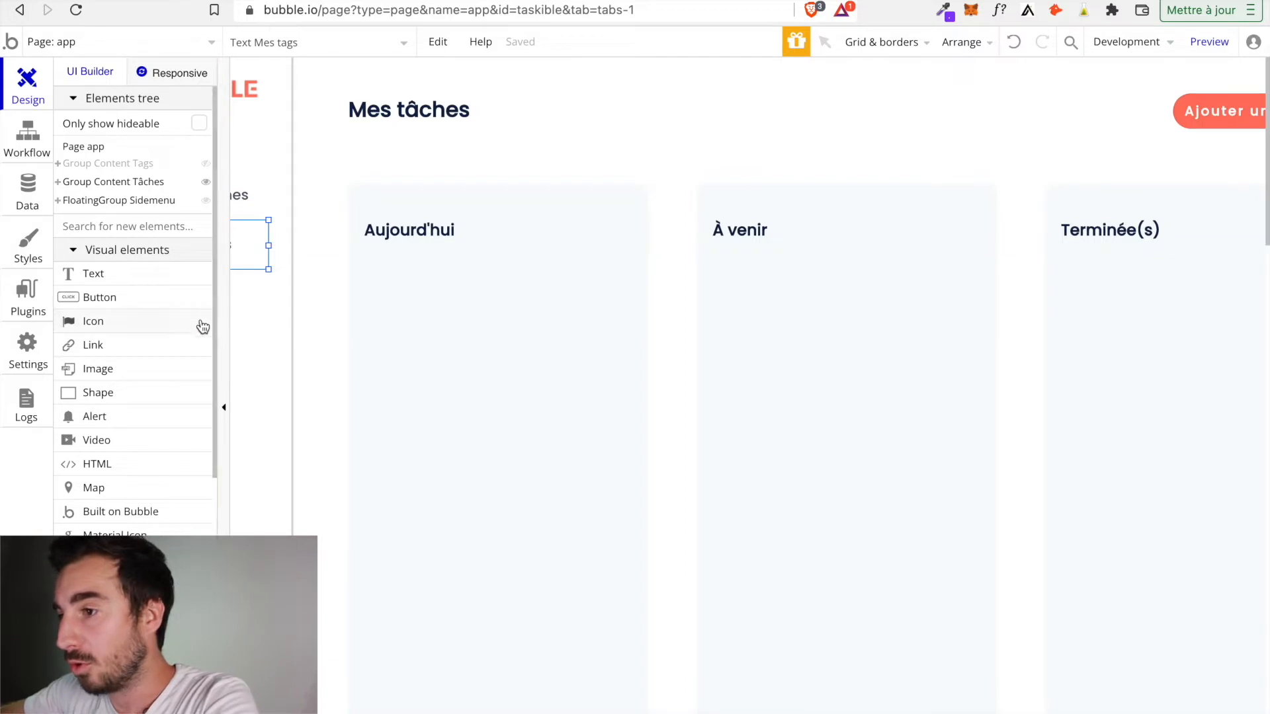
scroll(135, 509, down, 3)
drag(137, 513, 564, 292)
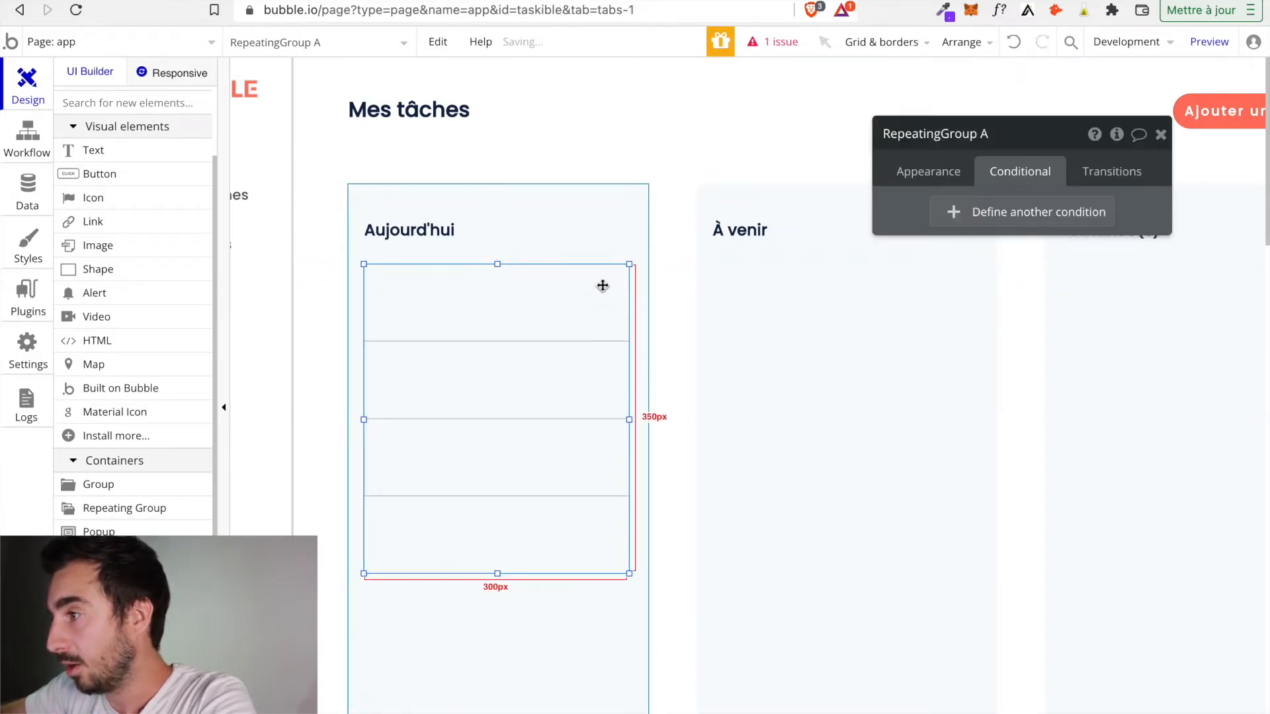
Rename the new repeating group as "RepeatingGroup tâches aujourd'hui".
click(932, 172)
click(992, 133)
key(BackSpace)
text(tâcher)
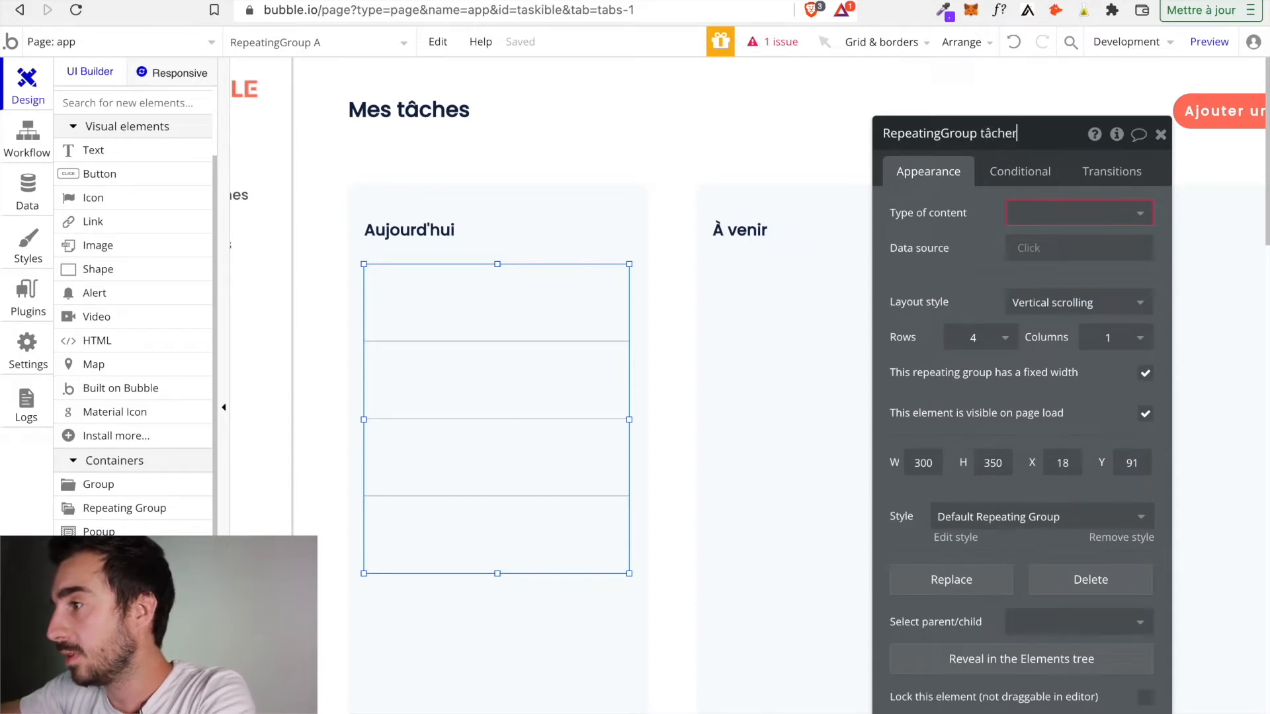
text(s au)
key(BackSpace)
key(BackSpace)
key(BackSpace)
key(BackSpace)
key(BackSpace)
text(s )
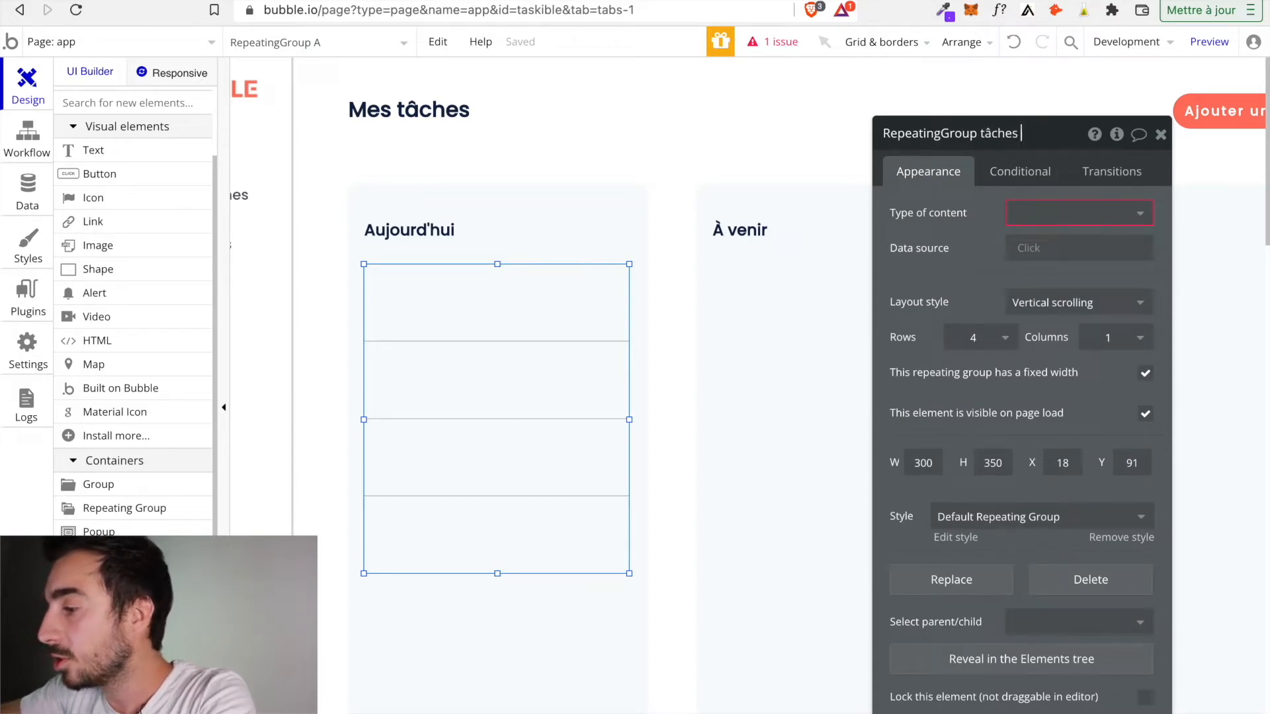
text(aujourd'hui)
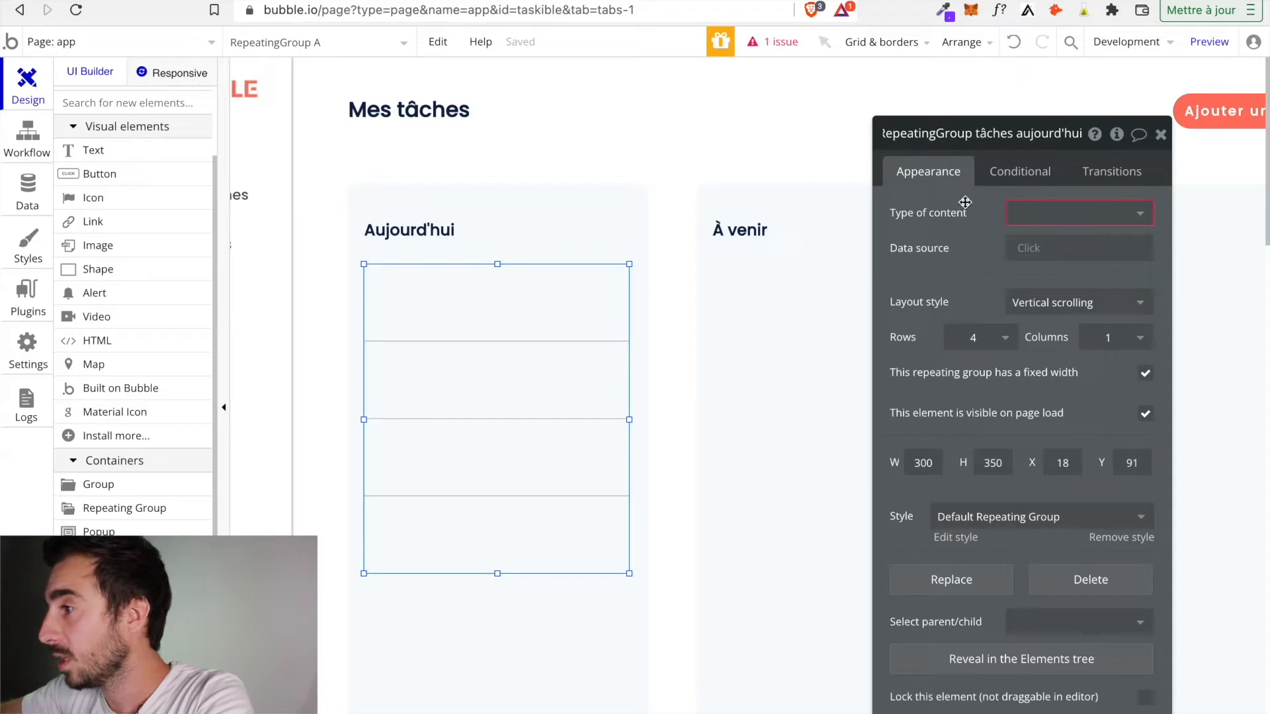
Set the repeating group's type of content to Tâche.
click(1026, 228)
click(1039, 215)
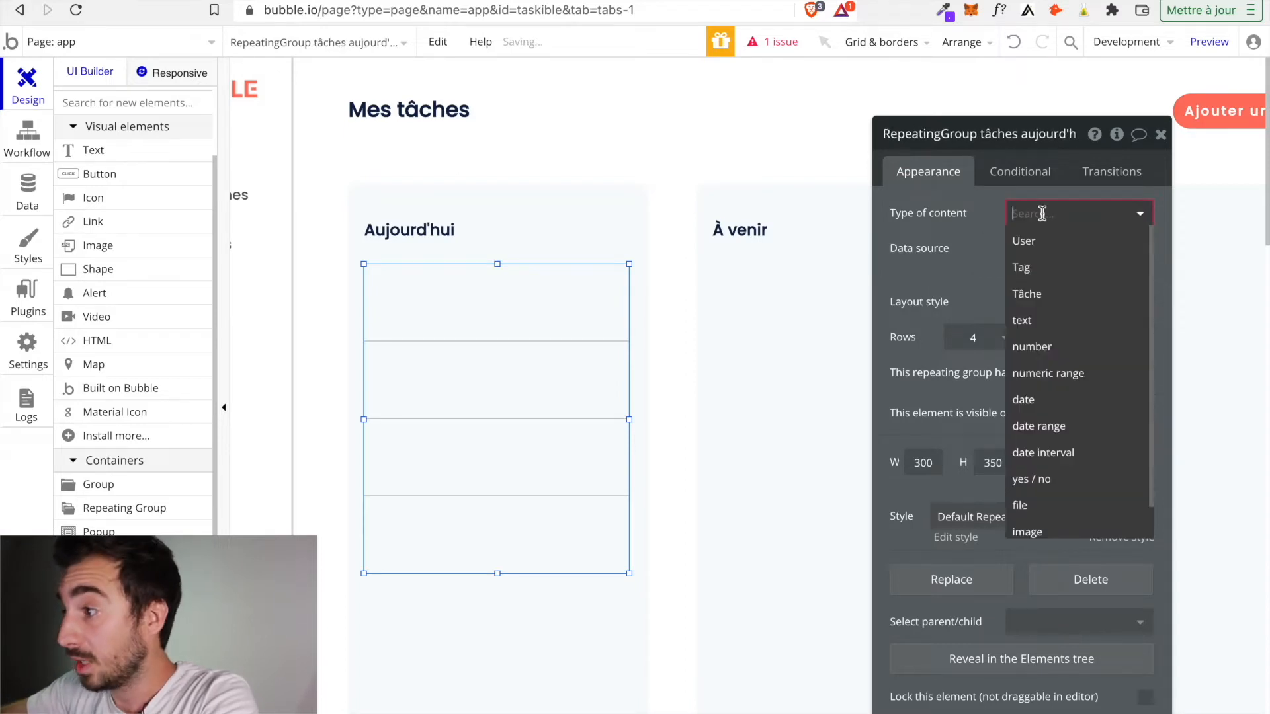
click(1042, 295)
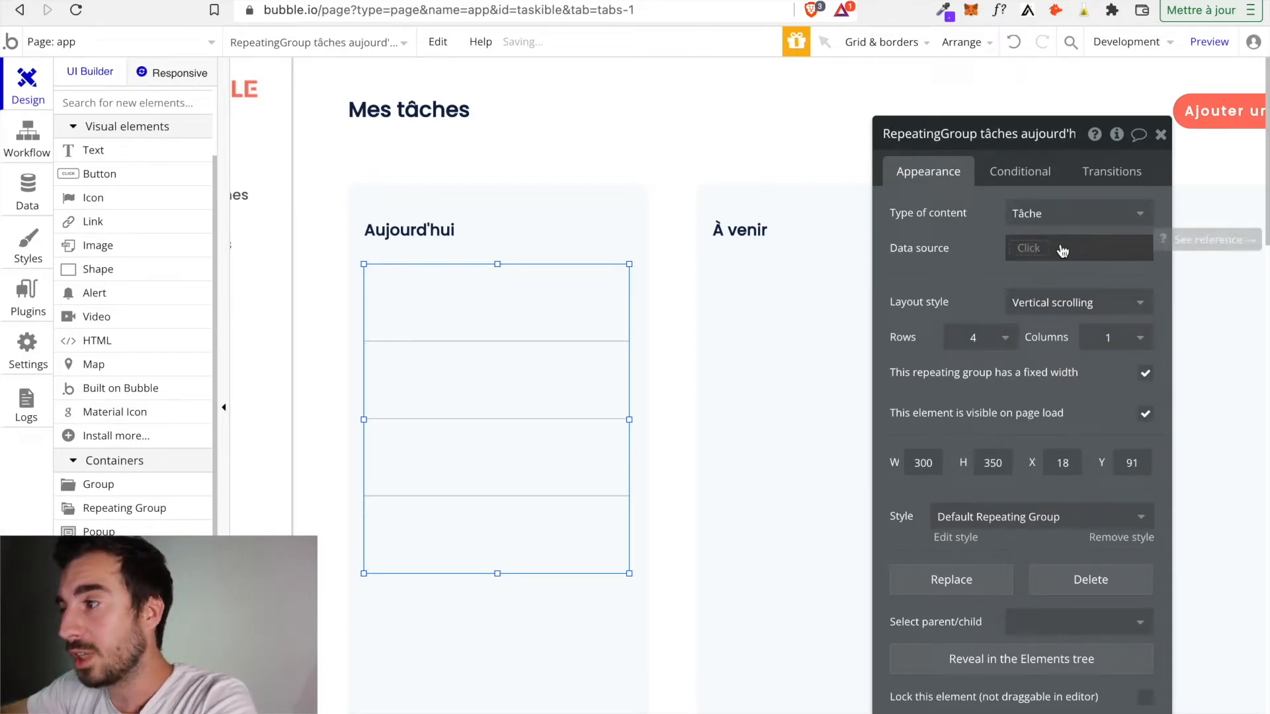
Give the repeating group 6 rows and stretch it down the "Aujourd'hui" column to a height of about 787 px.
scroll(533, 391, down, 2)
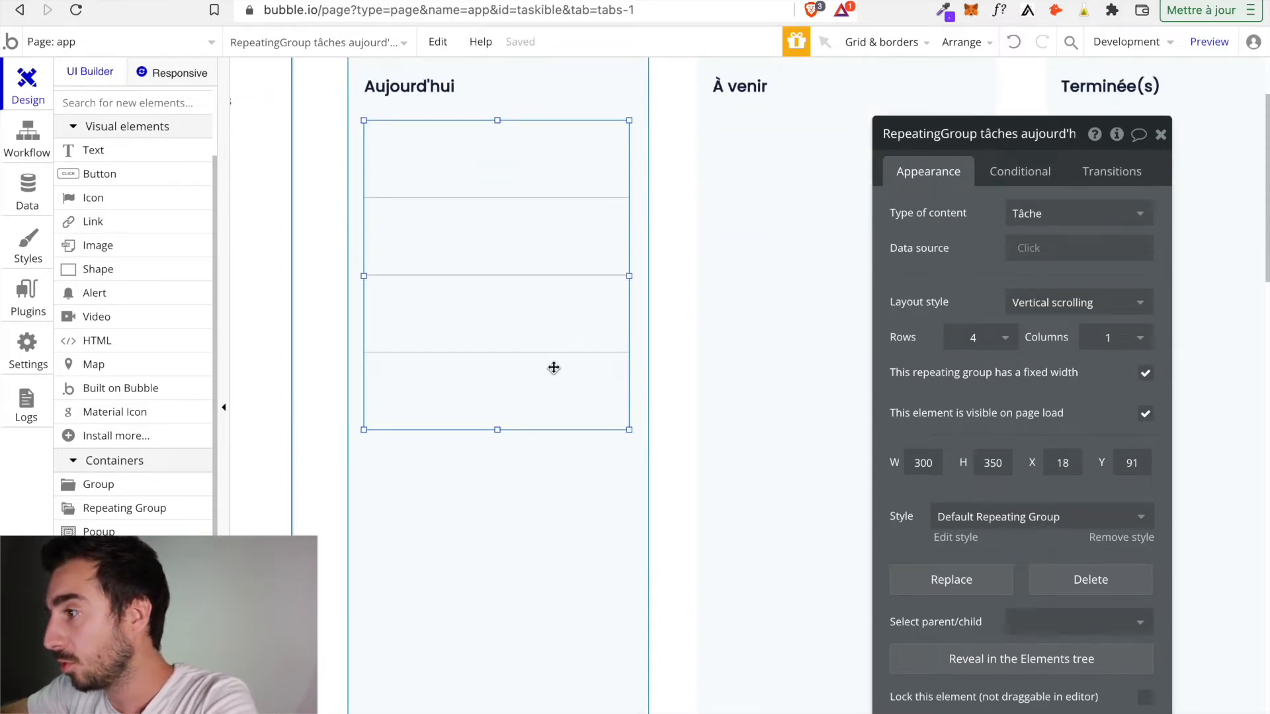
click(1001, 338)
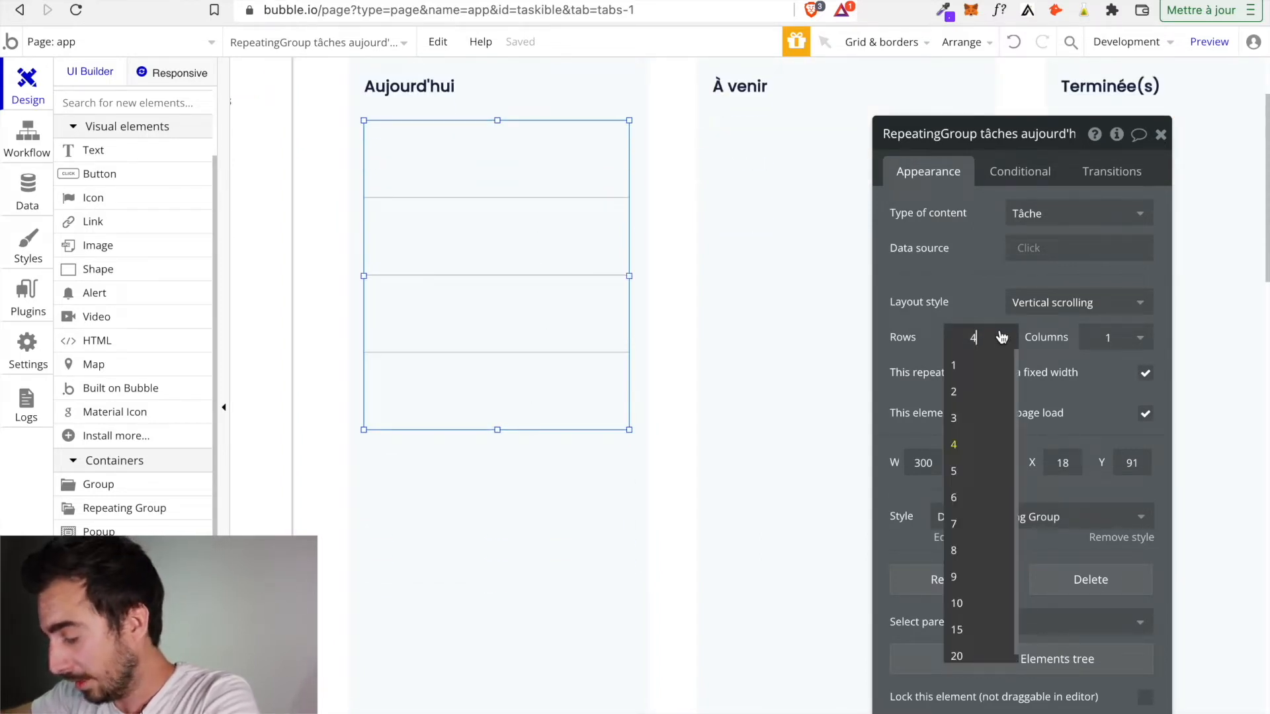
click(956, 499)
drag(497, 430, 490, 705)
scroll(504, 518, down, 3)
drag(497, 534, 497, 623)
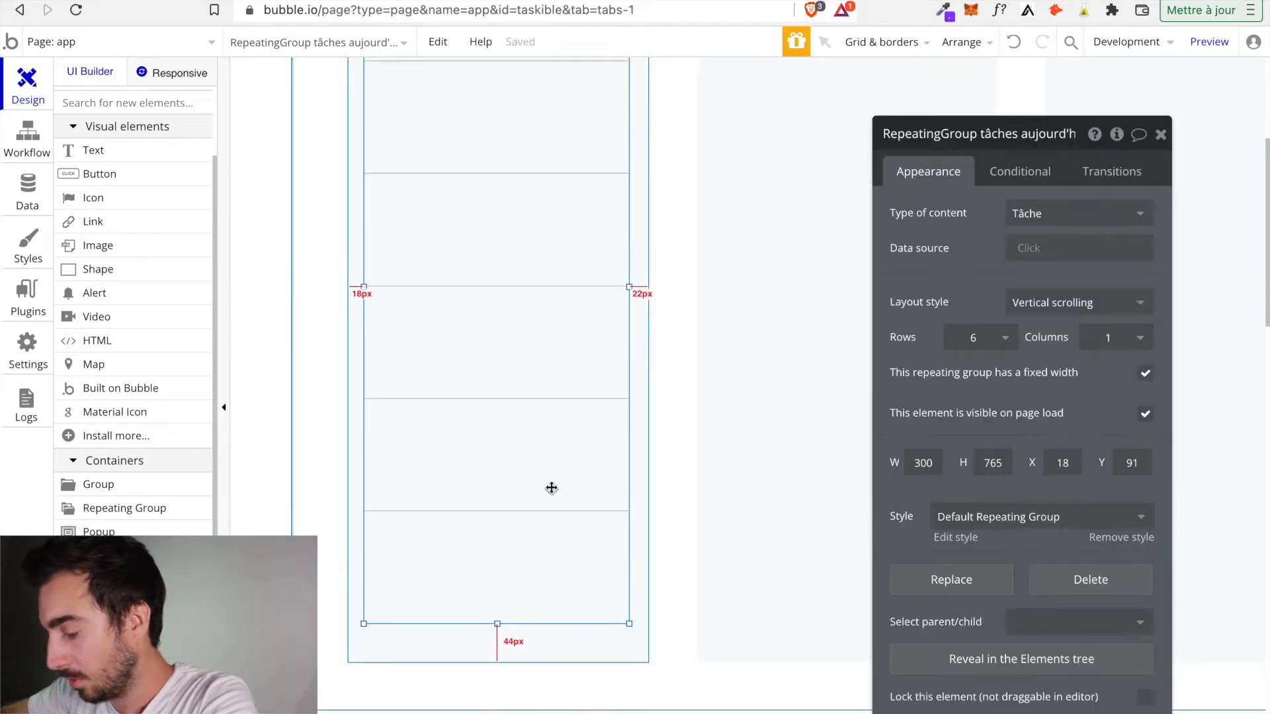
drag(495, 631, 497, 643)
scroll(510, 582, up, 5)
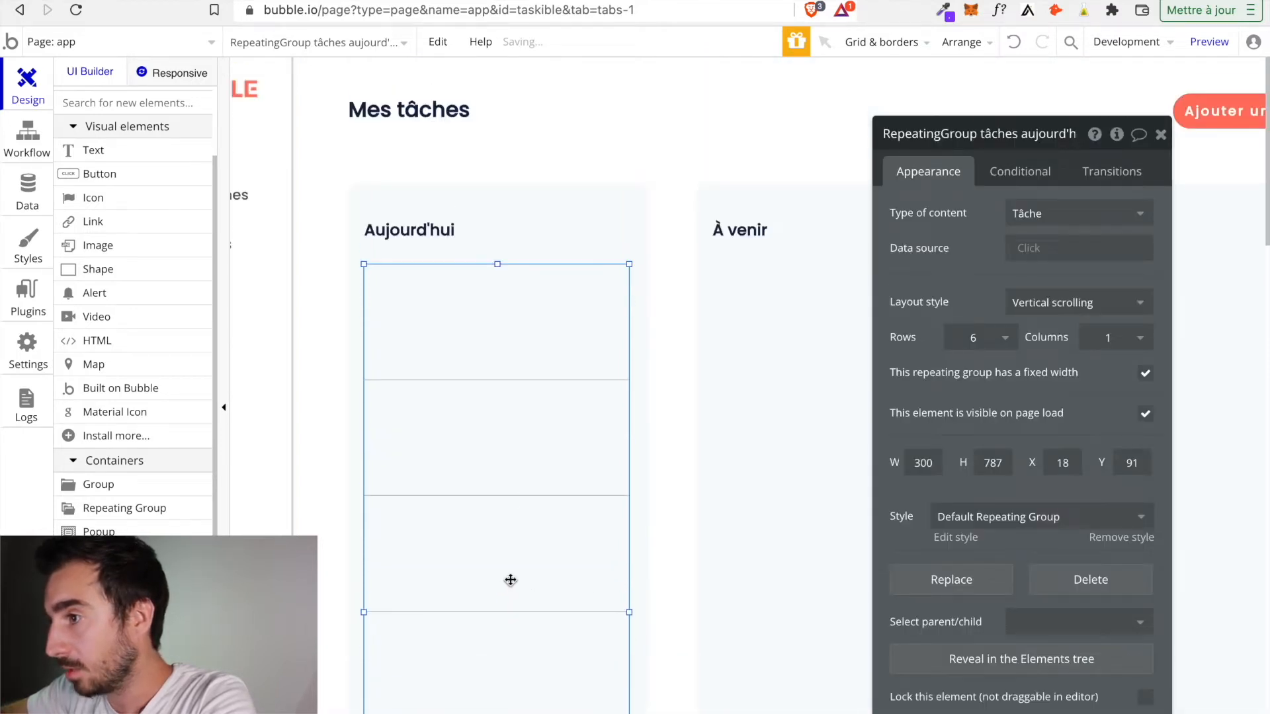
Set the number of rows of the "Aujourd'hui" repeating group to 5.
scroll(494, 389, down, 5)
click(481, 380)
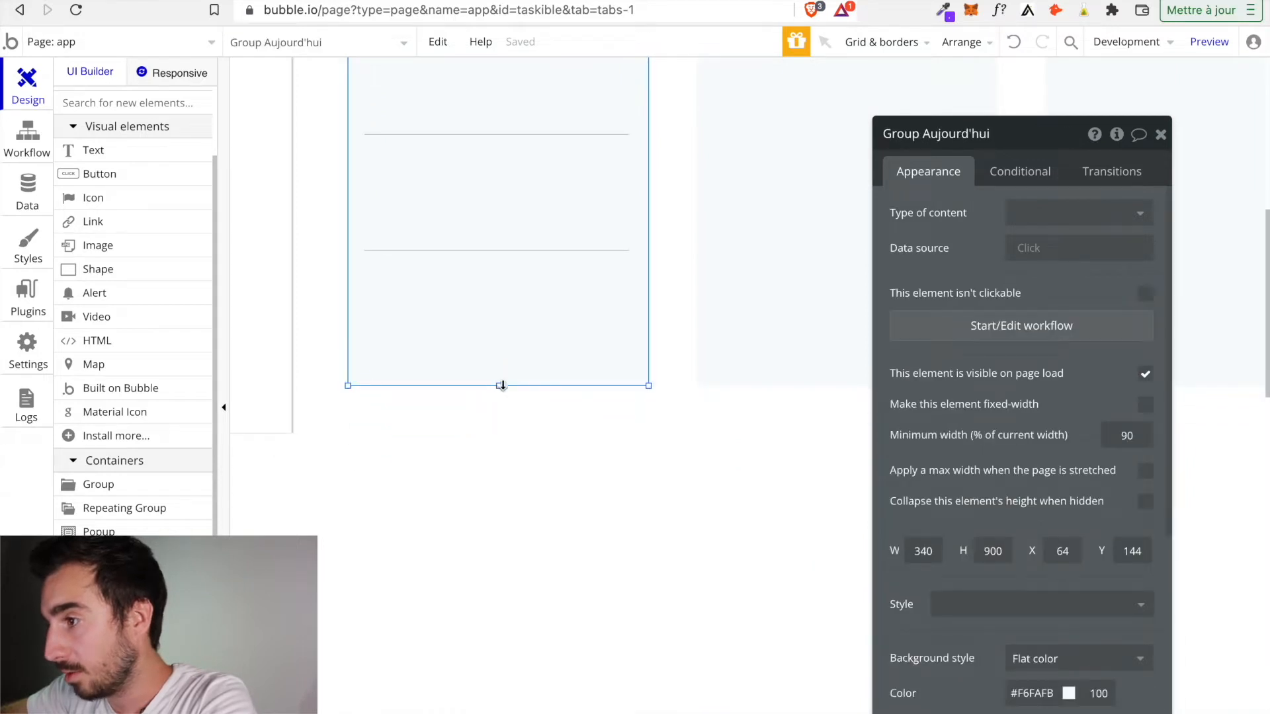
click(498, 301)
click(967, 338)
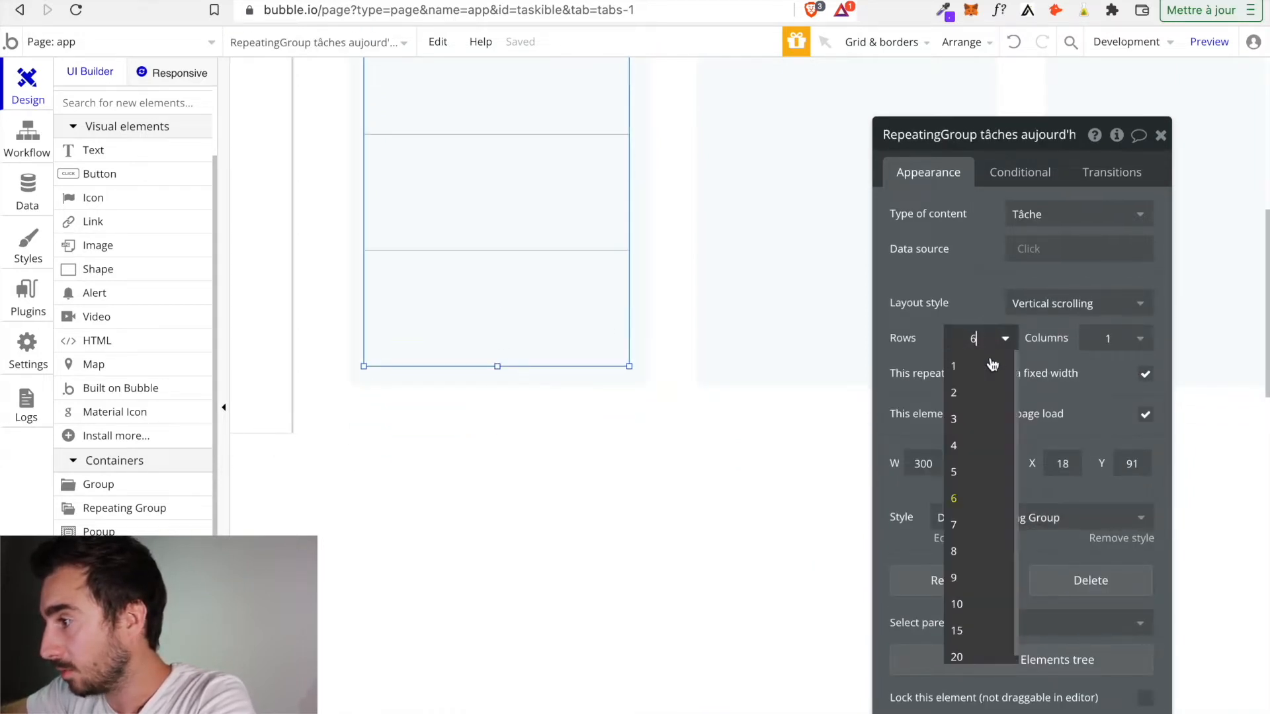
click(953, 471)
scroll(581, 238, up, 5)
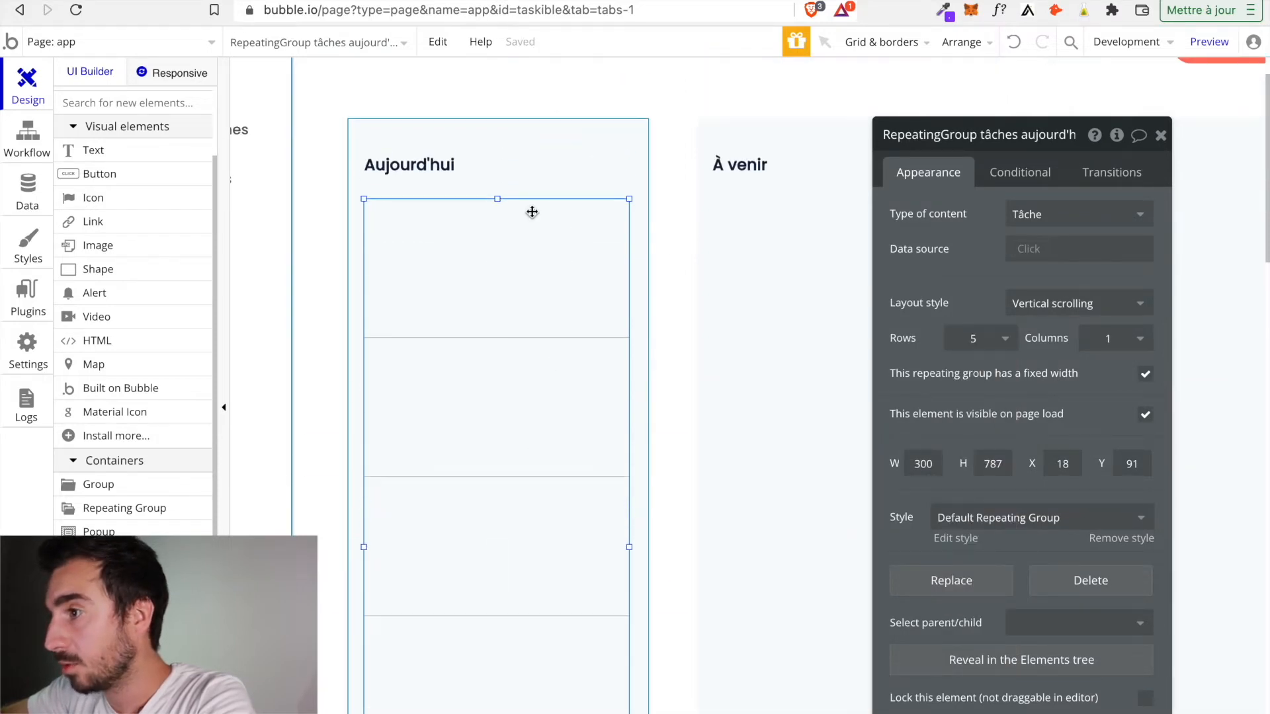
Center the repeating group horizontally within the "Aujourd'hui" column.
right_click(539, 294)
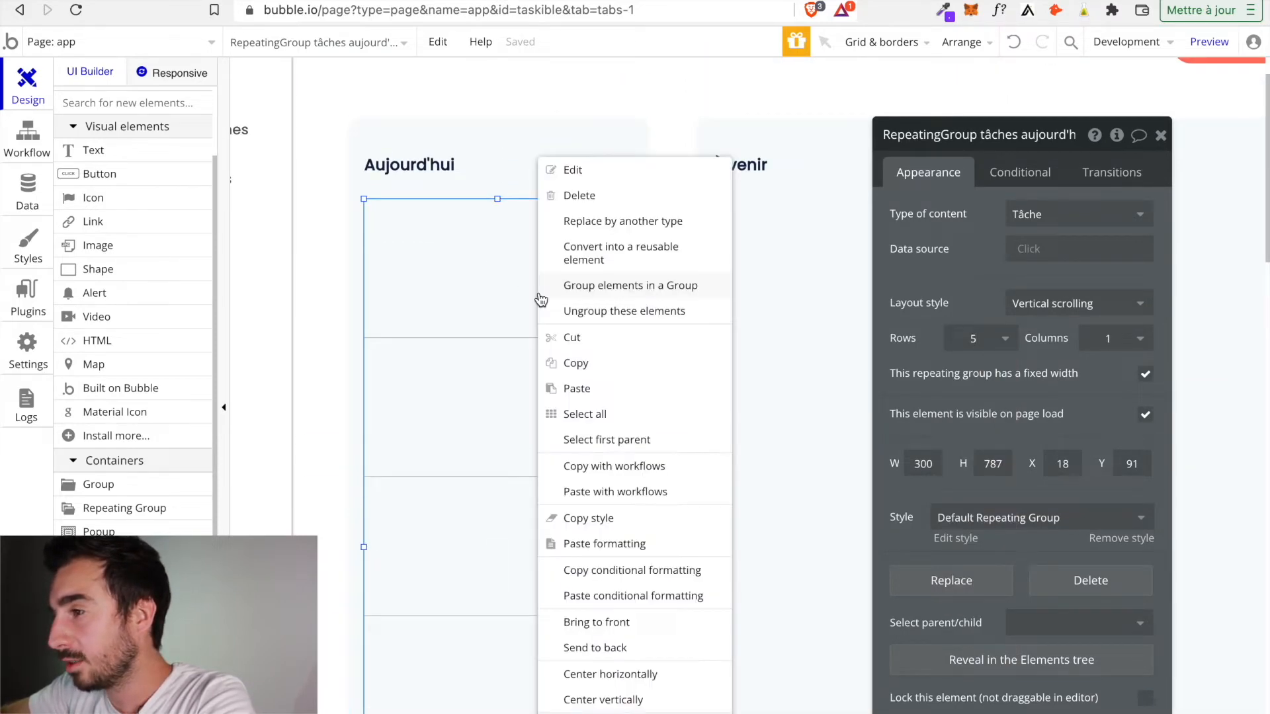
click(496, 294)
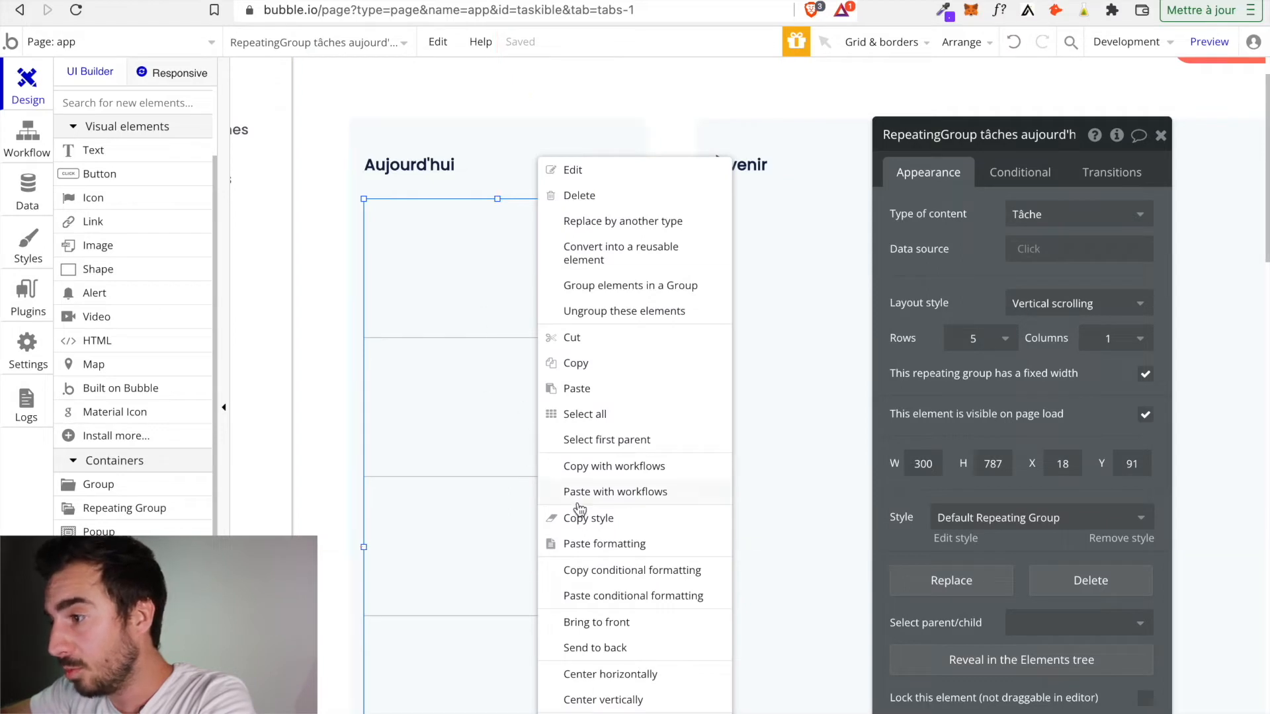
click(647, 681)
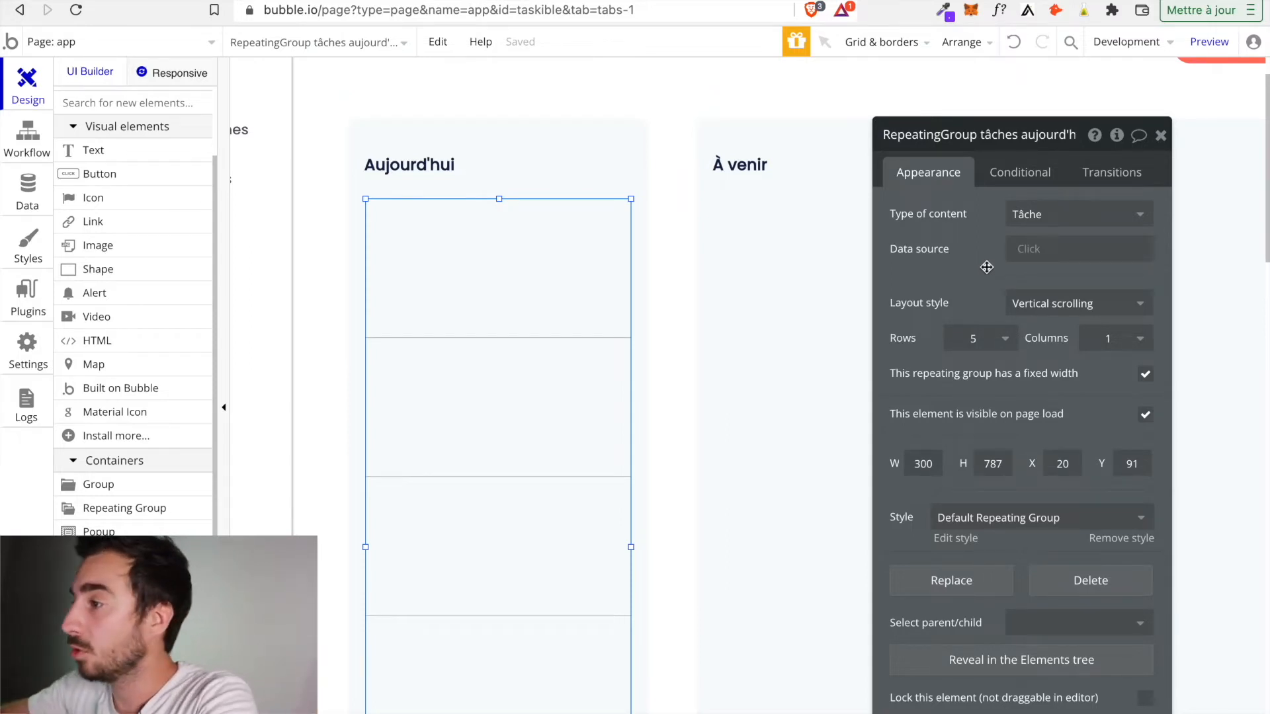
Set the repeating group's data source to a search for type Tâche.
click(1016, 250)
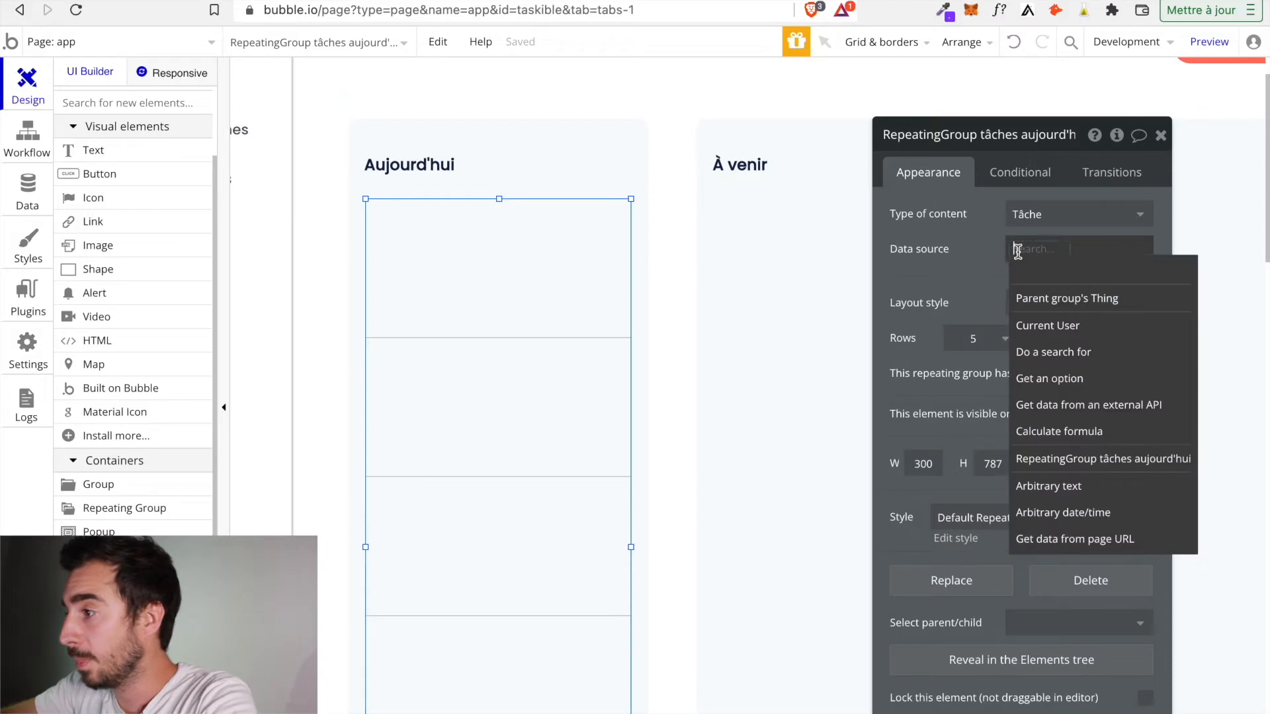
click(1043, 363)
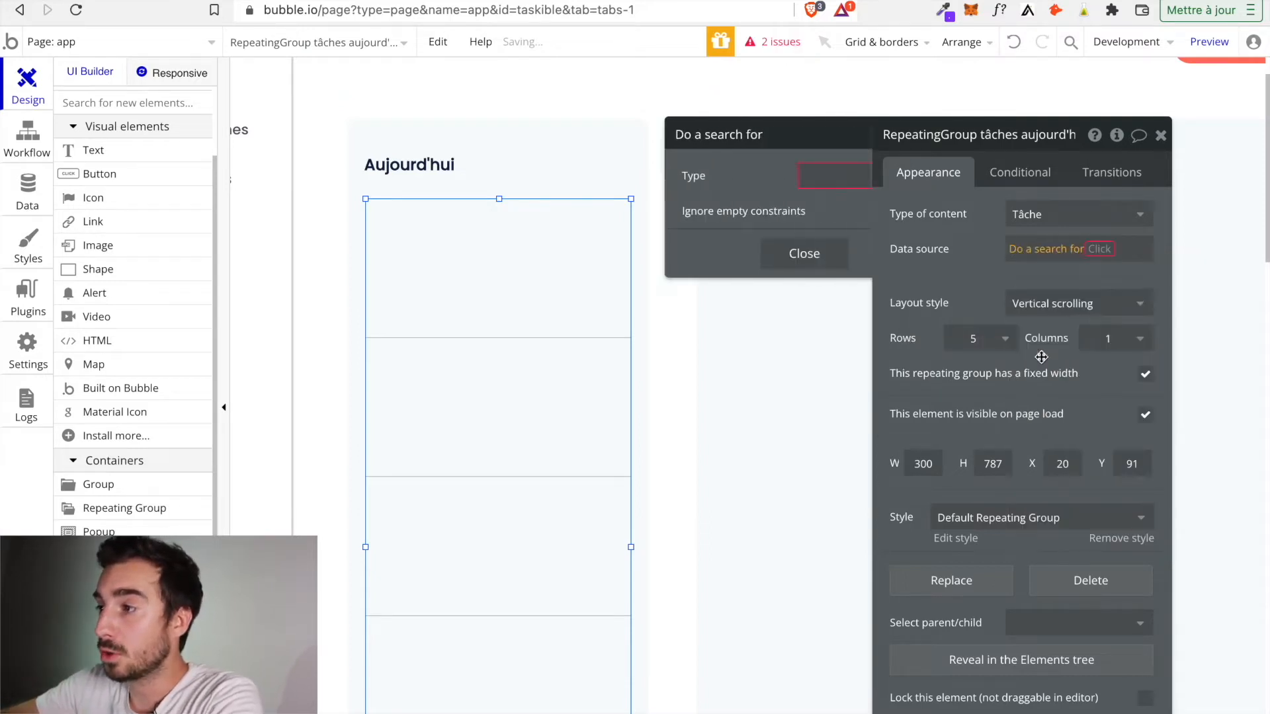
click(760, 188)
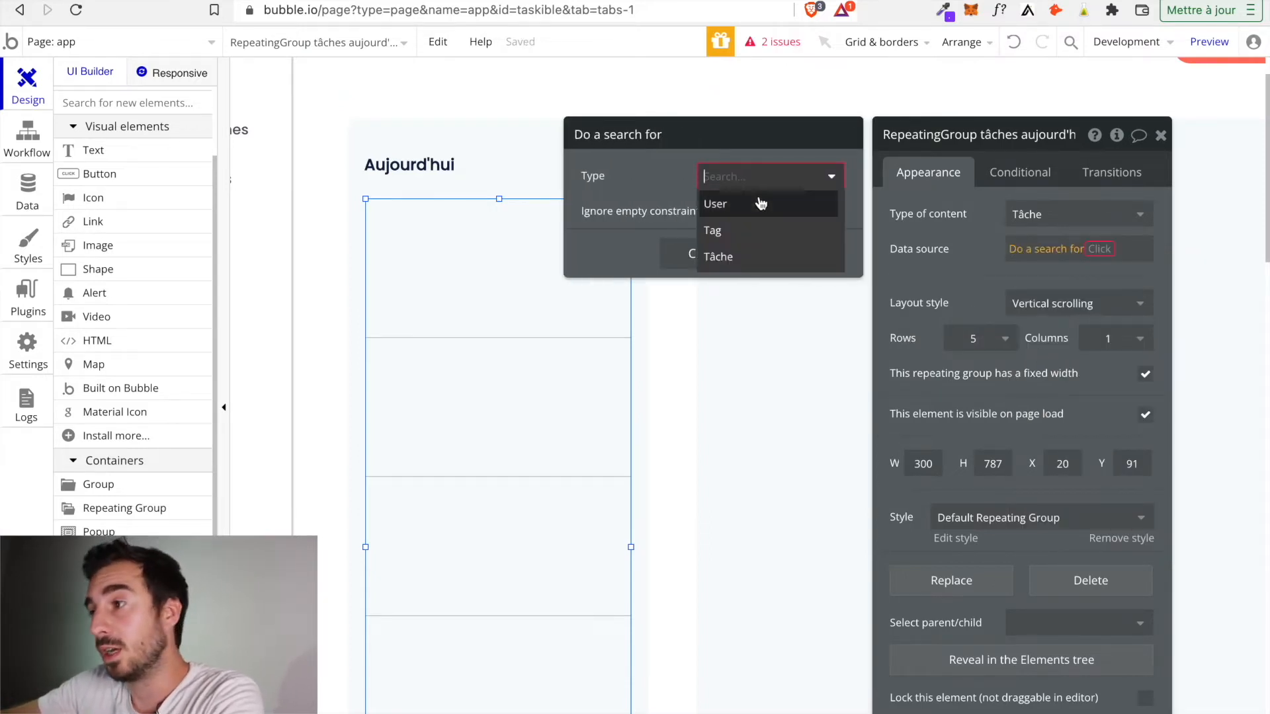
click(751, 258)
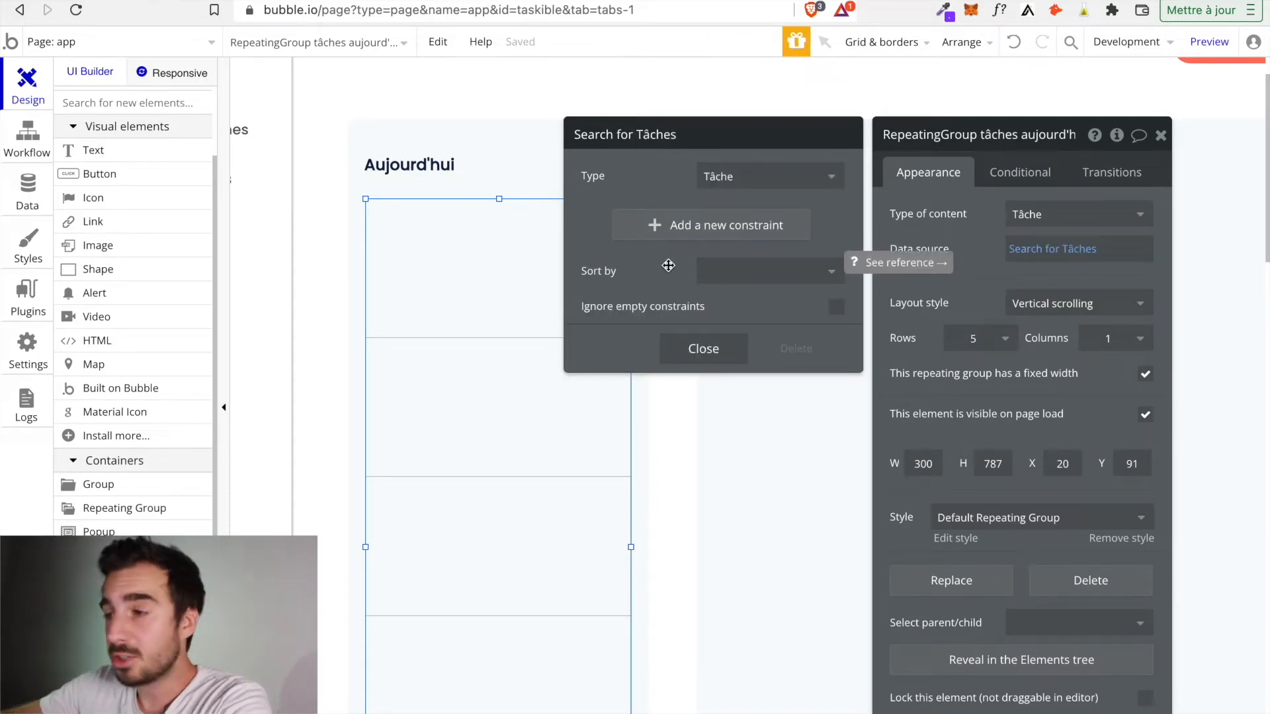
Add a constraint to the Tâches search requiring Deadline ≤ Current date/time.
click(661, 237)
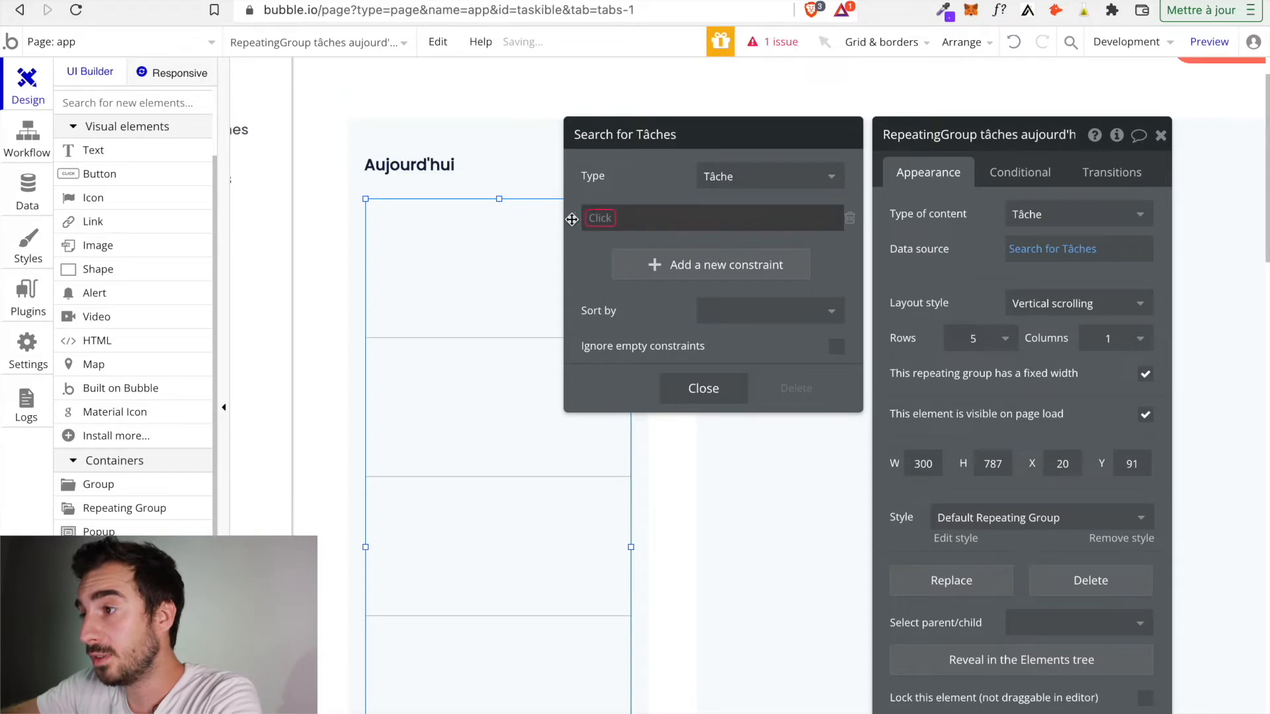
click(598, 218)
click(611, 238)
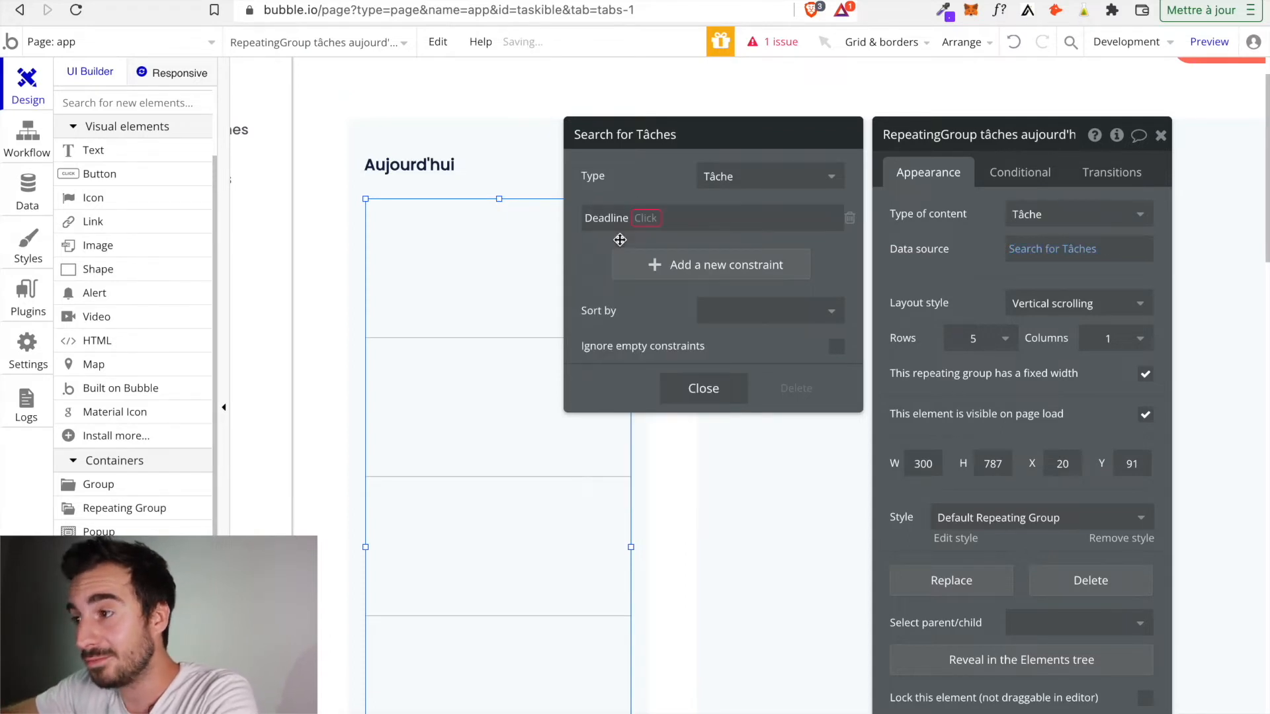
click(646, 217)
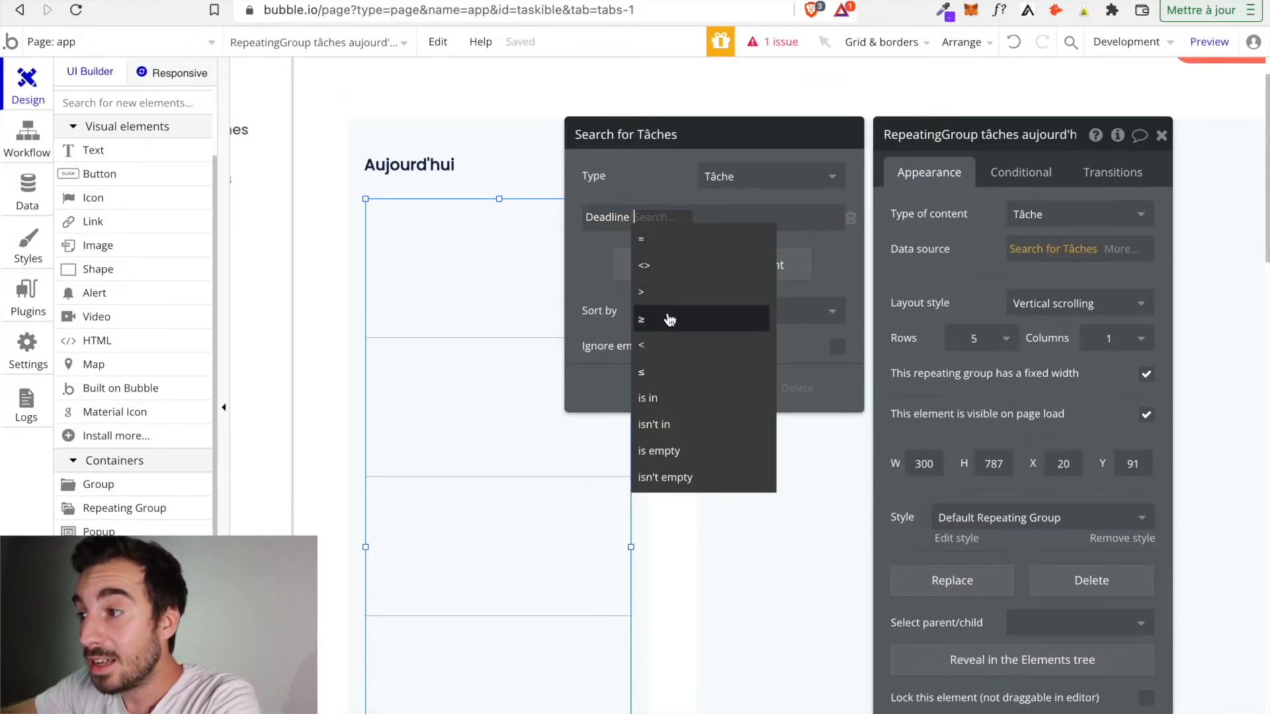
click(668, 374)
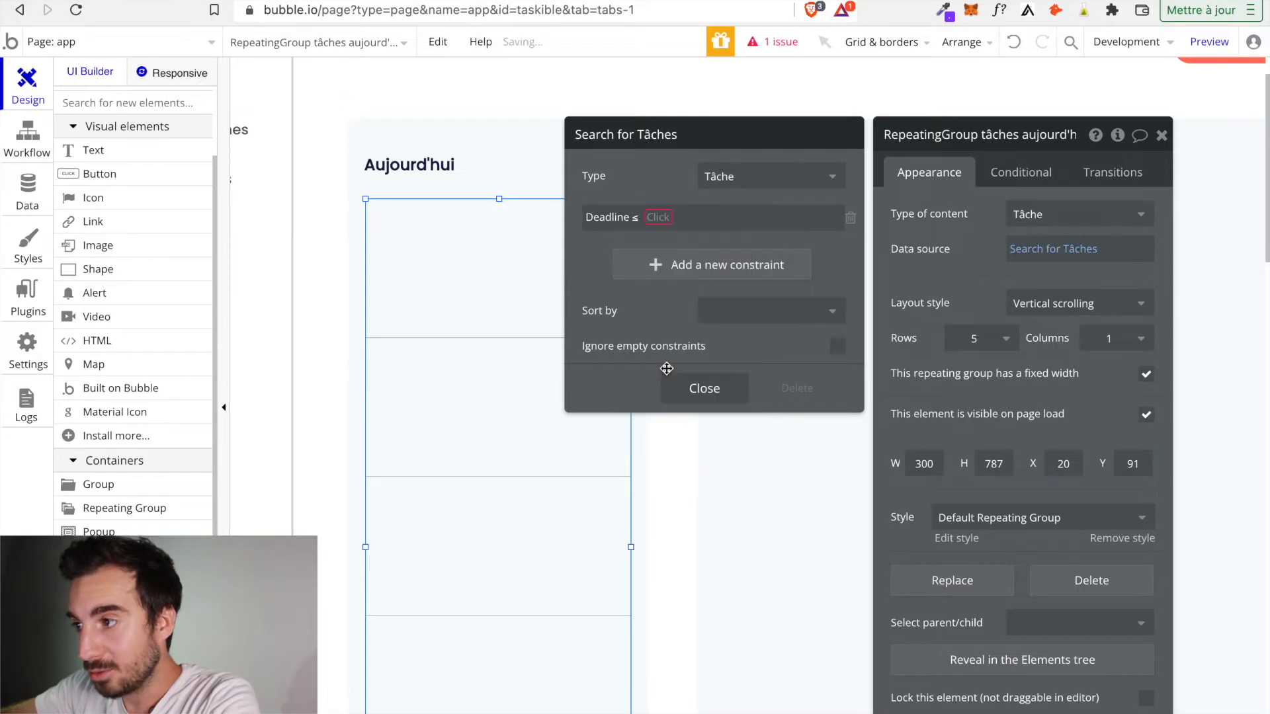
click(651, 217)
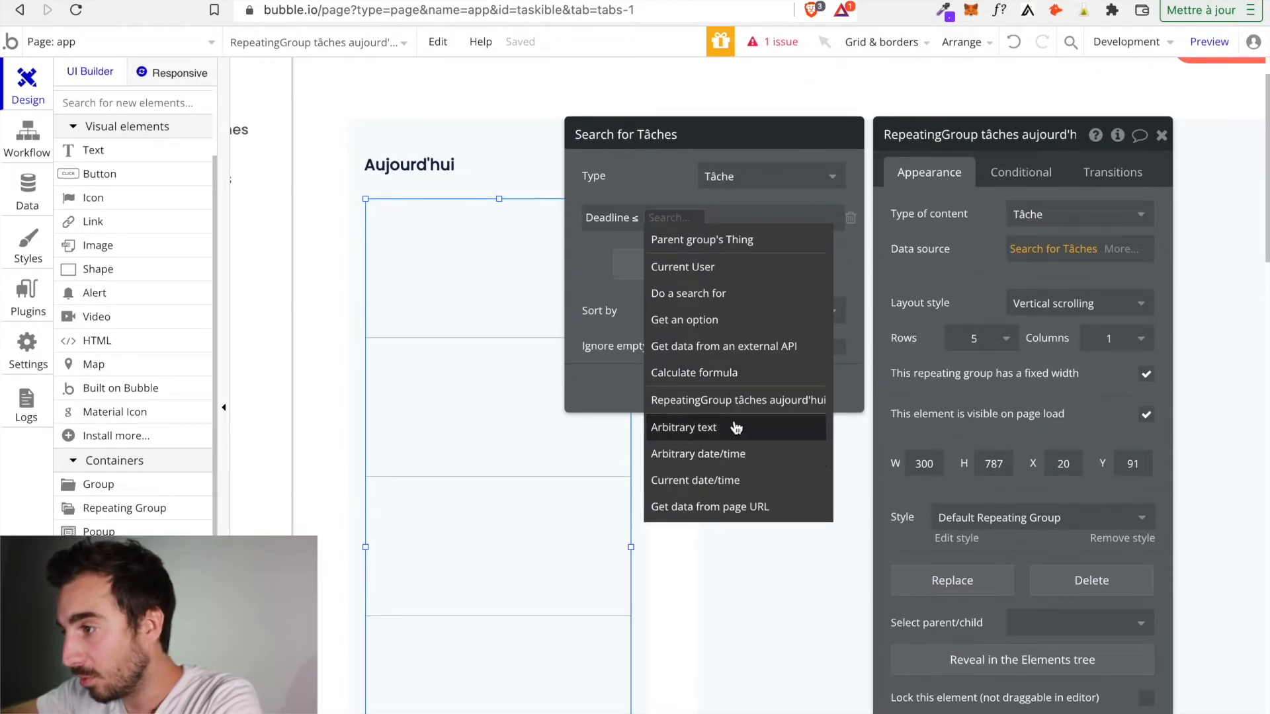
click(731, 481)
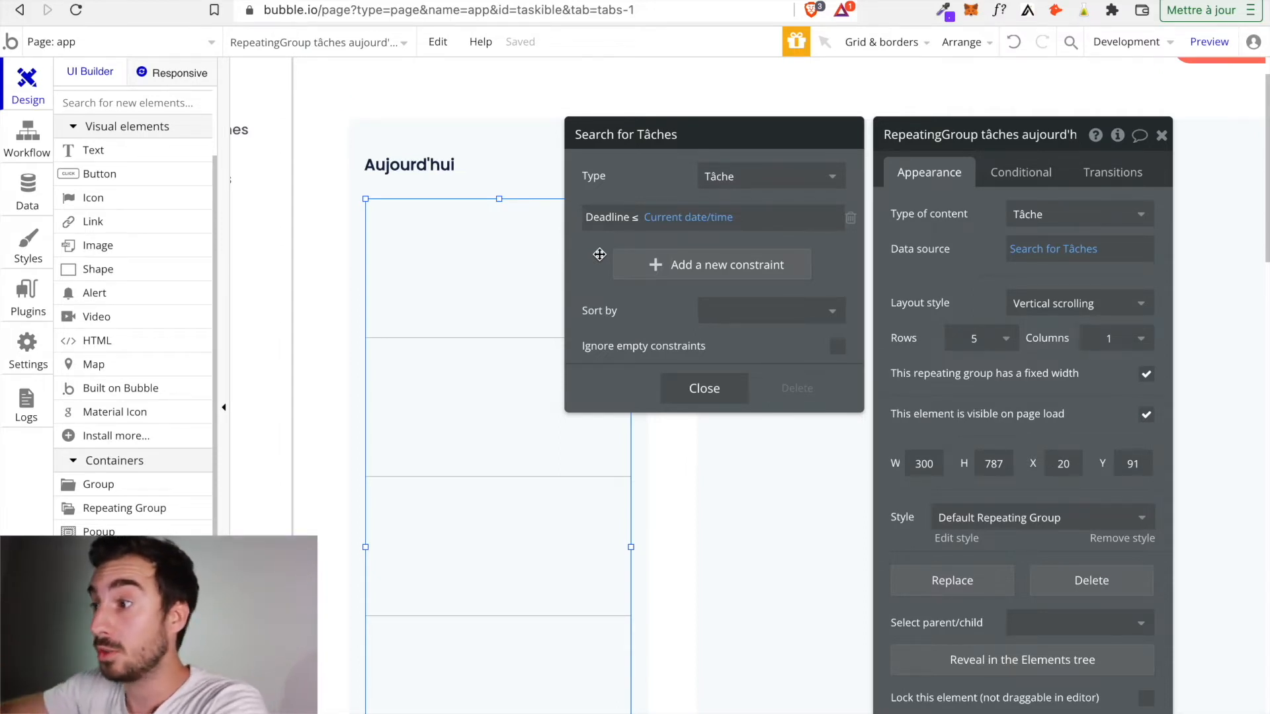
Add a second constraint to the Tâches search requiring Terminée = "no".
click(635, 264)
click(601, 265)
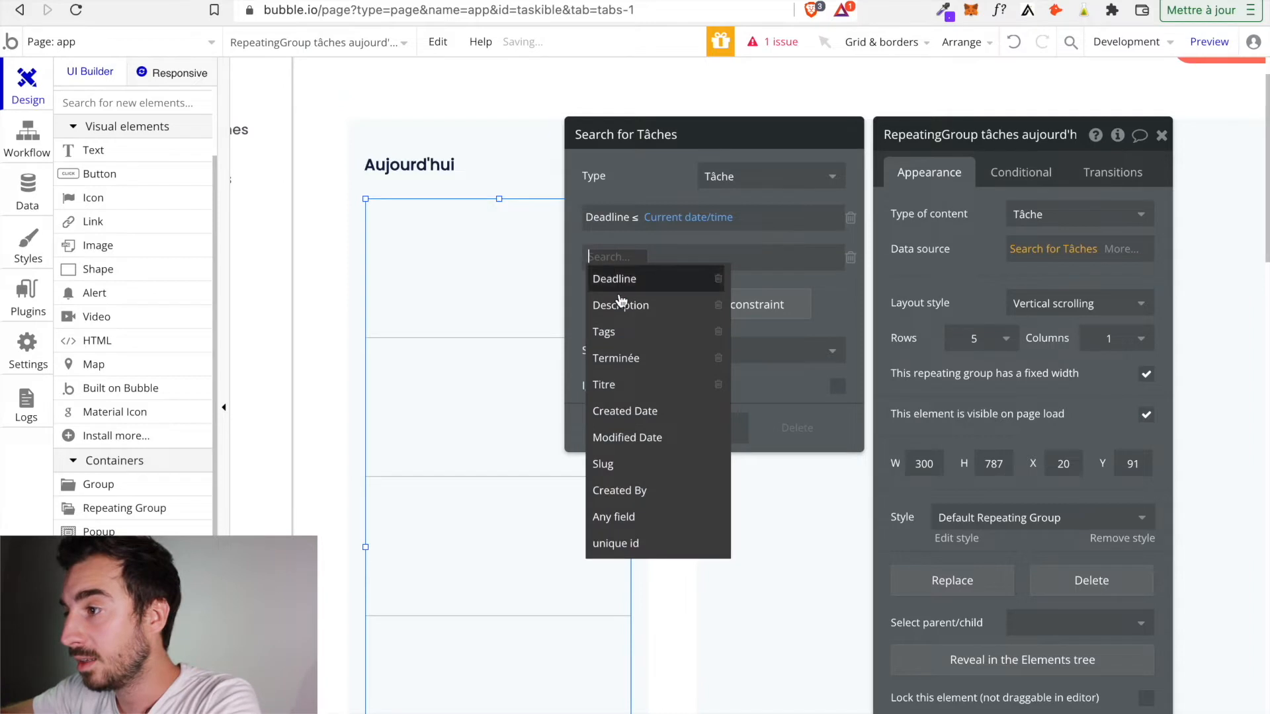
click(625, 358)
click(655, 261)
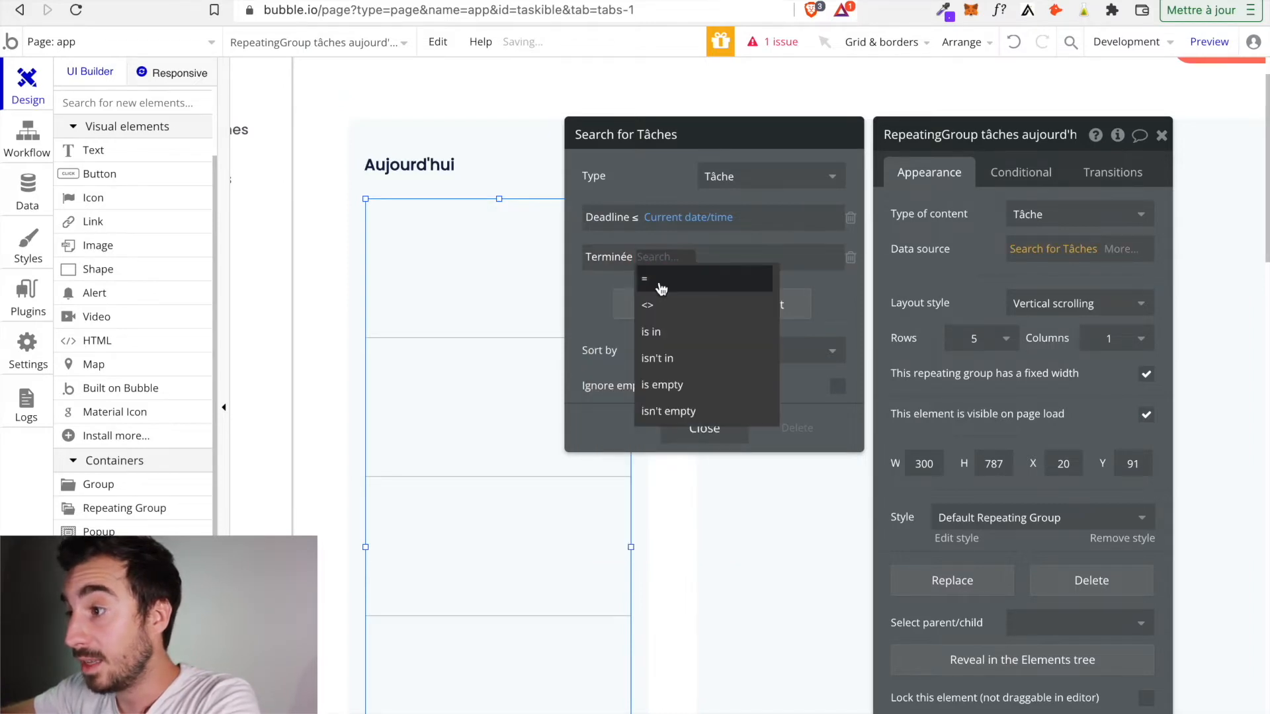
click(661, 286)
click(664, 255)
text("no)
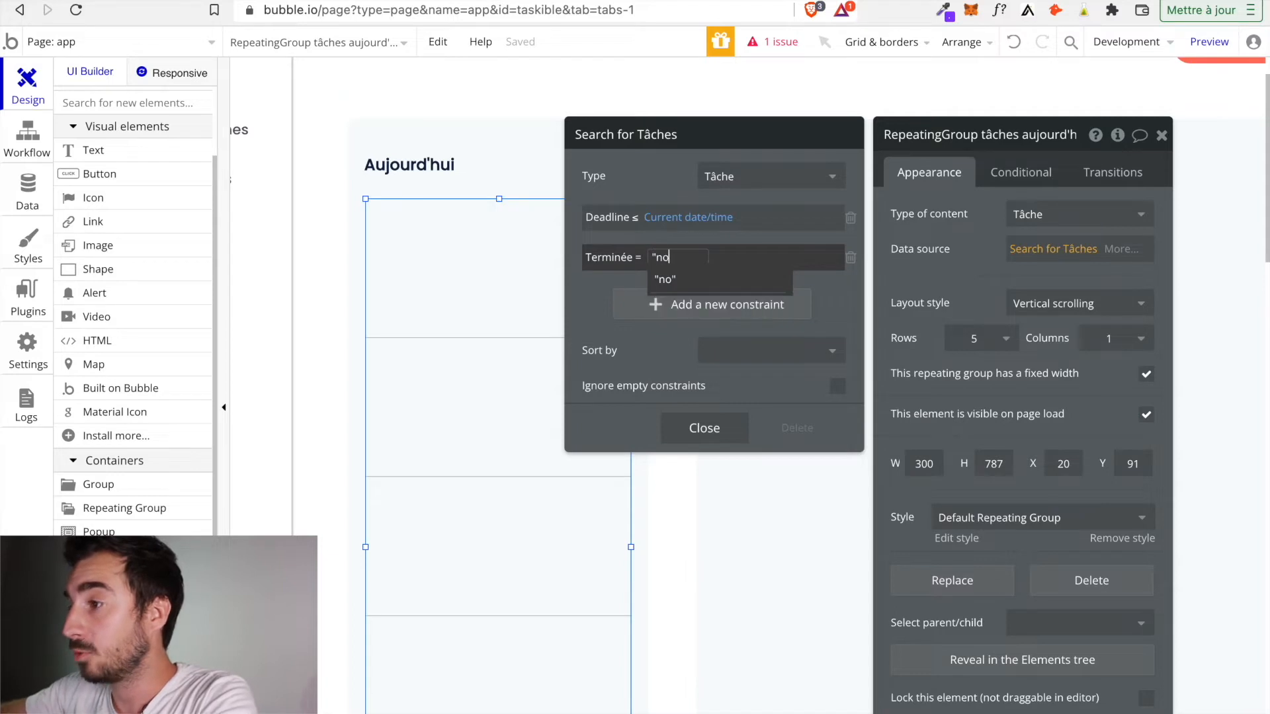
click(598, 295)
click(657, 263)
click(669, 305)
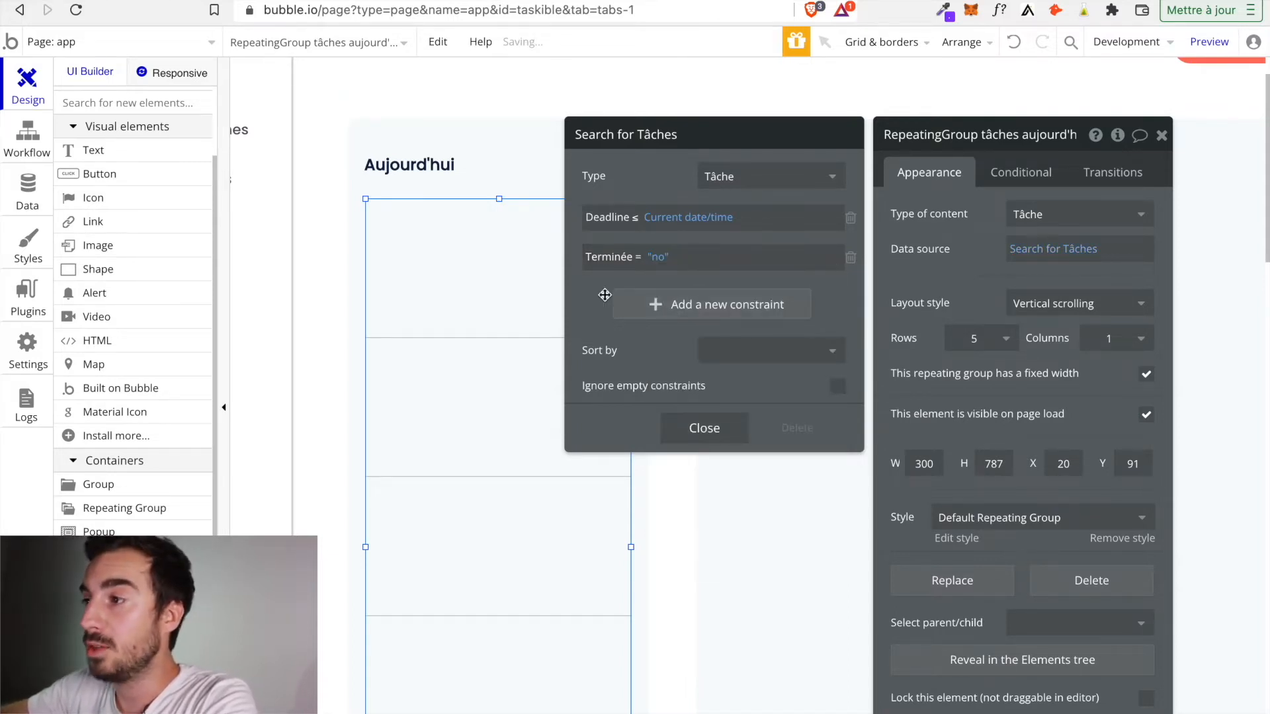
Close the search settings and extend the repeating group's upper edge toward the "Aujourd'hui" heading, to Y 81 and height 797.
click(718, 440)
click(1162, 137)
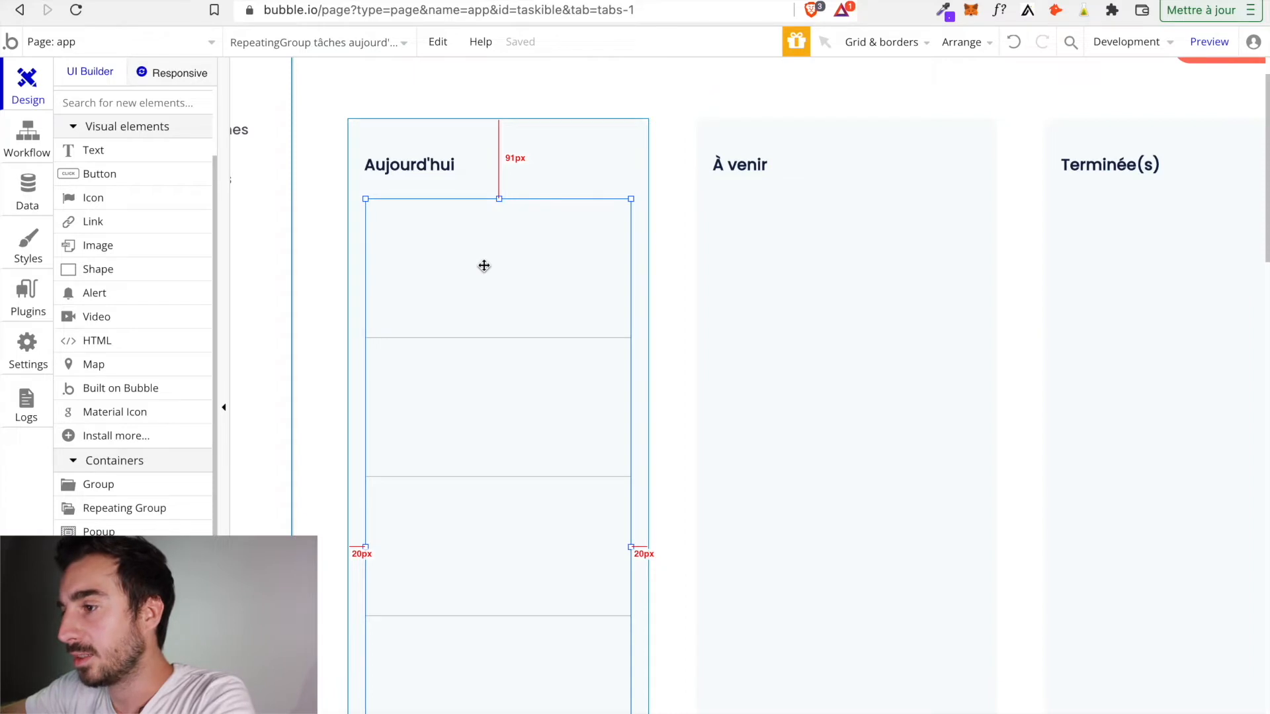
scroll(482, 264, down, 5)
scroll(482, 264, up, 4)
drag(498, 183, 498, 167)
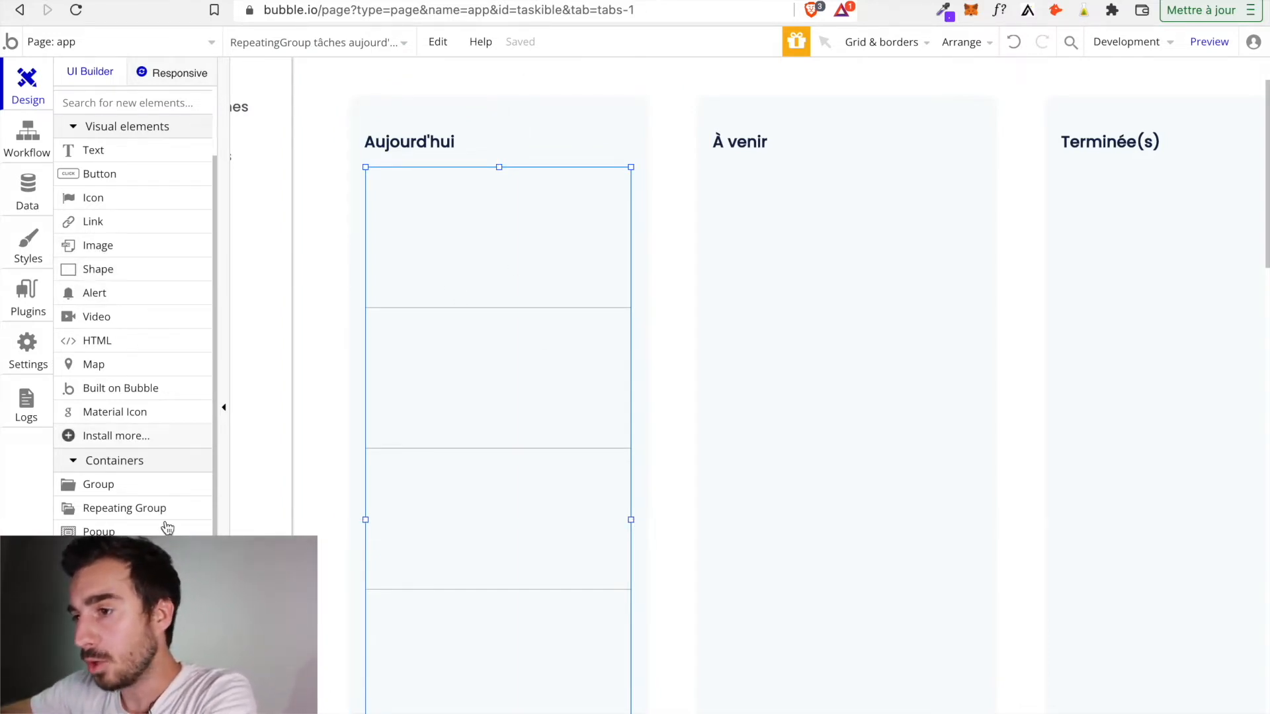
scroll(154, 515, down, 2)
click(139, 444)
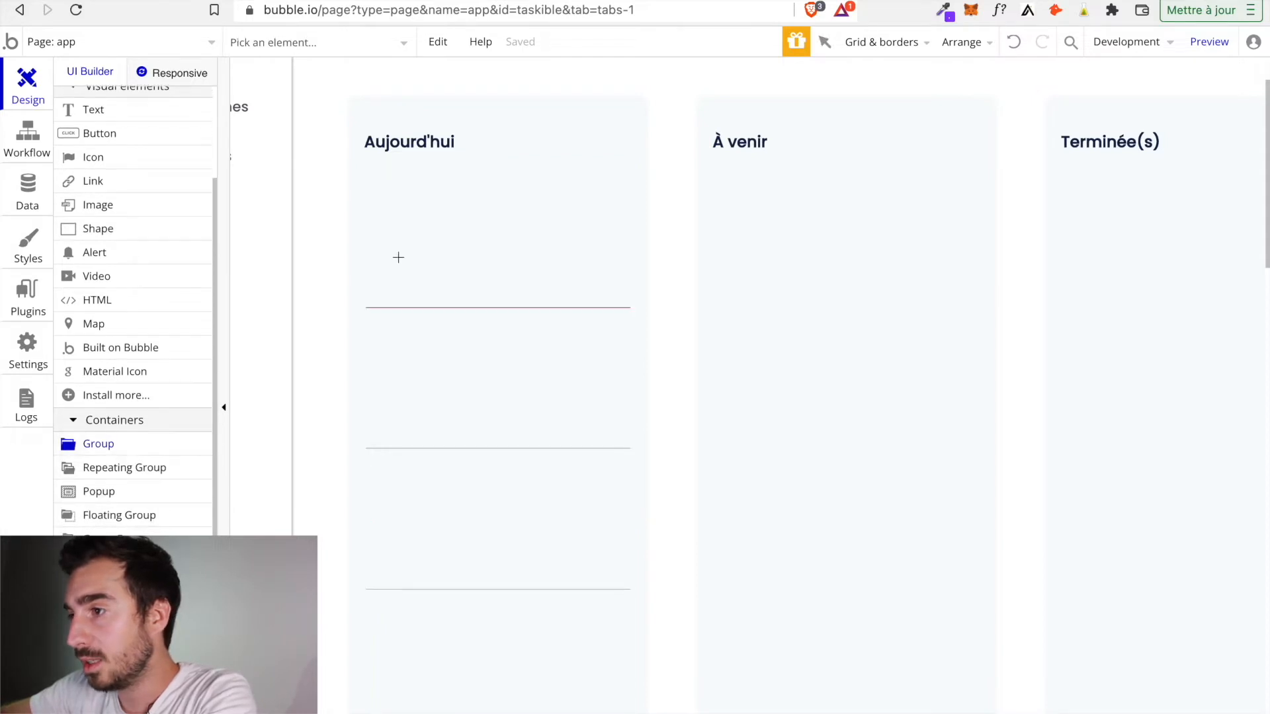
click(387, 199)
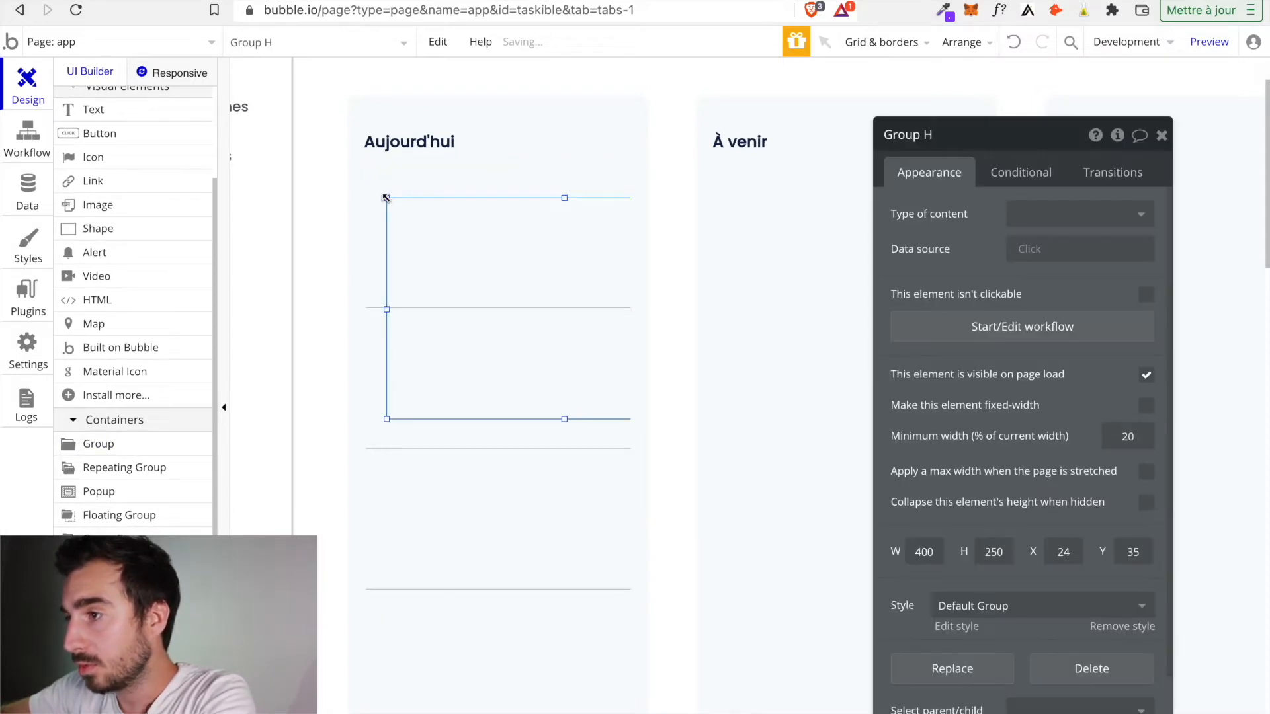
key(Delete)
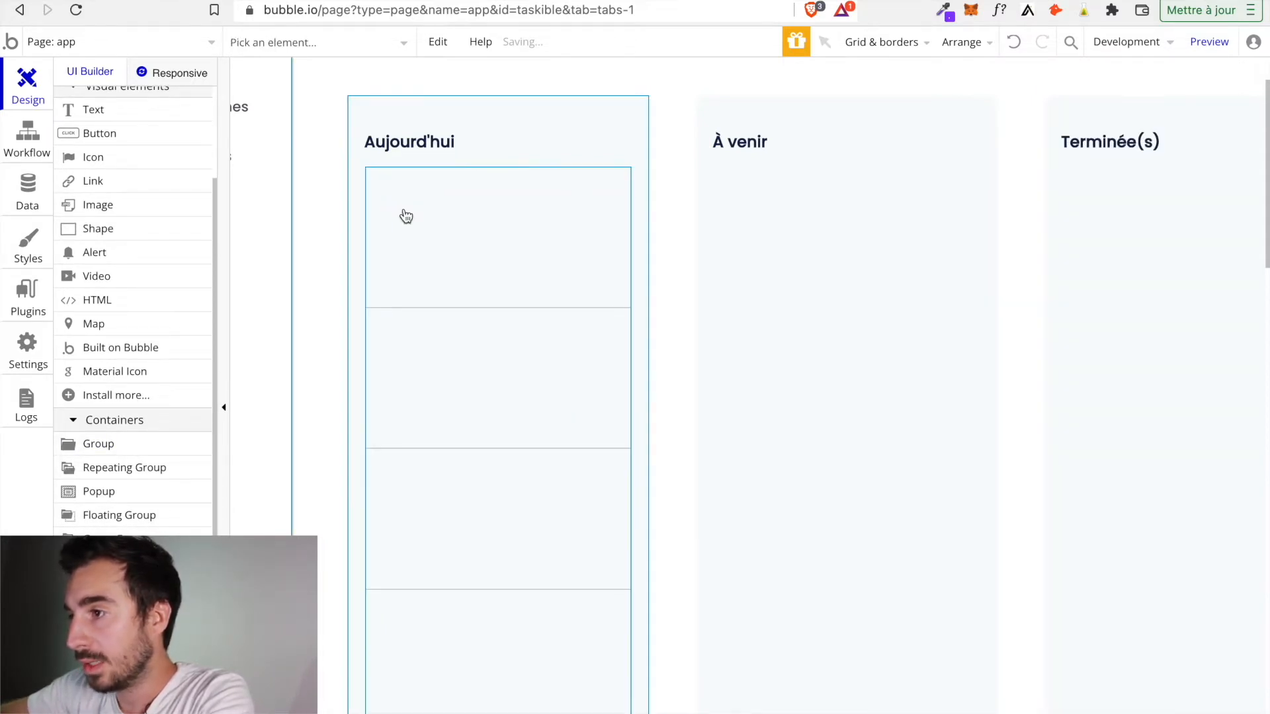
Draw a group about 244 × 125 px inside the first cell of the "Aujourd'hui" repeating group.
double_click(163, 440)
drag(326, 450, 539, 224)
click(604, 407)
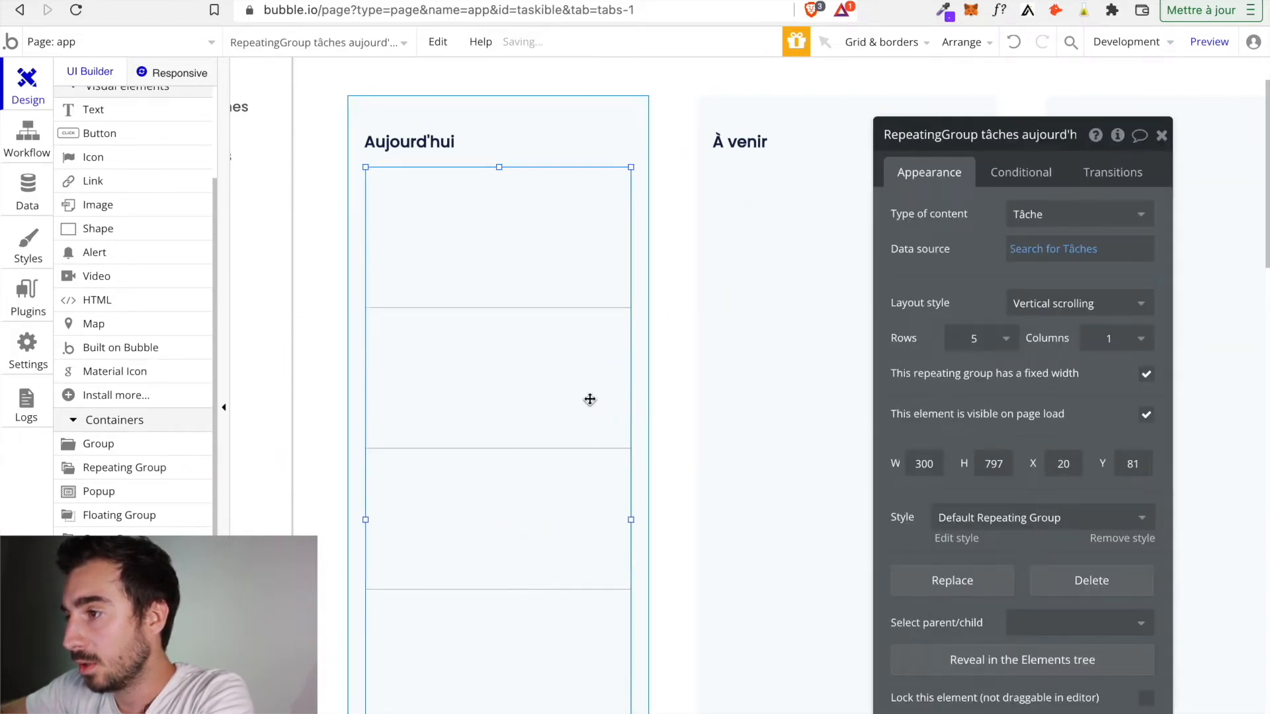
click(529, 246)
drag(378, 197, 412, 181)
drag(580, 246, 610, 242)
drag(502, 171, 501, 210)
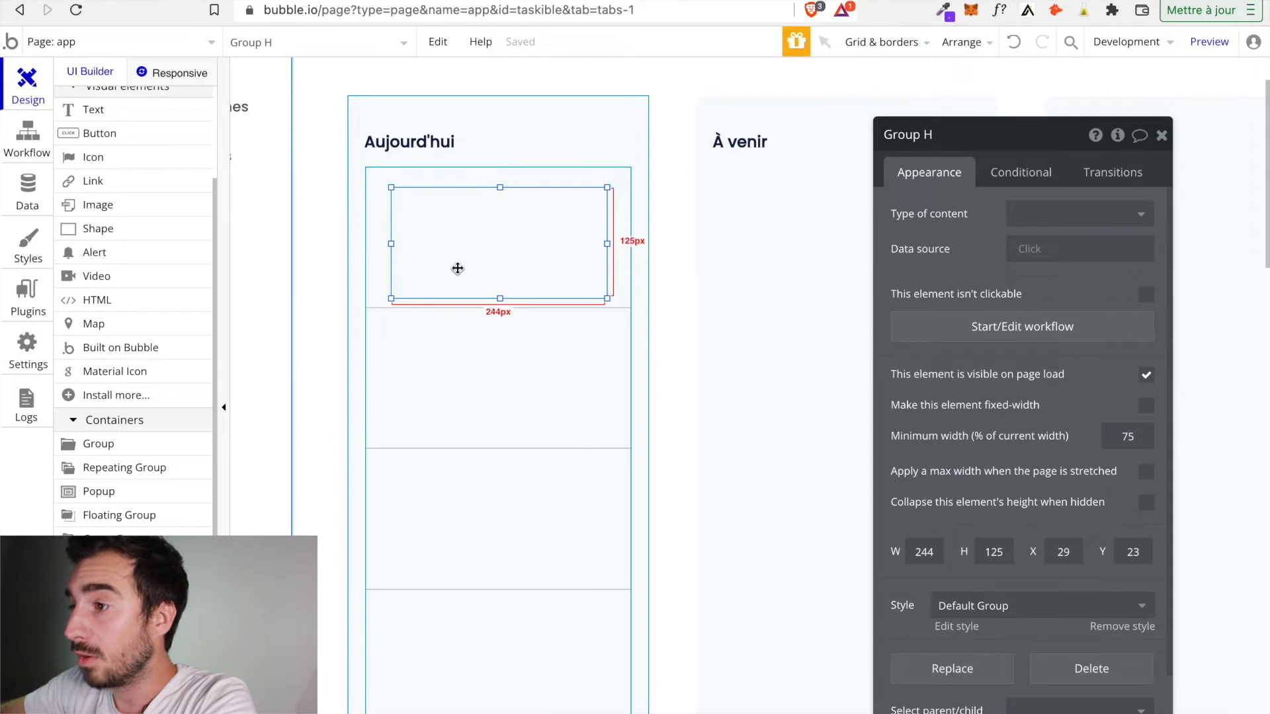
Enlarge the group in the first cell to about 259 × 131 px and reposition it at about X 22, Y 15.
drag(451, 269, 442, 265)
drag(591, 291, 604, 297)
drag(543, 268, 554, 269)
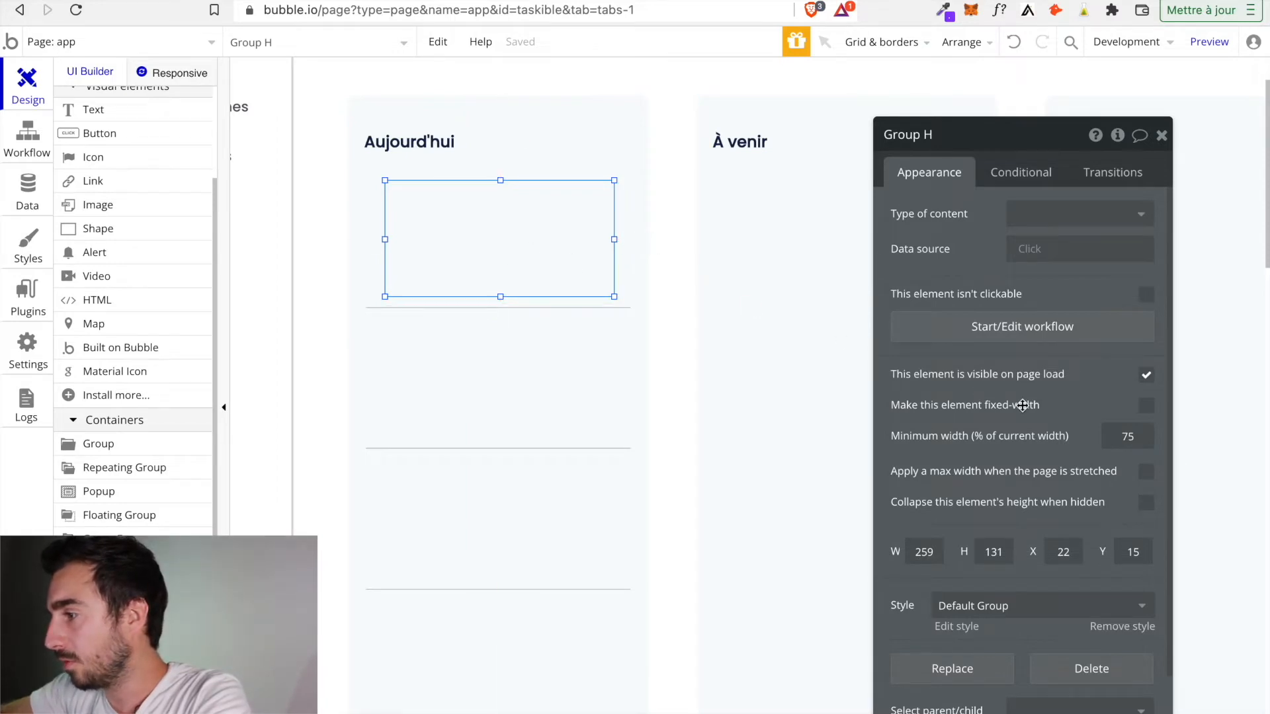
Remove the group's style and give it a flat #FFFFFF background color.
scroll(1023, 404, down, 1)
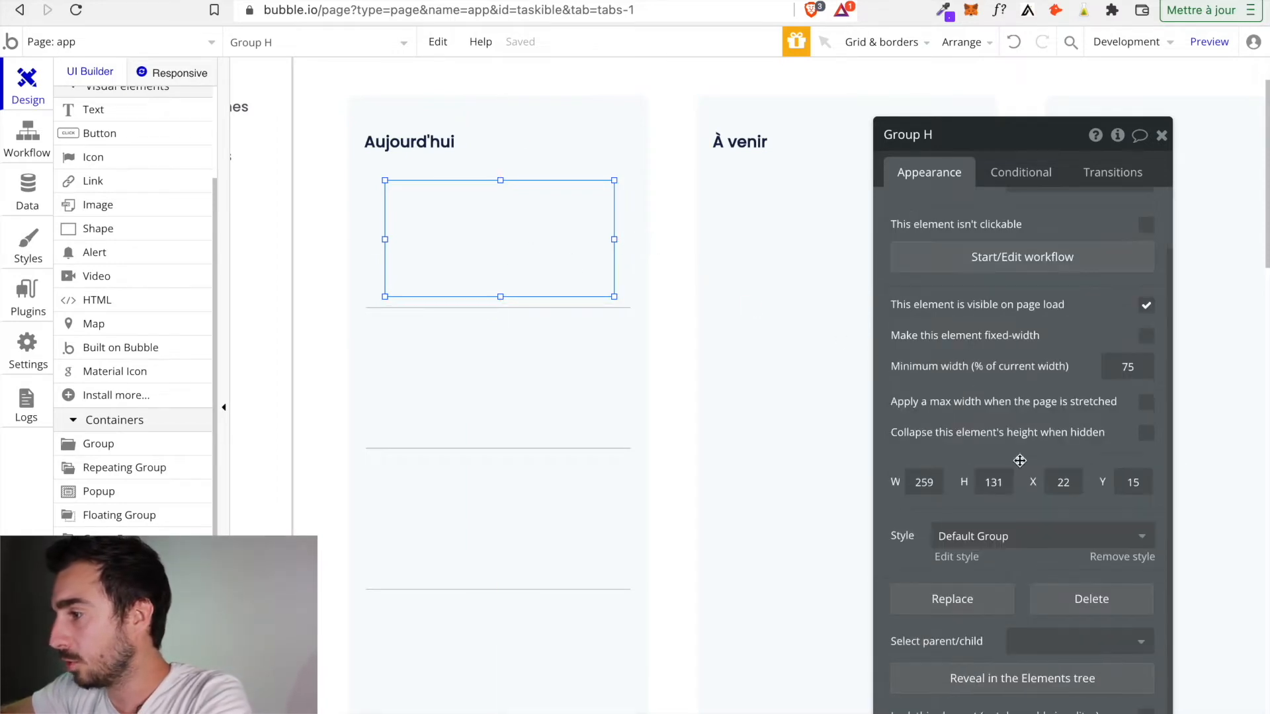
click(1124, 558)
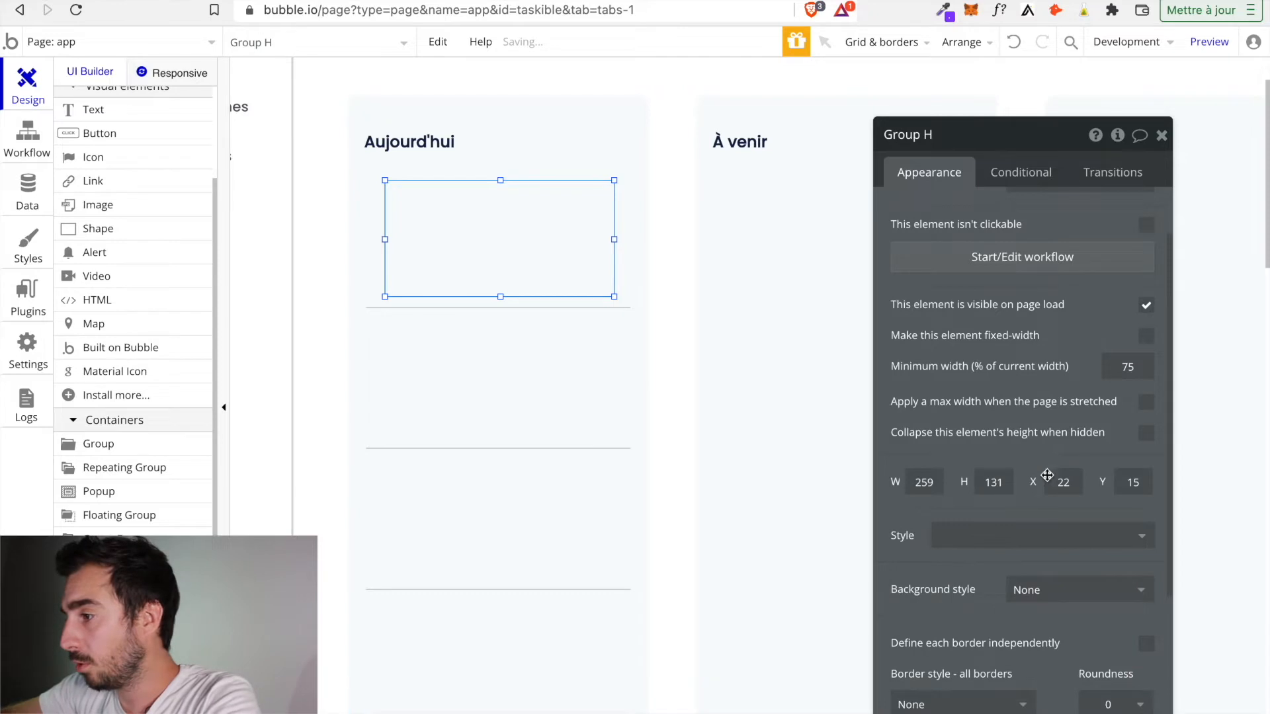
click(1058, 598)
click(1050, 641)
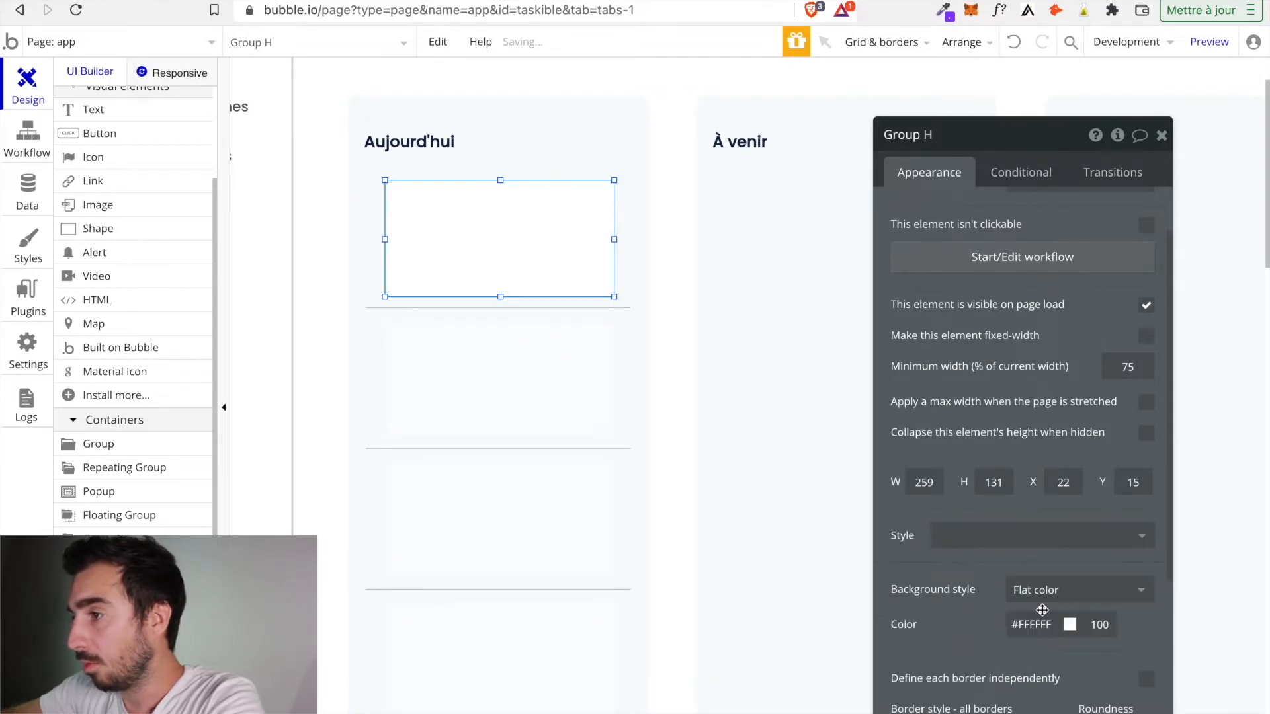
Set the white group's border roundness to 20.
scroll(1037, 558, down, 2)
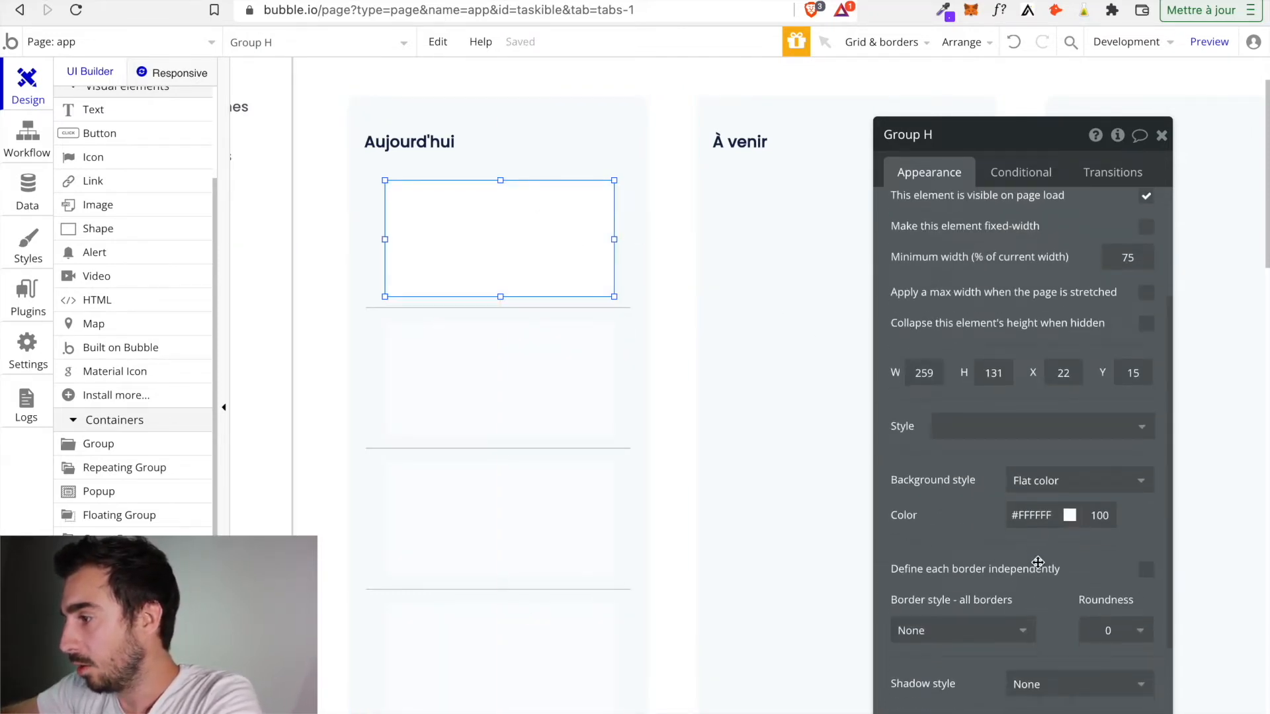
click(1124, 631)
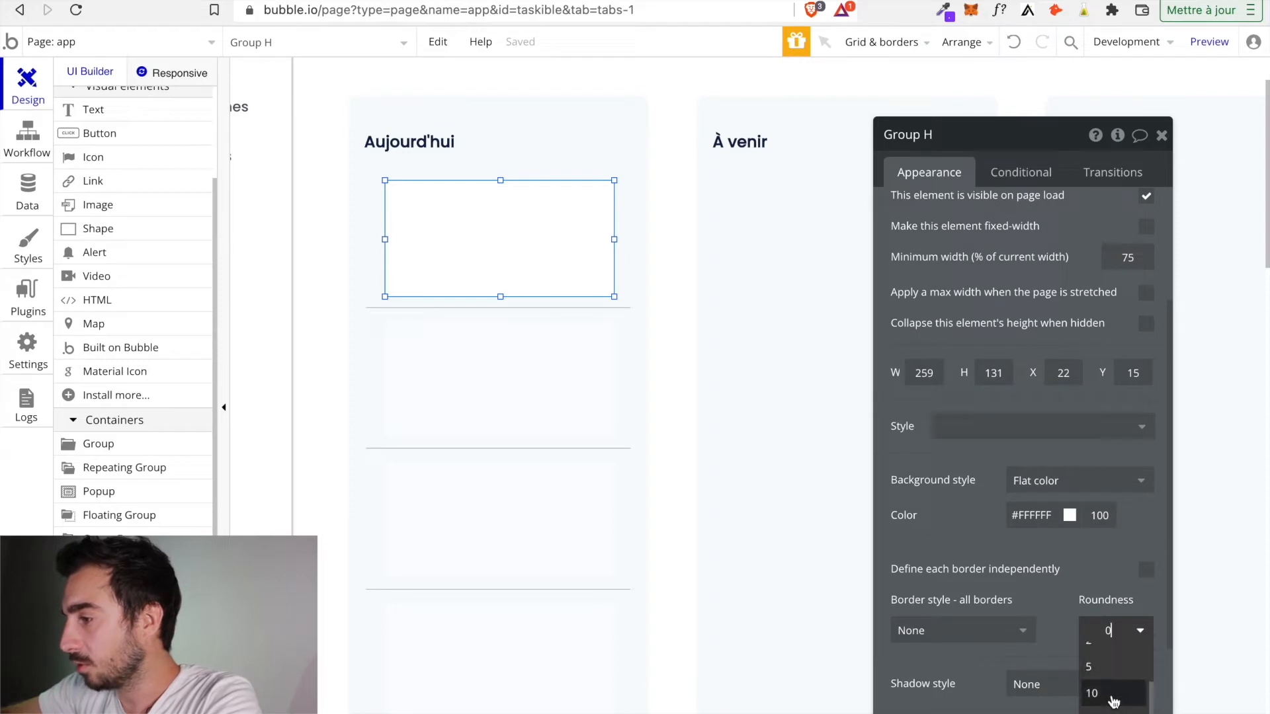
click(1110, 710)
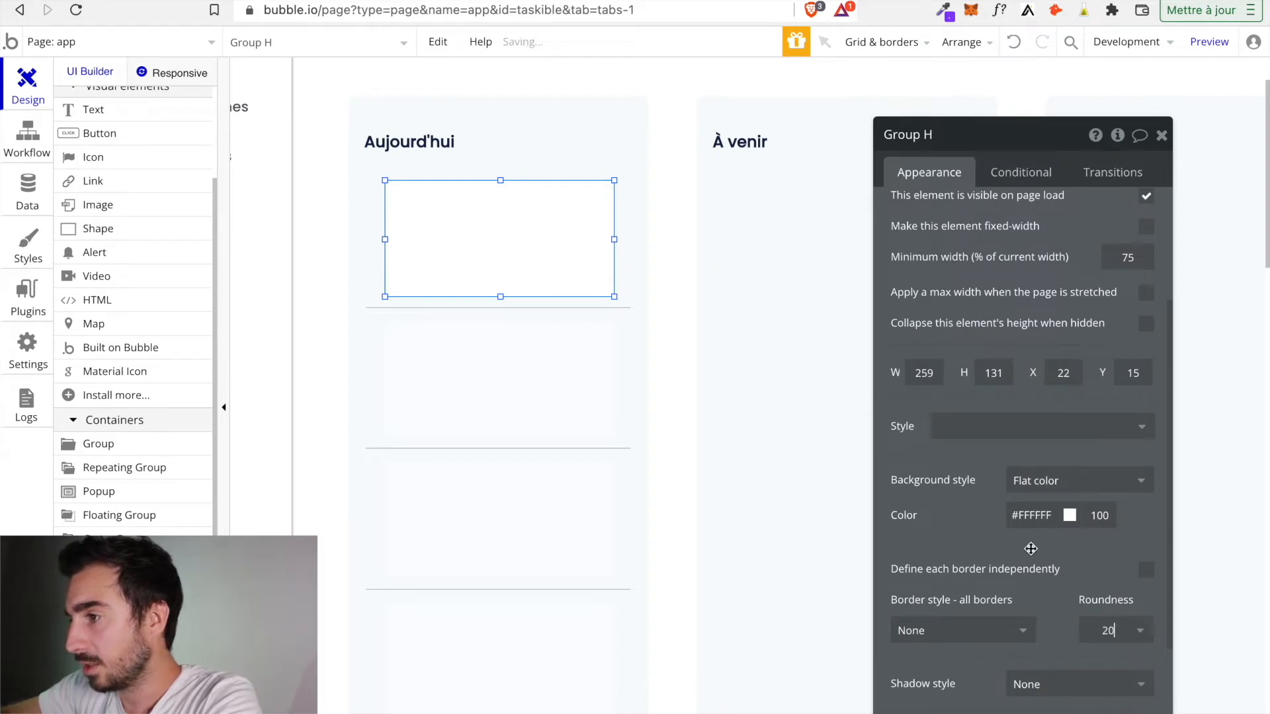
click(702, 341)
Set the white group's width to 290 and center it horizontally in the cell.
drag(515, 255, 501, 244)
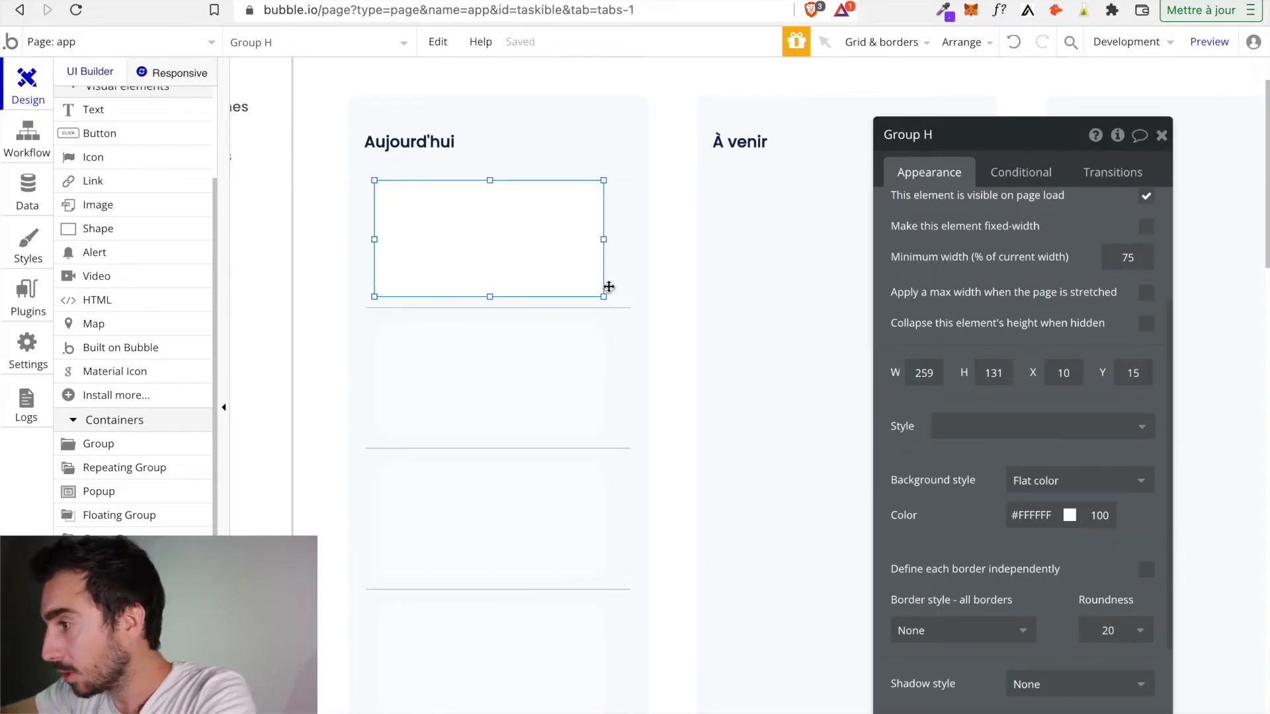
double_click(923, 372)
text(29)
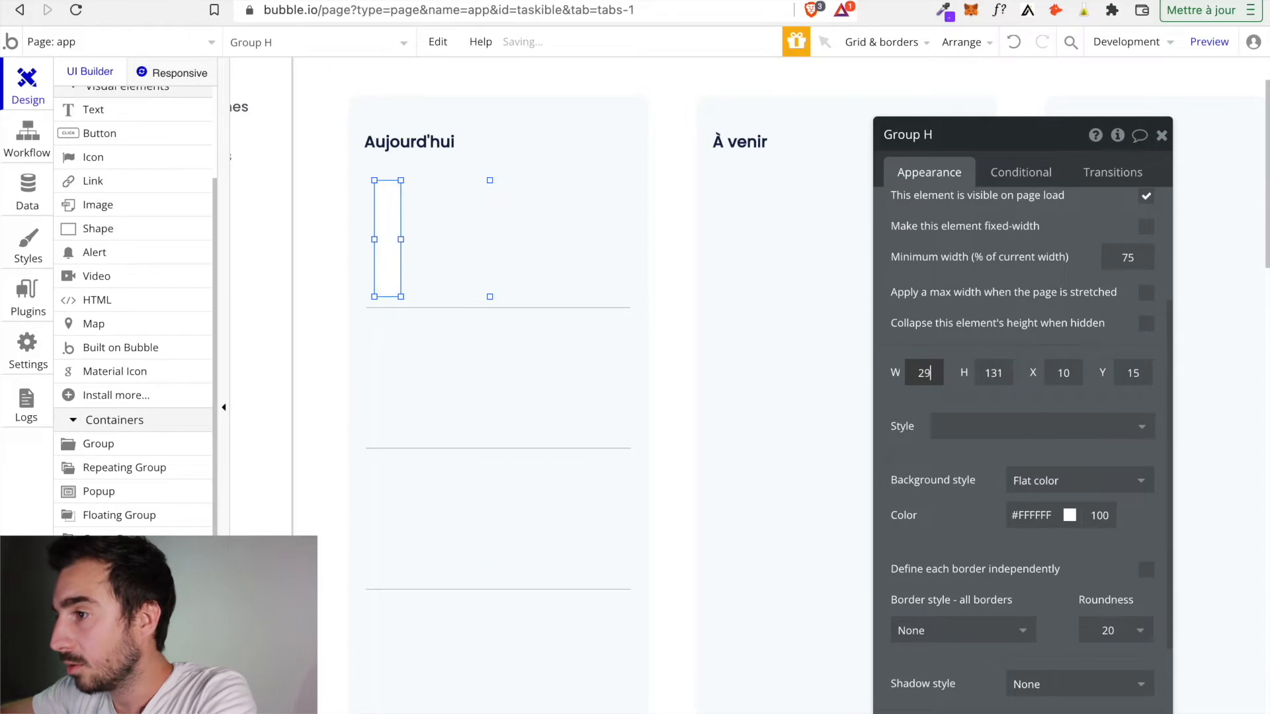
text(0)
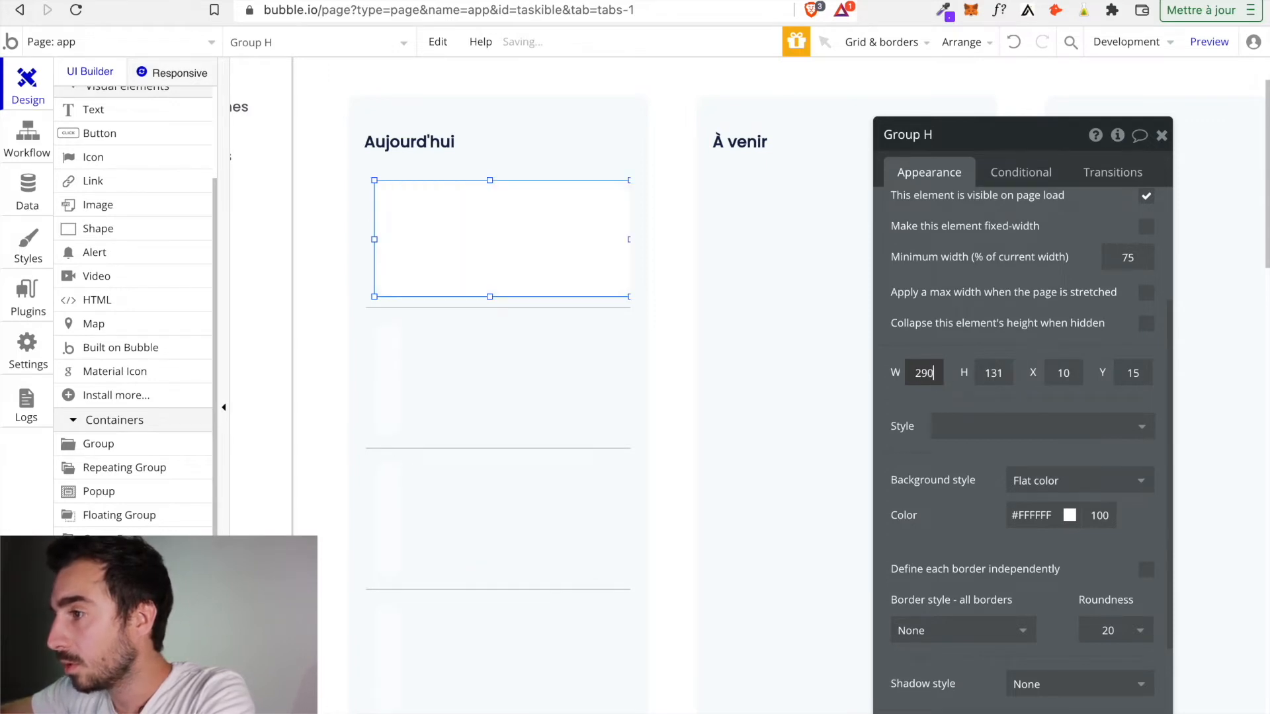
drag(521, 247, 519, 248)
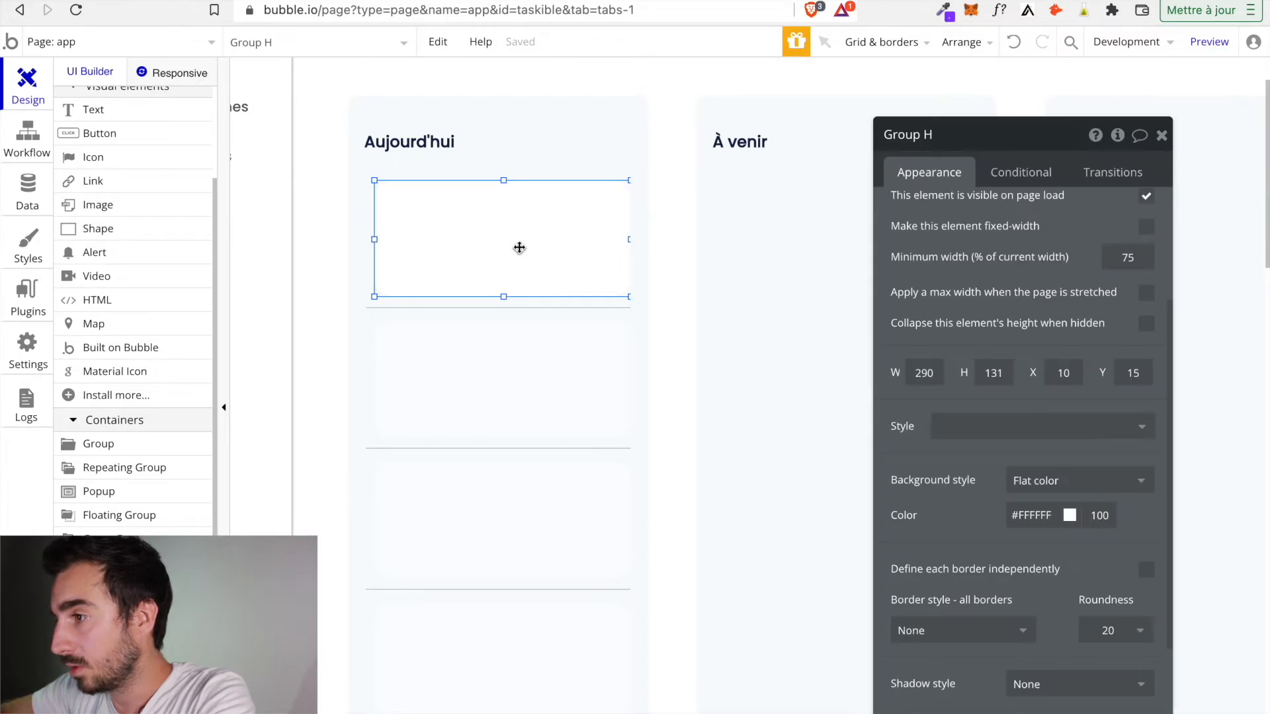
right_click(519, 247)
click(597, 646)
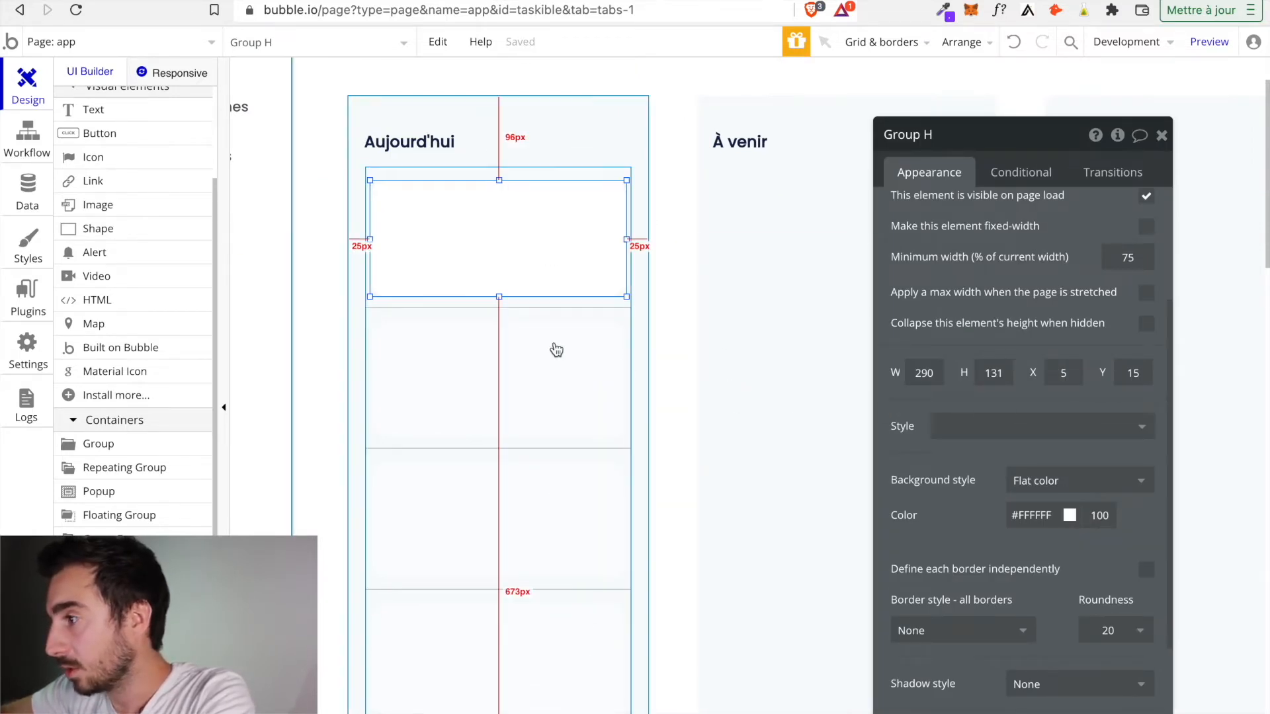
Set the white group's height to 145.
click(1005, 373)
key(BackSpace)
text(5)
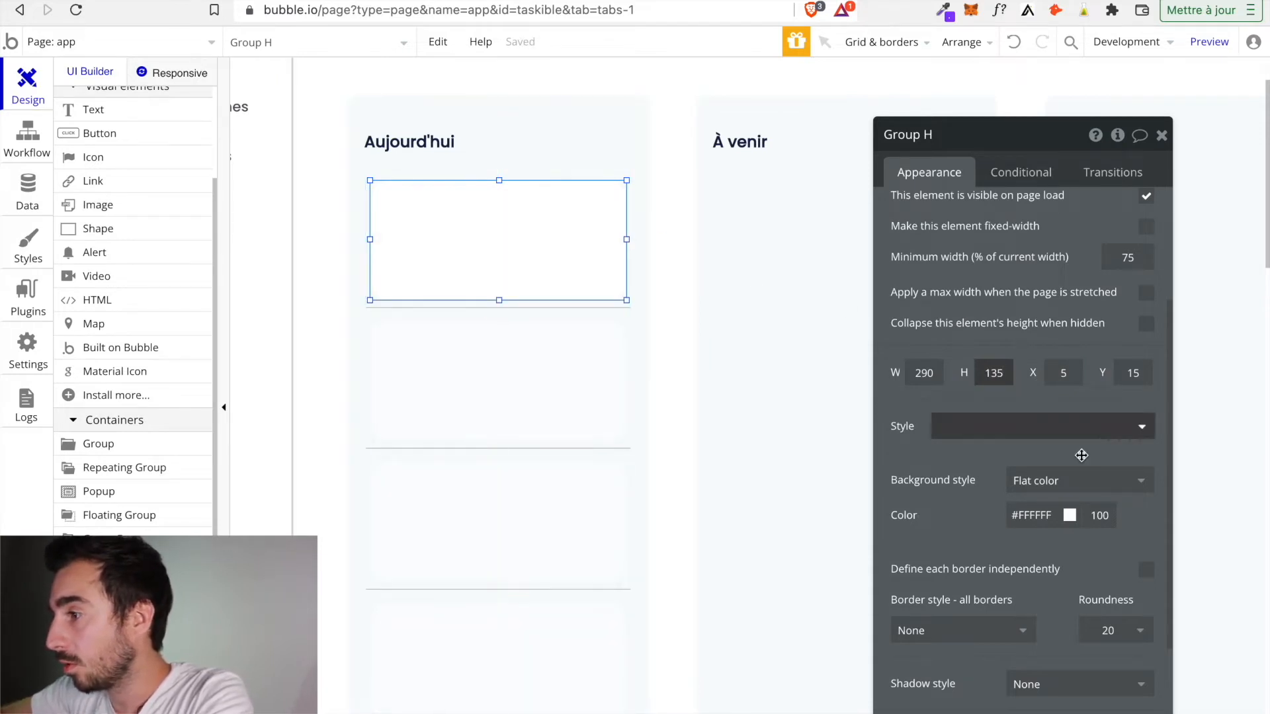
key(BackSpace)
key(BackSpace)
text(45)
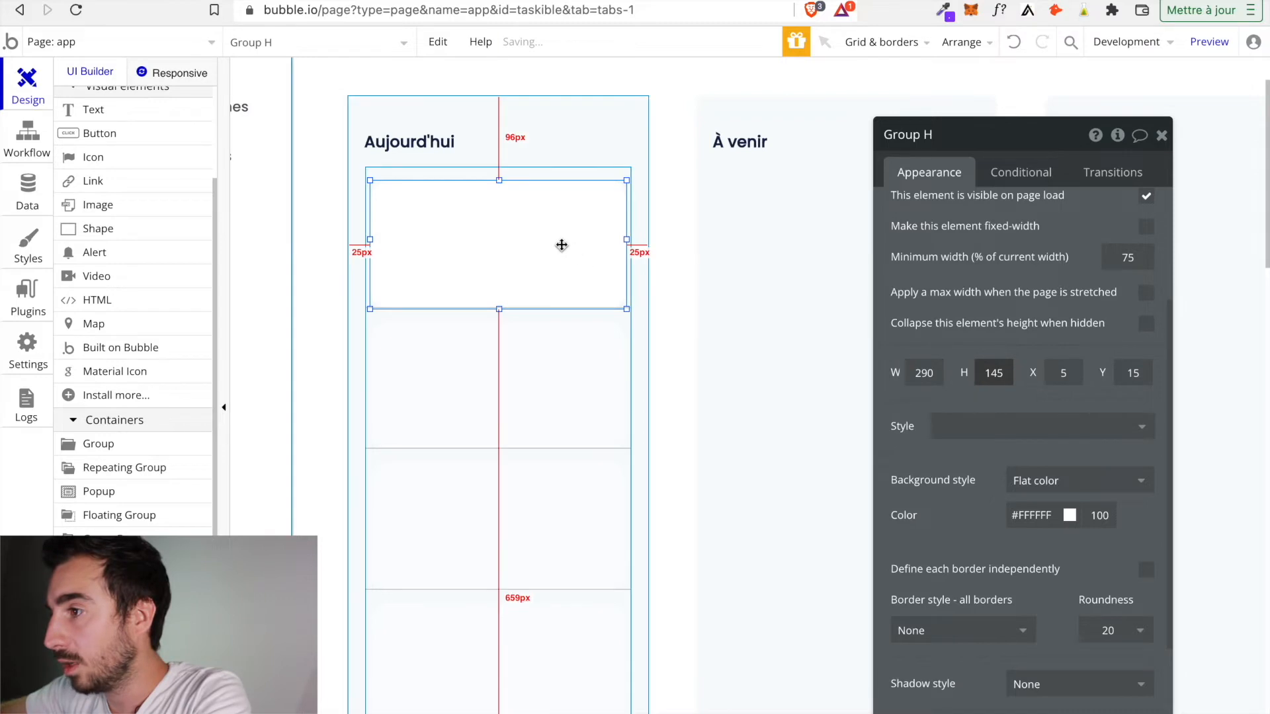
Center the white group horizontally and vertically within its repeating group cell.
right_click(541, 267)
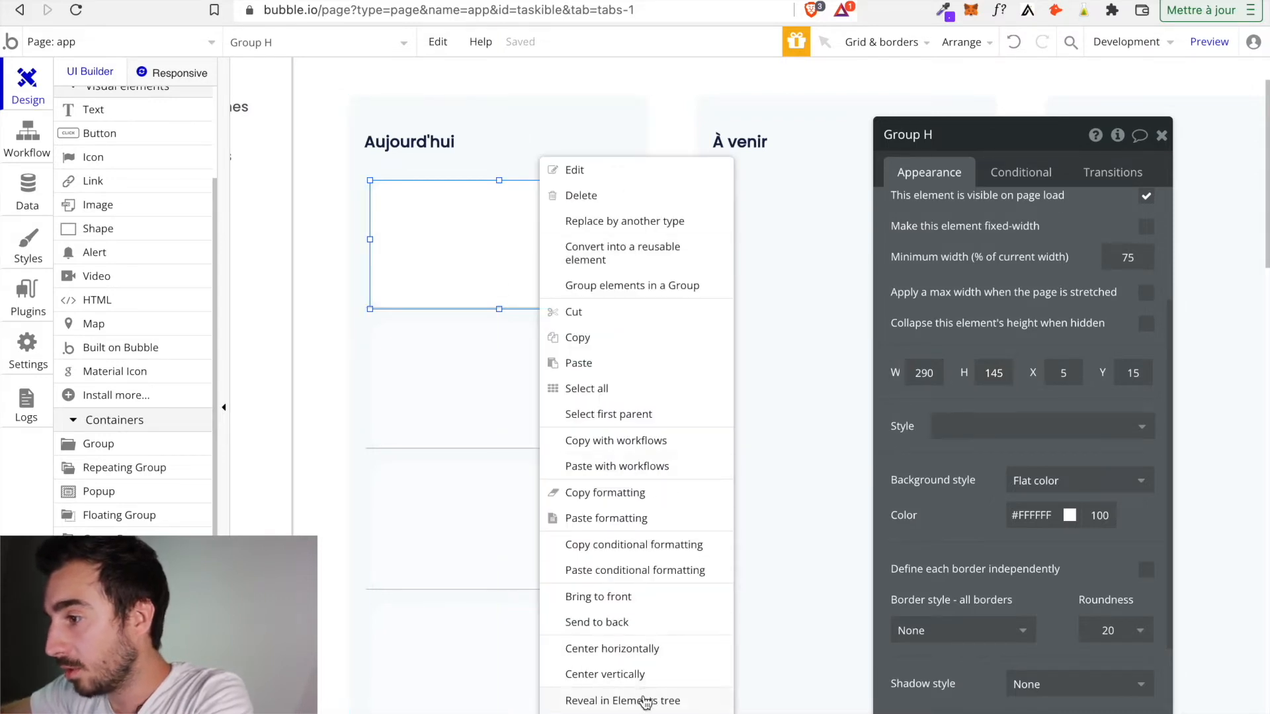
click(648, 655)
right_click(475, 233)
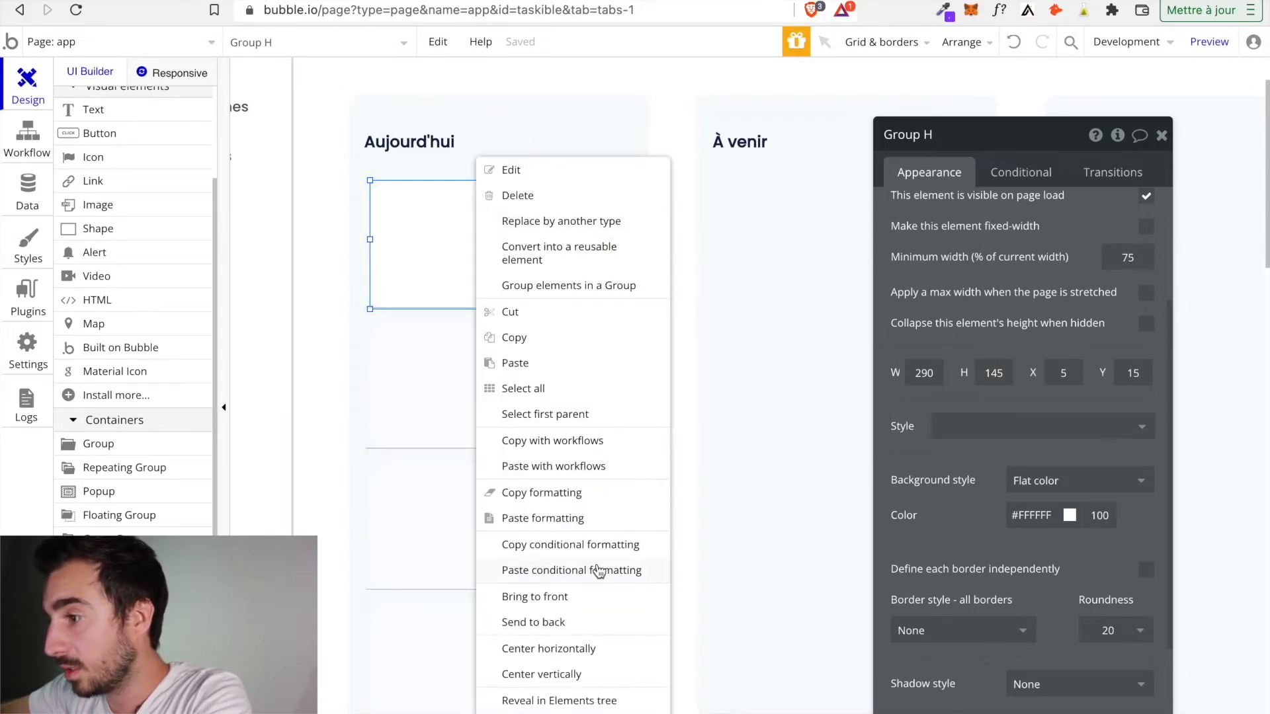
click(575, 674)
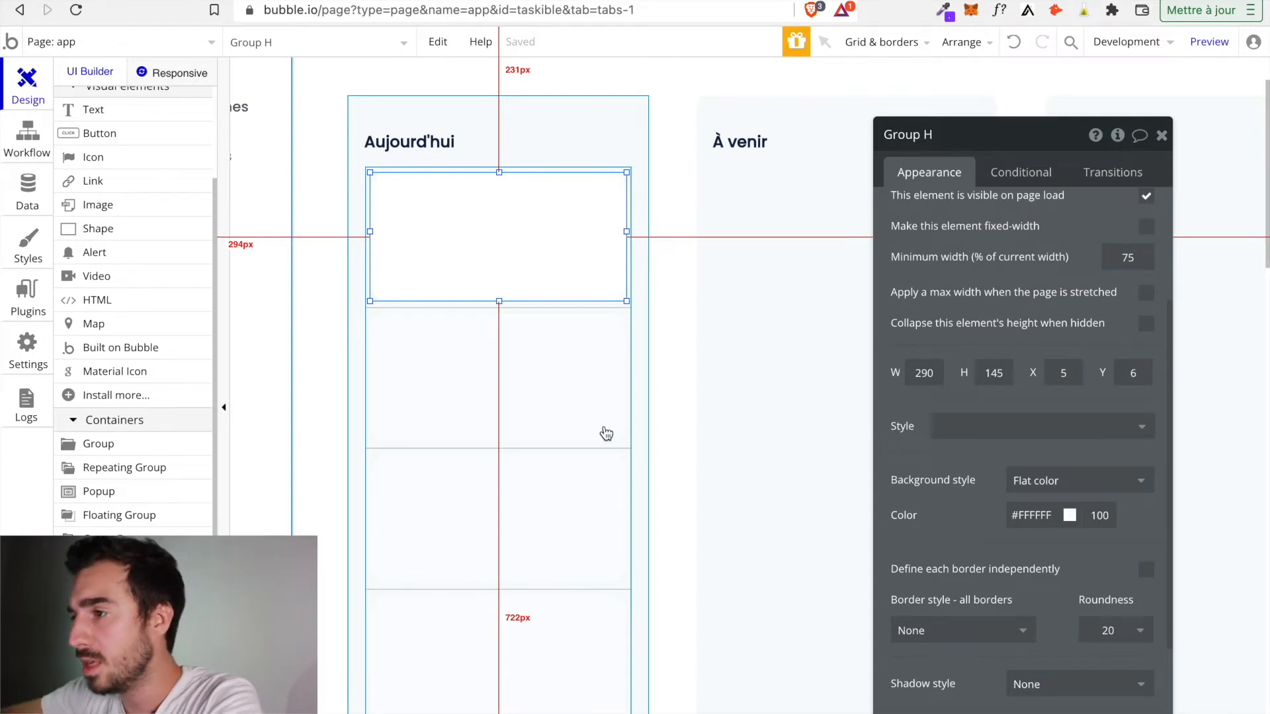
Draw a text element about 268 × 24 px across the upper part of the white group.
click(689, 452)
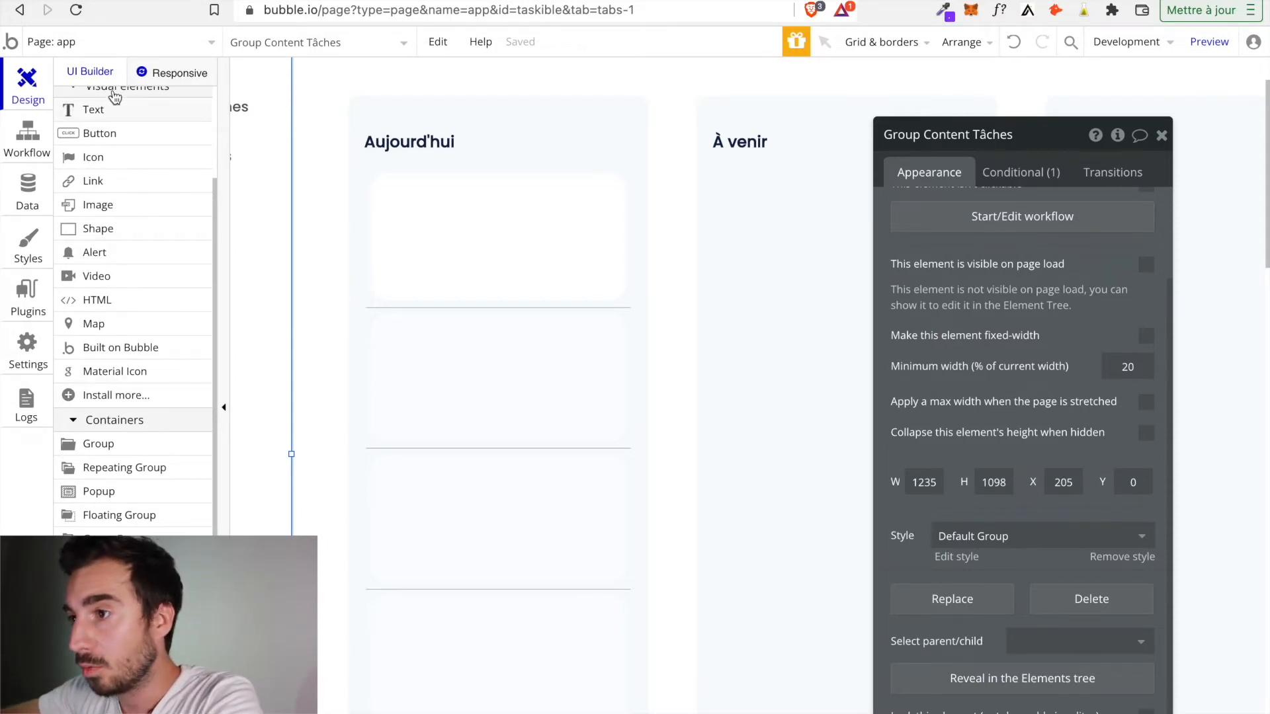
click(386, 143)
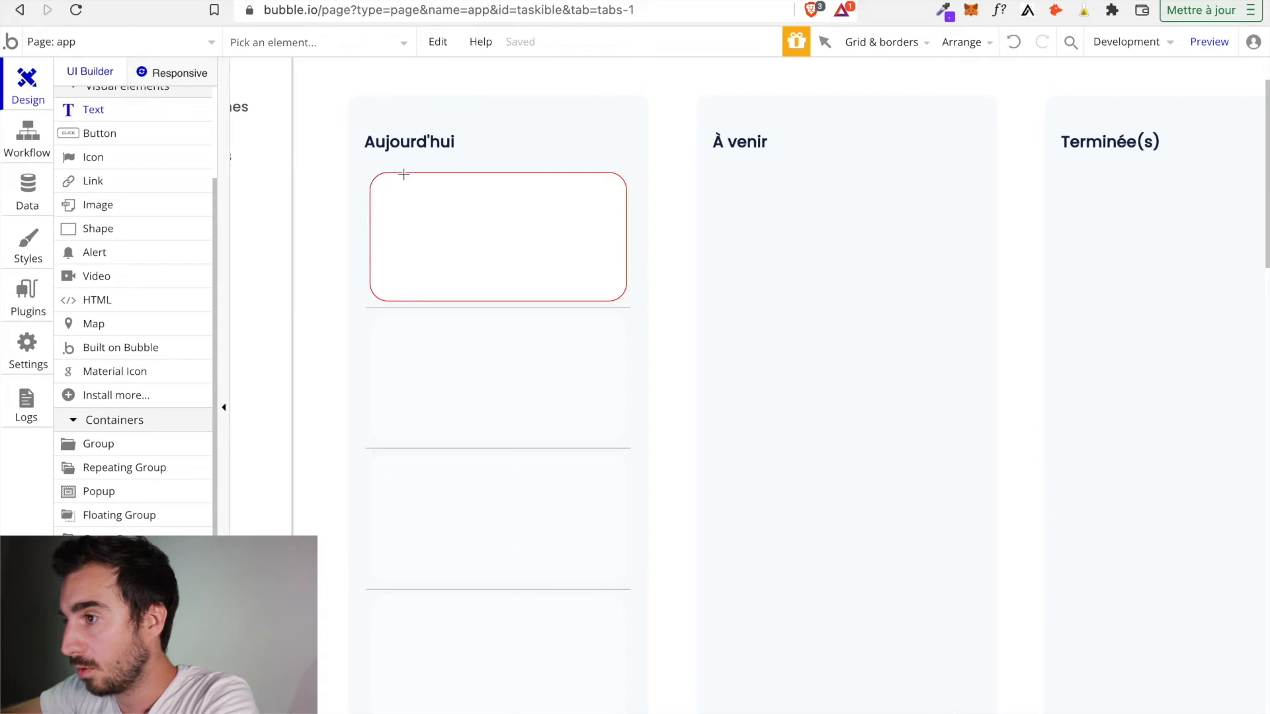
mouse_move(378, 186)
mouse_down()
mouse_move(483, 215)
mouse_move(614, 207)
mouse_up()
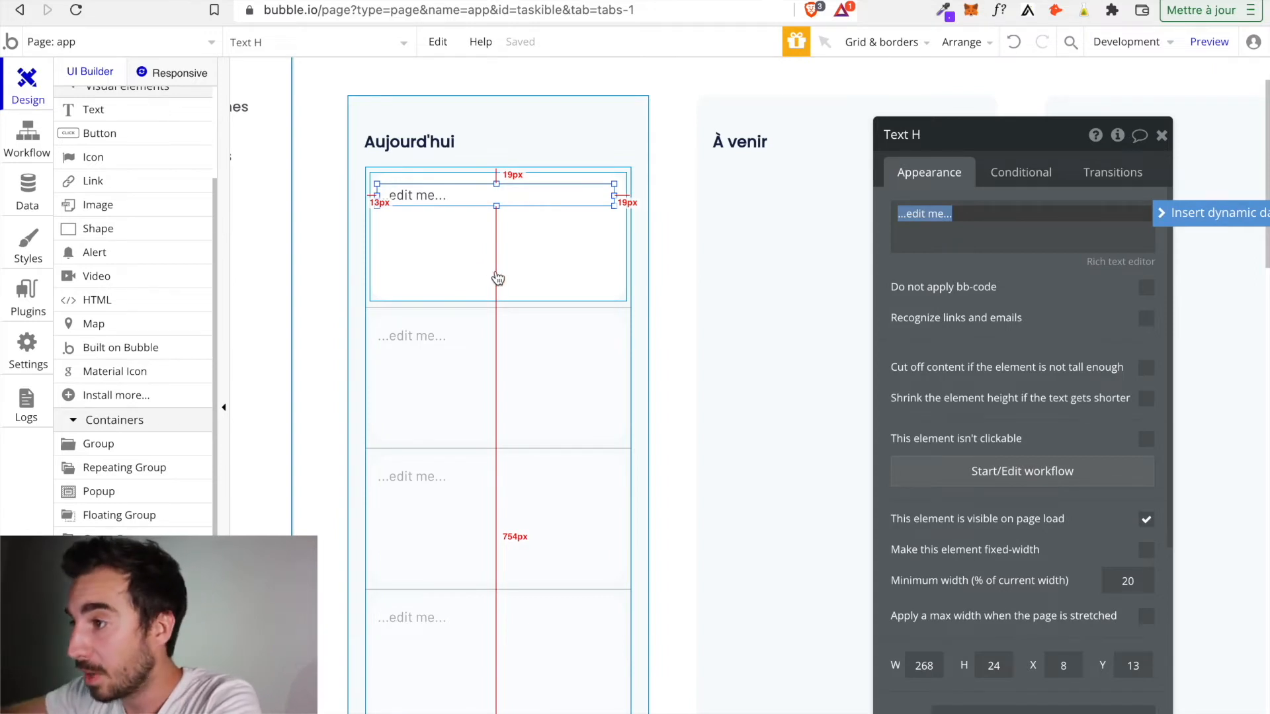
Set the white group's type of content to Tâche and its data source to Current cell's Tâche.
click(573, 272)
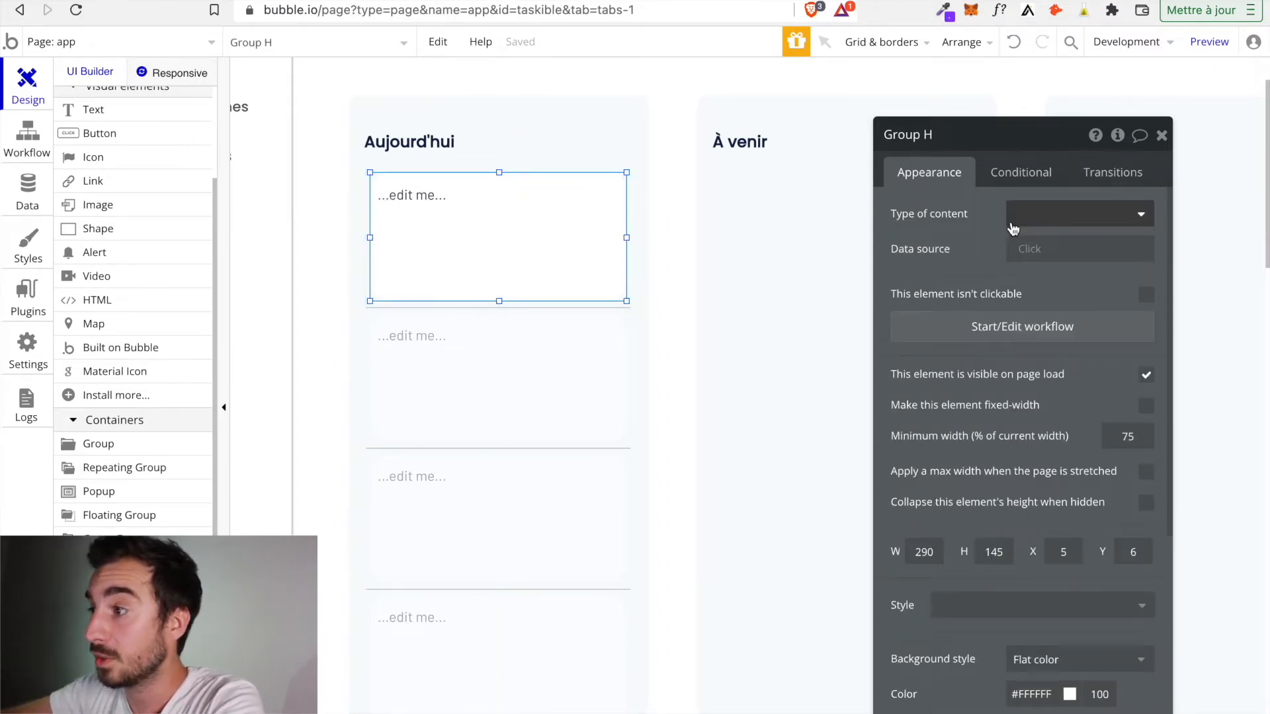
click(1034, 227)
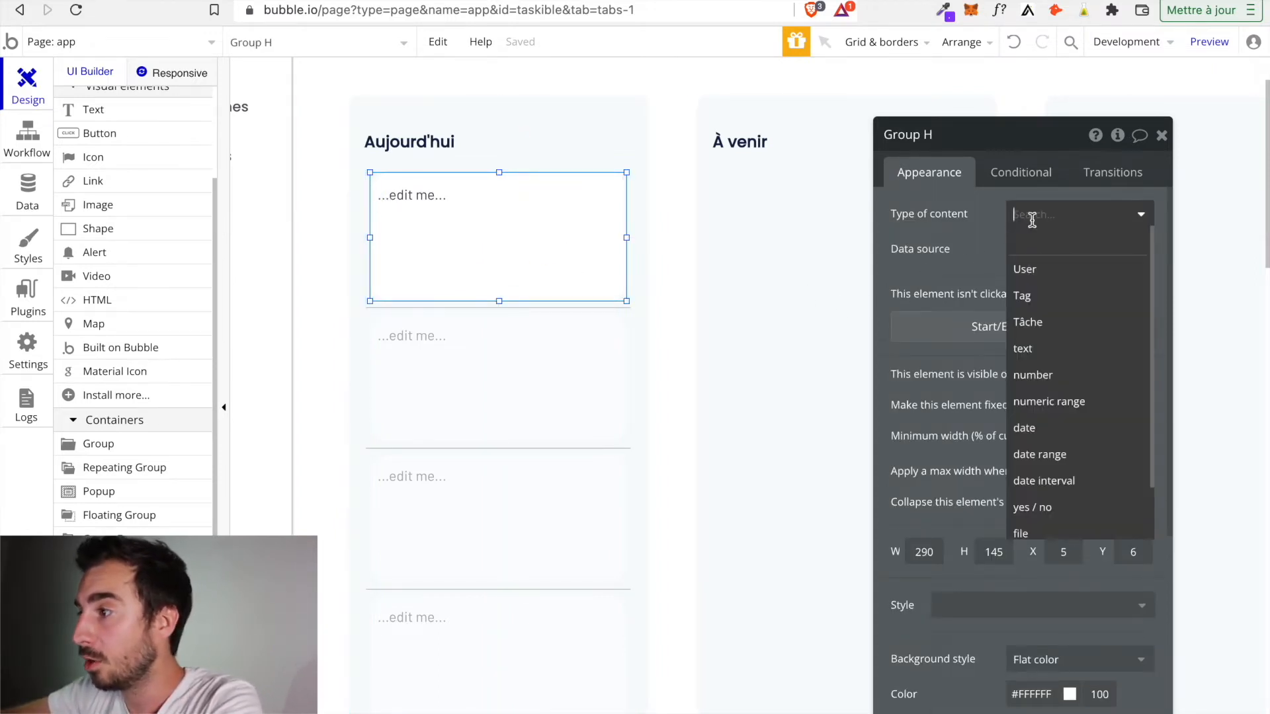
click(1045, 321)
drag(989, 250, 988, 249)
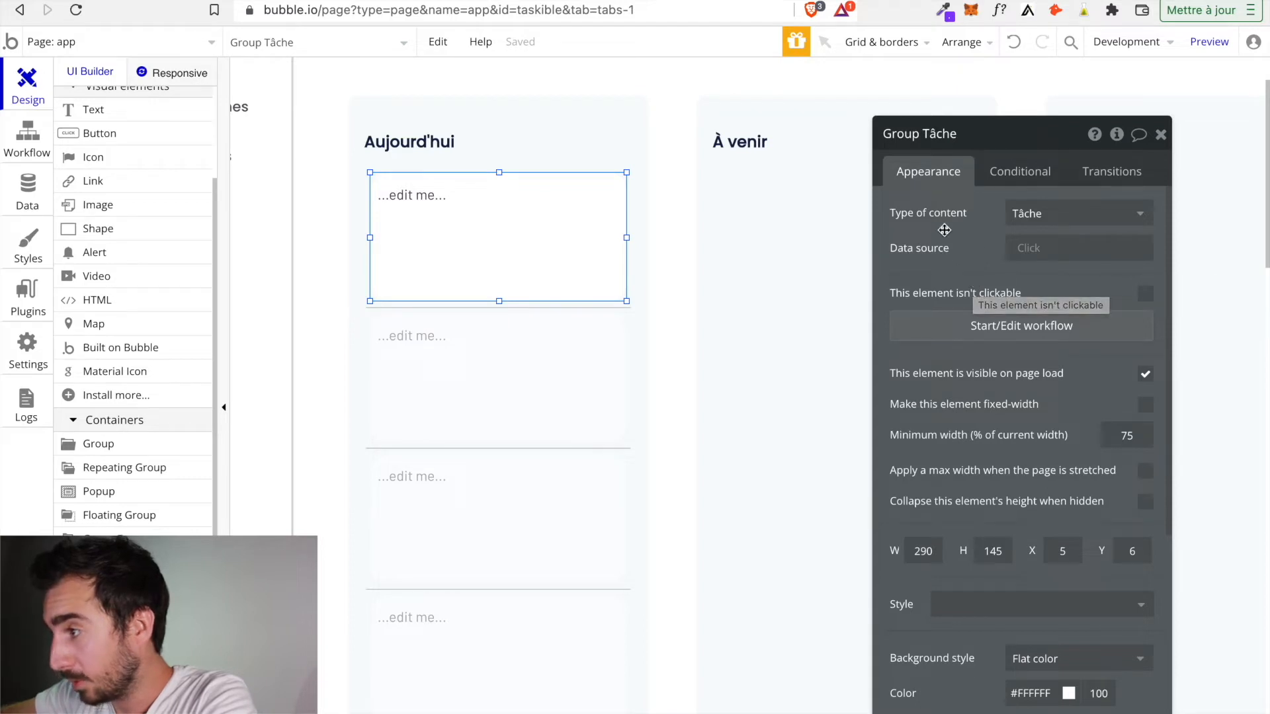
click(1041, 255)
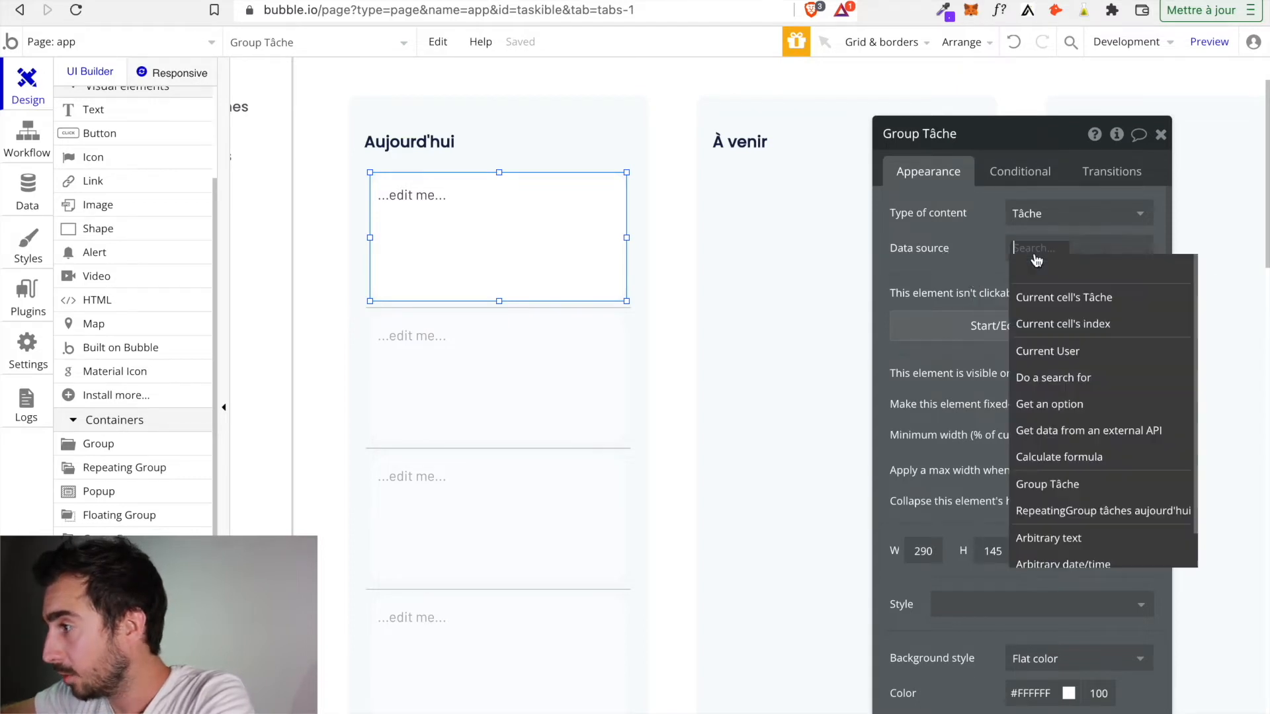
click(1055, 295)
click(988, 285)
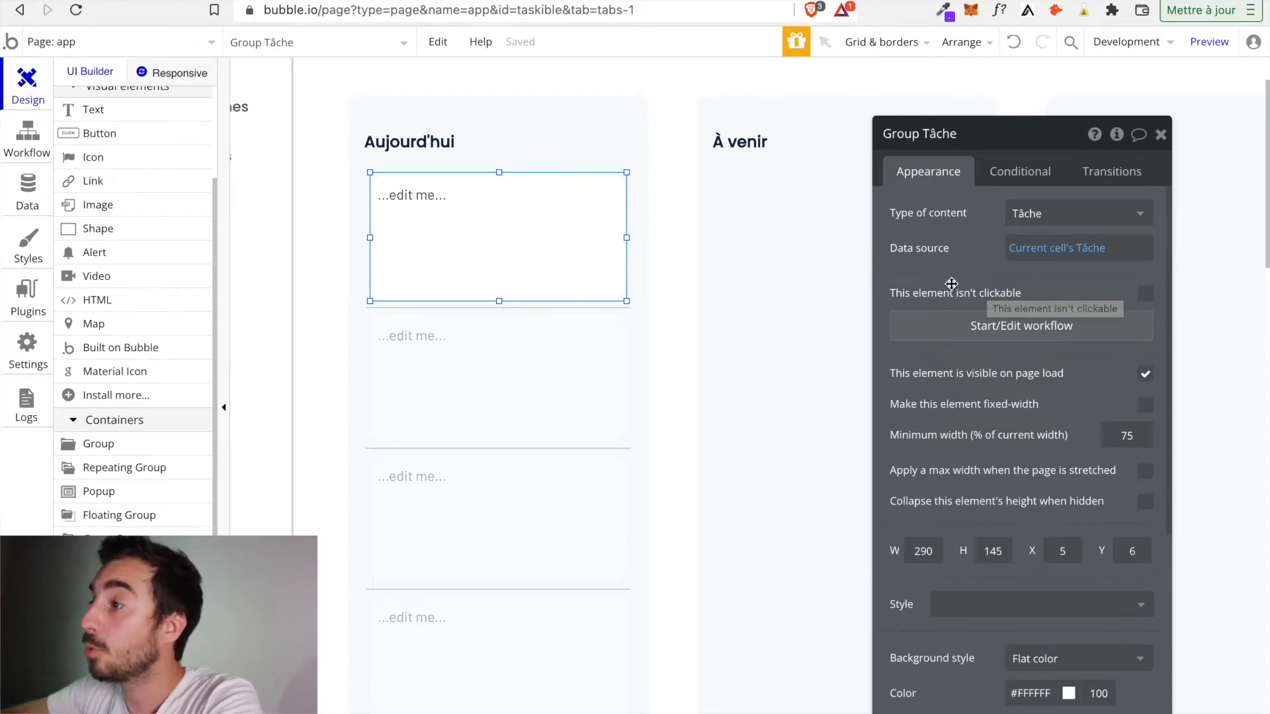
Fill the text element in the white card with the dynamic value Parent group's Tâche's Titre.
drag(1029, 136, 918, 133)
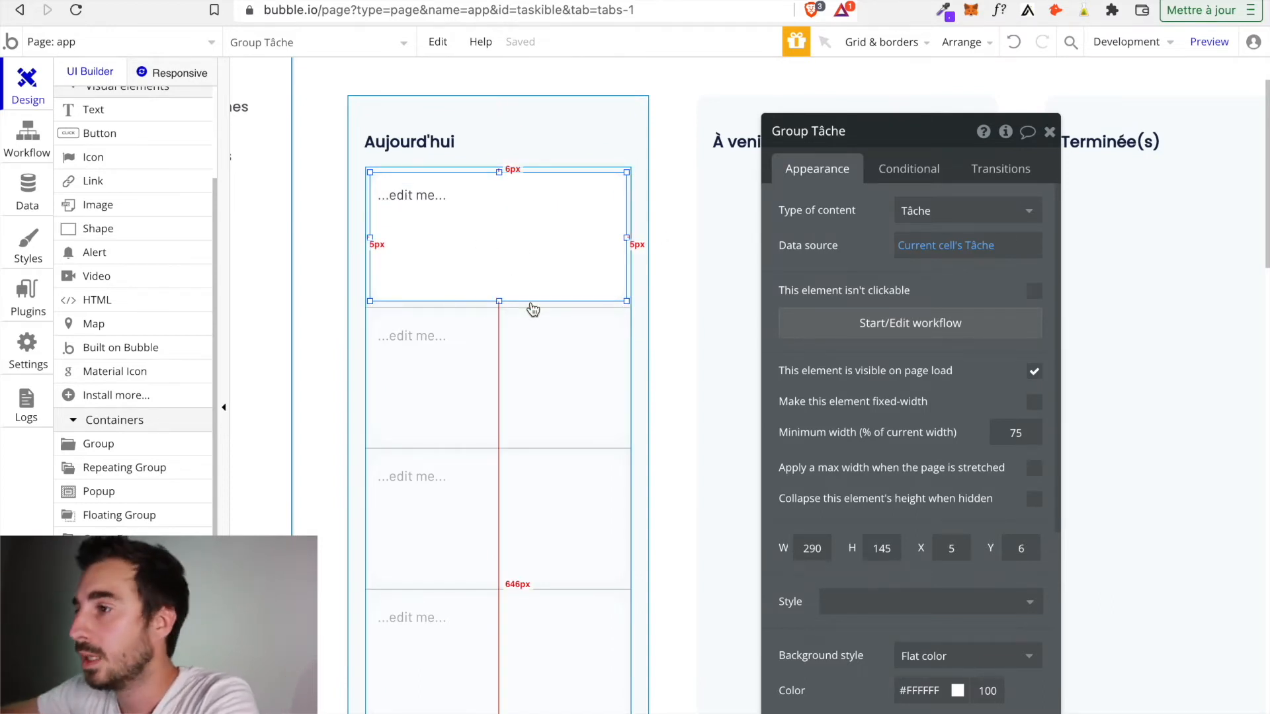
click(434, 206)
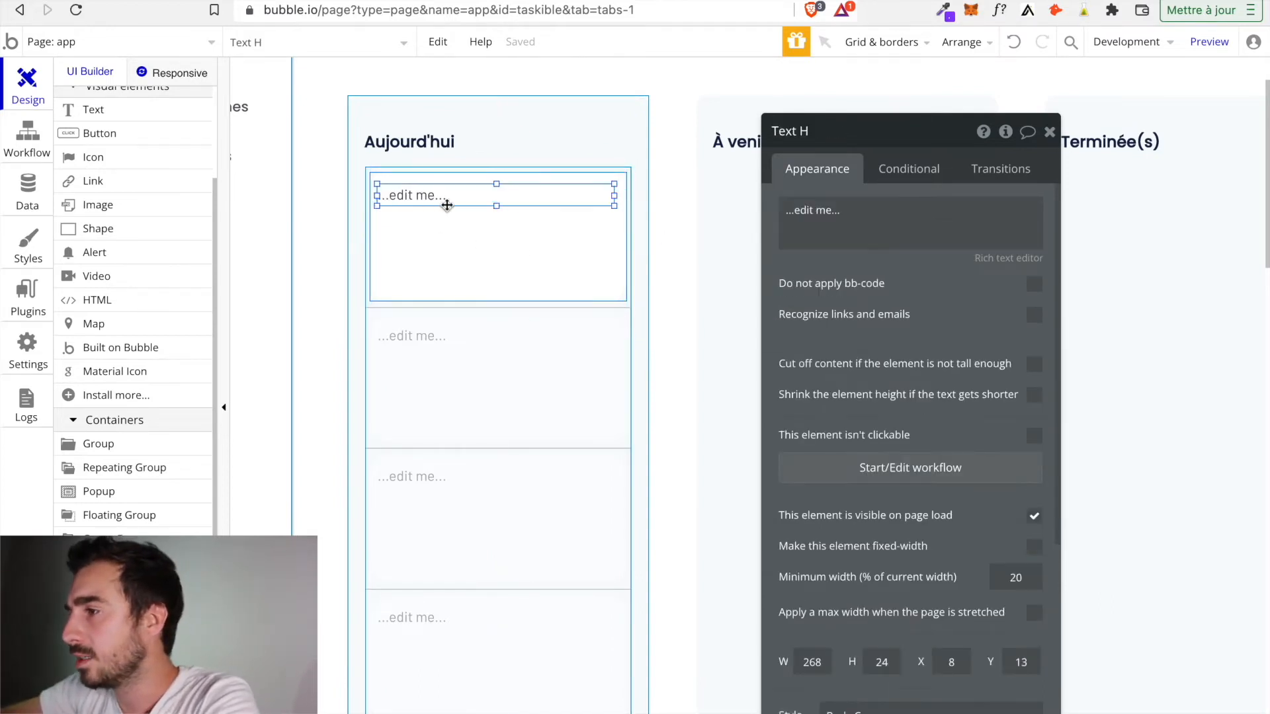
triple_click(828, 206)
click(1048, 209)
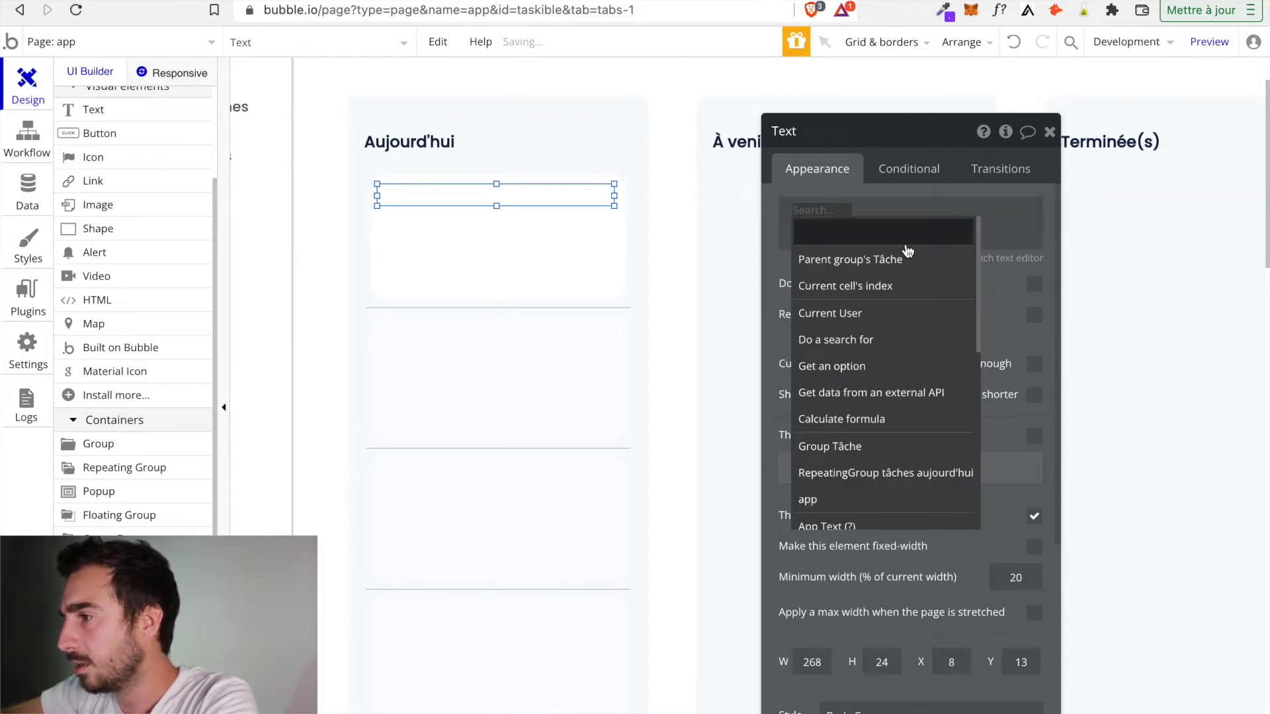
click(919, 262)
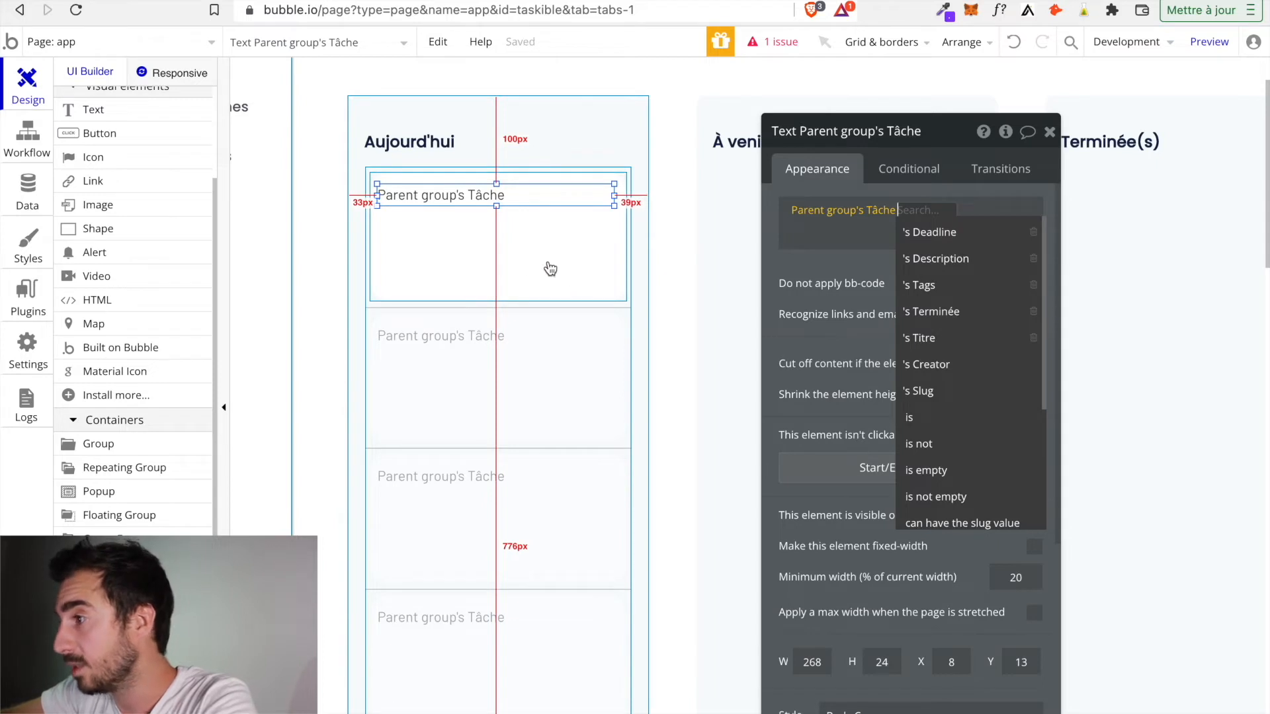
click(927, 337)
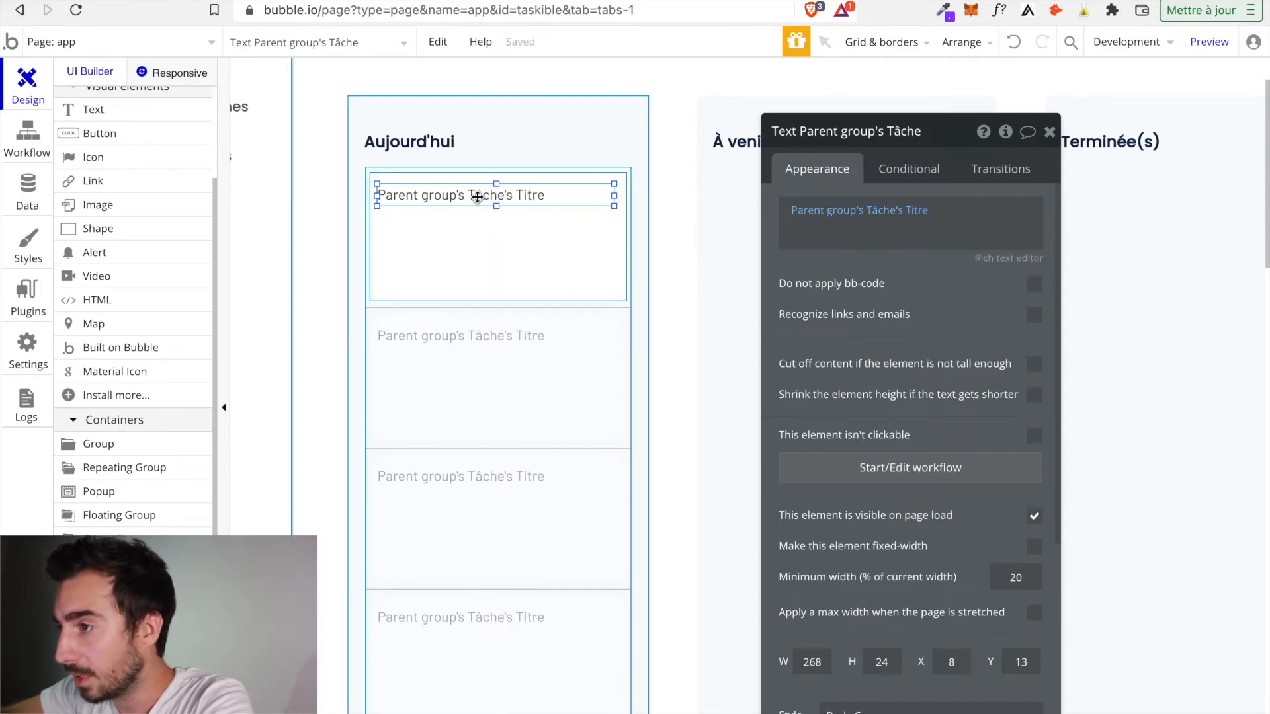
Remove the Body Copy style from the task title text and set its font to bold Poppins (500).
scroll(899, 433, down, 5)
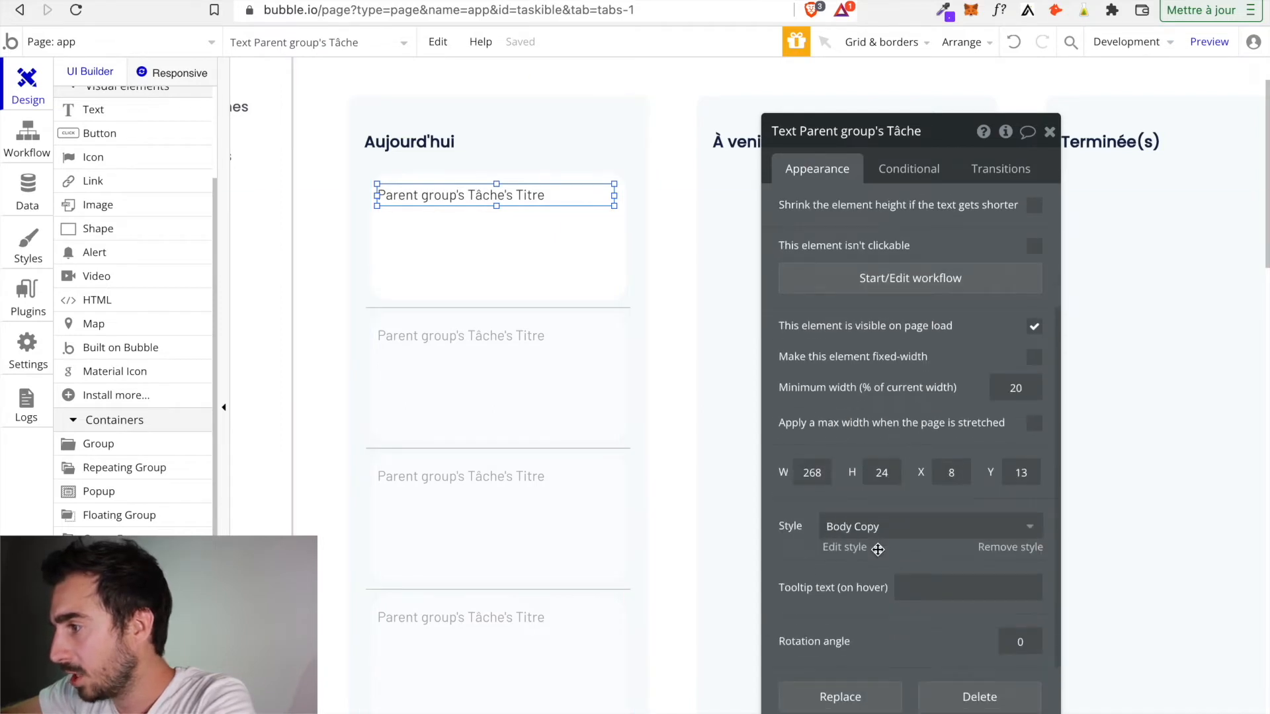
click(1013, 482)
click(879, 490)
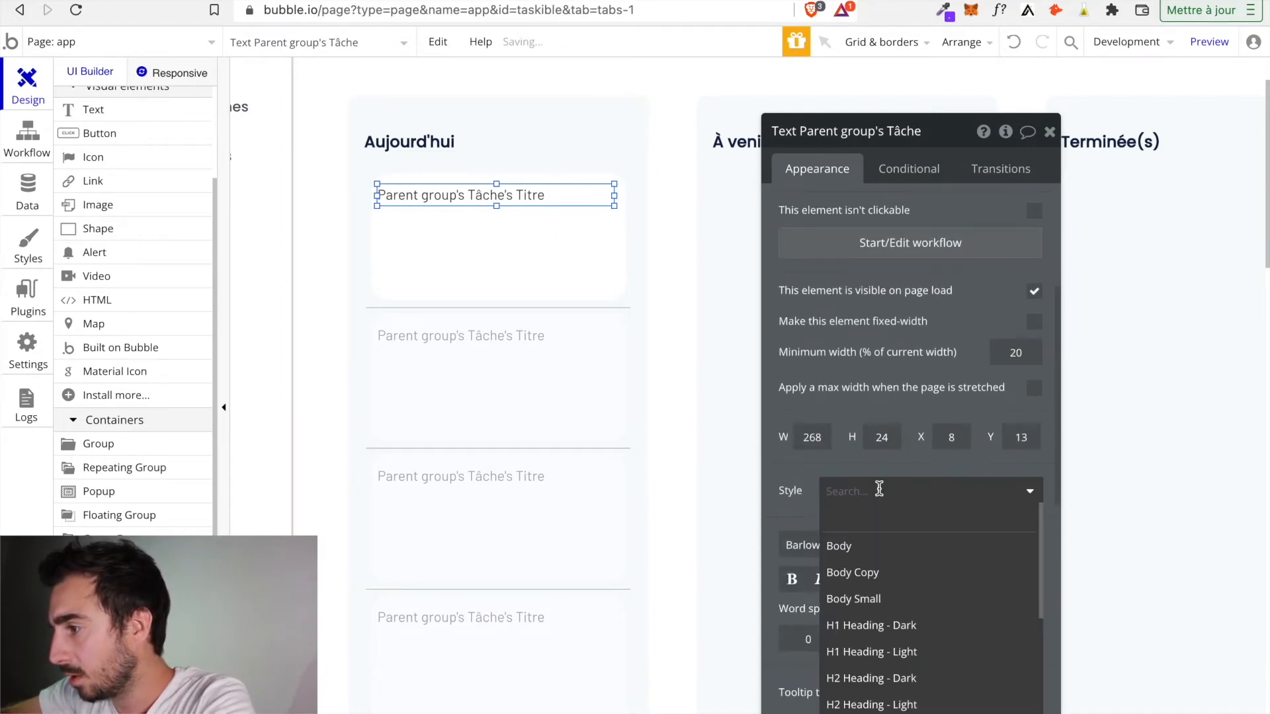
scroll(866, 598, down, 3)
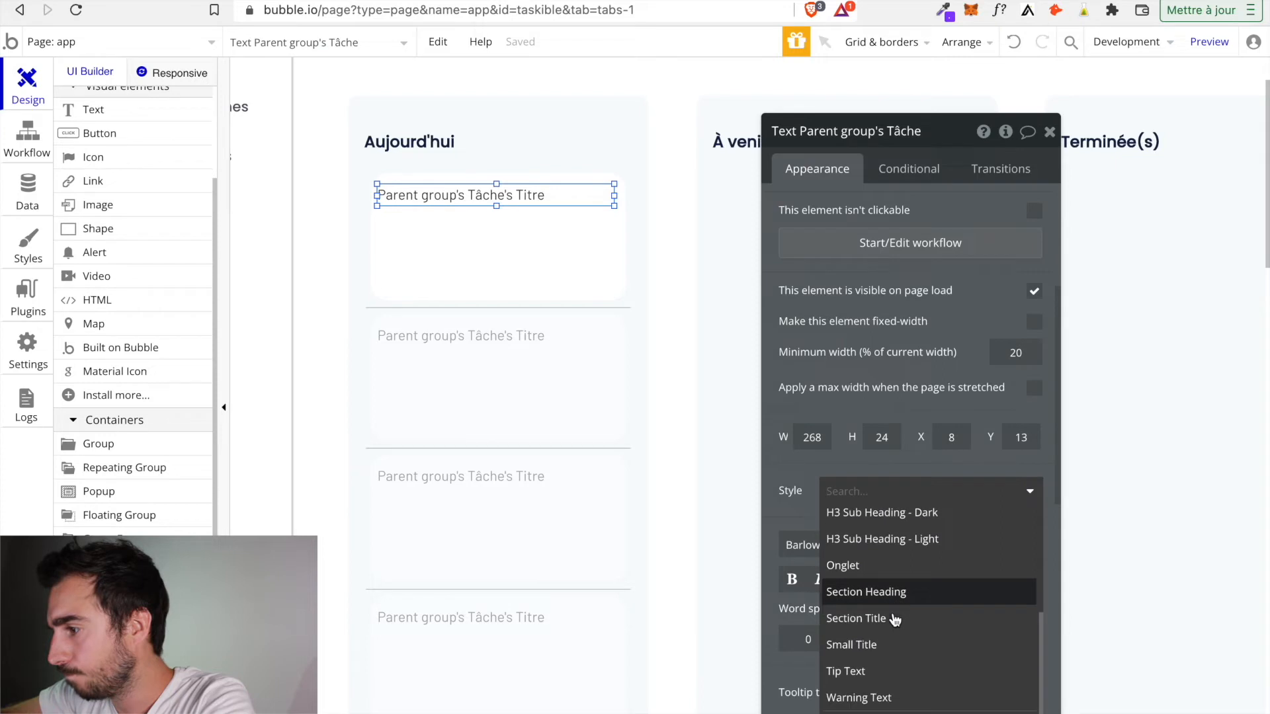
click(785, 476)
scroll(876, 505, down, 1)
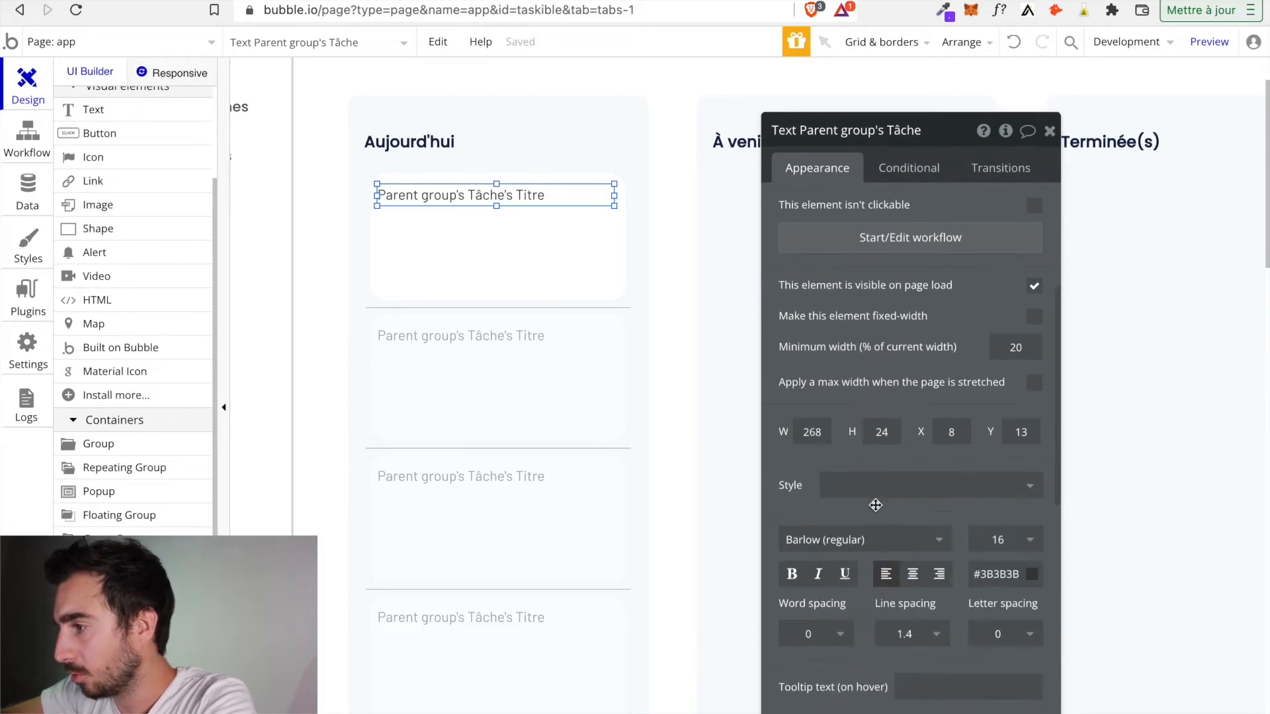
scroll(876, 505, down, 2)
click(901, 462)
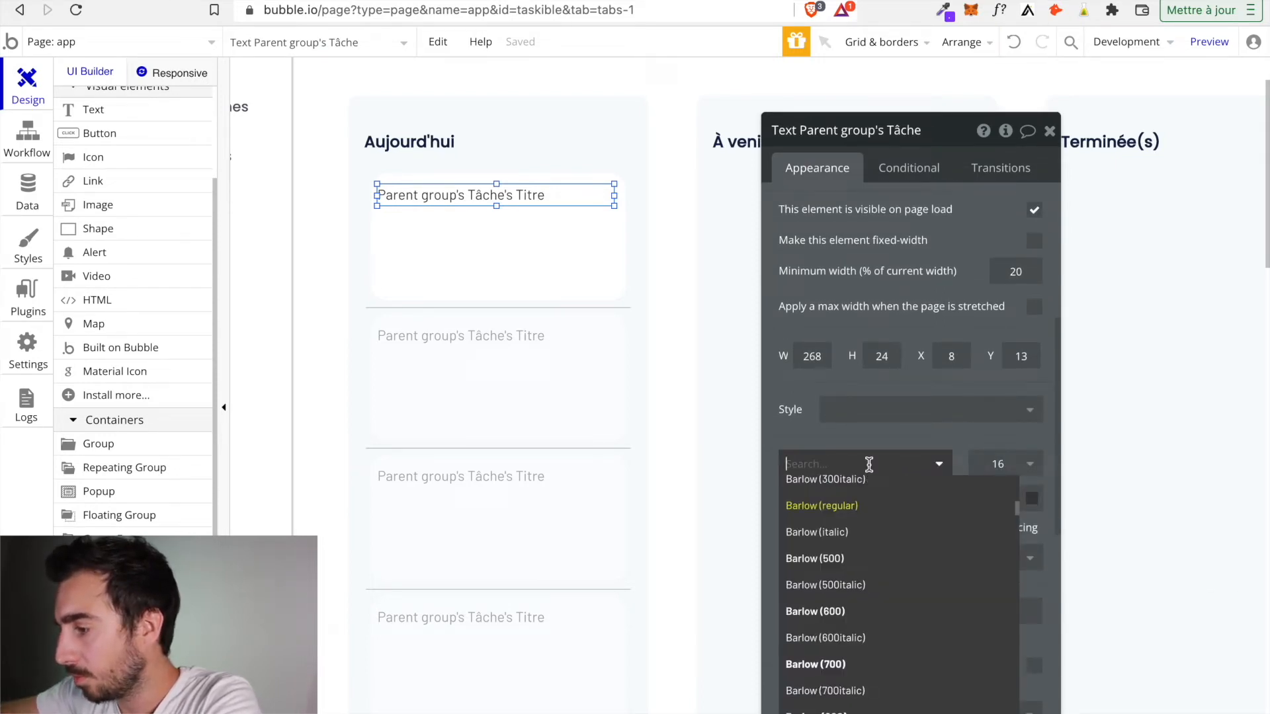
text(poppins)
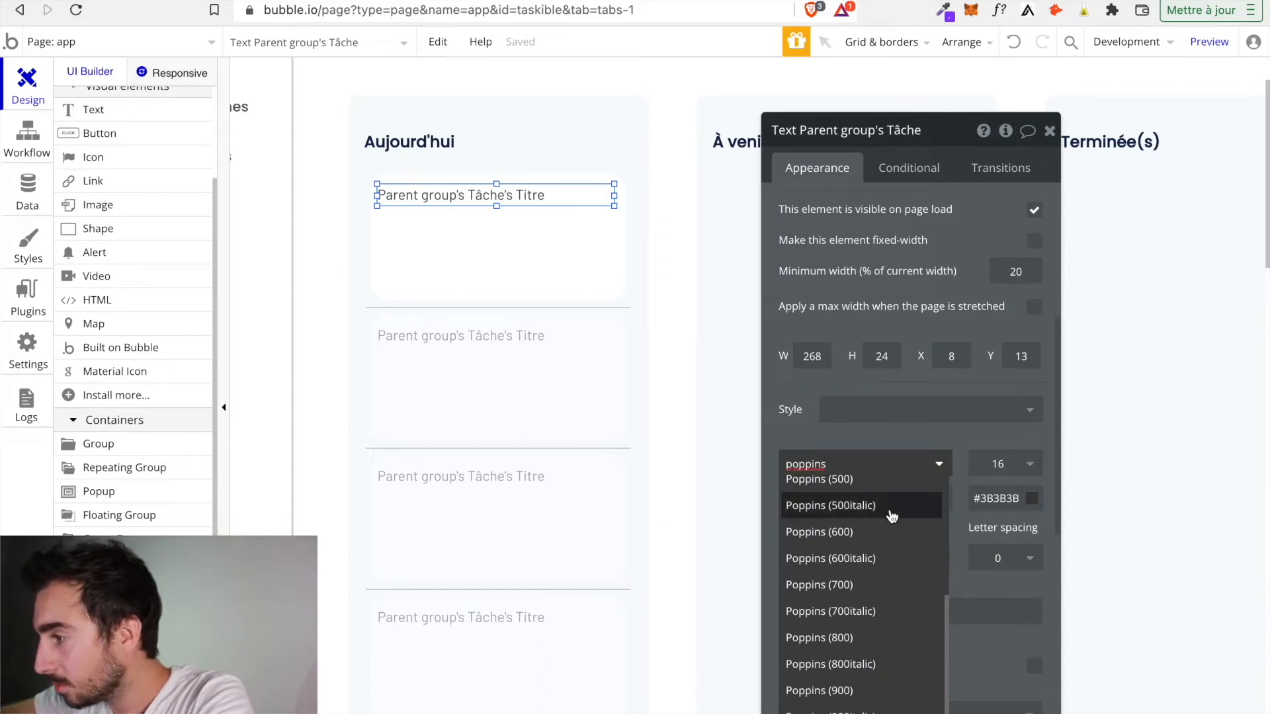
click(870, 480)
click(796, 506)
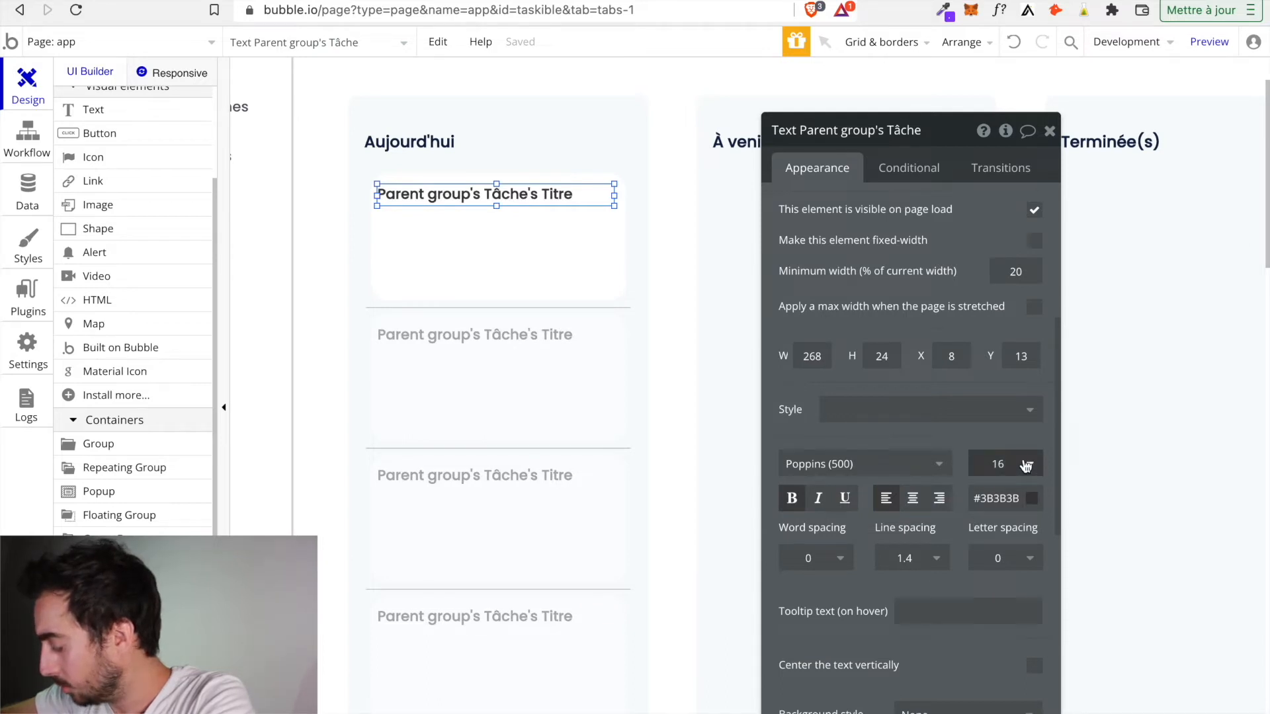
Set the task title's font color to #051C45.
click(1015, 499)
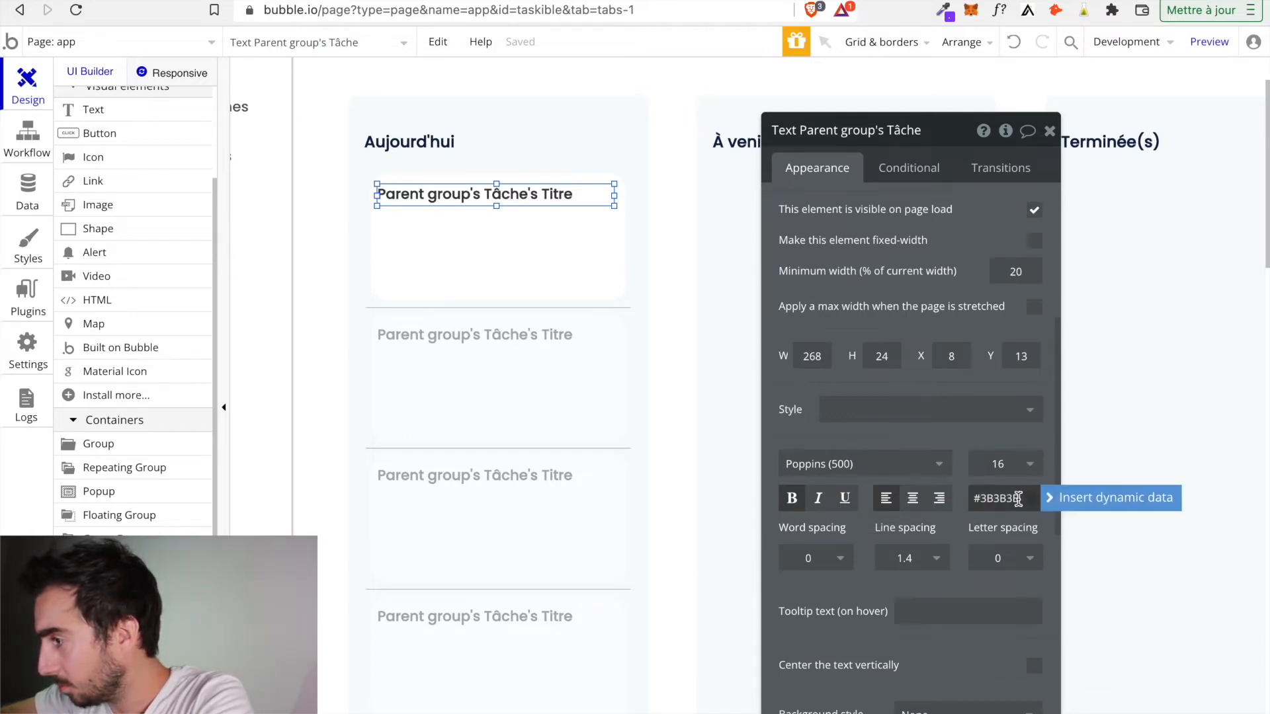
double_click(1015, 498)
text(05)
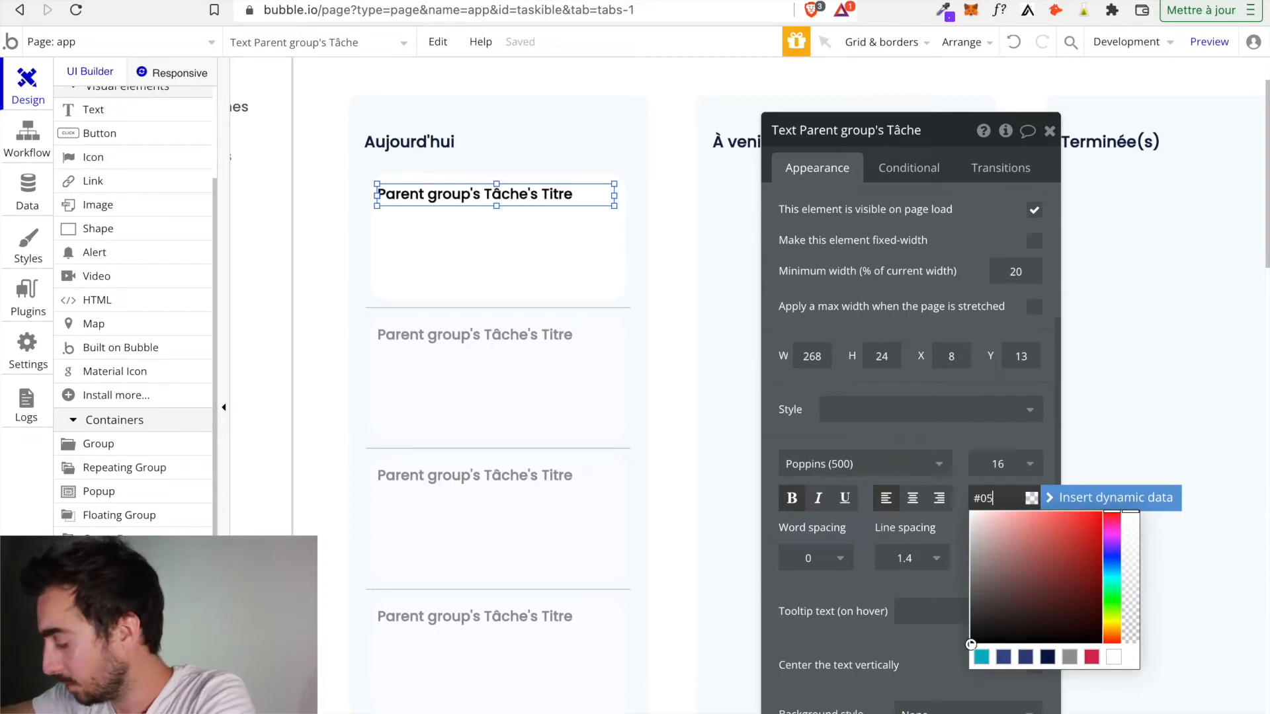
text(1C)
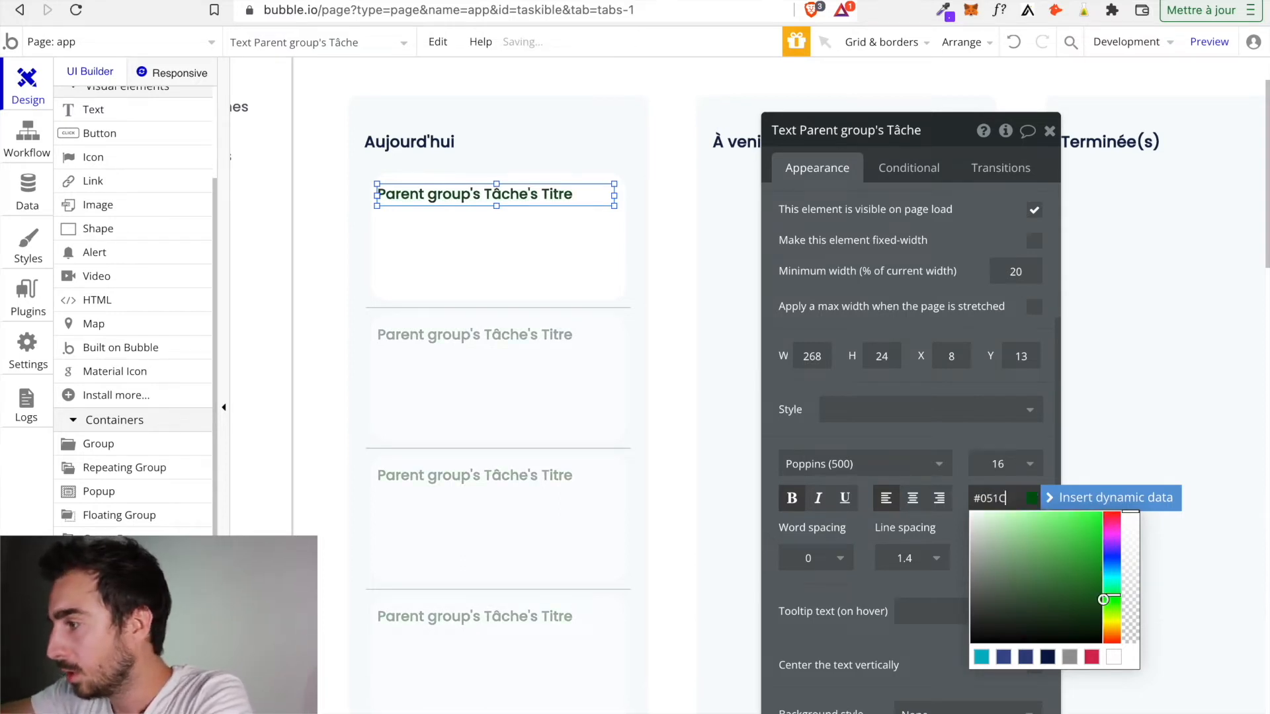
text(45)
key(Return)
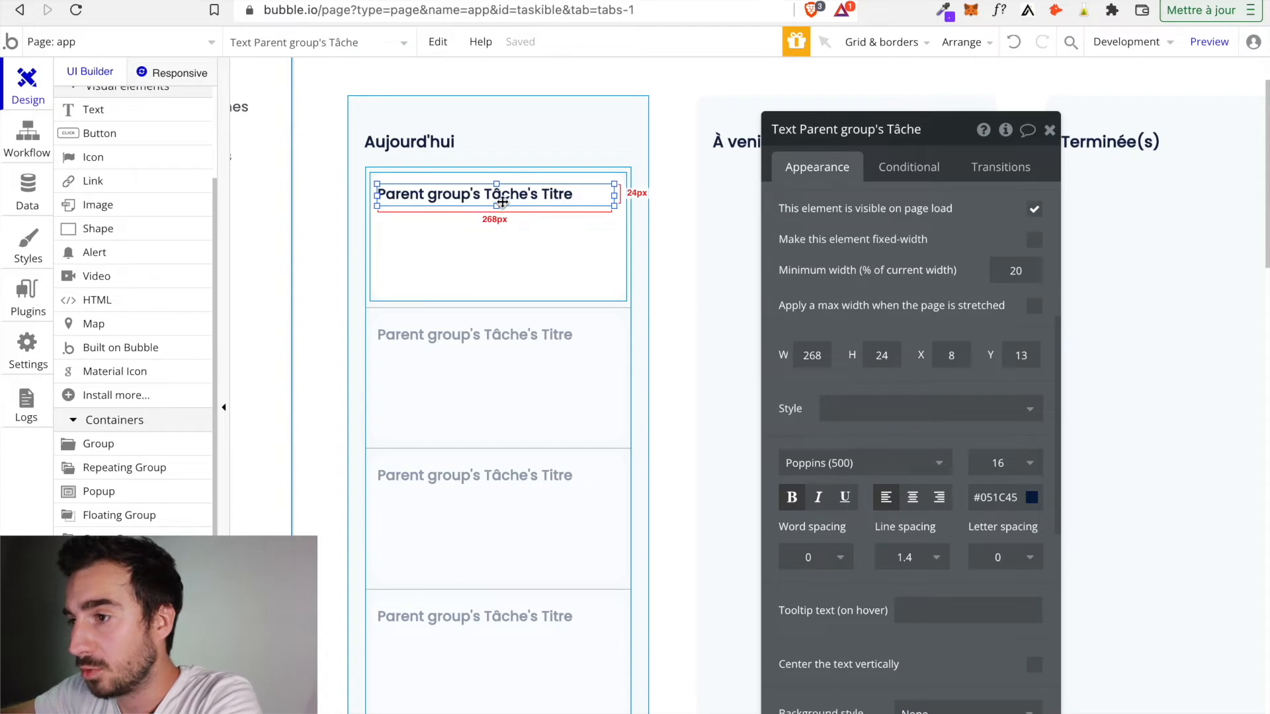
Draw a Material Icon about 27 × 25 px in the card's lower-left corner and choose the access_time_filled clock symbol.
click(123, 377)
mouse_move(379, 270)
mouse_down()
mouse_move(422, 287)
mouse_move(406, 294)
mouse_up()
text(date)
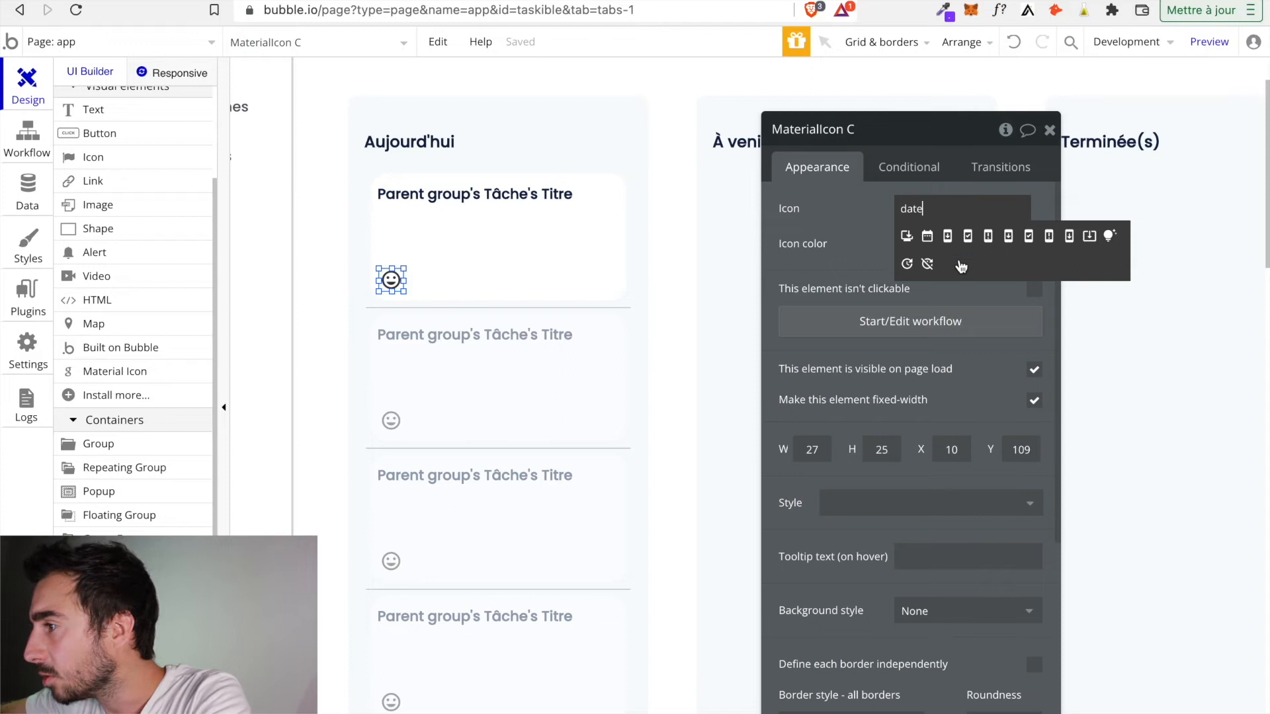
key(BackSpace)
key(BackSpace)
key(BackSpace)
key(BackSpace)
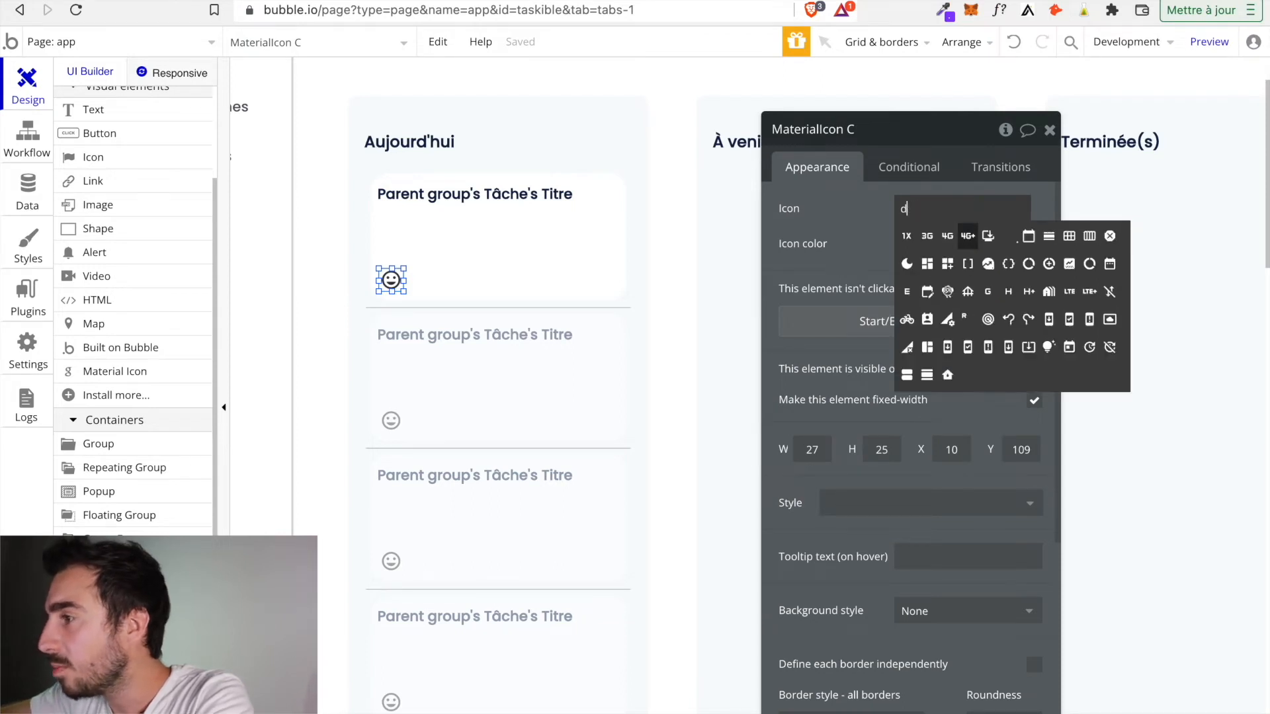
text(time)
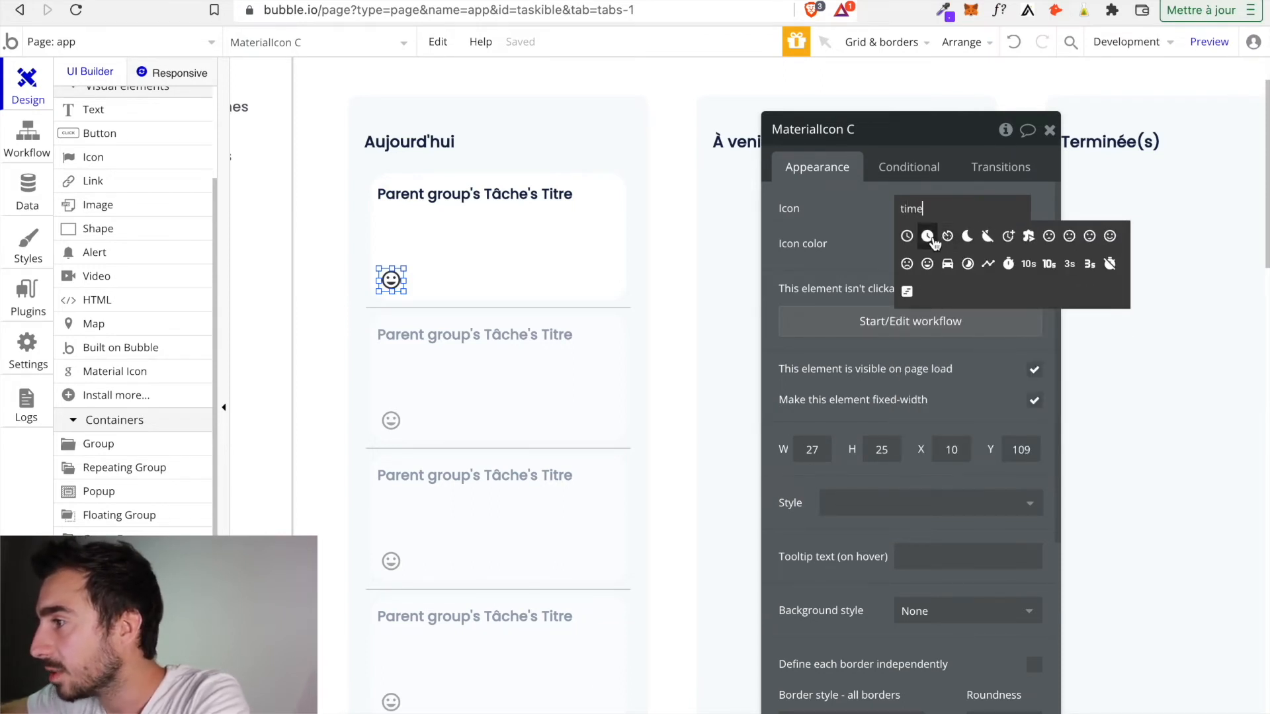
click(927, 236)
Set the clock icon's color to #FF7562.
click(909, 244)
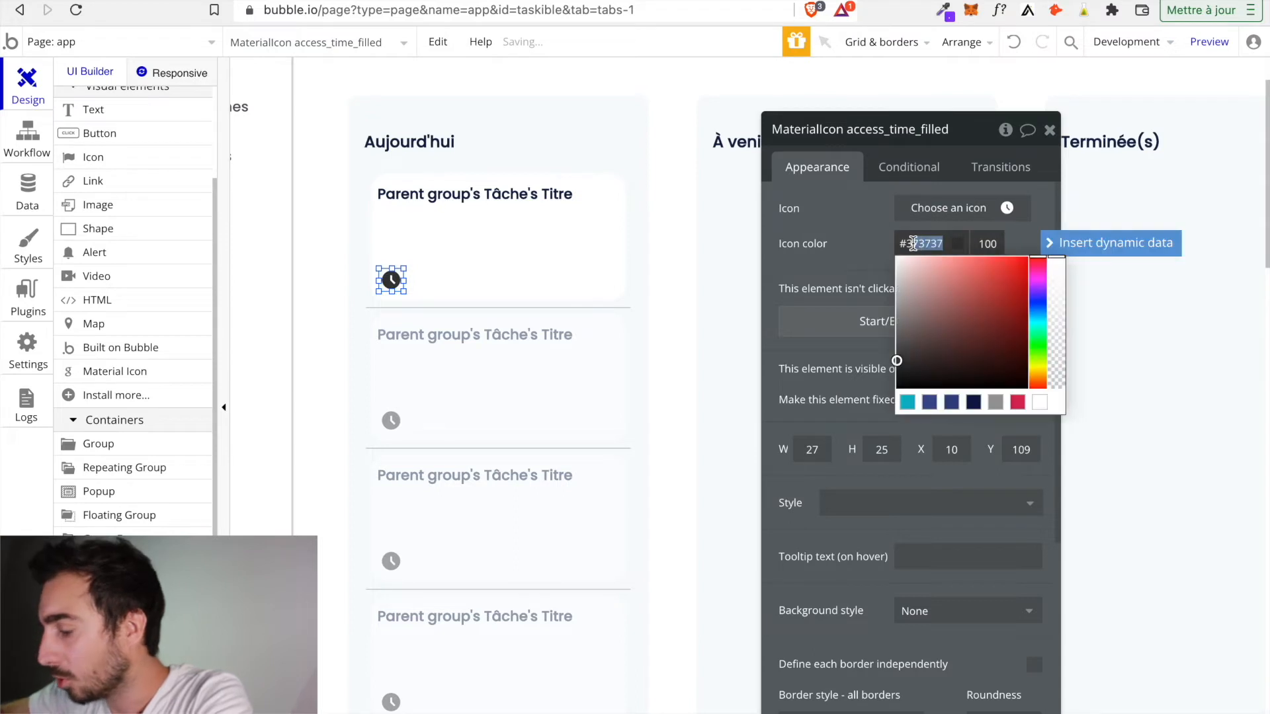
text(FF)
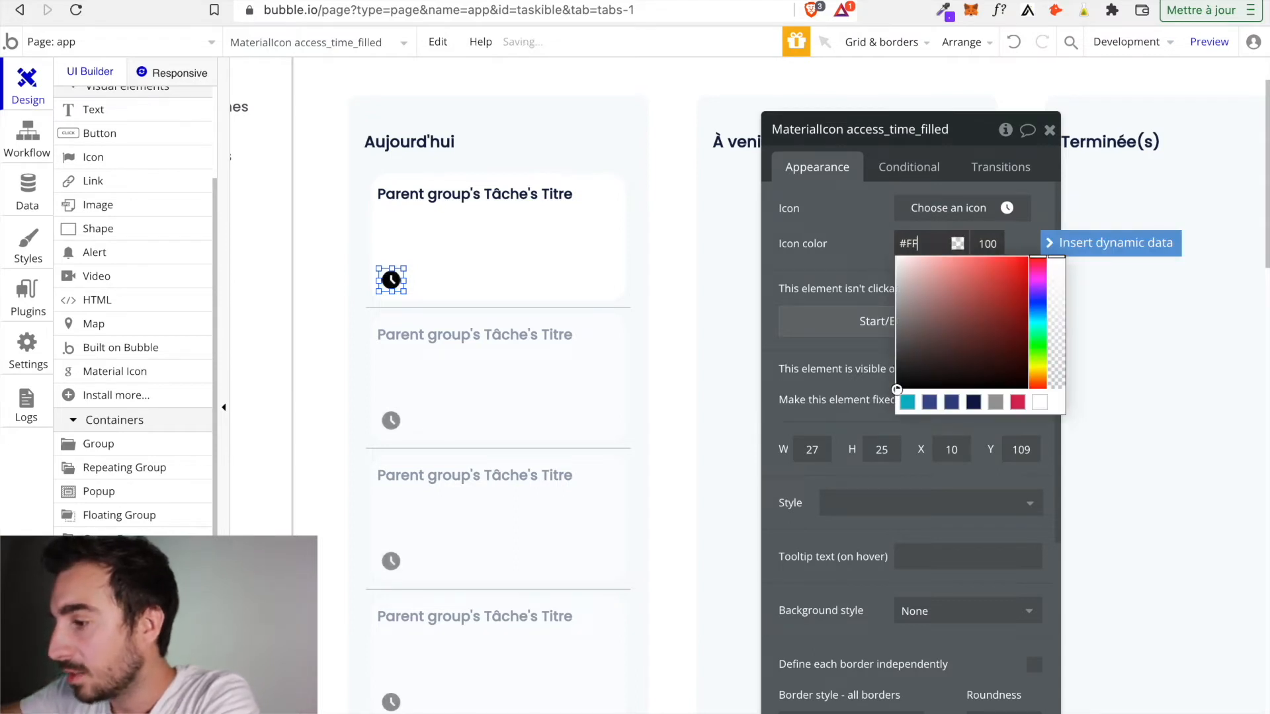
text(7562)
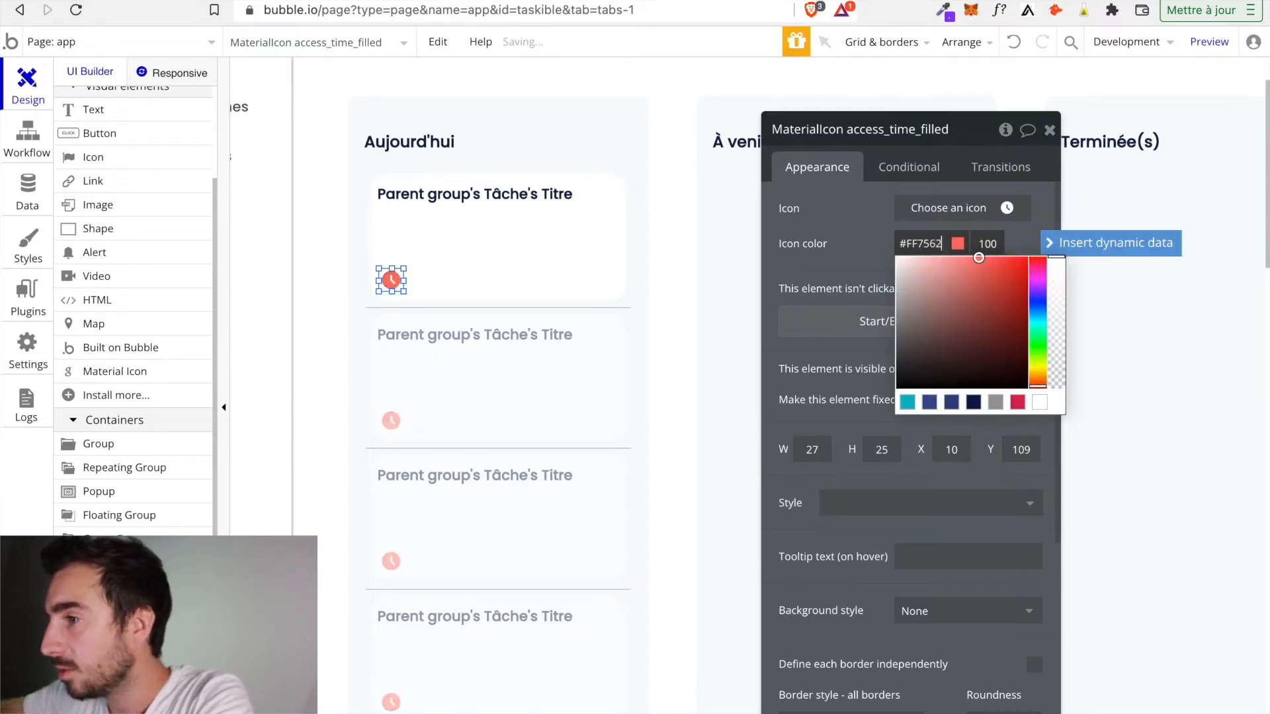
click(869, 236)
Set both the clock icon's width and height to 20.
click(812, 450)
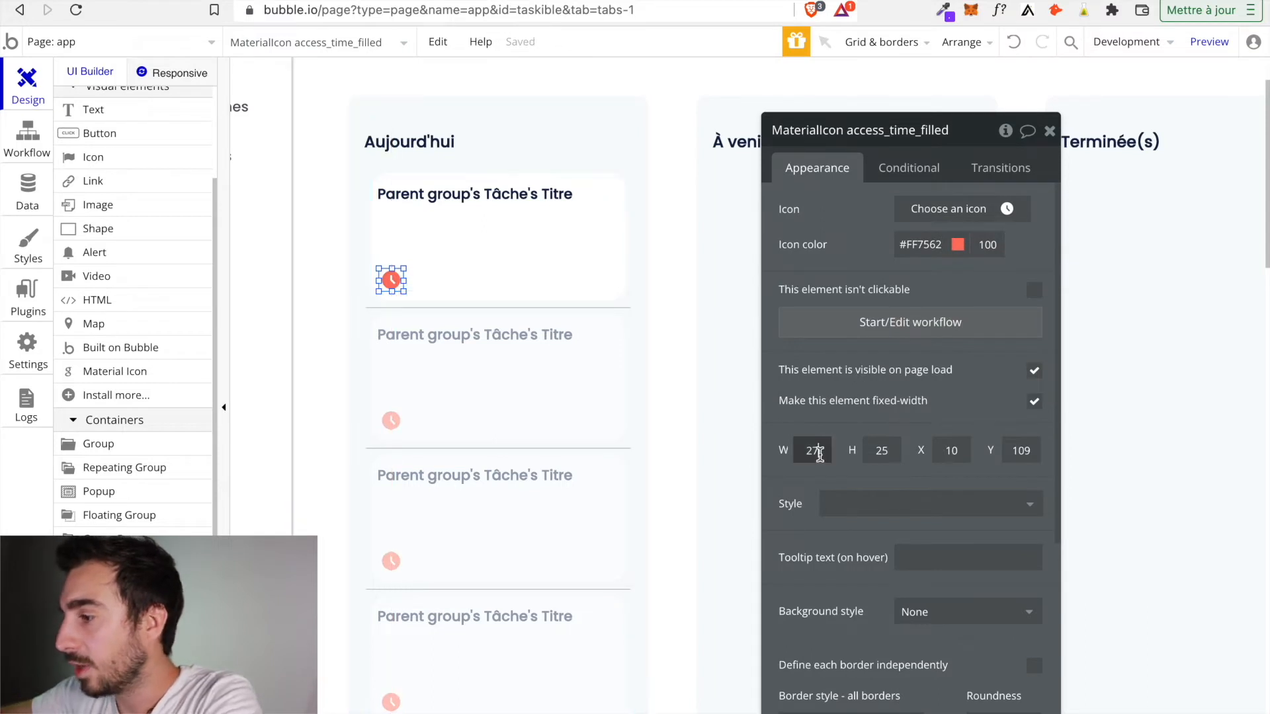
text(20)
key(Tab)
text(20)
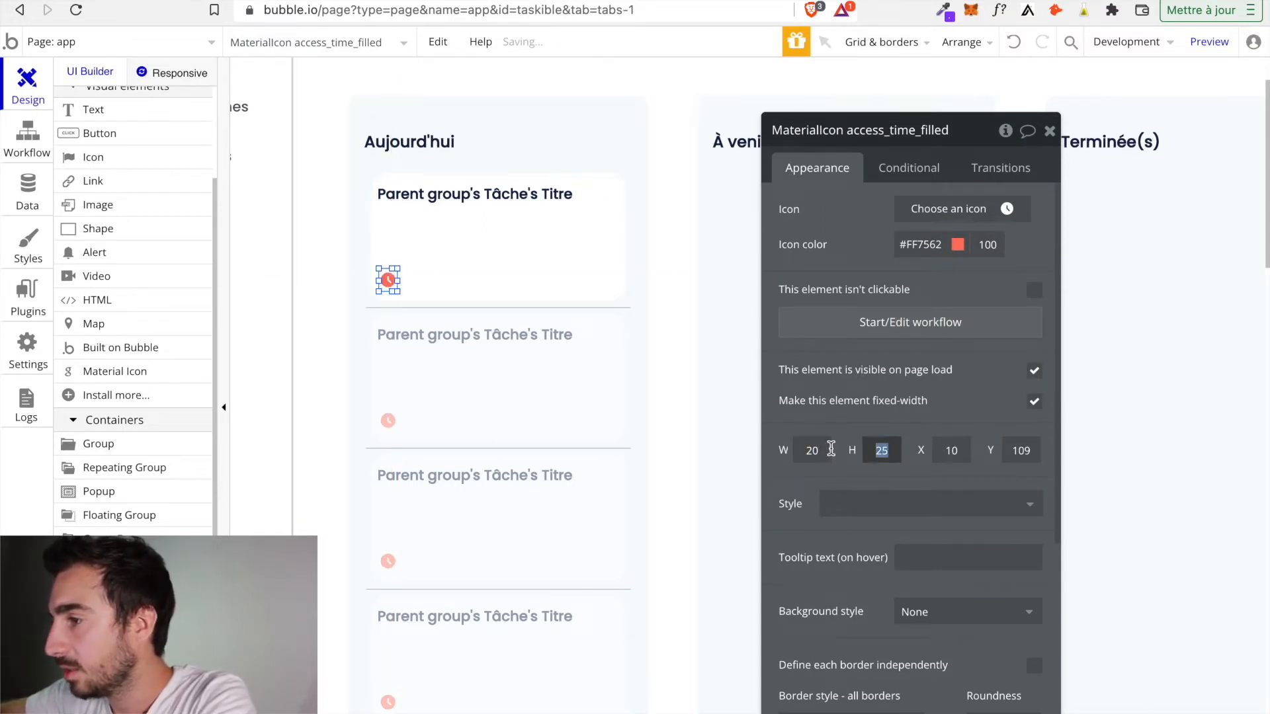
Shift the task title to X 12 and align the clock icon with the title's left edge.
drag(388, 279, 389, 277)
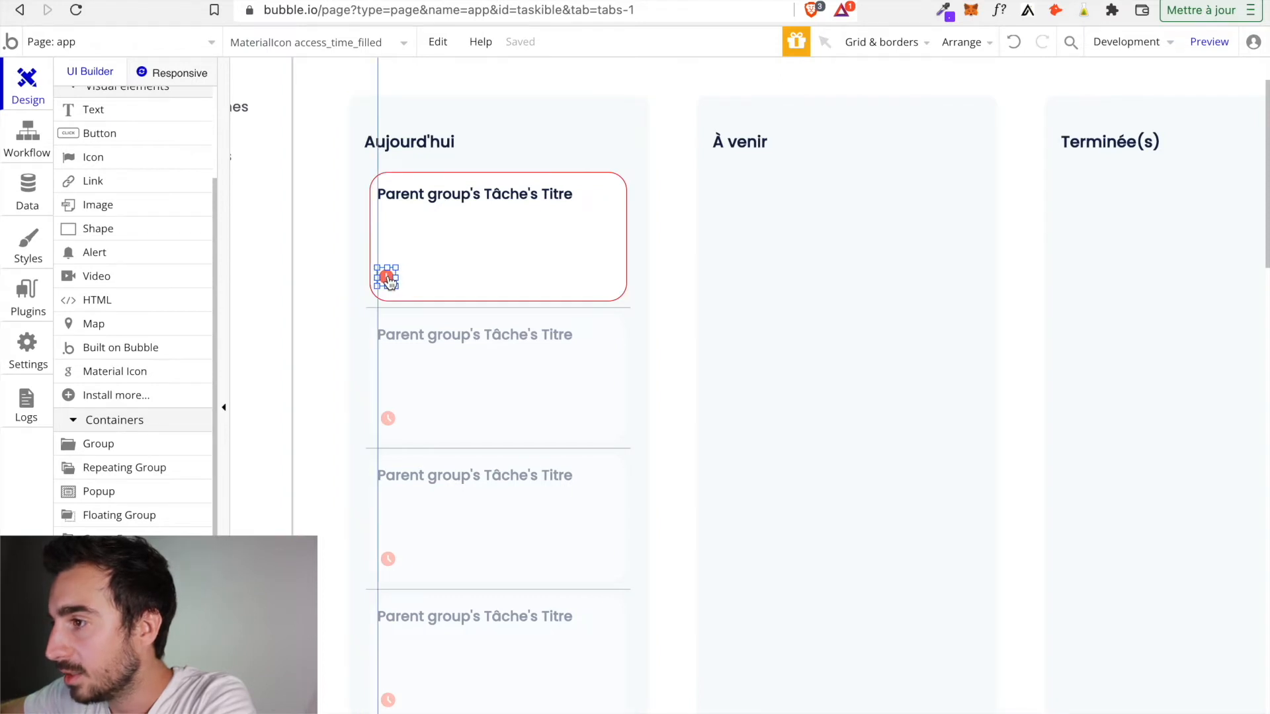
click(439, 199)
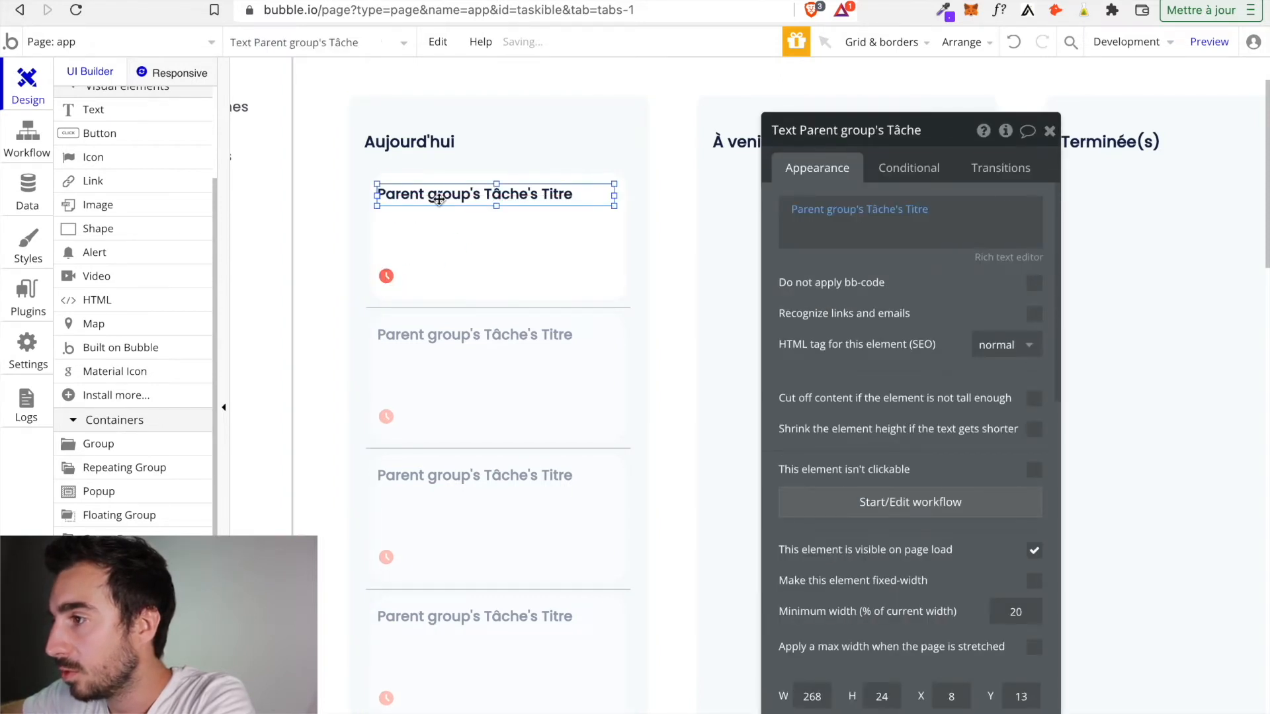
drag(439, 199, 442, 199)
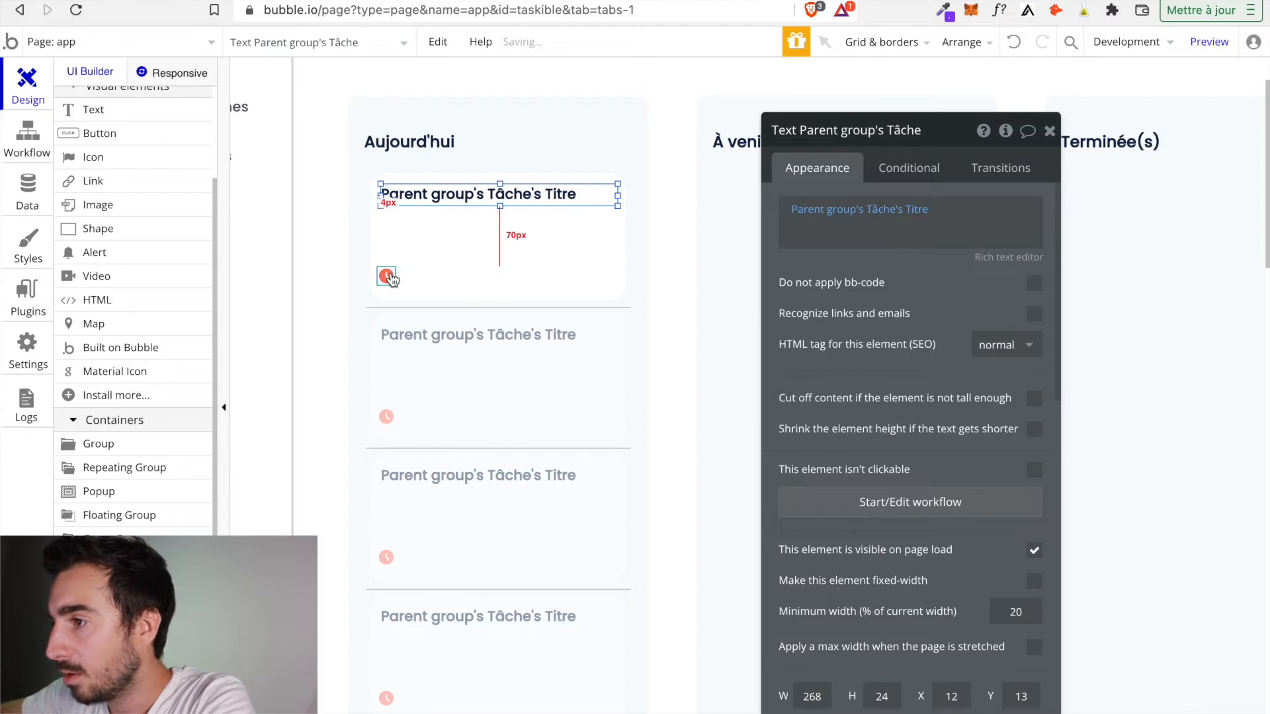
click(387, 277)
drag(389, 279, 391, 278)
Duplicate the task title text beside the clock icon and narrow the copy to about 211 px inside the card.
click(482, 192)
drag(481, 189, 488, 279)
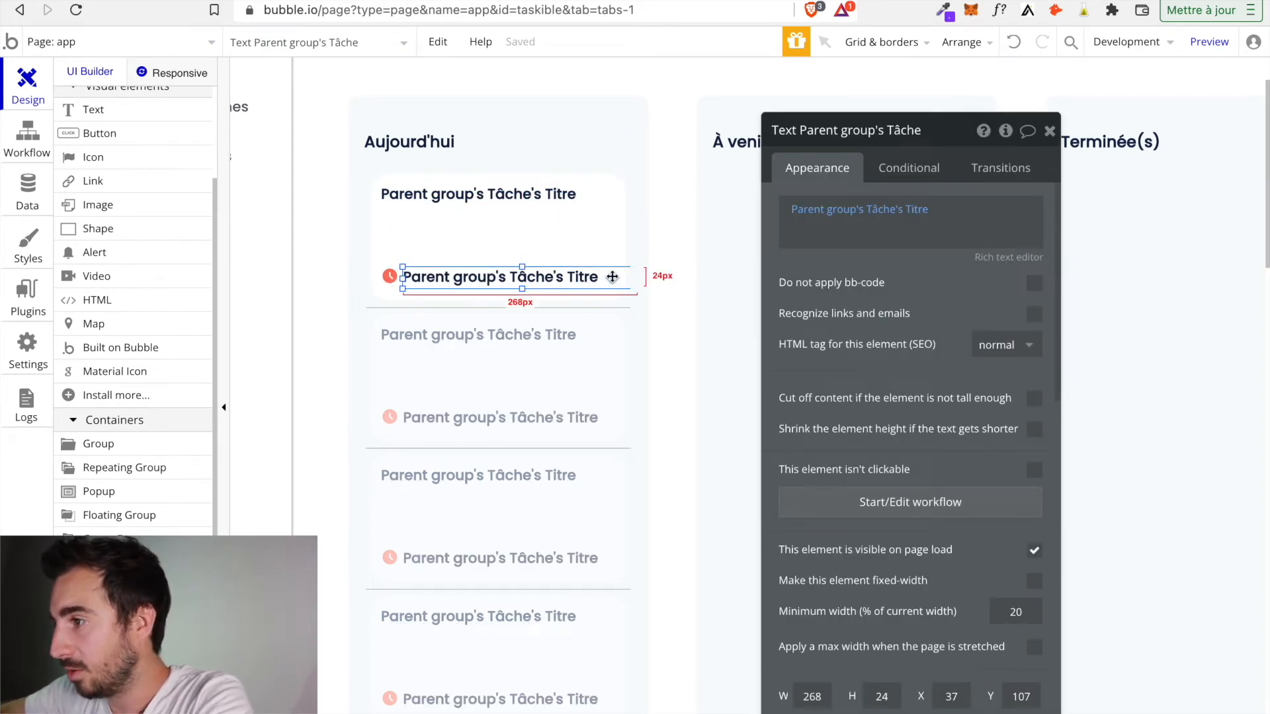
drag(402, 278, 435, 281)
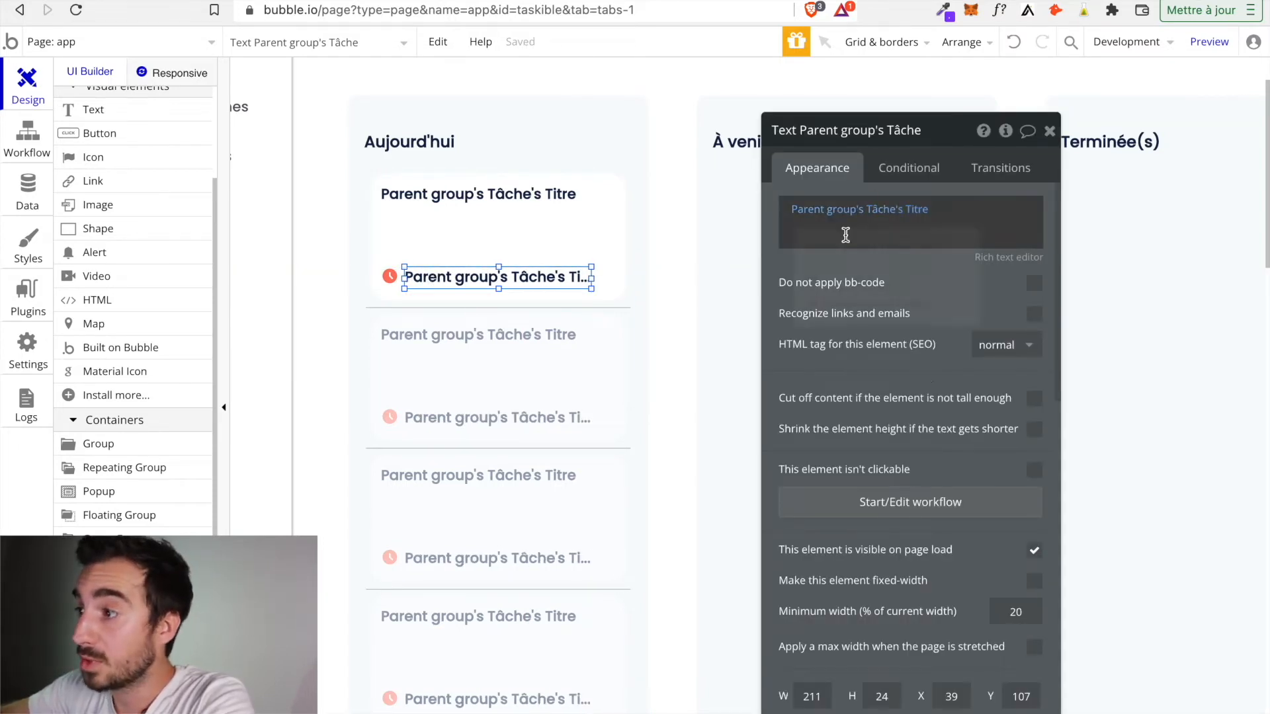
Make the duplicated text beside the clock icon show the parent group's Tâche's Deadline, formatted as a date.
click(918, 212)
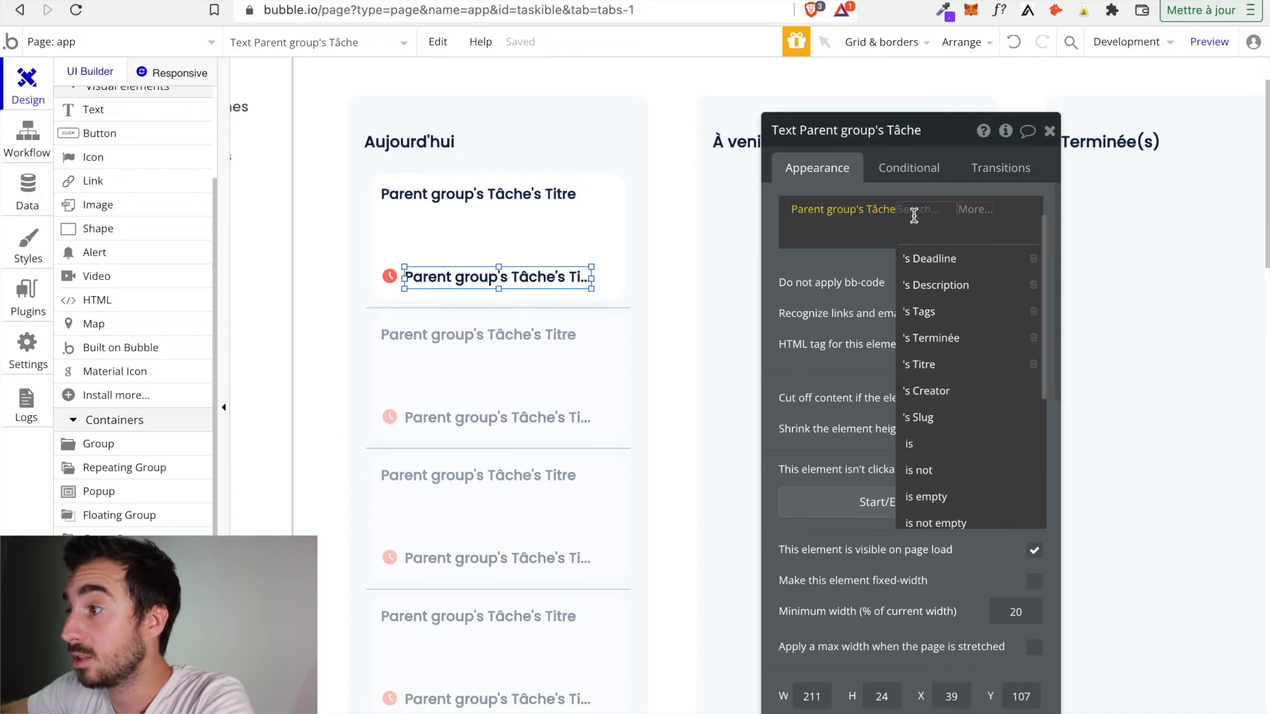
click(938, 263)
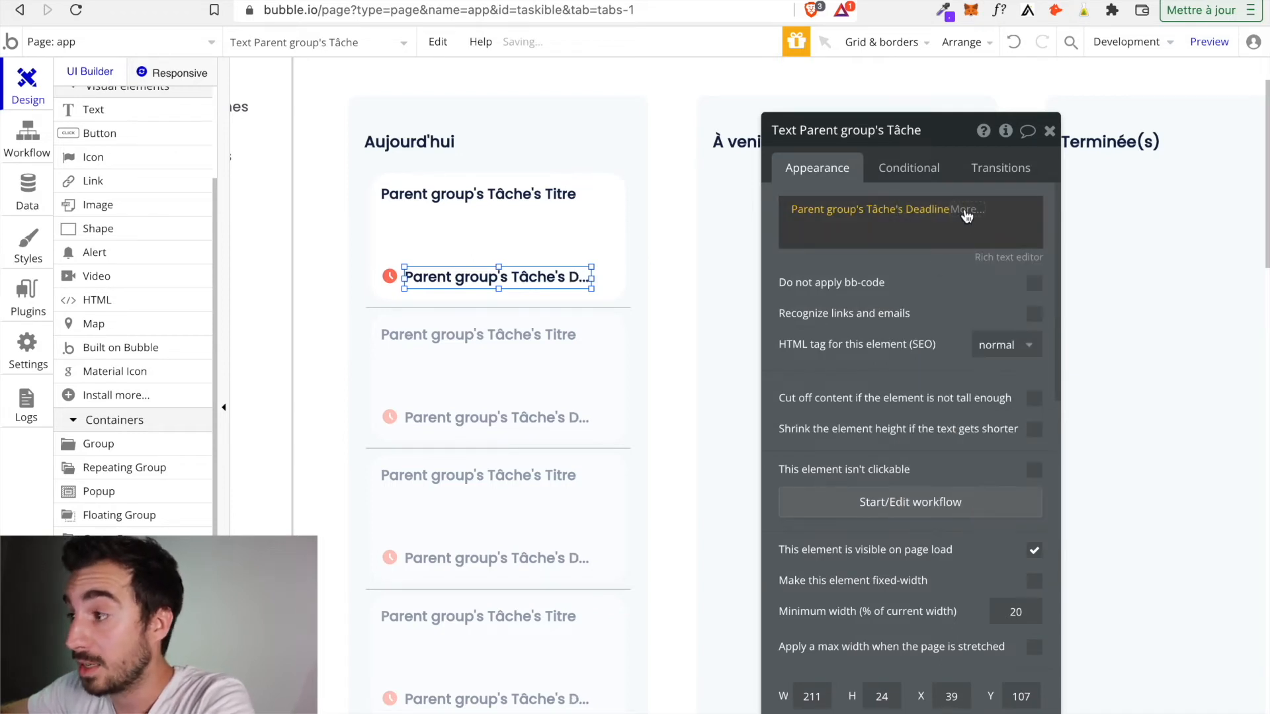
click(966, 210)
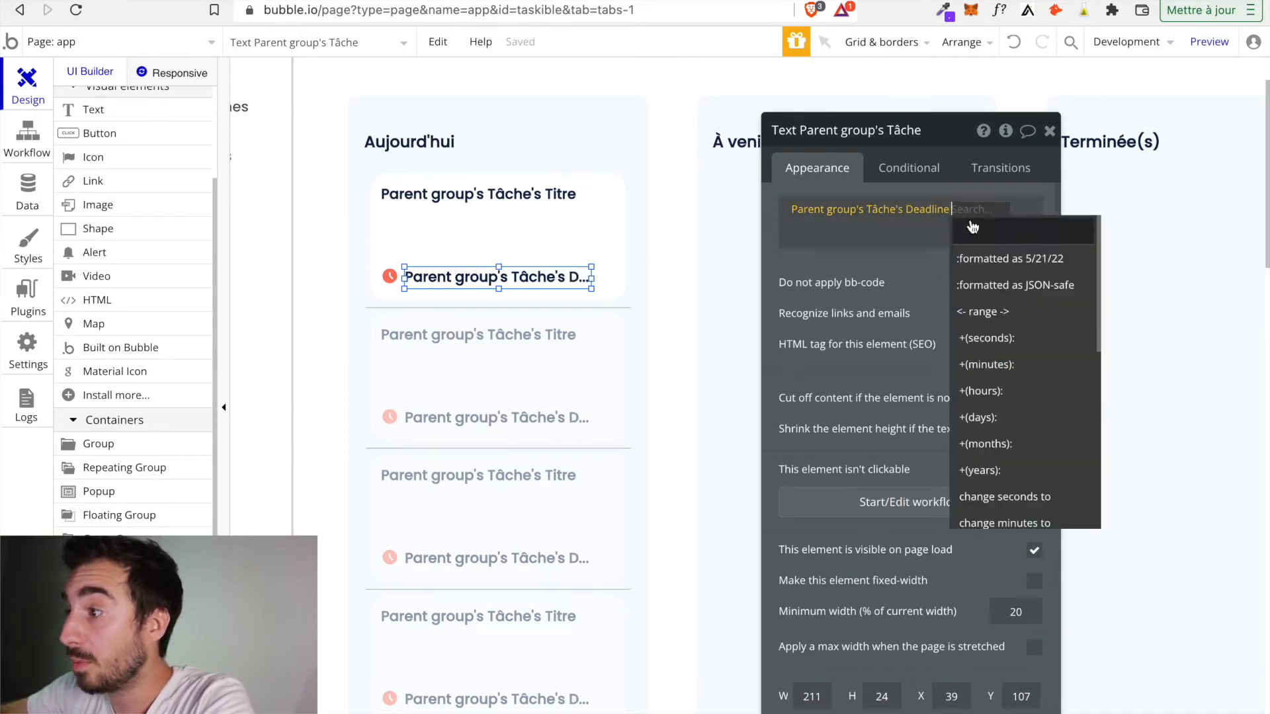
click(1051, 263)
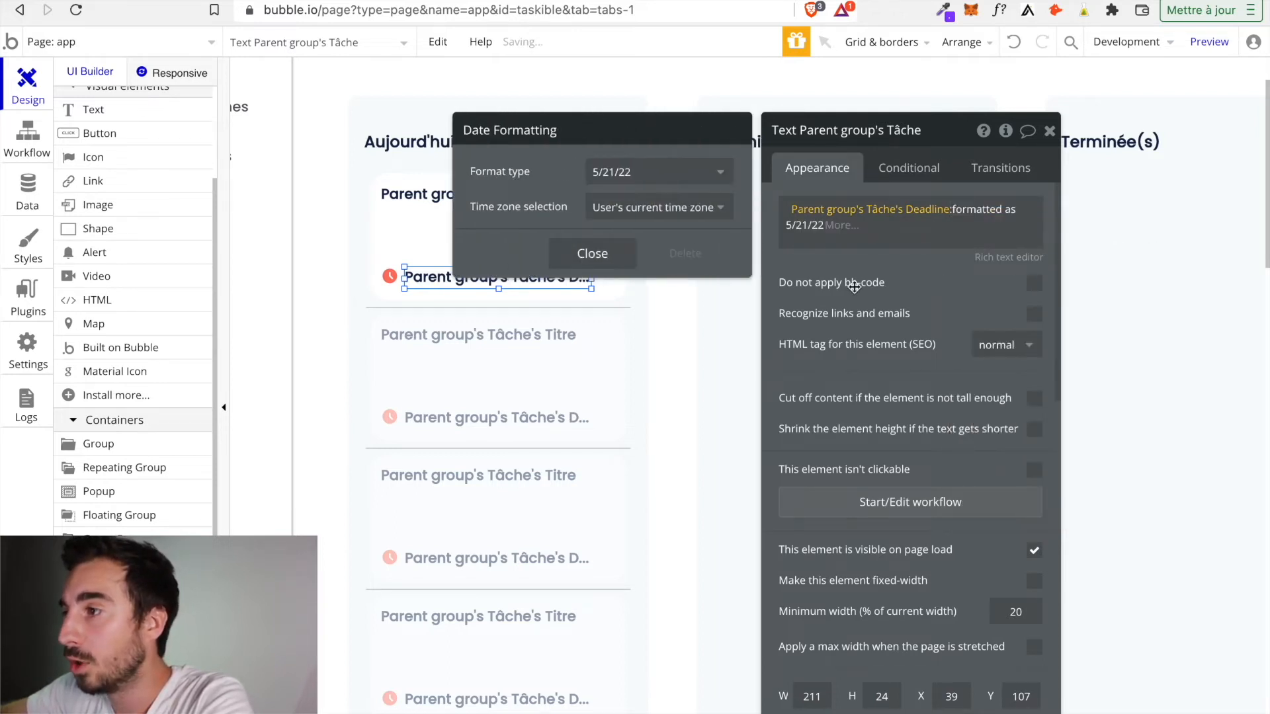
Give the deadline text a custom date format of dd/m/yy.
click(671, 174)
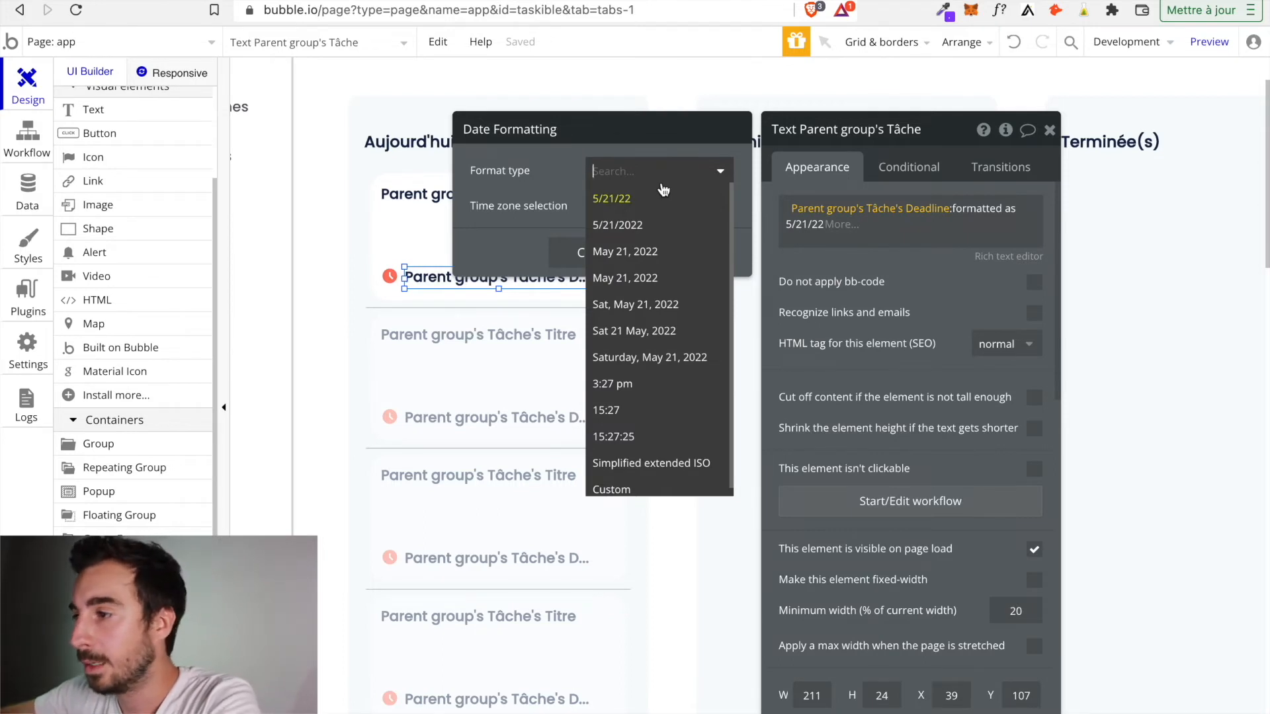
click(647, 492)
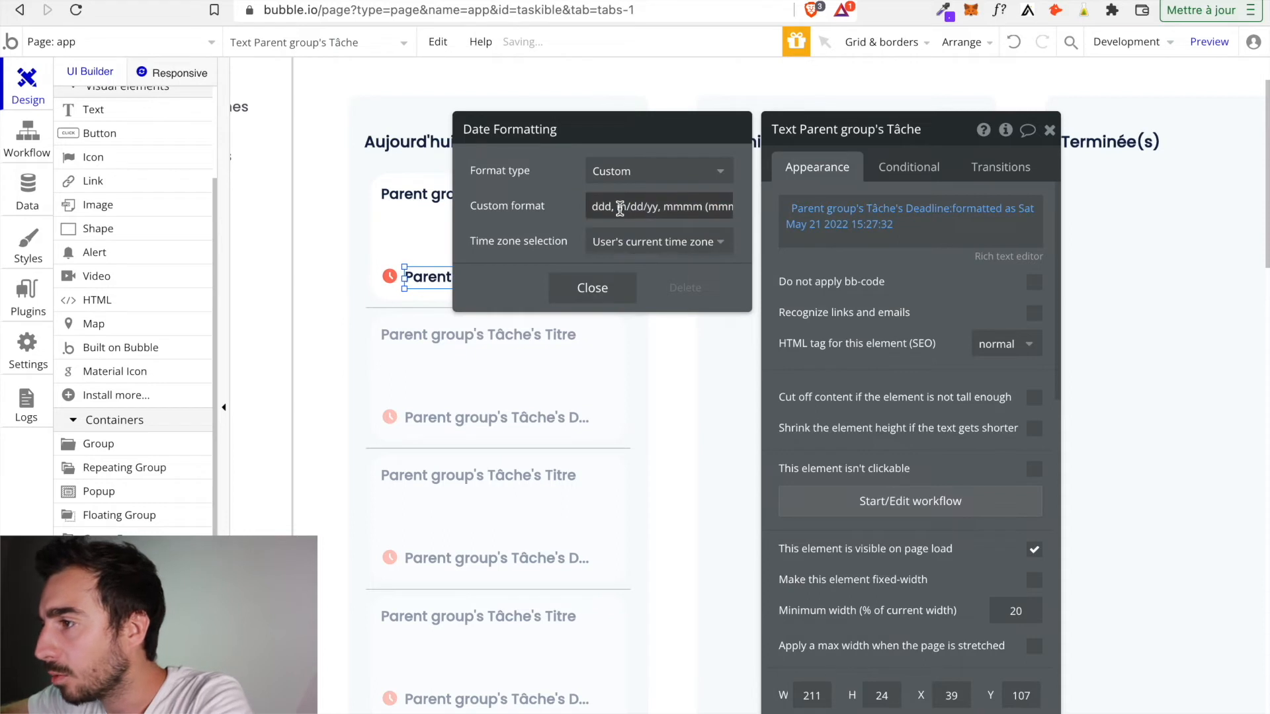
drag(616, 206, 571, 210)
key(BackSpace)
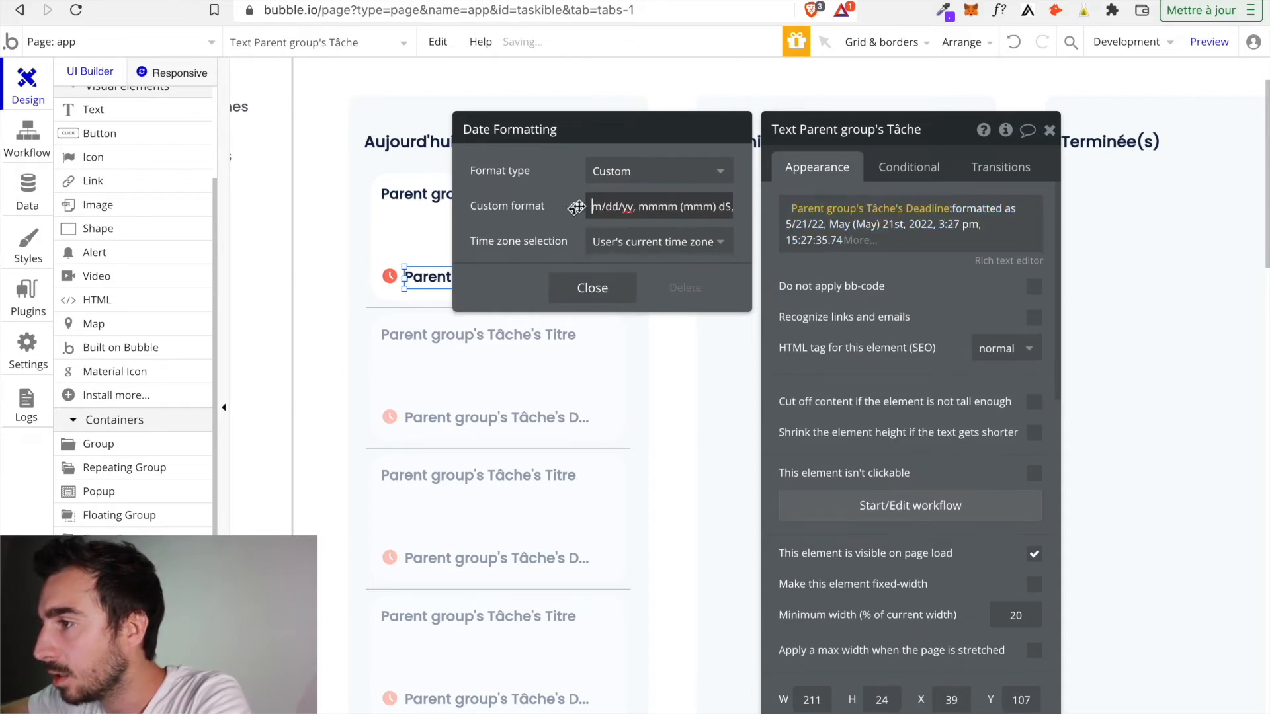
double_click(599, 207)
text(dd)
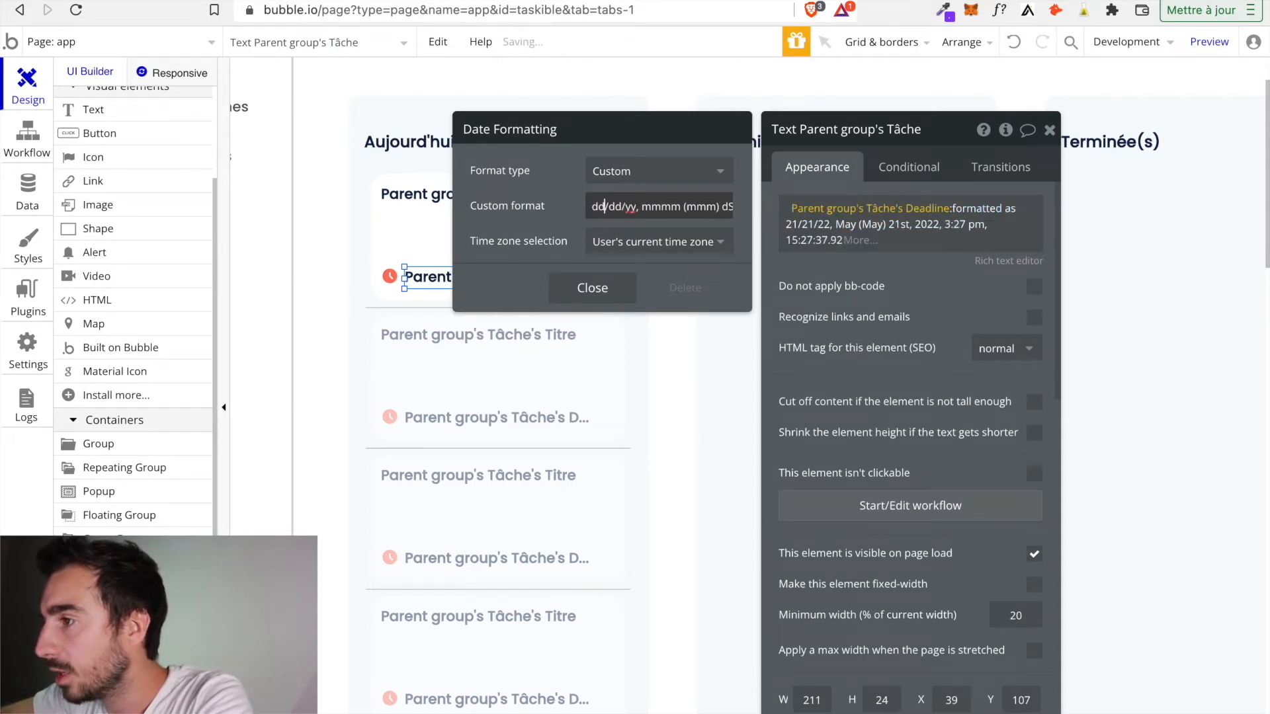
key(BackSpace)
key(BackSpace)
text(m)
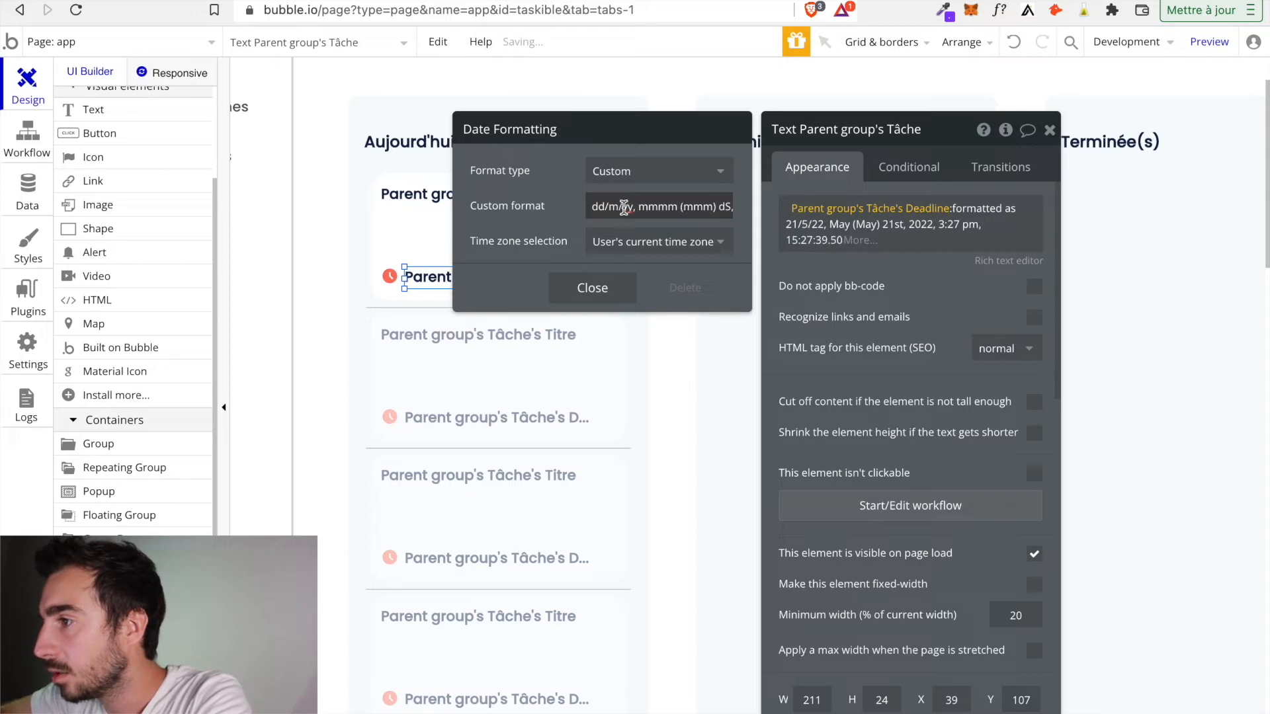
drag(638, 207, 795, 220)
key(BackSpace)
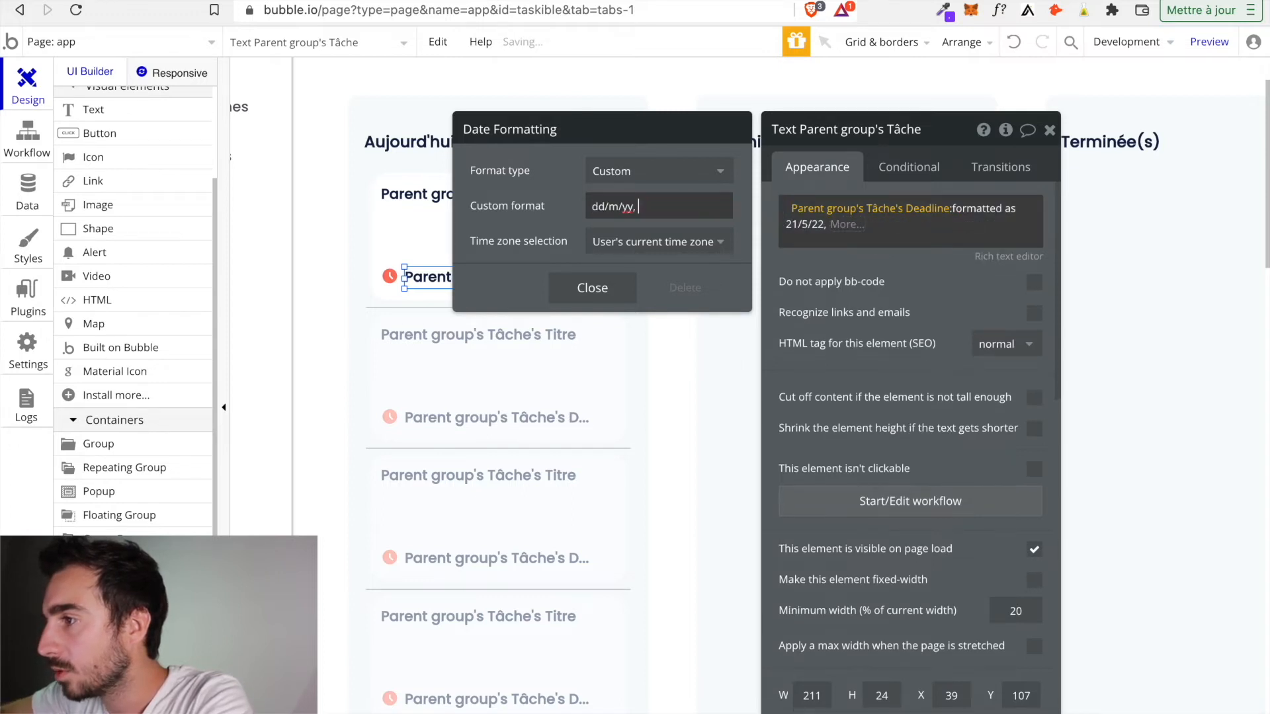
click(631, 289)
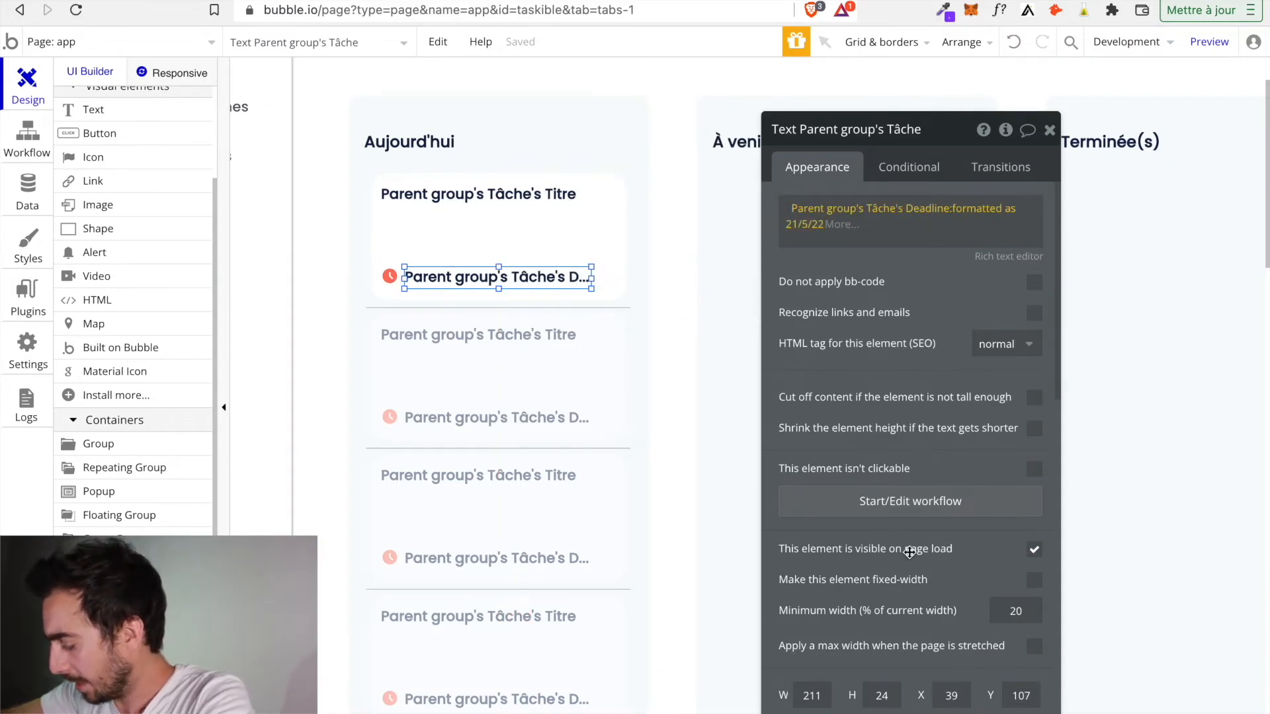
Set the deadline text's font to Poppins (regular) at size 13.
scroll(909, 551, down, 2)
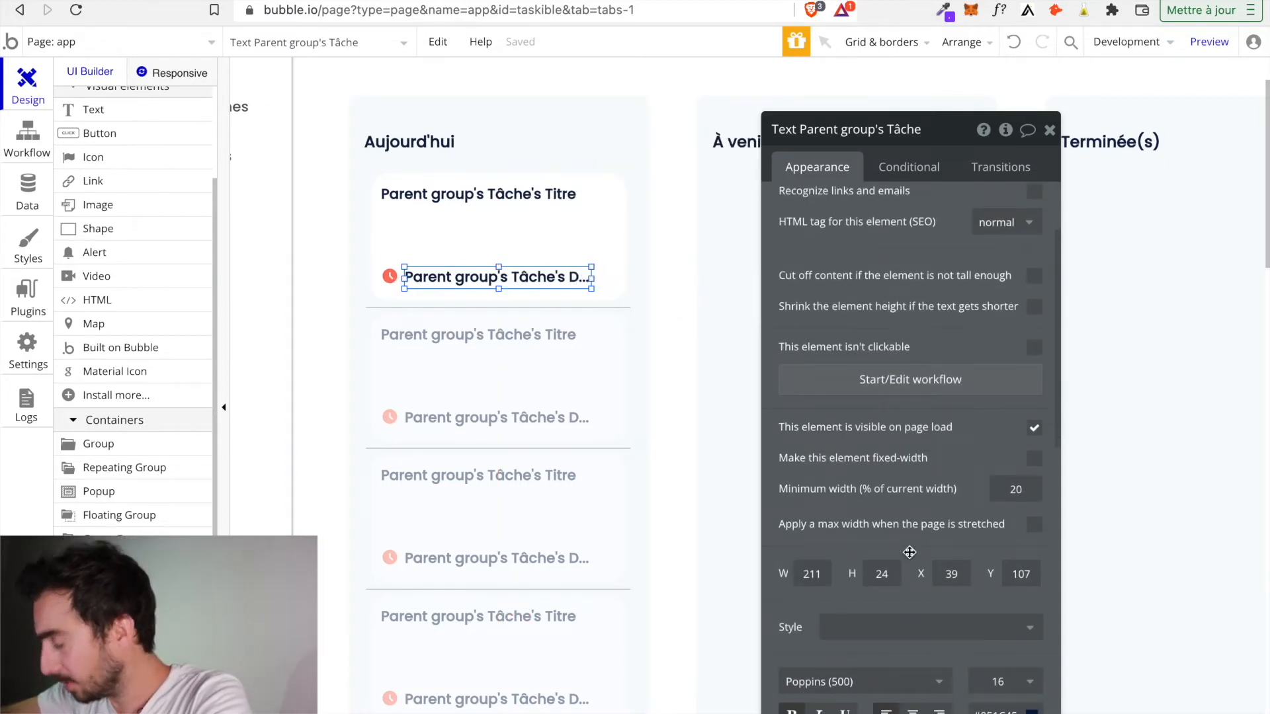
scroll(853, 535, down, 1)
click(888, 597)
scroll(858, 687, up, 2)
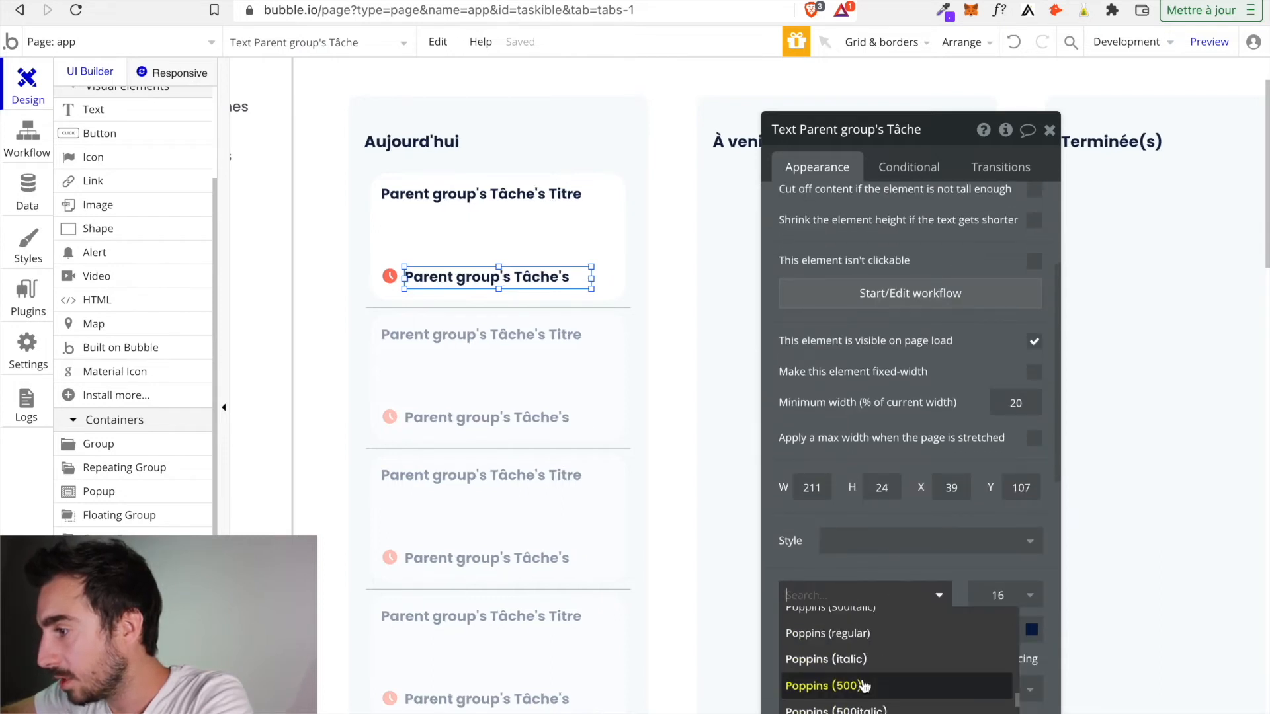
click(859, 635)
click(1017, 599)
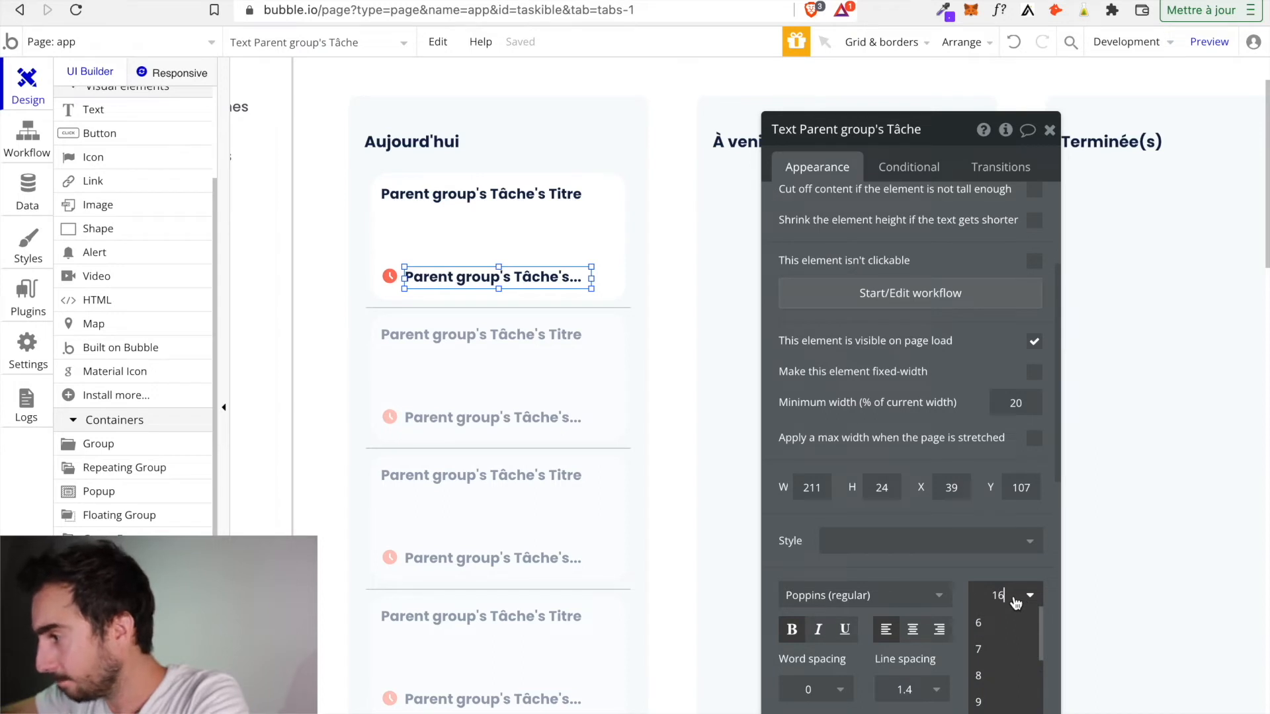
click(1005, 591)
text(13)
key(Return)
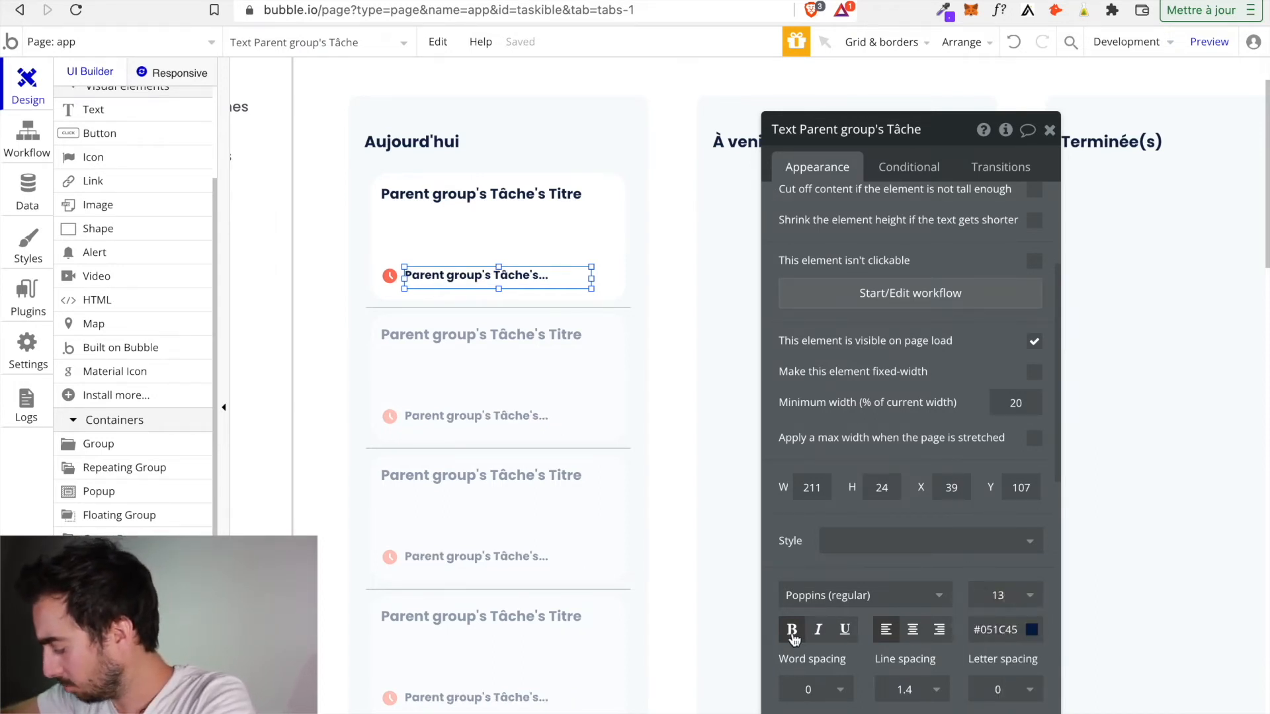
Set the deadline text's color to #50515A.
click(989, 629)
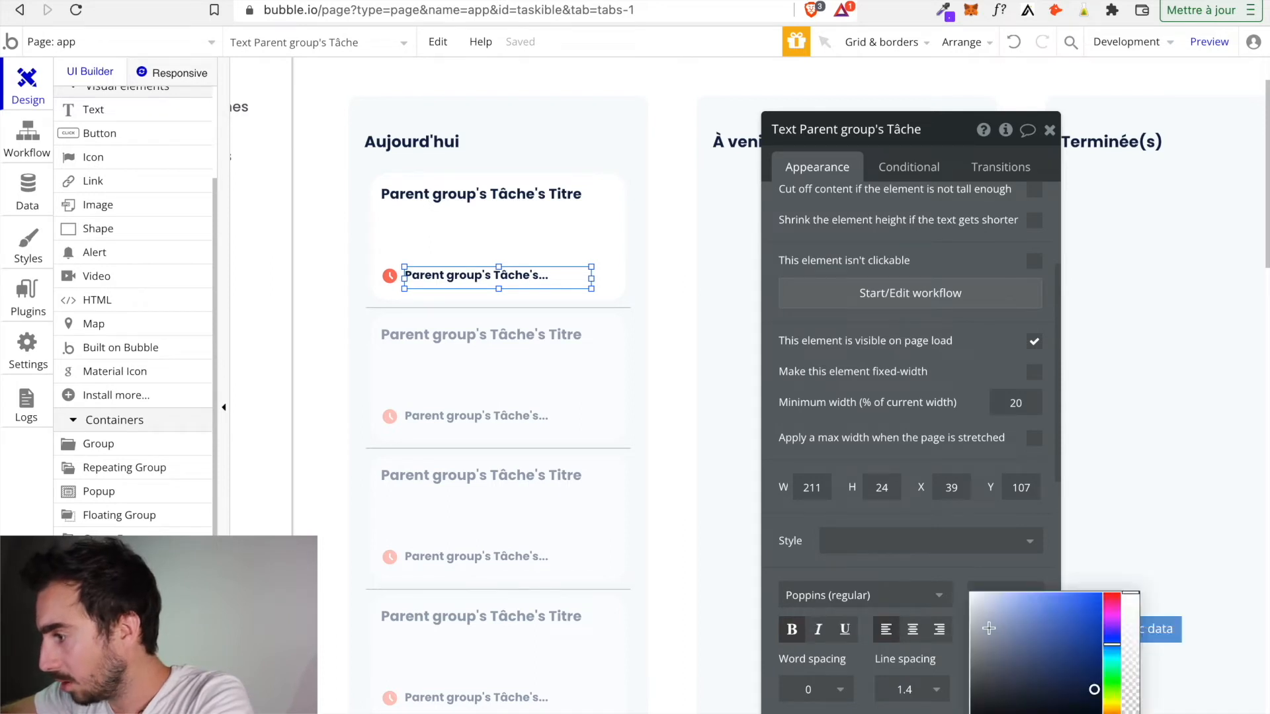
click(956, 582)
scroll(956, 582, down, 5)
drag(1019, 325, 979, 327)
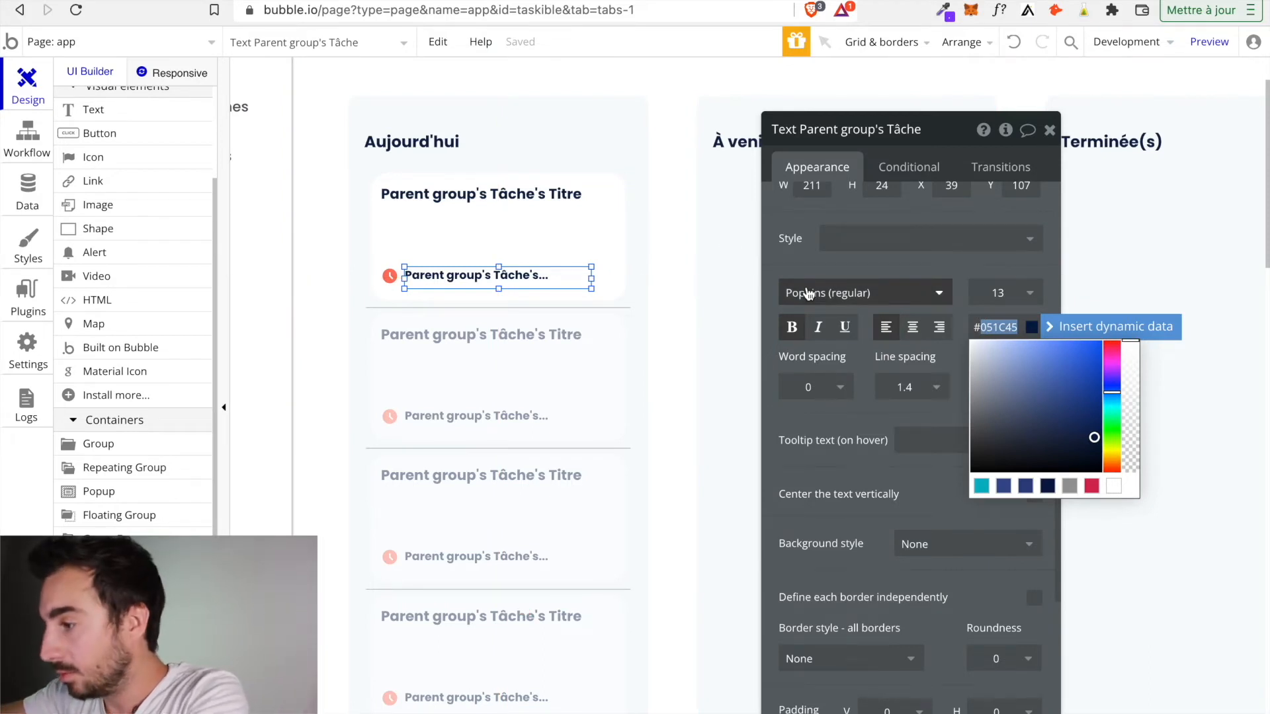
text(50)
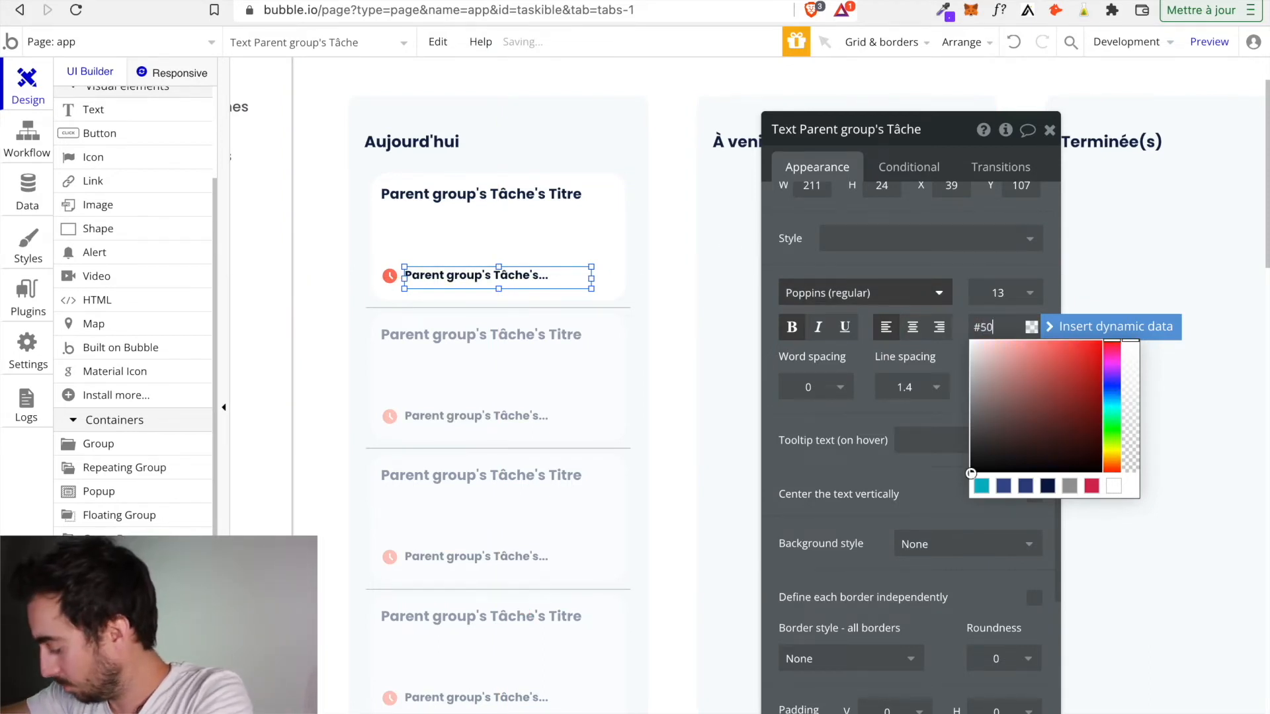
text(515)
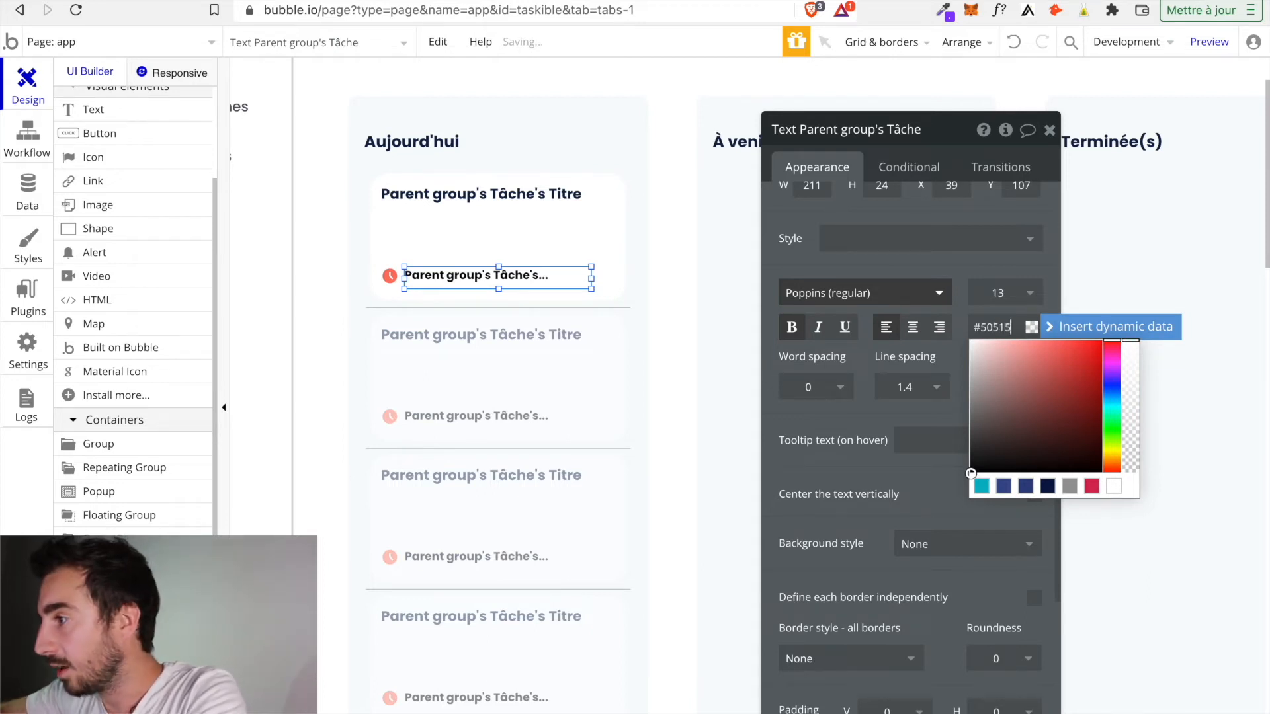
text(A)
click(842, 425)
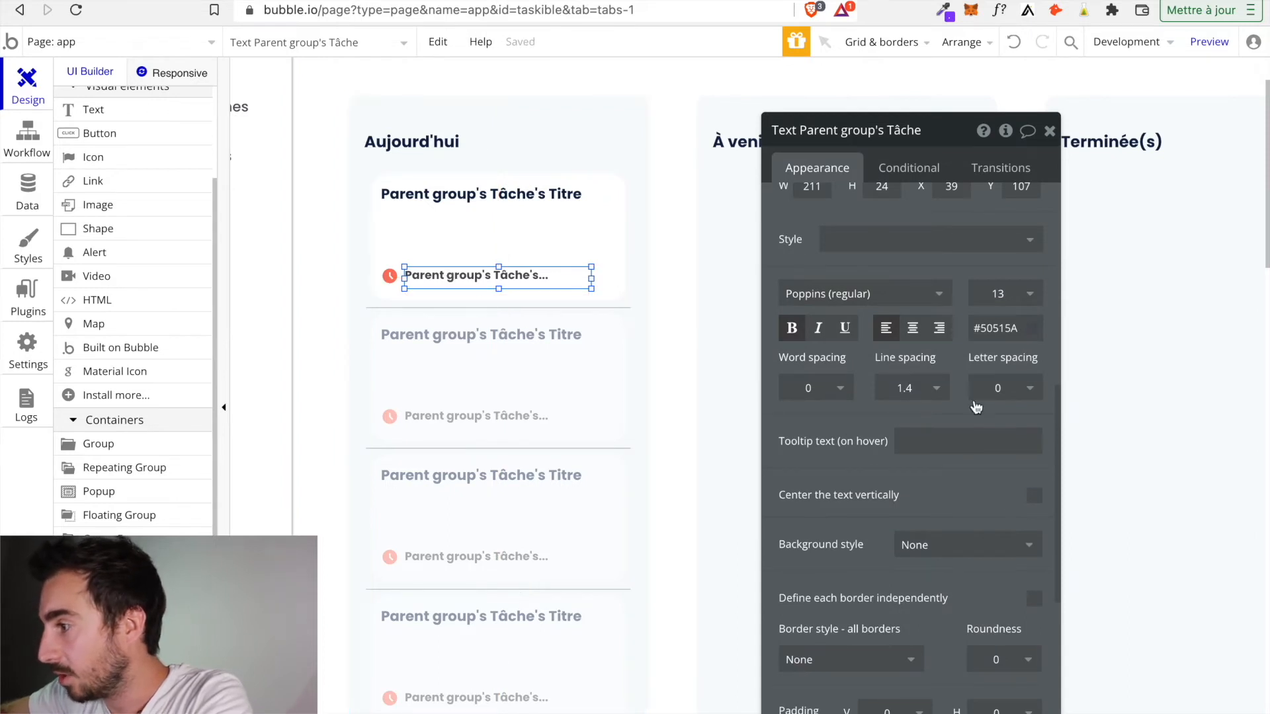
Center the deadline text vertically in its box and align it with the clock icon at Y 105.
click(1034, 500)
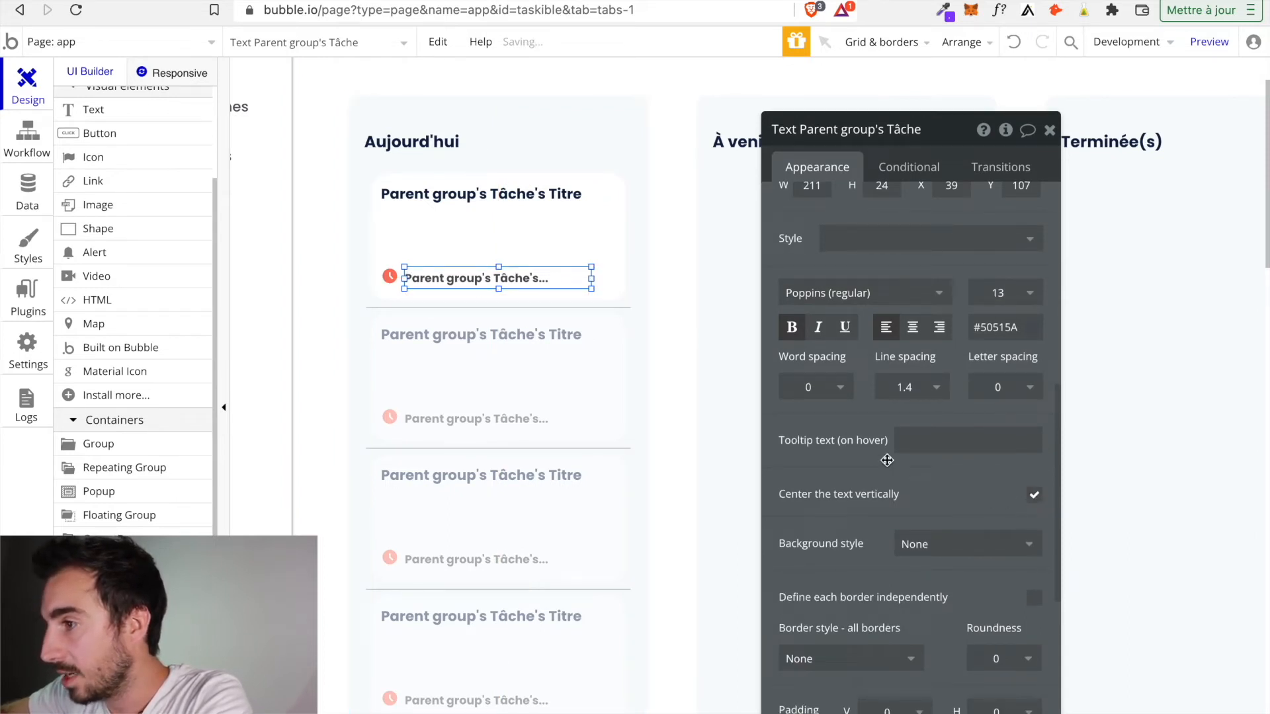
click(389, 276)
click(423, 278)
drag(423, 278, 394, 282)
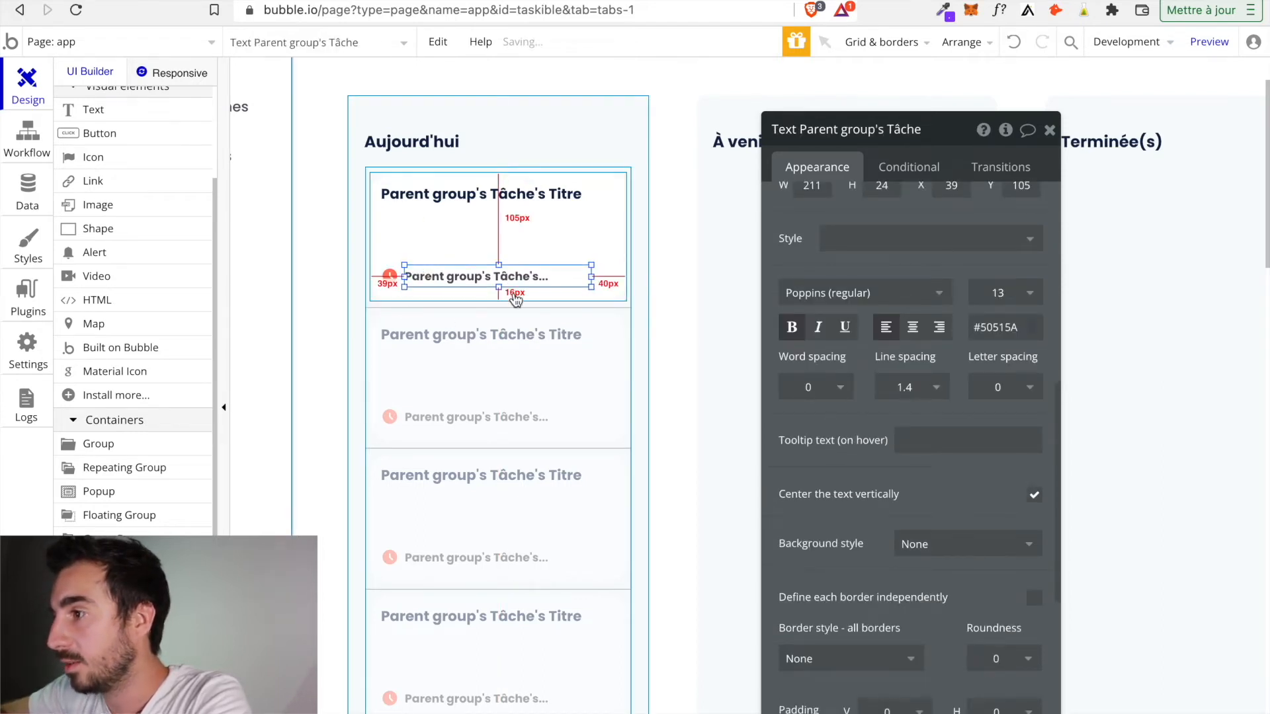
Narrow the deadline text box and the task title box to free space along the card's right side.
drag(591, 276, 554, 277)
click(658, 265)
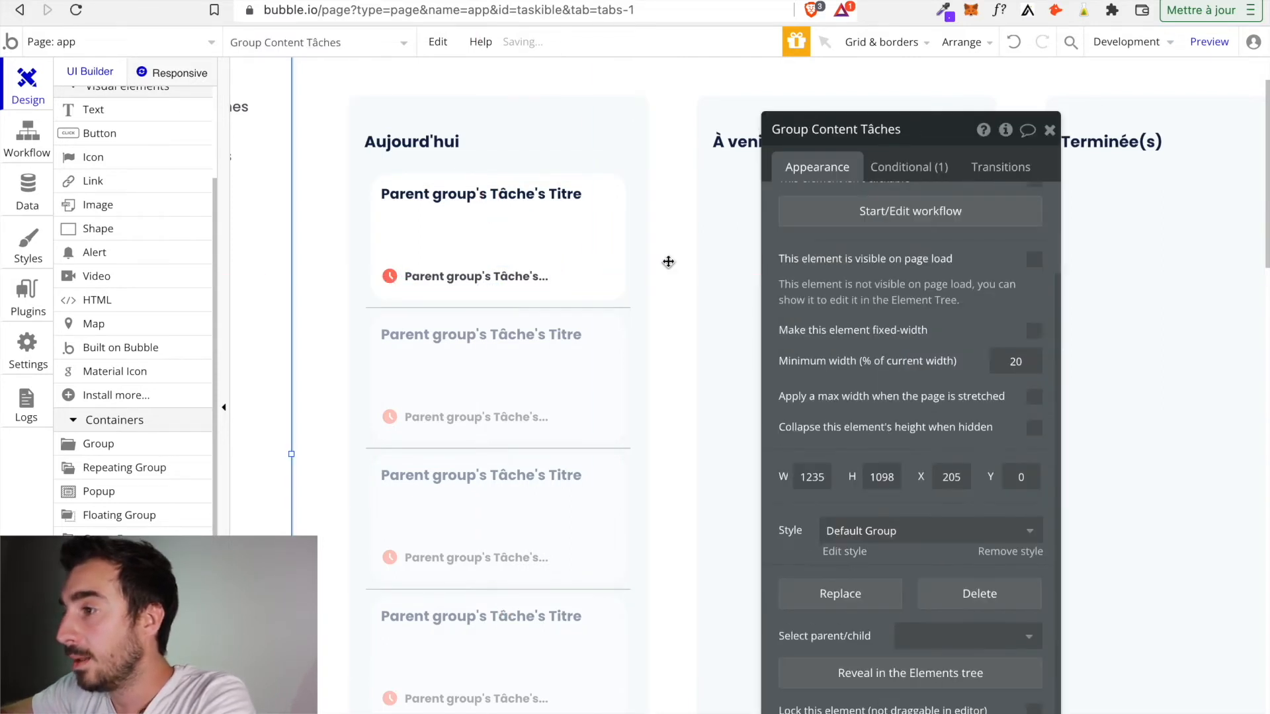
click(593, 196)
drag(617, 197, 592, 197)
click(668, 213)
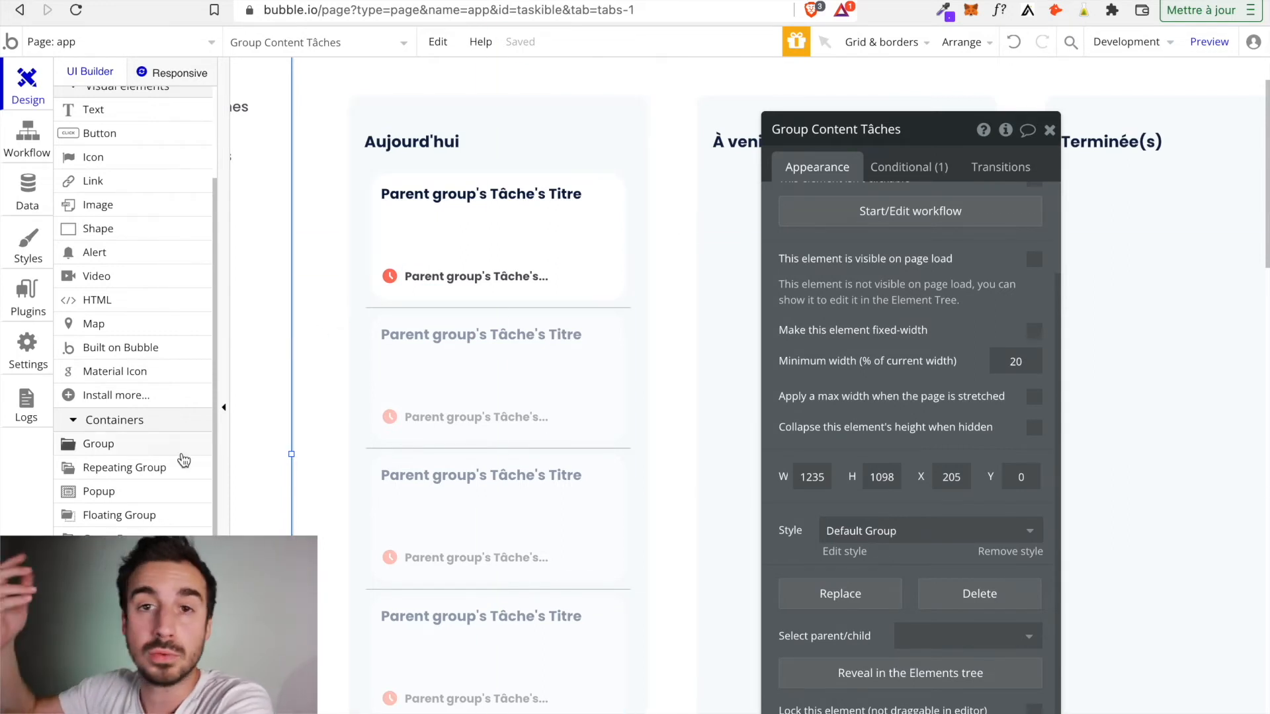
Place a Material Icon in the card's lower right corner and set its width and height to 20.
mouse_move(182, 455)
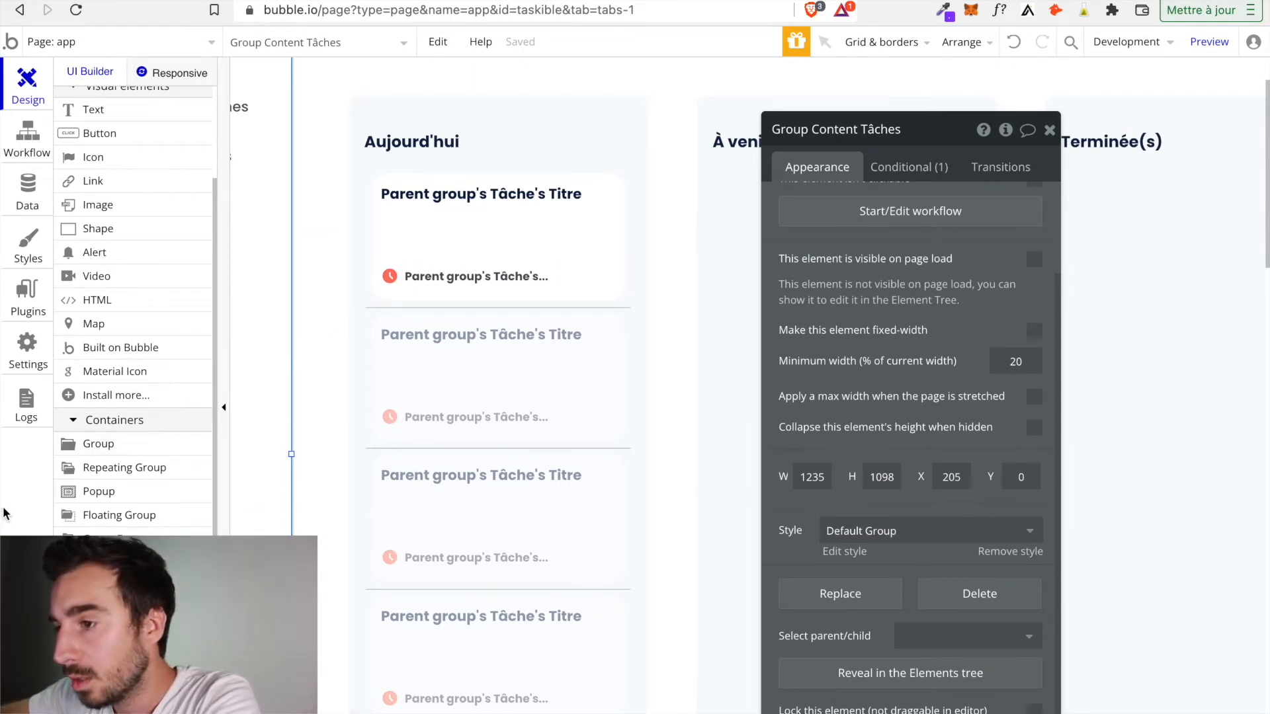
click(126, 368)
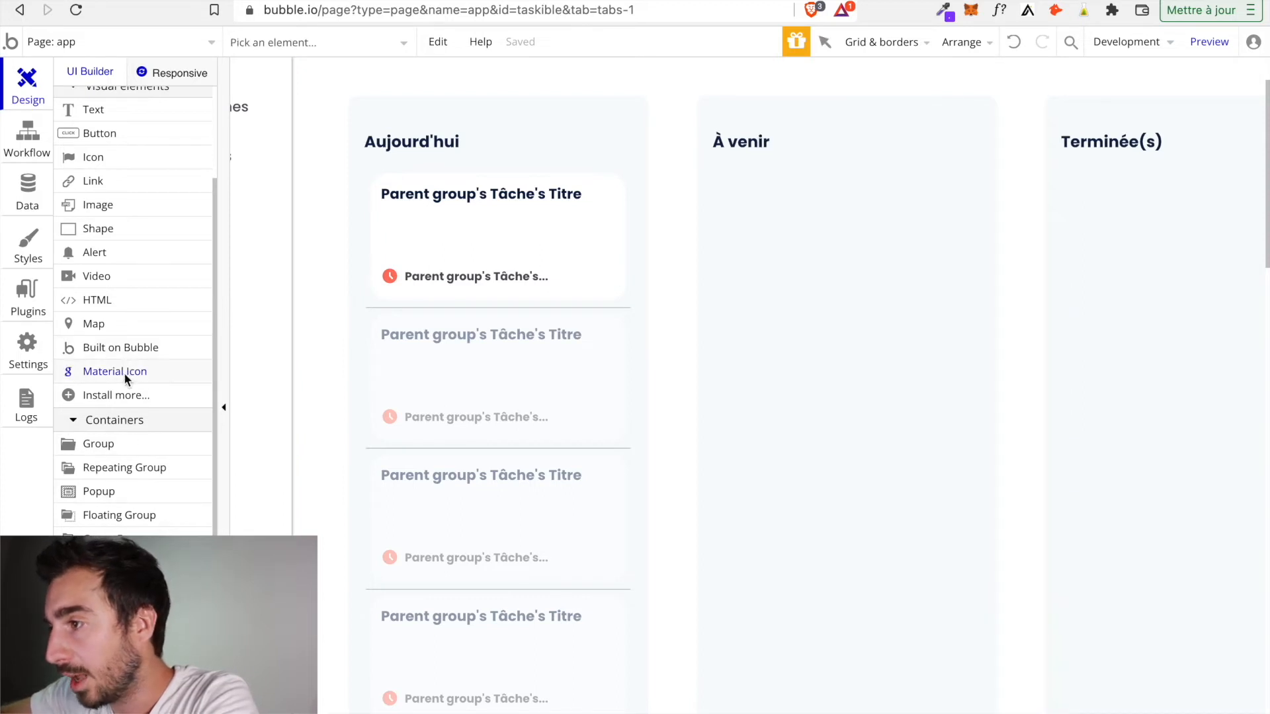
drag(581, 267, 603, 282)
double_click(813, 449)
text(290)
key(BackSpace)
key(BackSpace)
text(0)
drag(890, 447, 853, 451)
text(20)
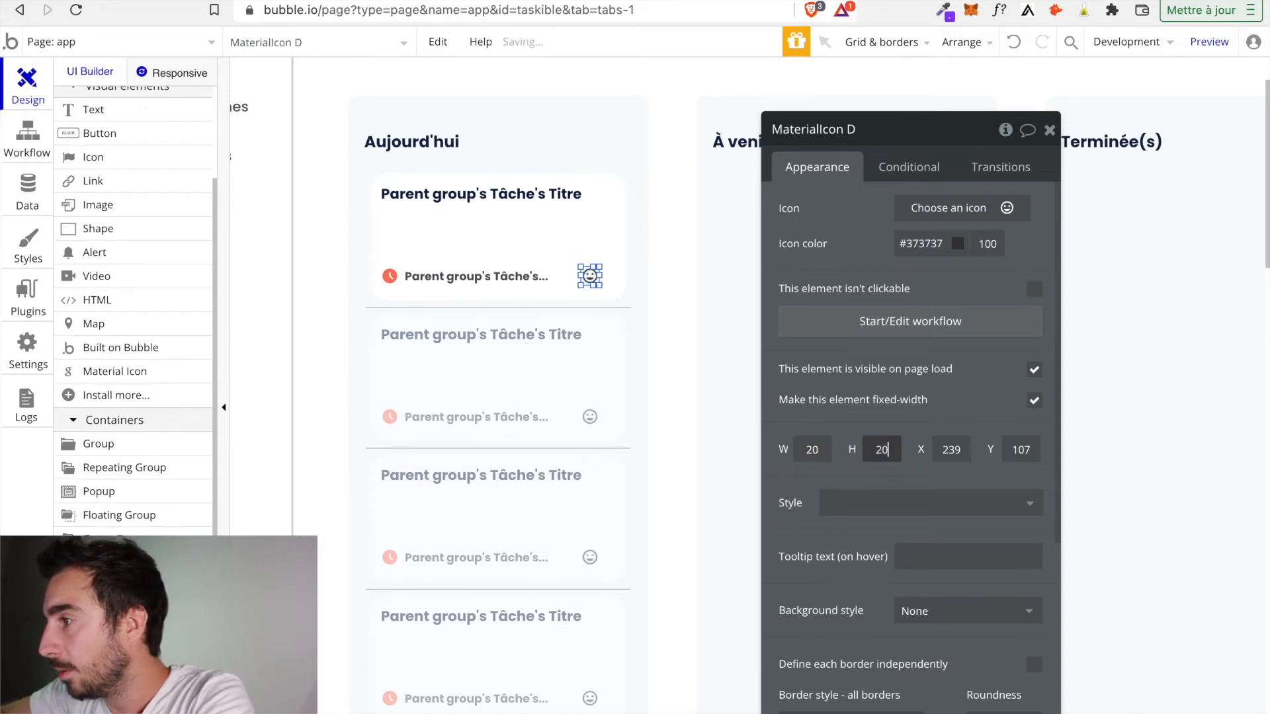
Change the new Material Icon to check_circle and set its color to #AED5FF.
click(967, 207)
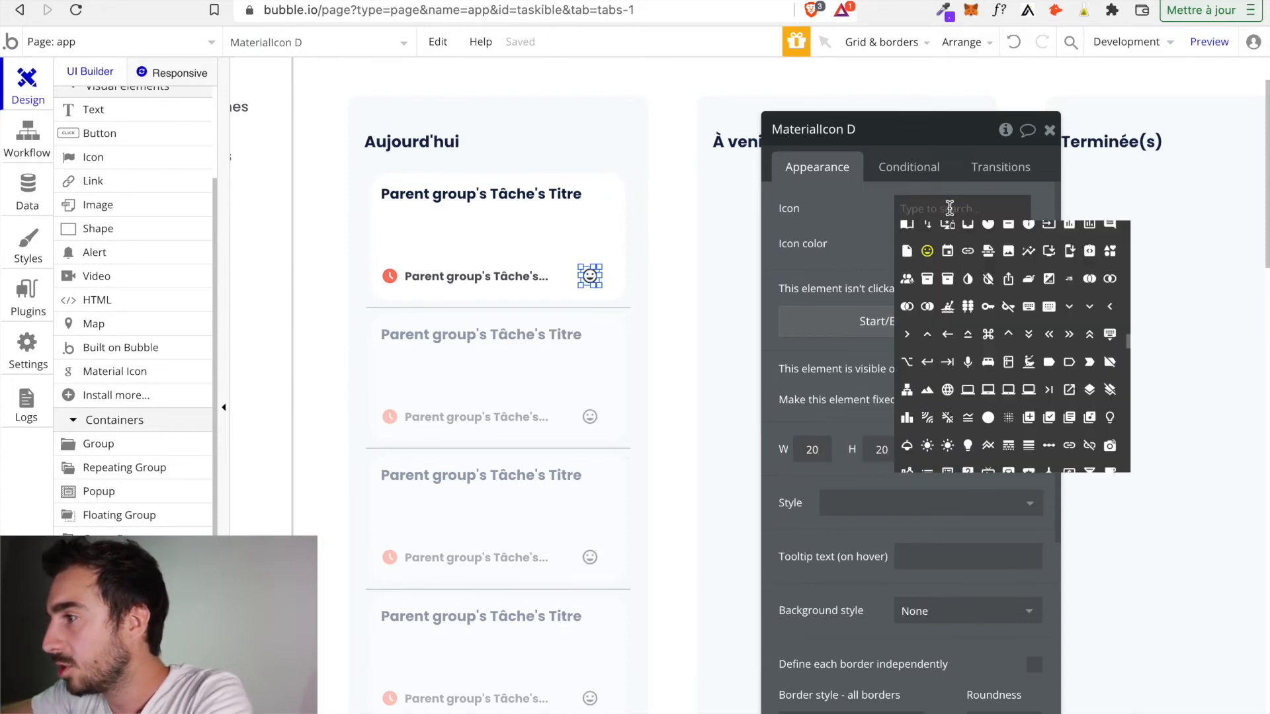
text(check)
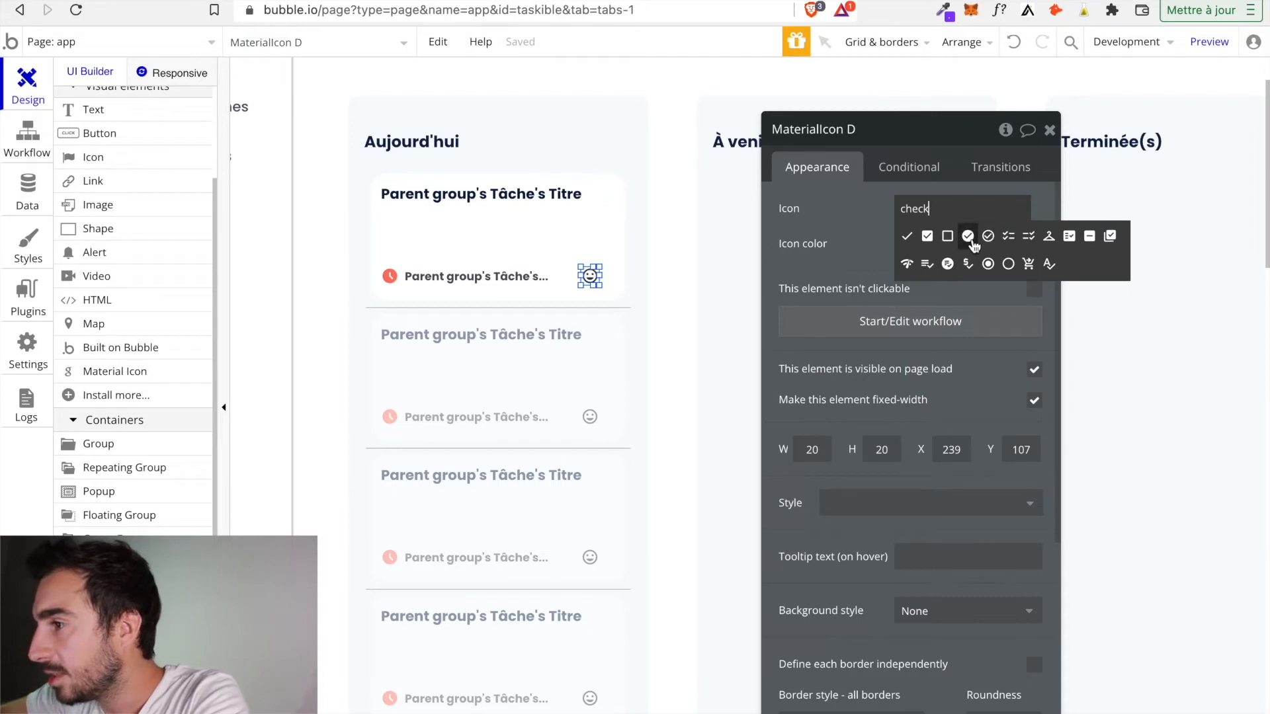
click(968, 236)
double_click(907, 244)
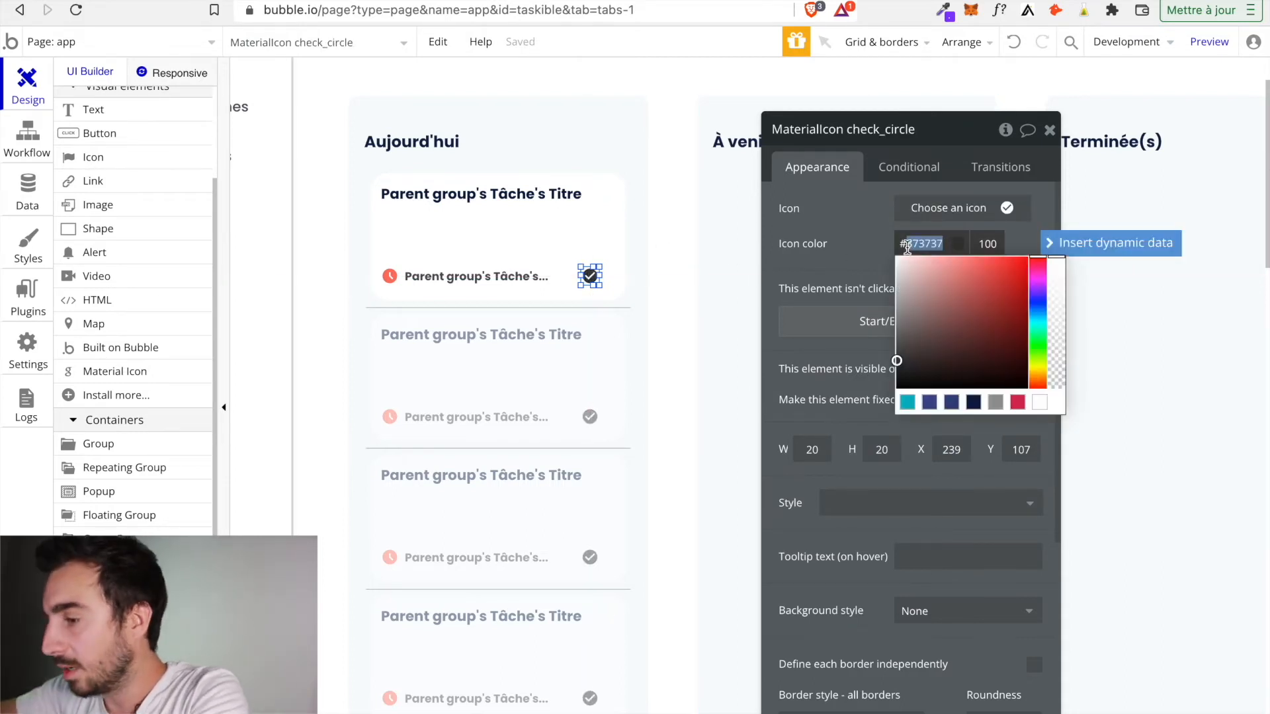
text(AE)
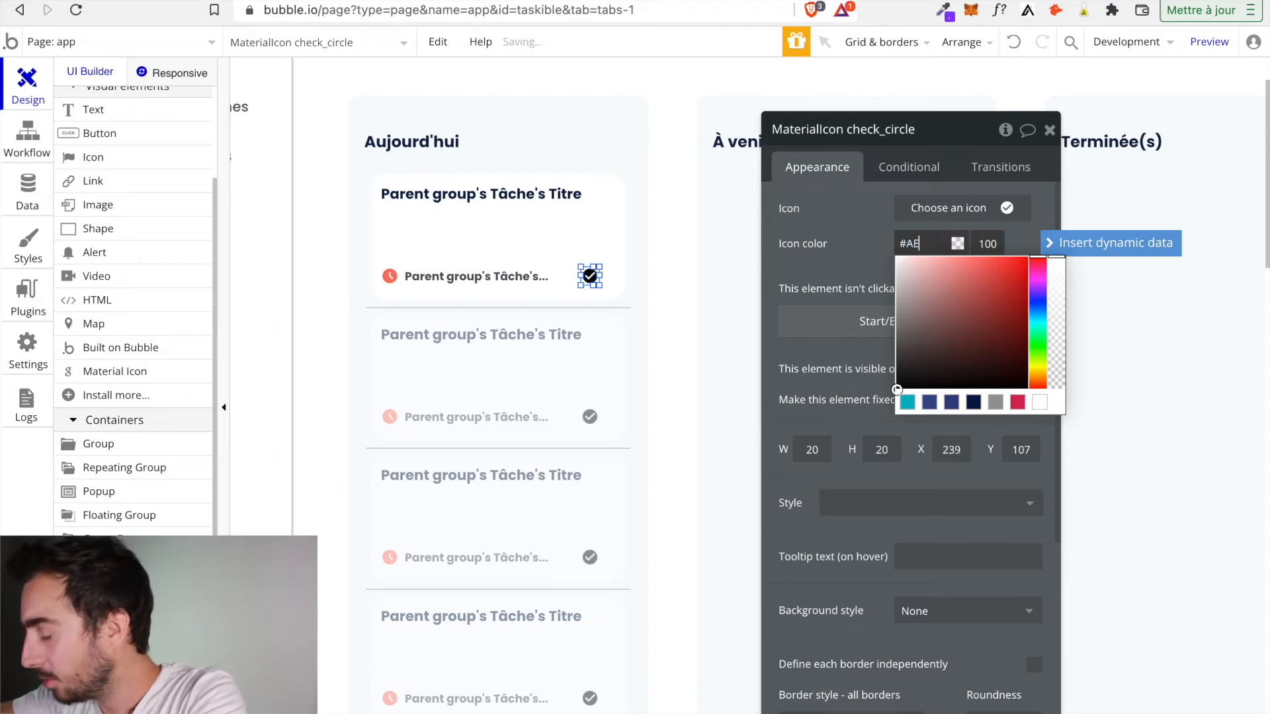
text(D5FF)
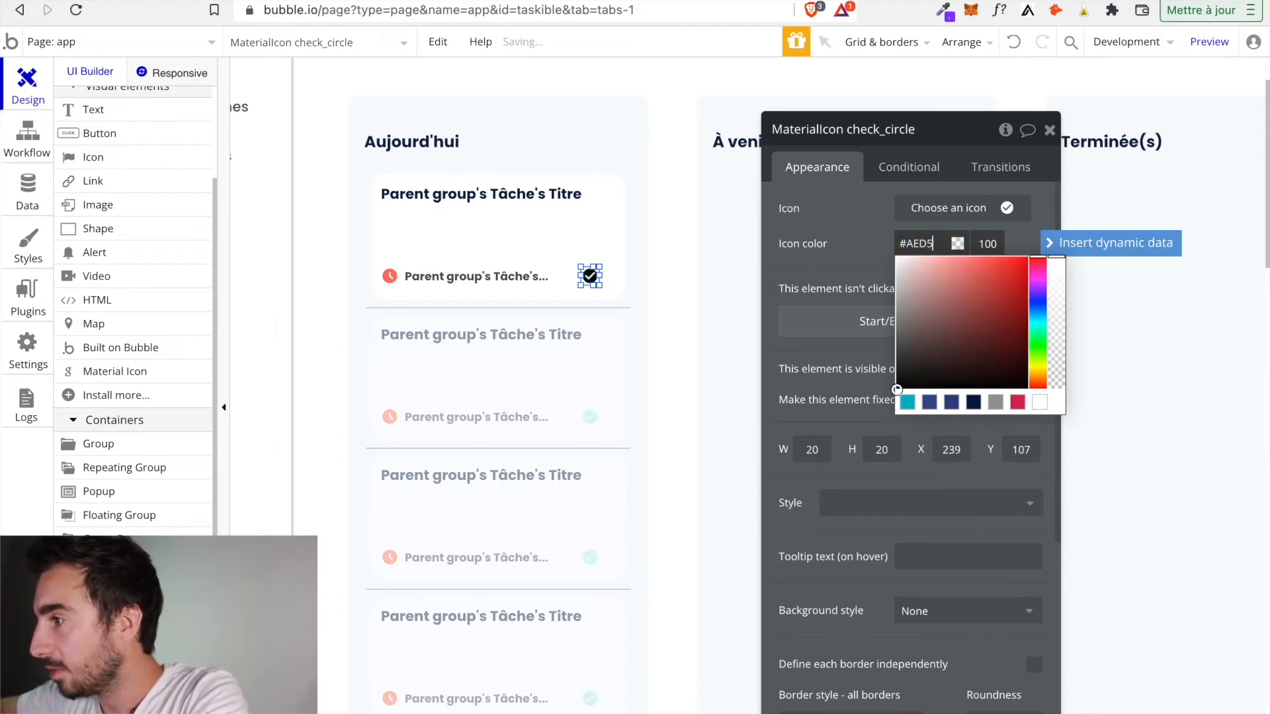
click(881, 239)
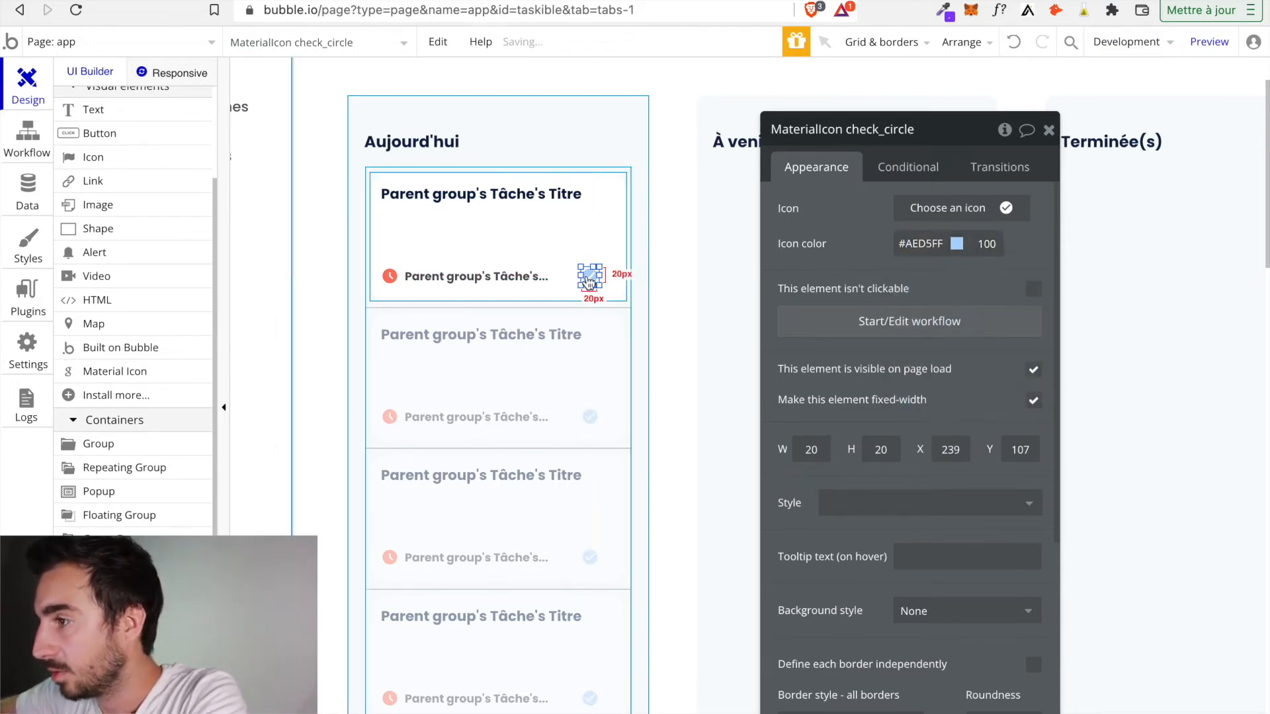
Move the check icon right to X 250 and set its width and height to 25.
drag(590, 276, 600, 276)
click(666, 292)
click(599, 275)
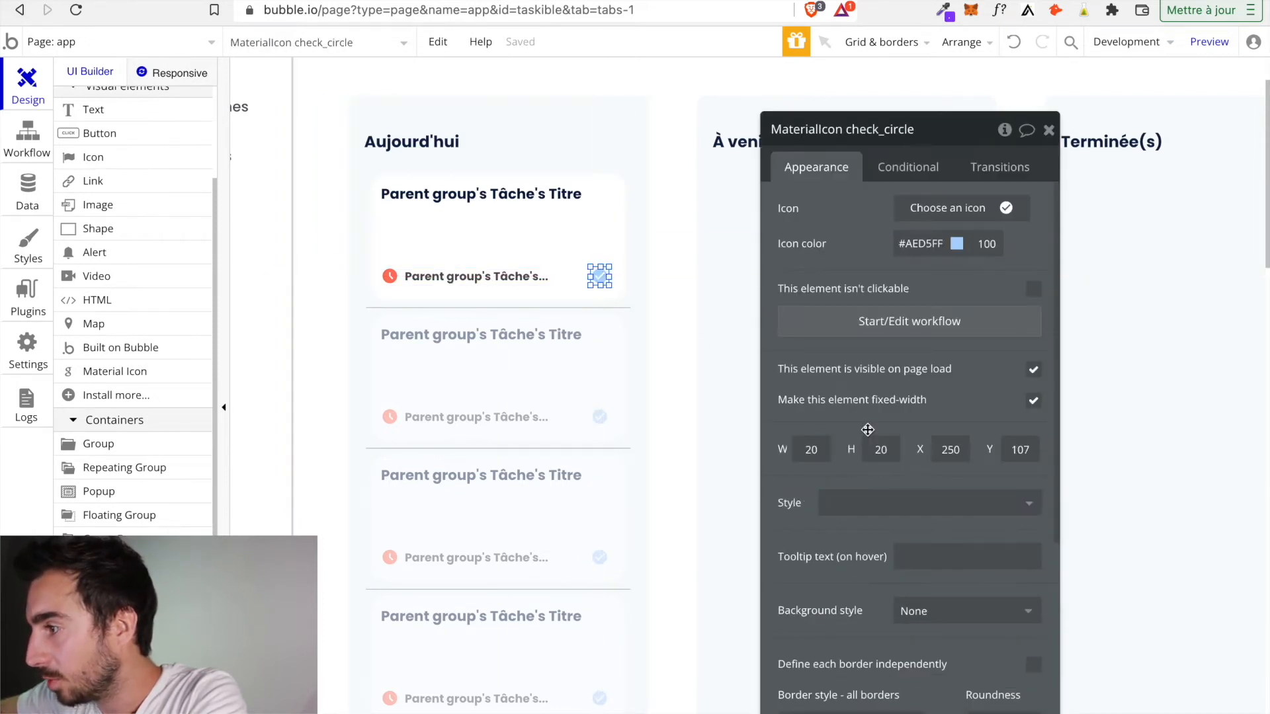
click(819, 451)
key(BackSpace)
text(5)
click(889, 450)
key(BackSpace)
text(5)
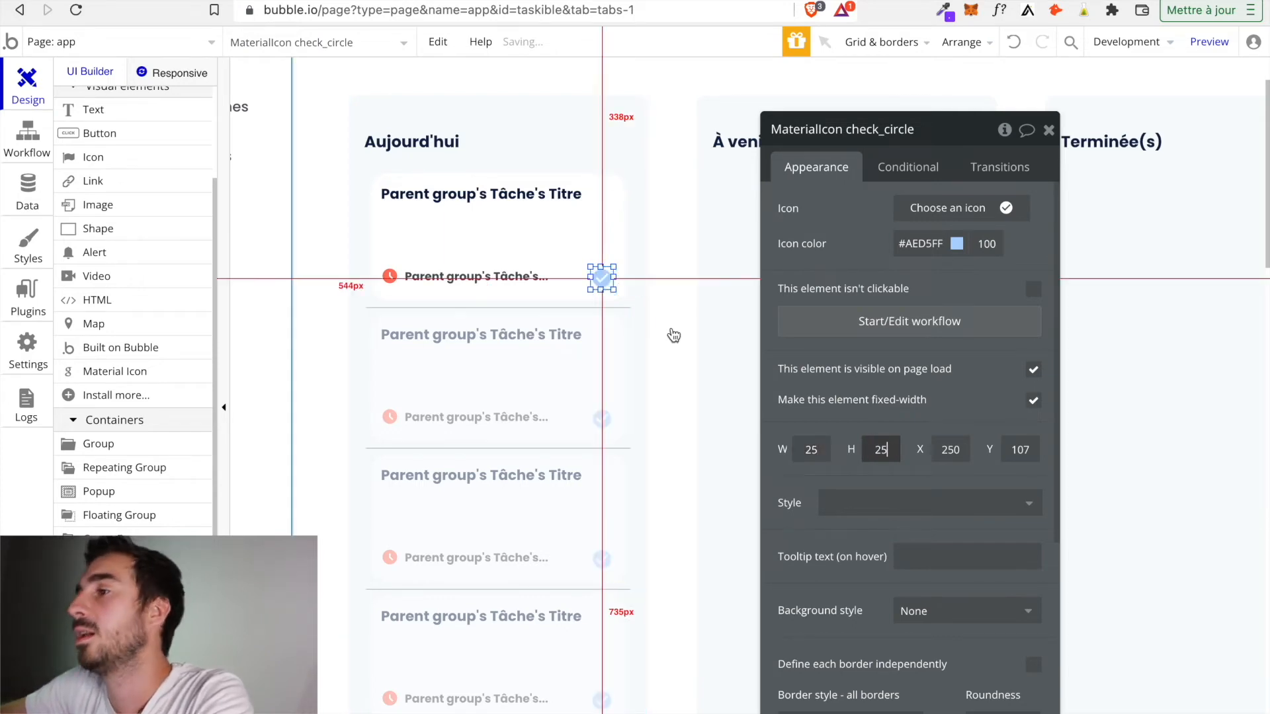
Rename the card's check icon to MaterialIcon terminée.
click(672, 330)
click(601, 278)
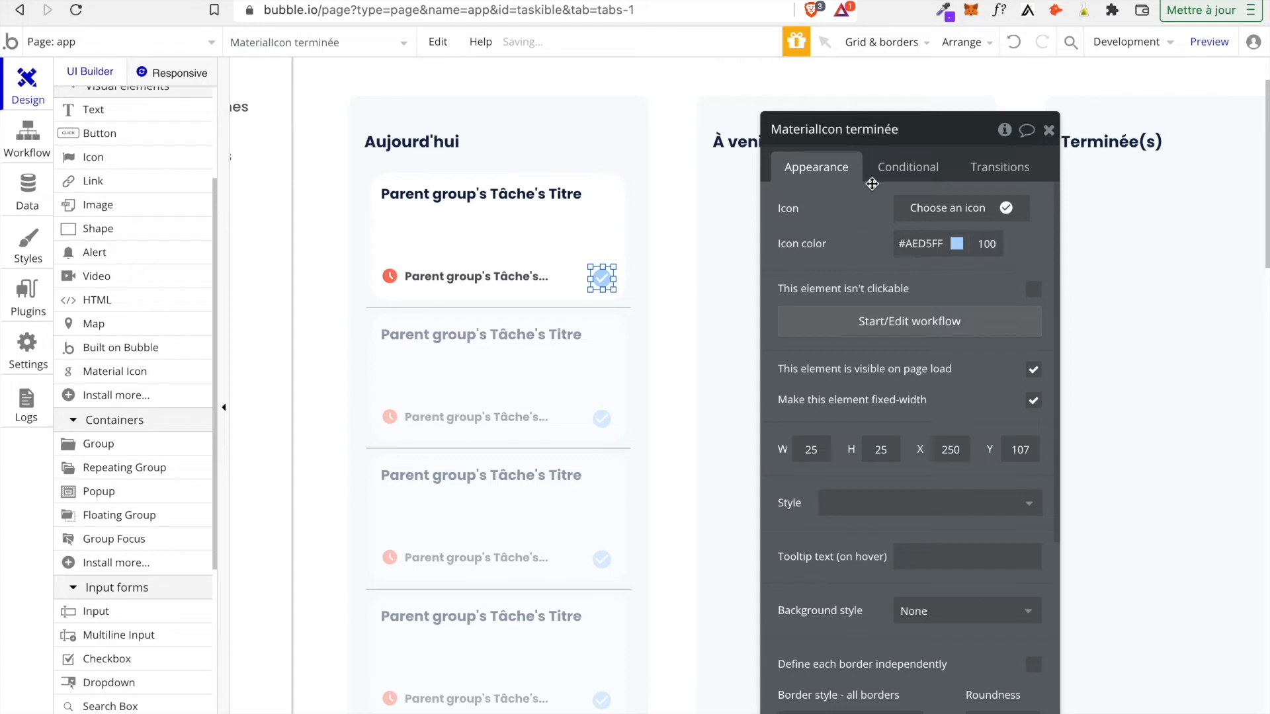
click(1048, 130)
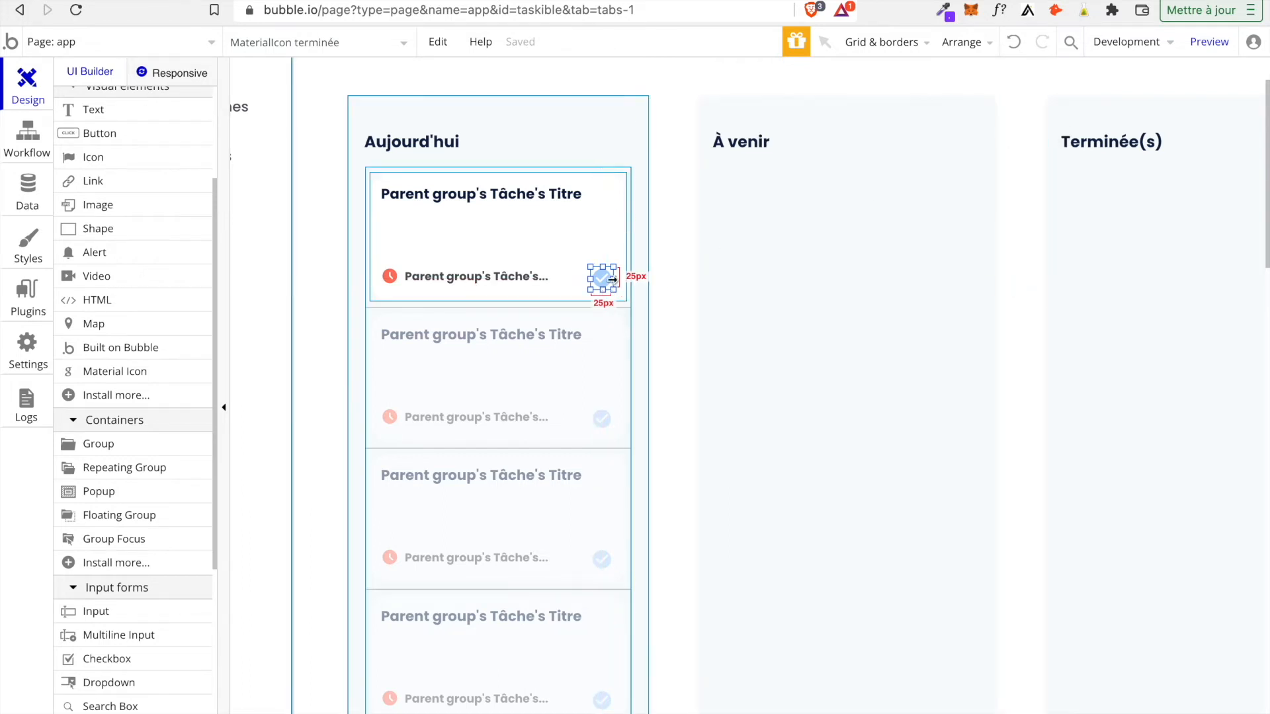
Wrap the check icon in its own Tâche group and extend the group's left edge to a width of 35 px.
right_click(600, 283)
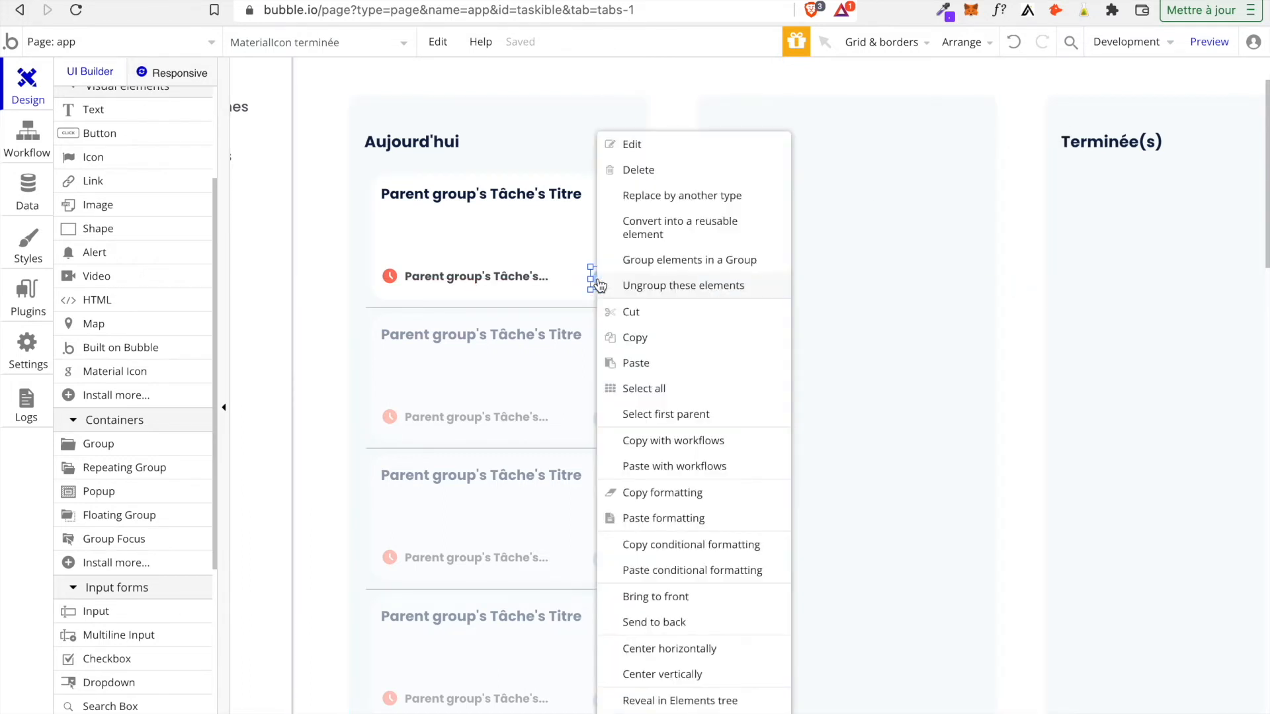
click(657, 266)
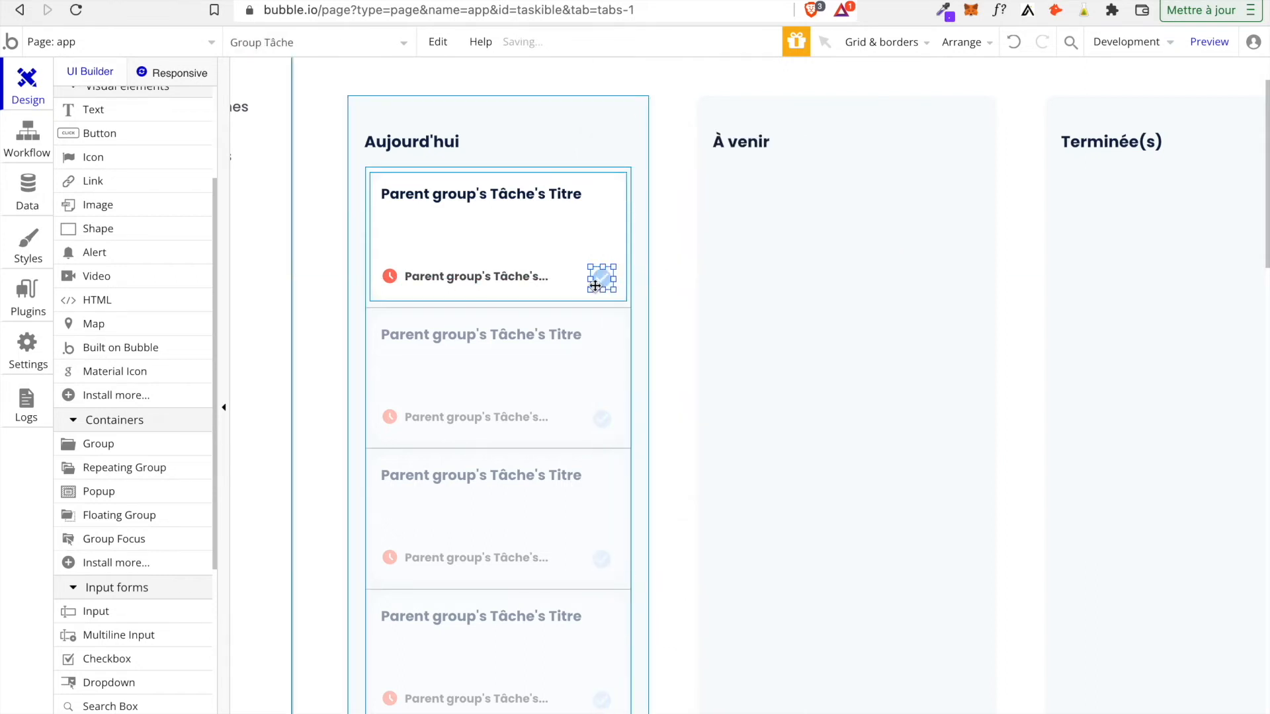
drag(587, 280, 579, 281)
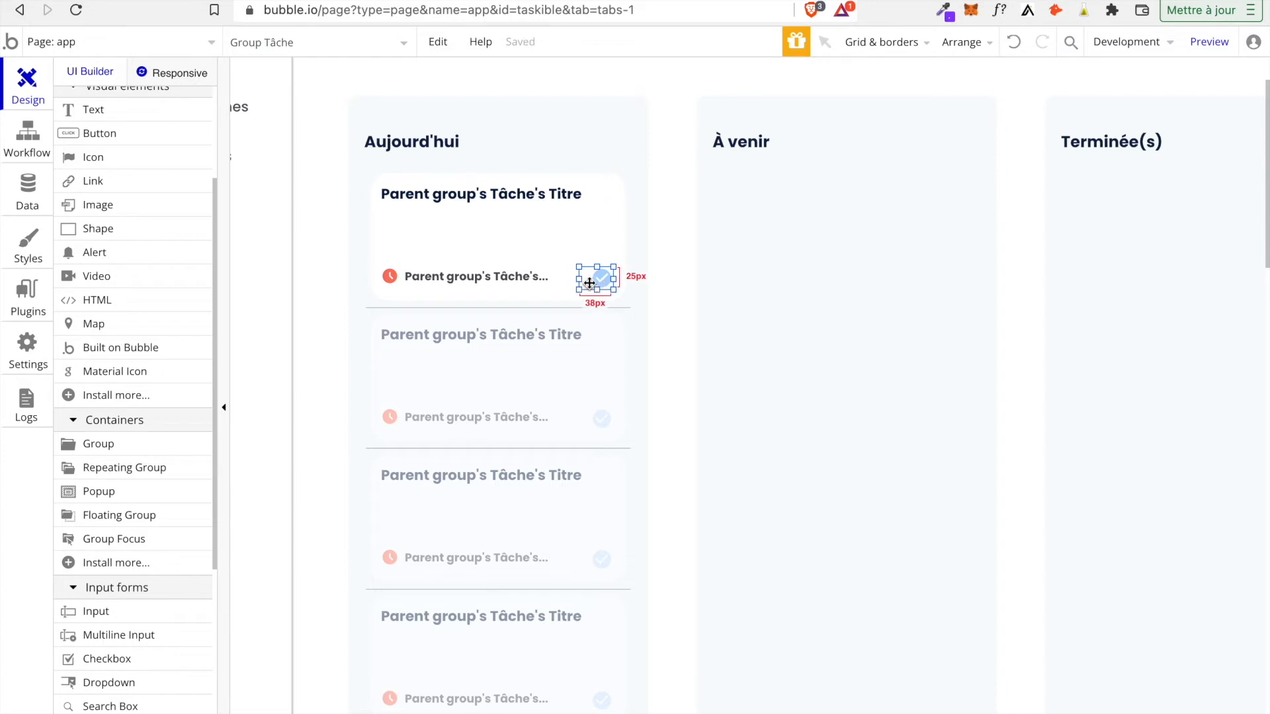
drag(580, 281, 582, 281)
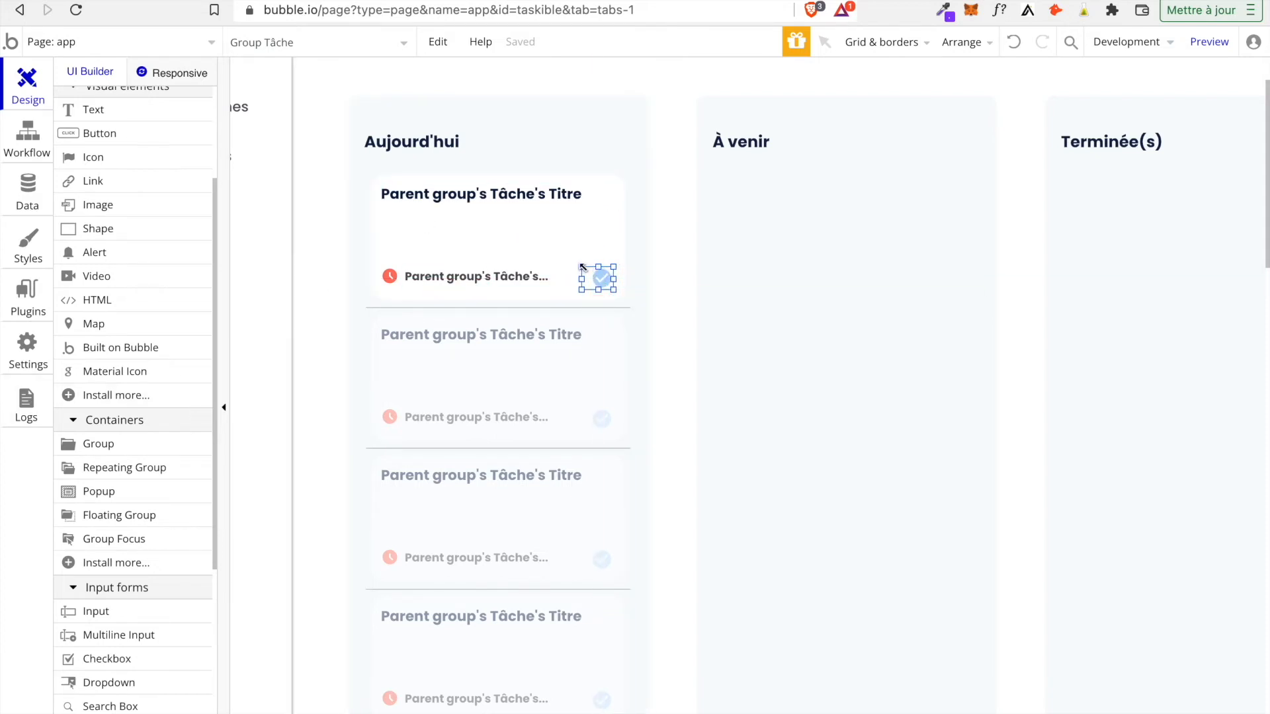
Duplicate the check icon's group and place the copy in the card's upper right corner, beside the task title.
drag(599, 277, 609, 283)
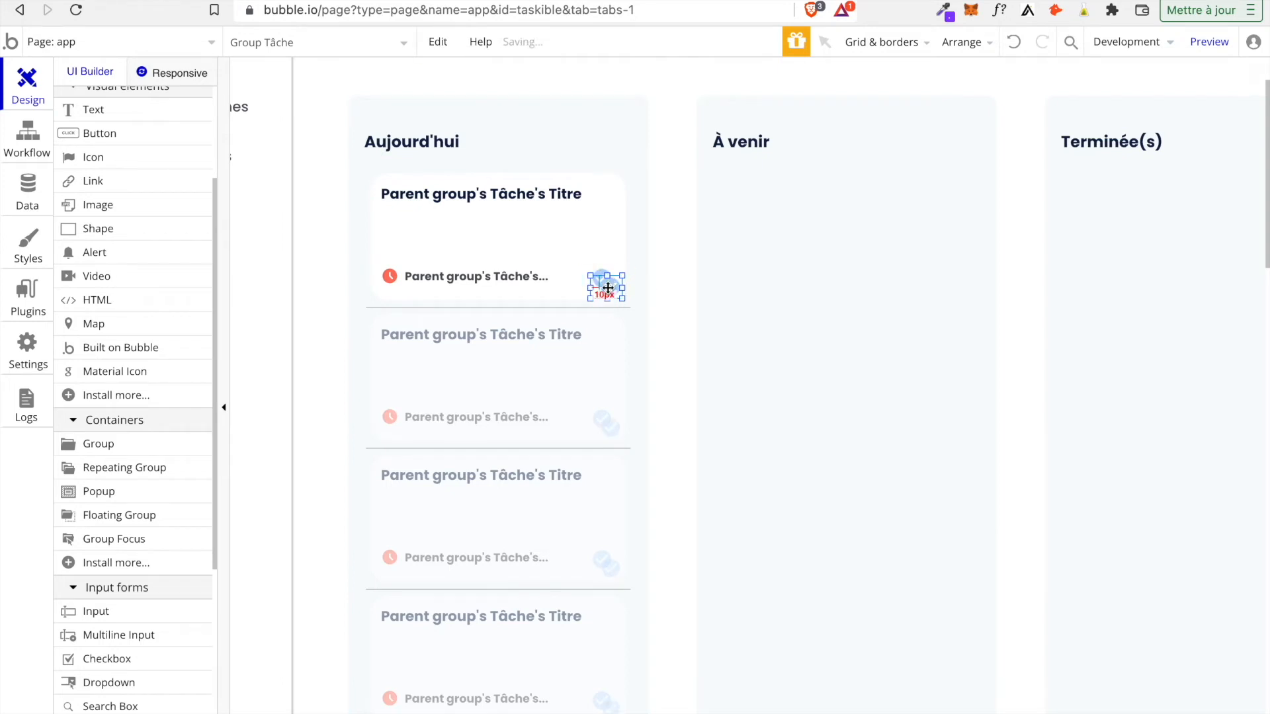
drag(595, 297, 591, 213)
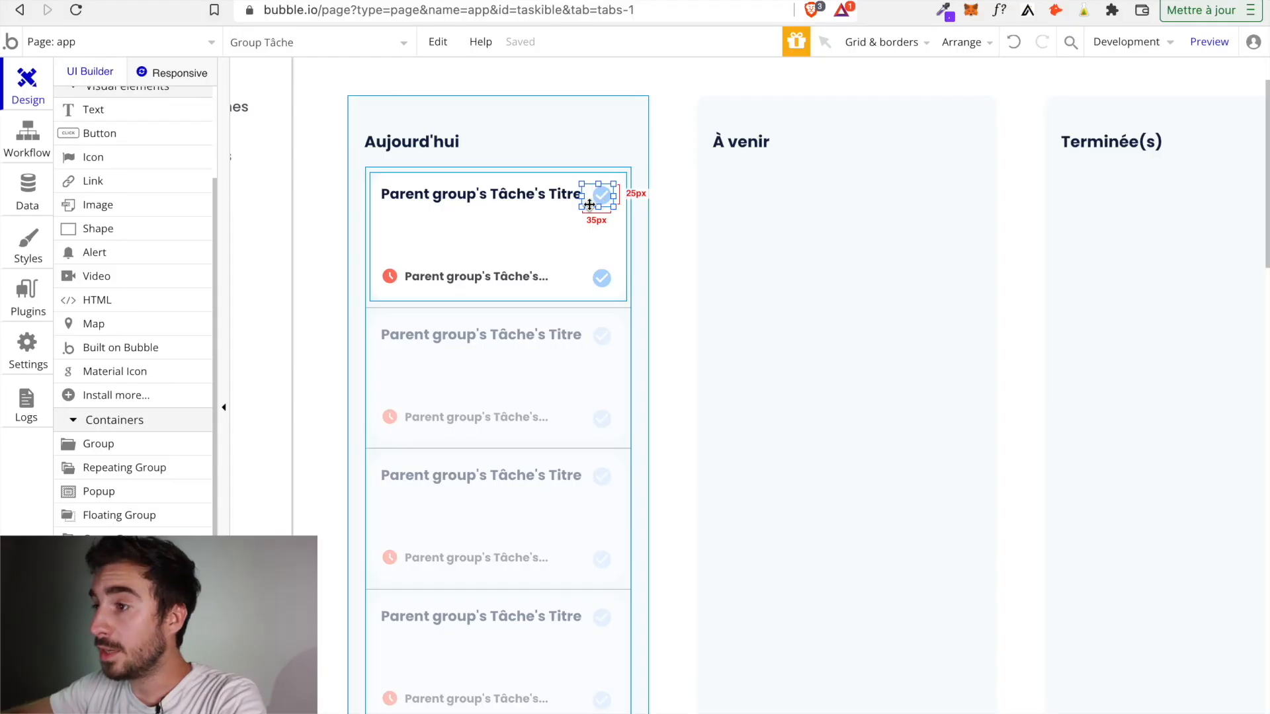
drag(588, 208, 594, 200)
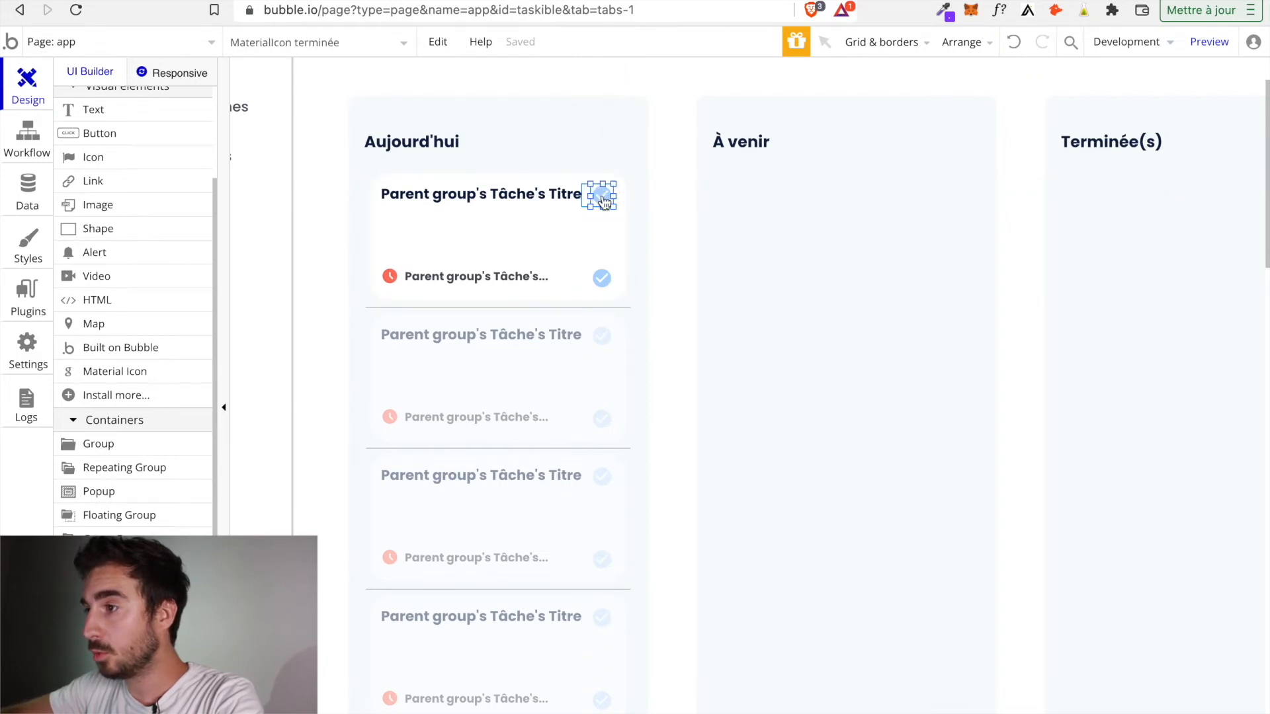
Change the duplicated icon beside the title to the edit pencil.
double_click(603, 202)
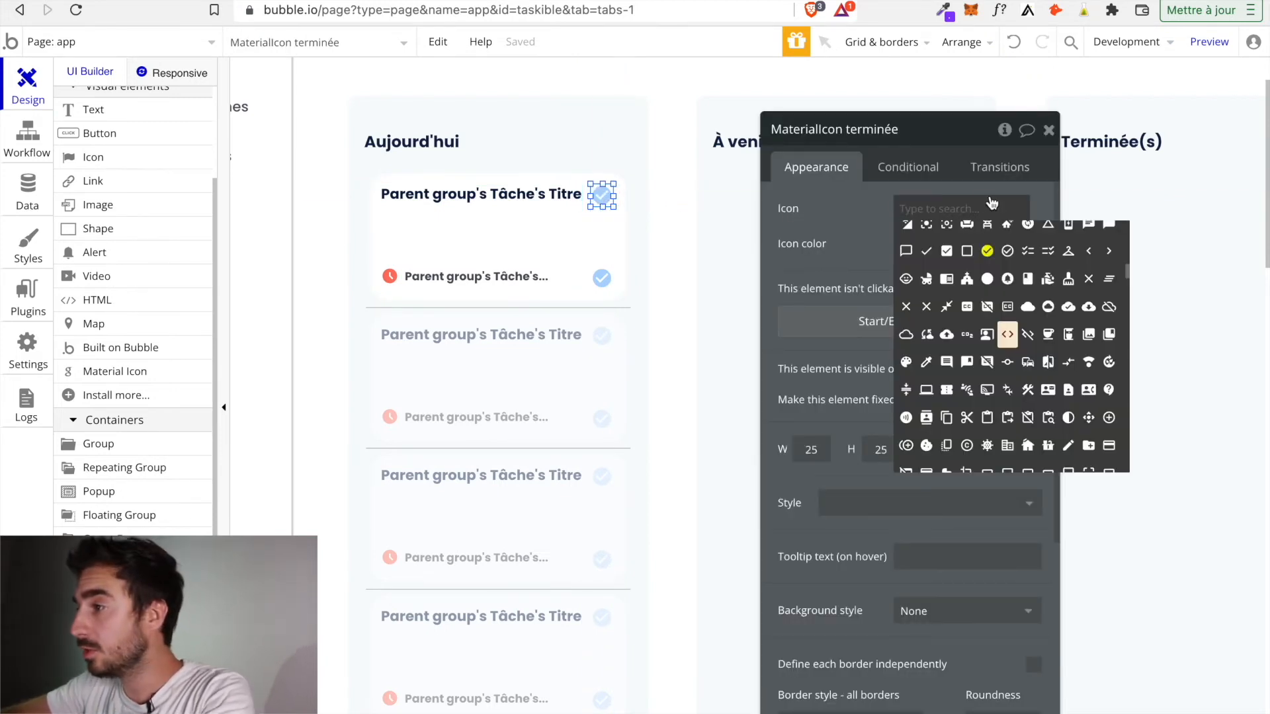
click(968, 207)
click(970, 209)
click(970, 209)
click(970, 209)
text(e)
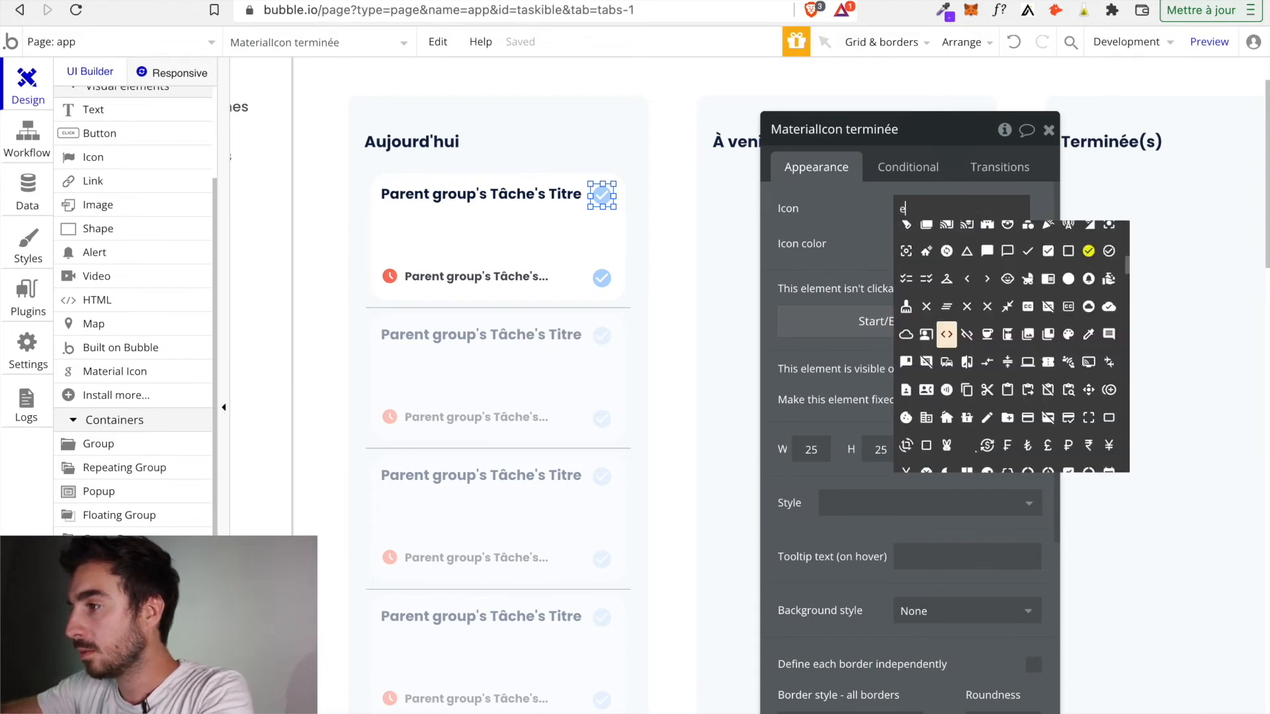
text(dit)
click(967, 263)
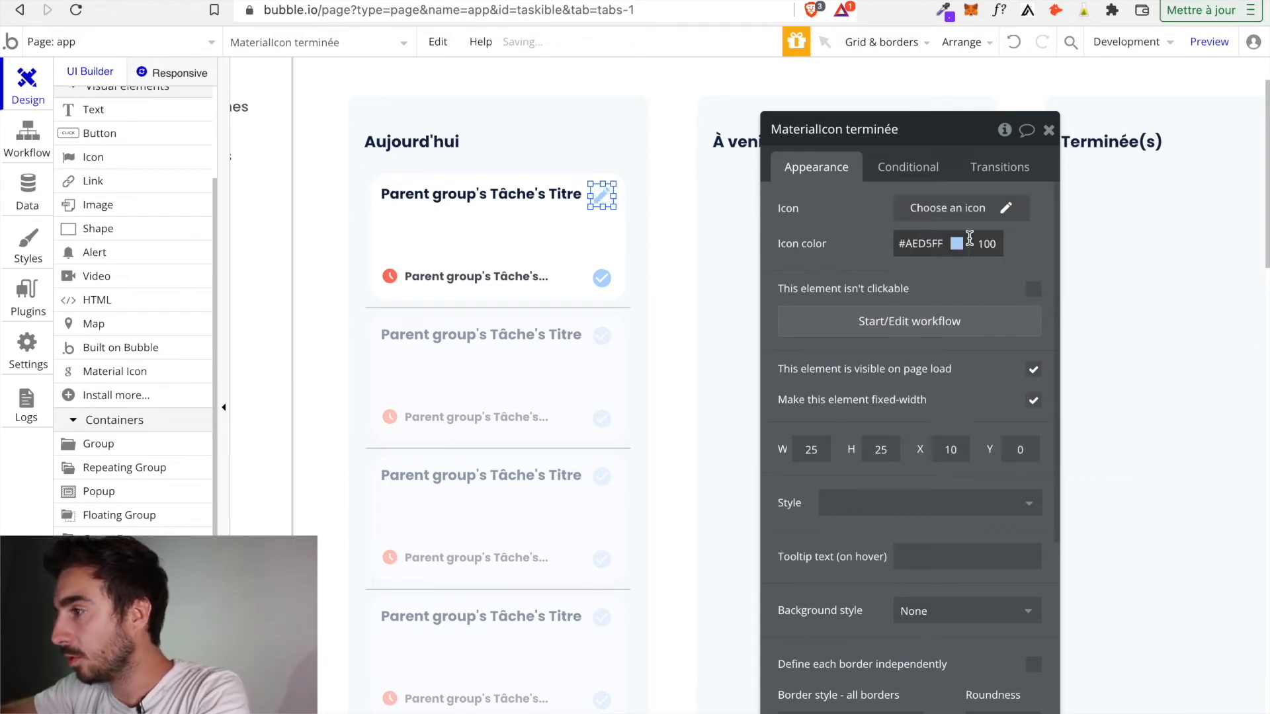
Set the pencil icon's width and height to 20.
click(816, 449)
key(BackSpace)
text(0)
key(Tab)
text(2)
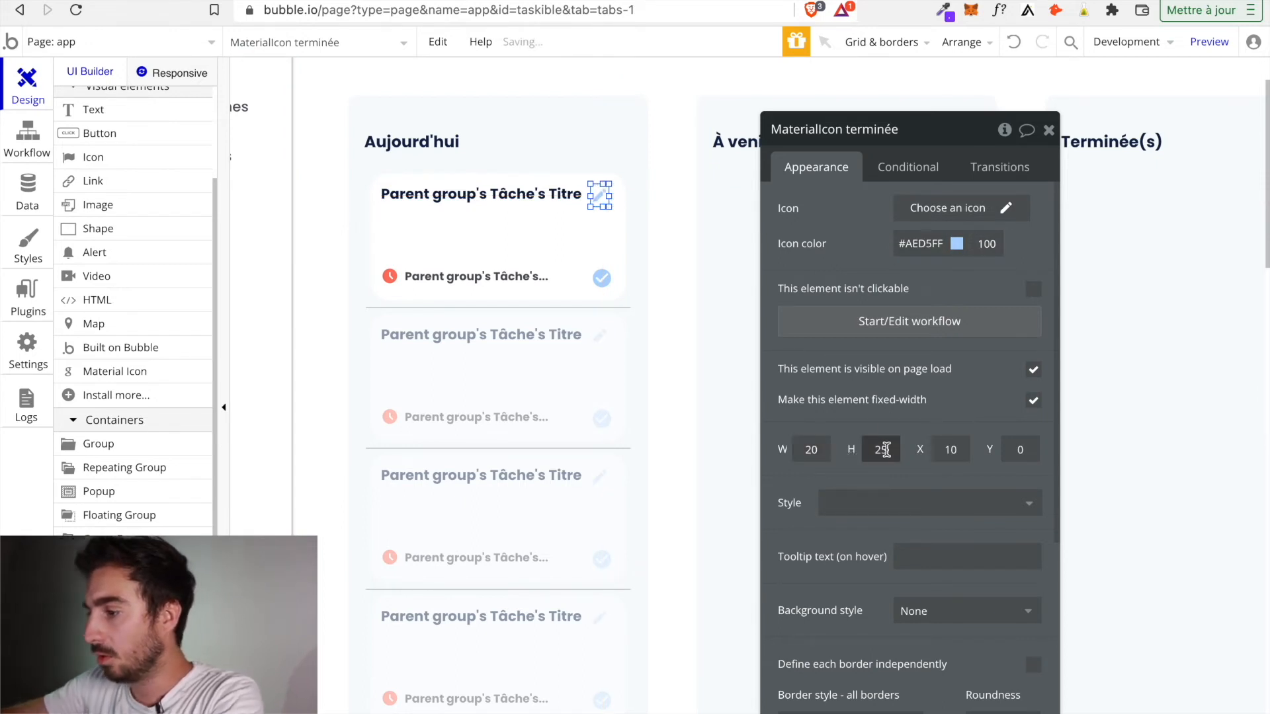
text(0)
click(906, 425)
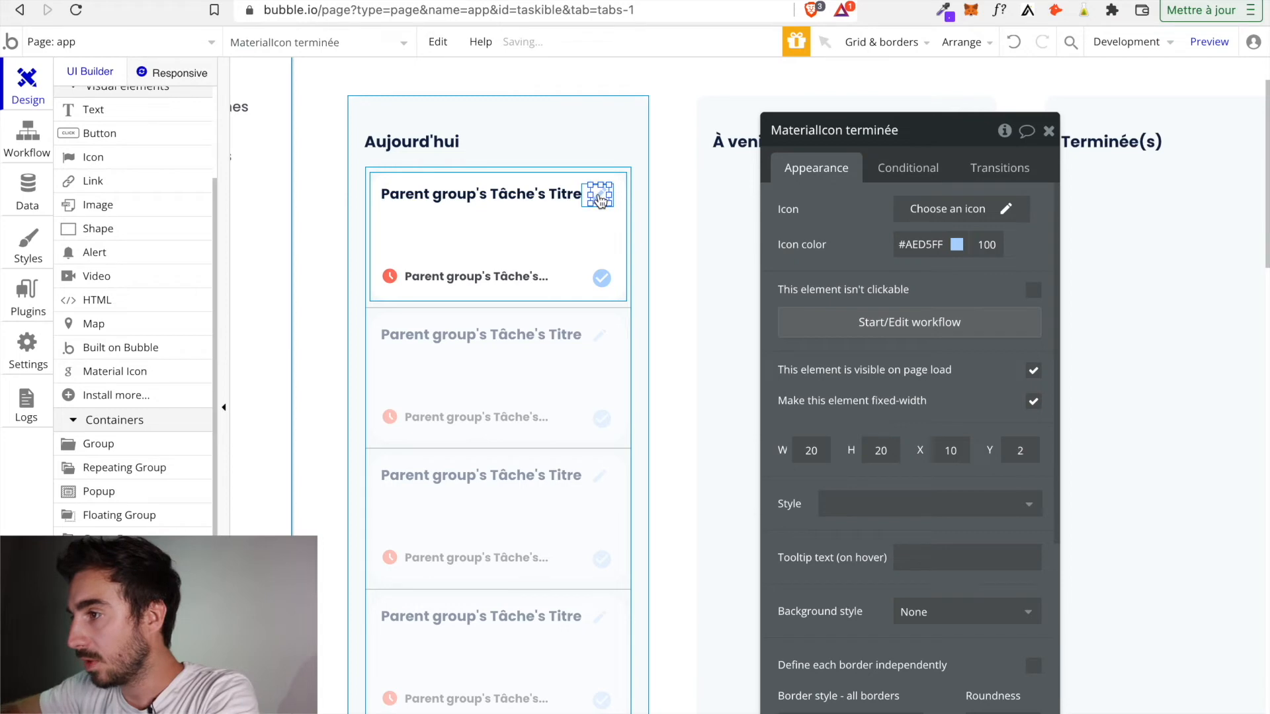
Center the pencil icon vertically within its group and position it at X 12, Y 2.
right_click(599, 200)
click(671, 662)
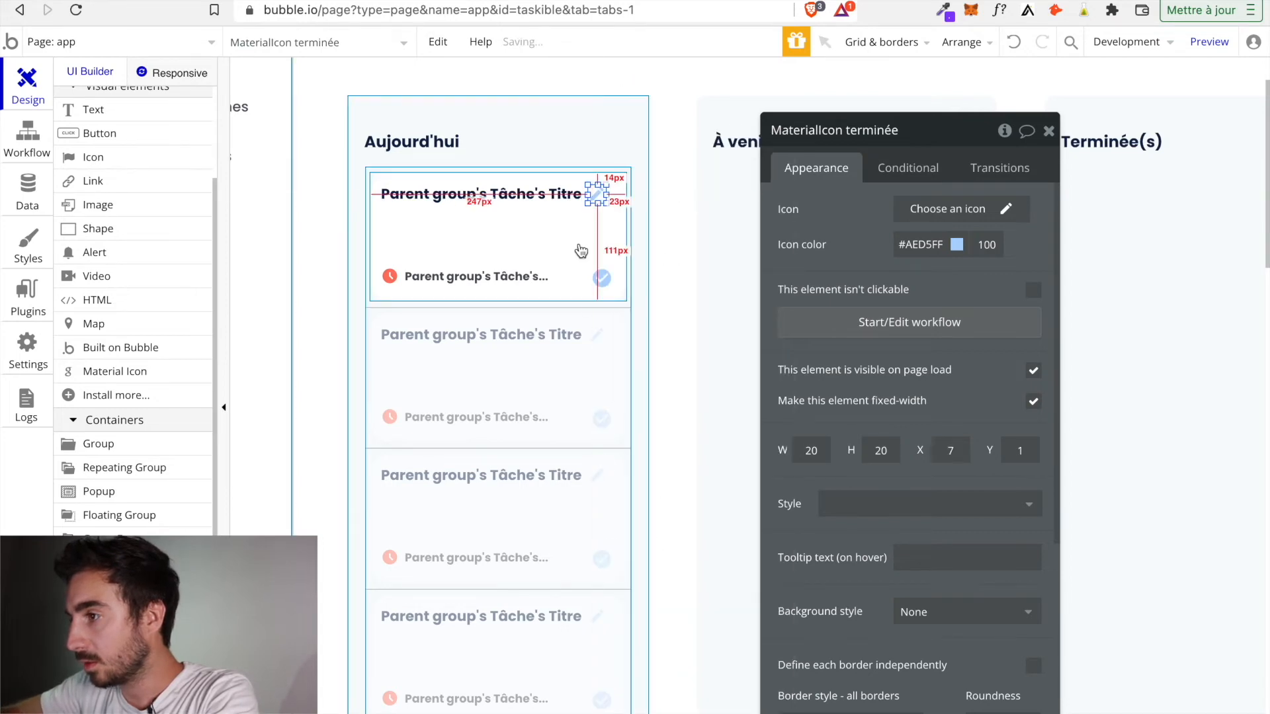
right_click(597, 195)
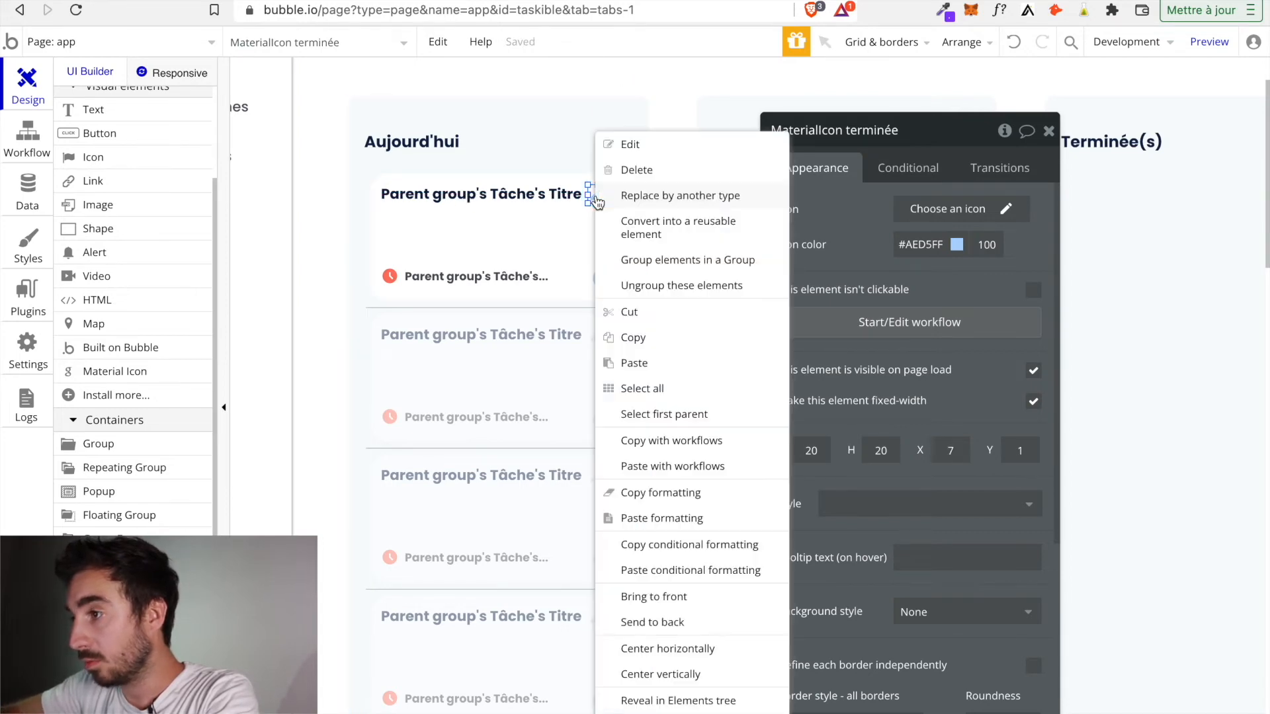
click(672, 678)
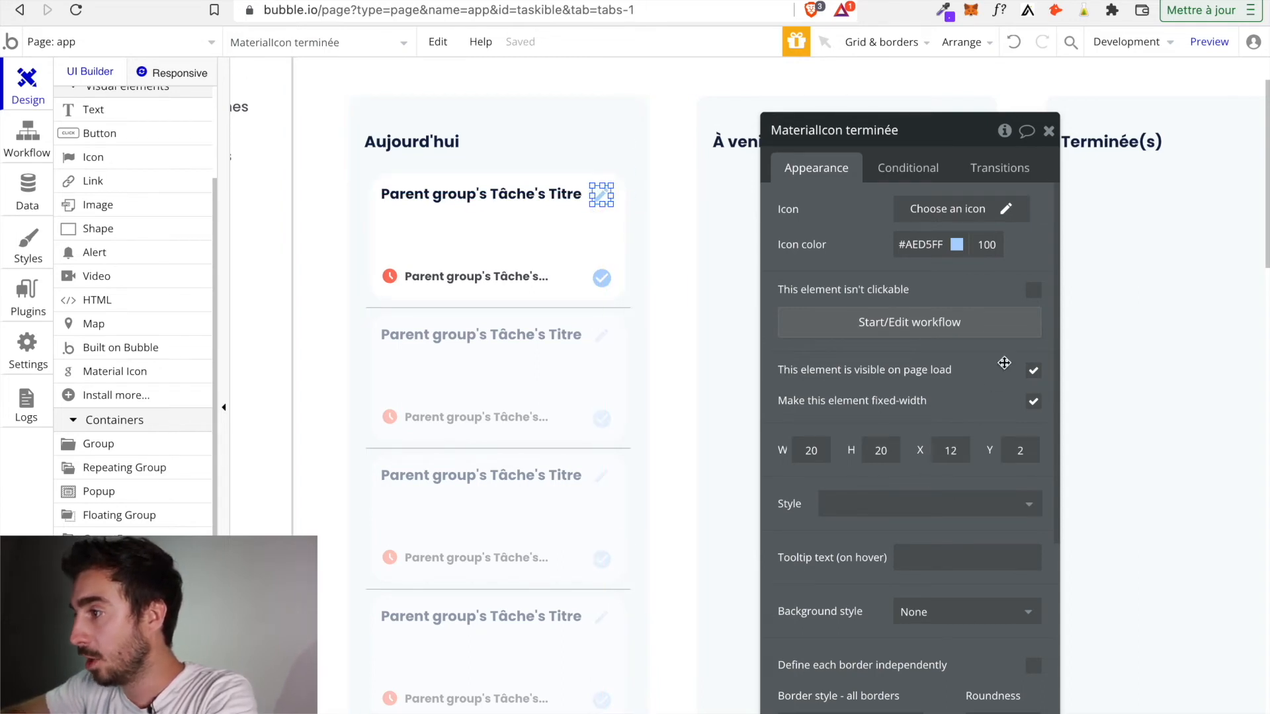
Copy the deadline text's color #50515A and apply it to the pencil icon.
drag(948, 244, 902, 245)
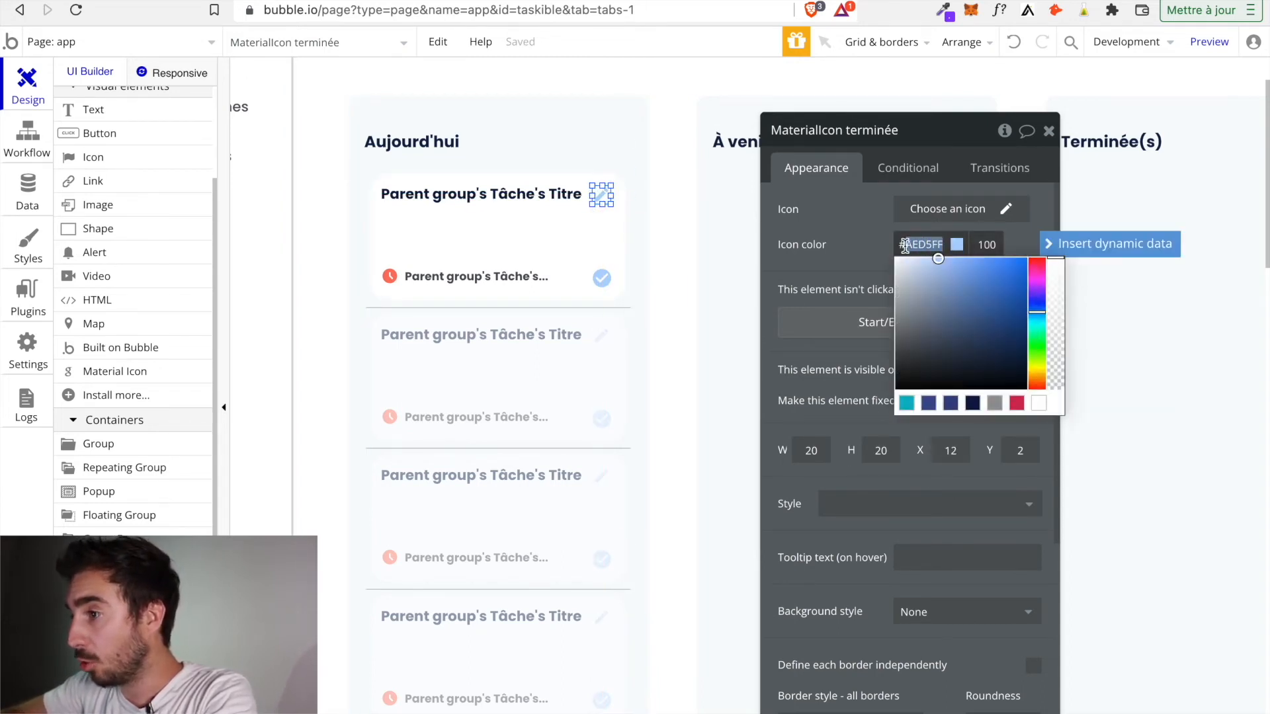
click(529, 277)
scroll(1052, 436, down, 5)
double_click(997, 518)
key(ctrl+c)
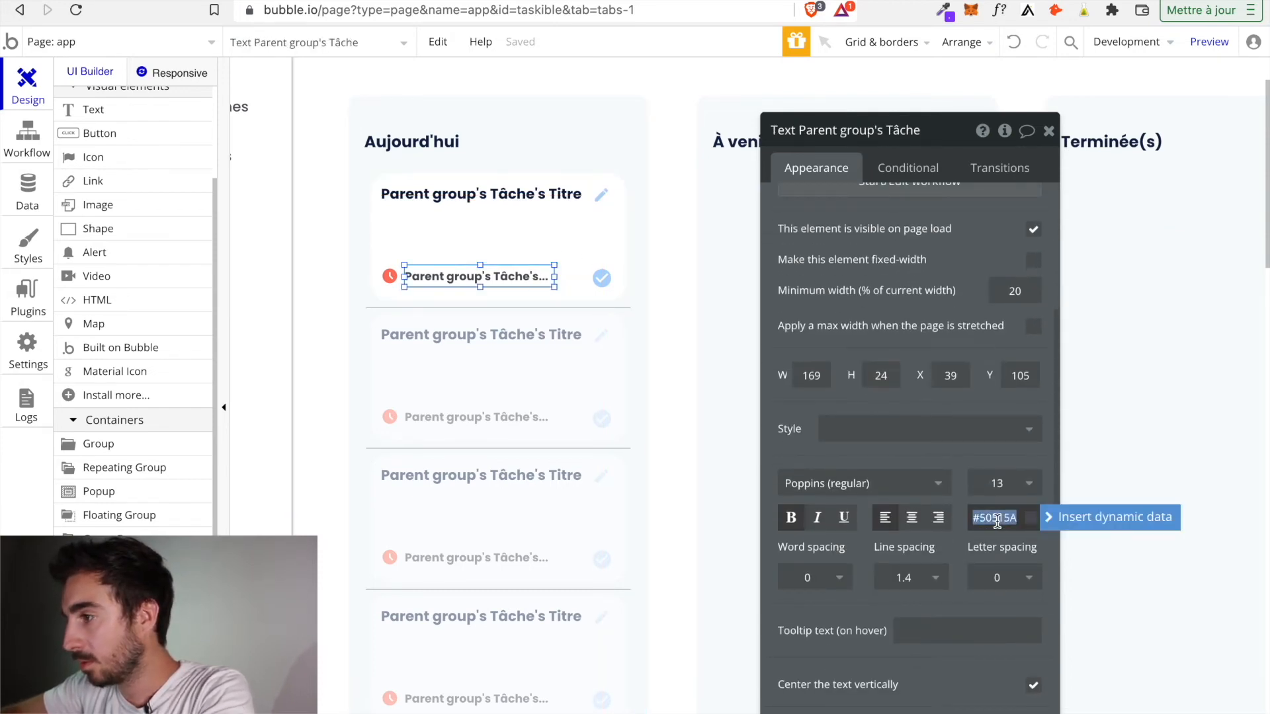
click(600, 195)
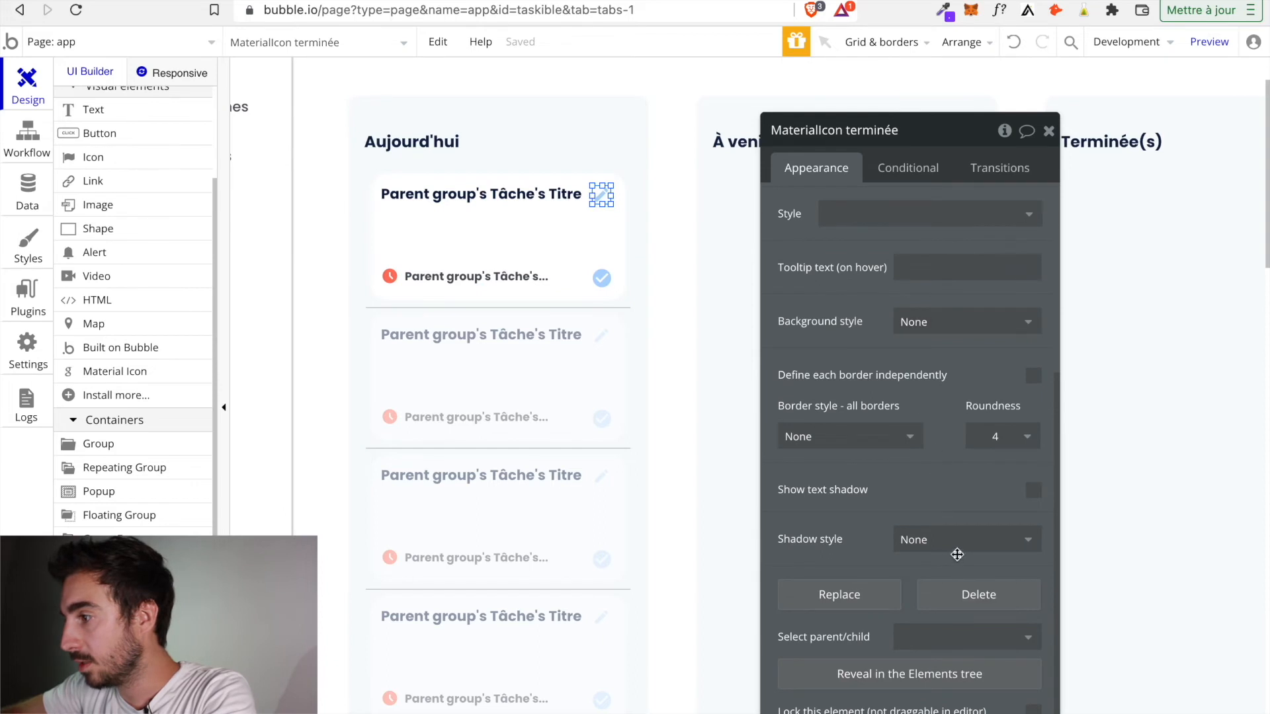
scroll(955, 502, up, 5)
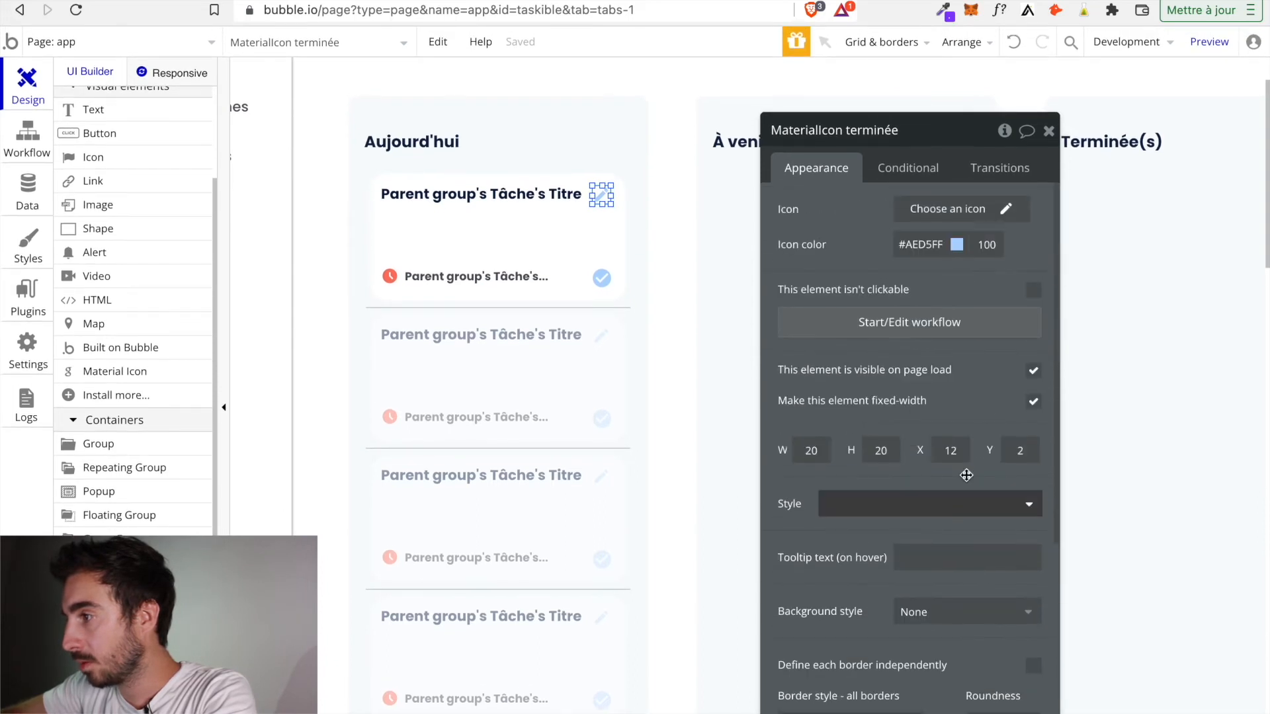
double_click(944, 243)
key(ctrl+v)
key(Return)
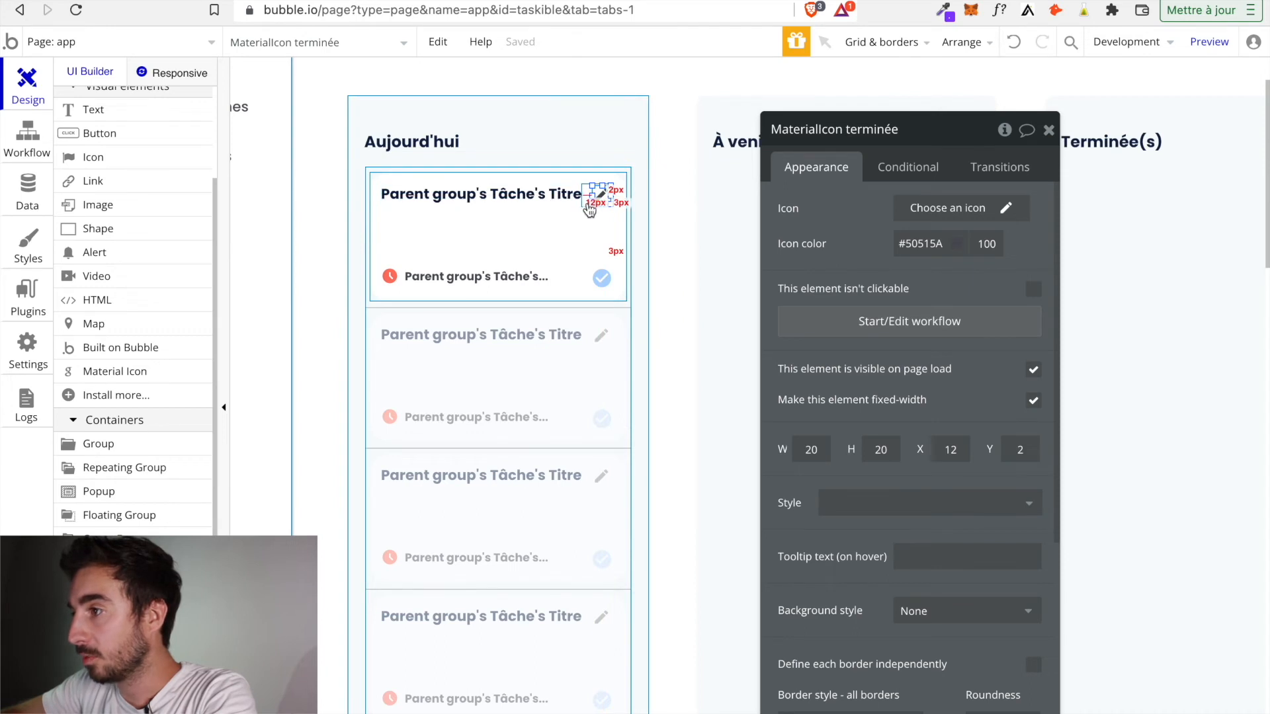
Rename the pencil icon to MaterialIcon edit.
click(900, 136)
key(BackSpace)
key(BackSpace)
key(BackSpace)
key(BackSpace)
text(edit)
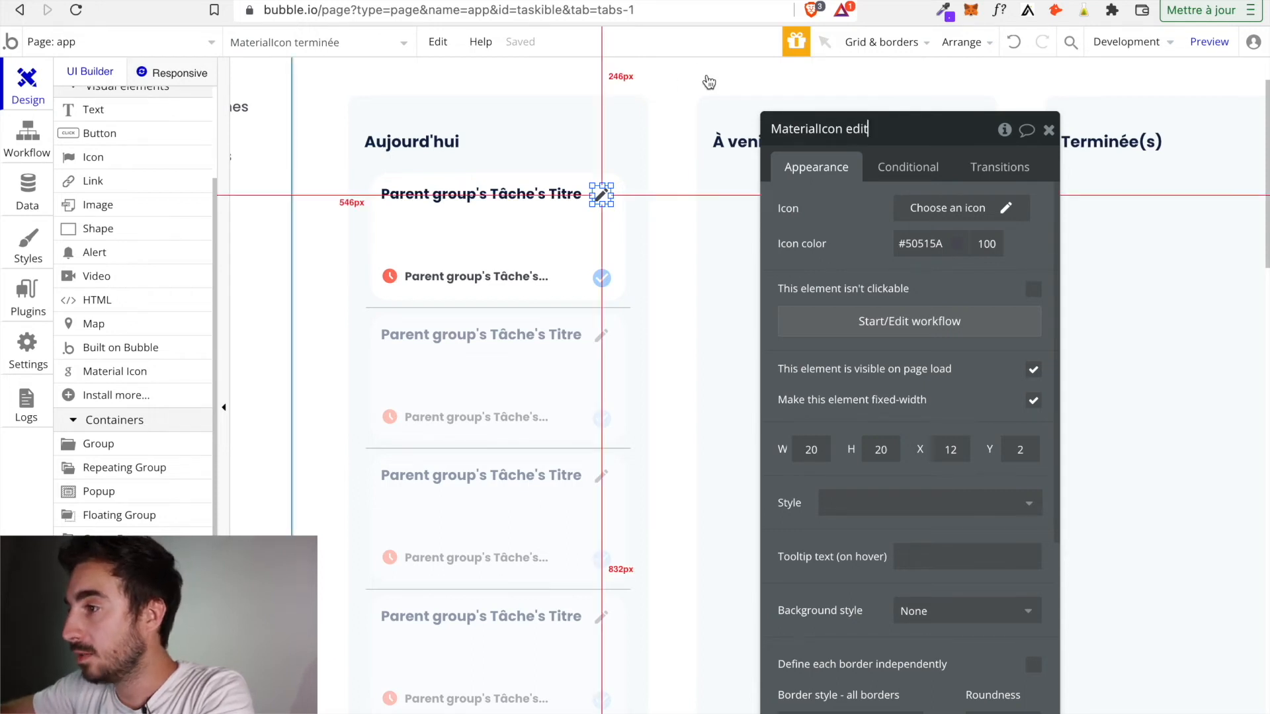
Rename the group around the pencil icon to Group Tâche edit.
click(586, 199)
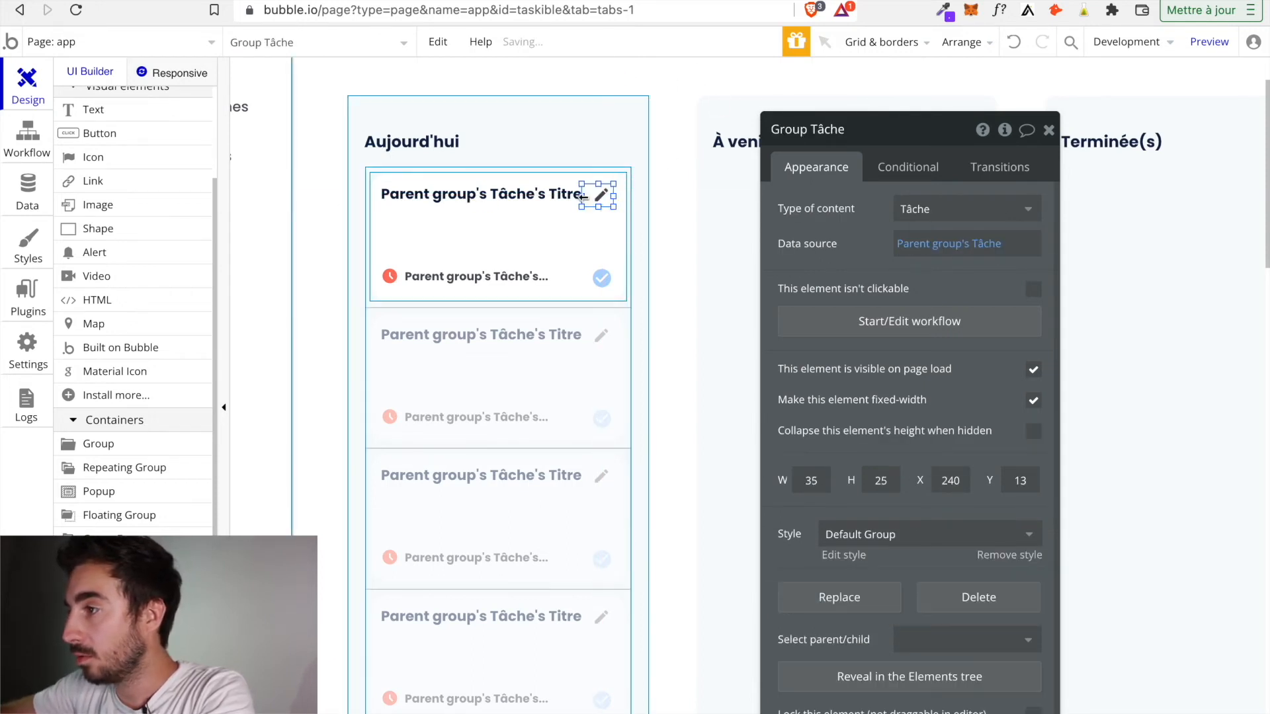
click(844, 132)
text(e)
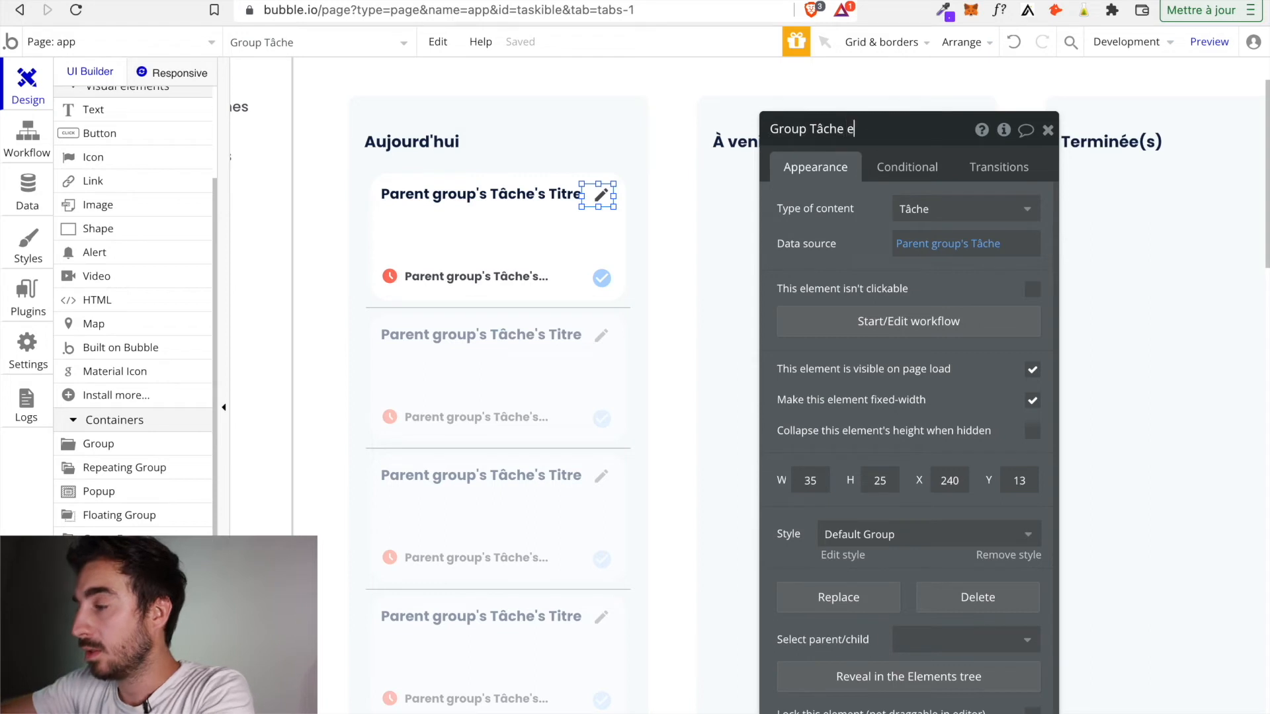
text(dit)
key(Return)
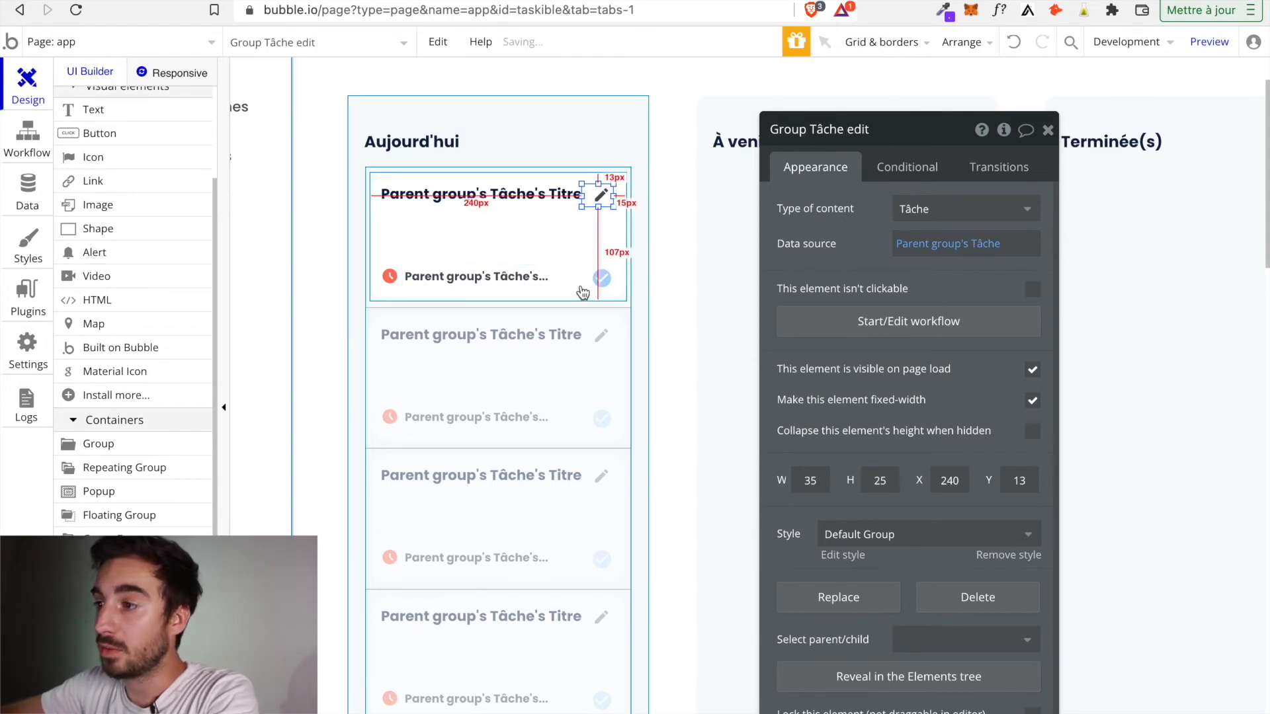
Rename the group around the check icon to Group Tâche terminée and close its properties.
click(587, 282)
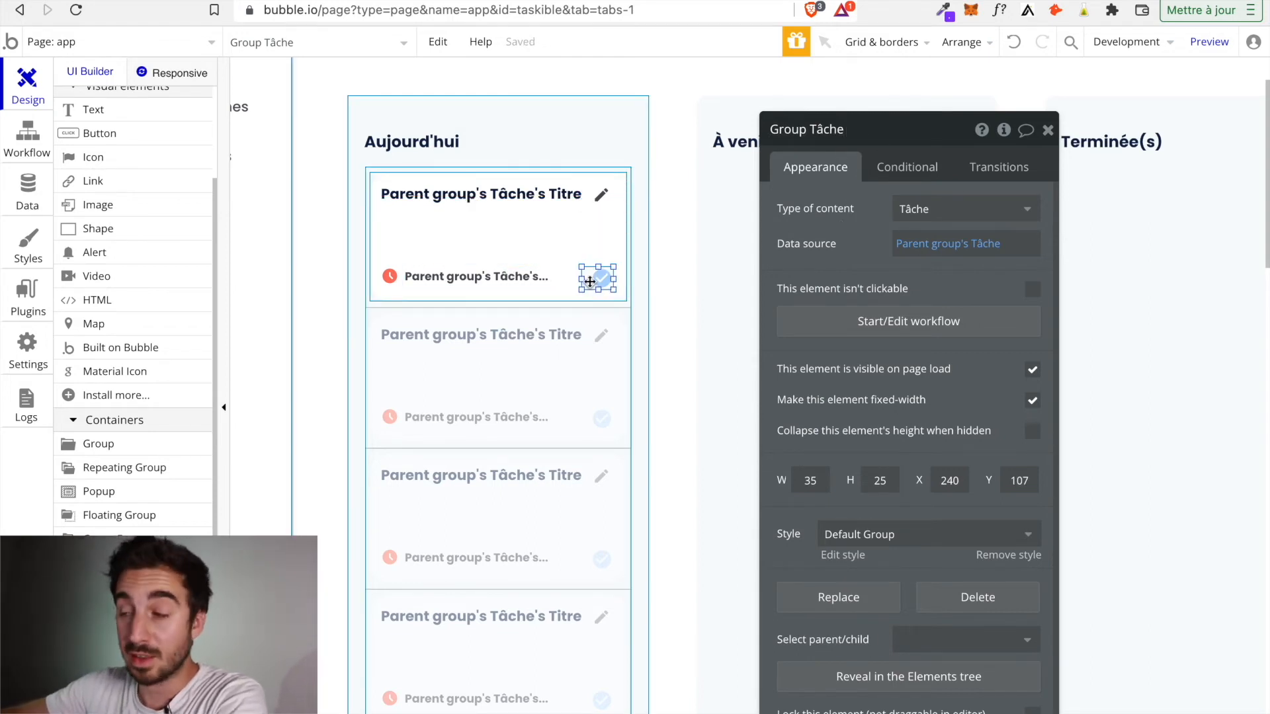
click(847, 130)
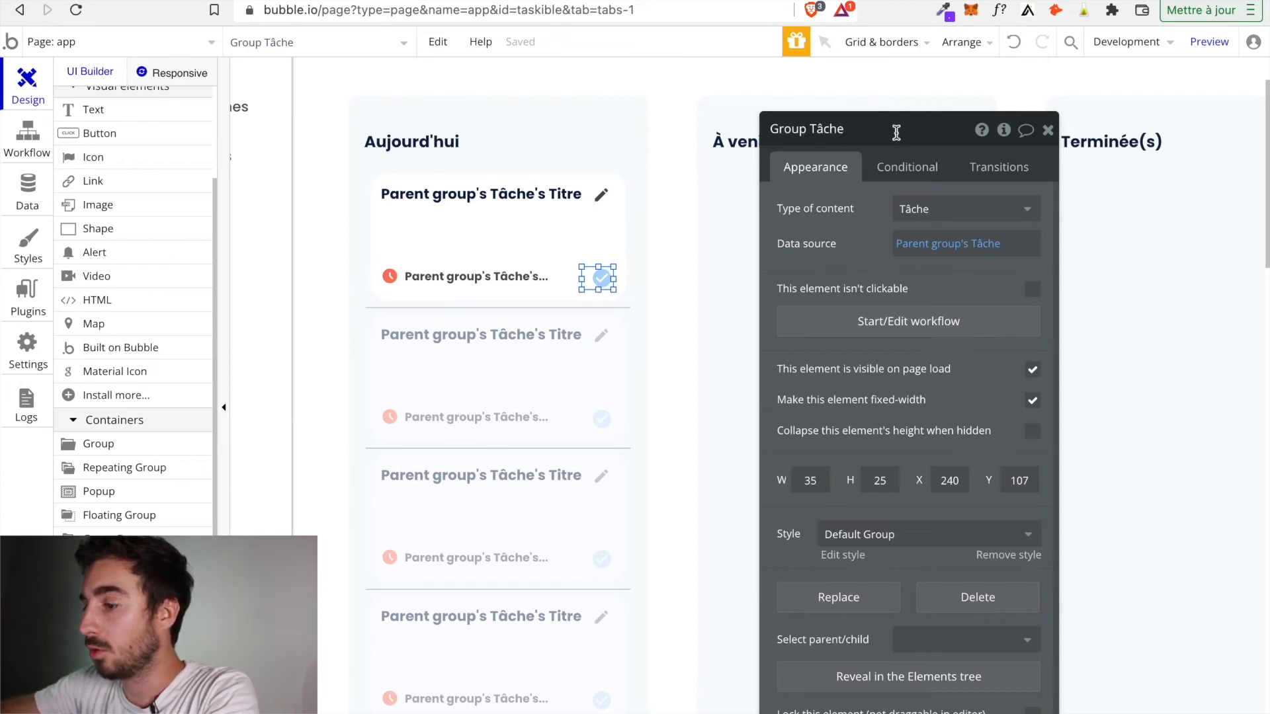
text(terminée)
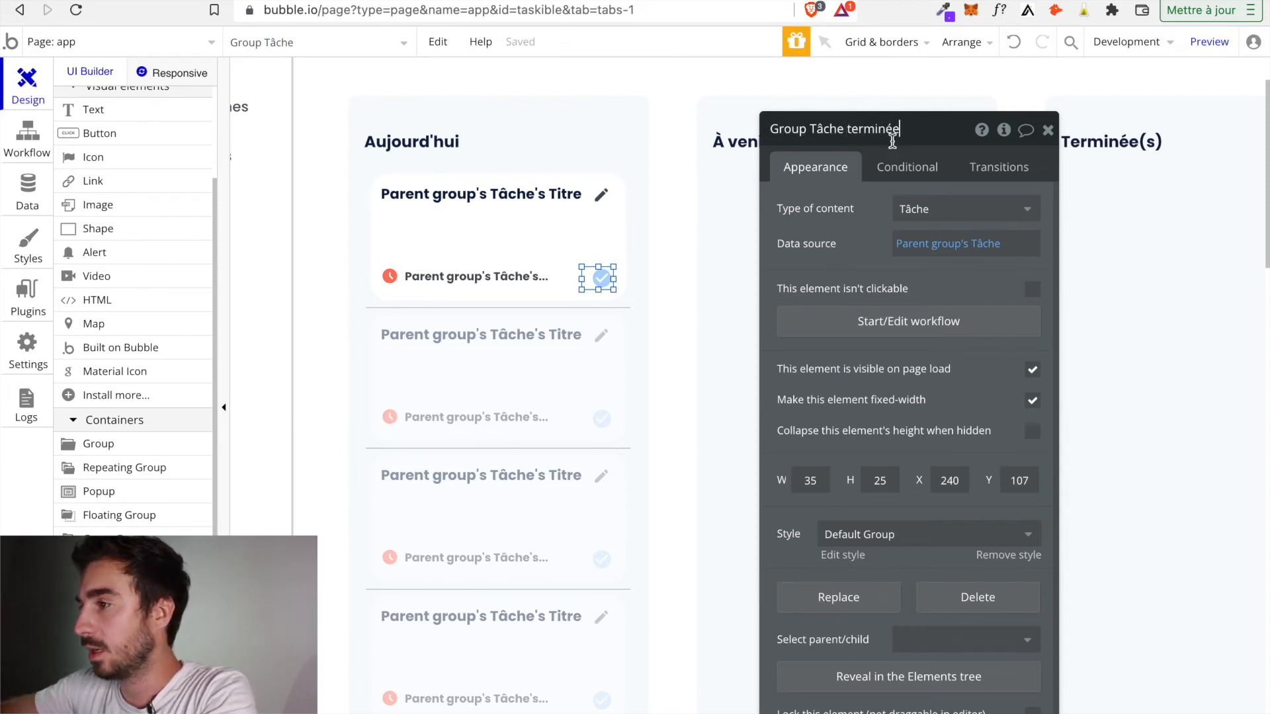
key(Return)
click(1049, 130)
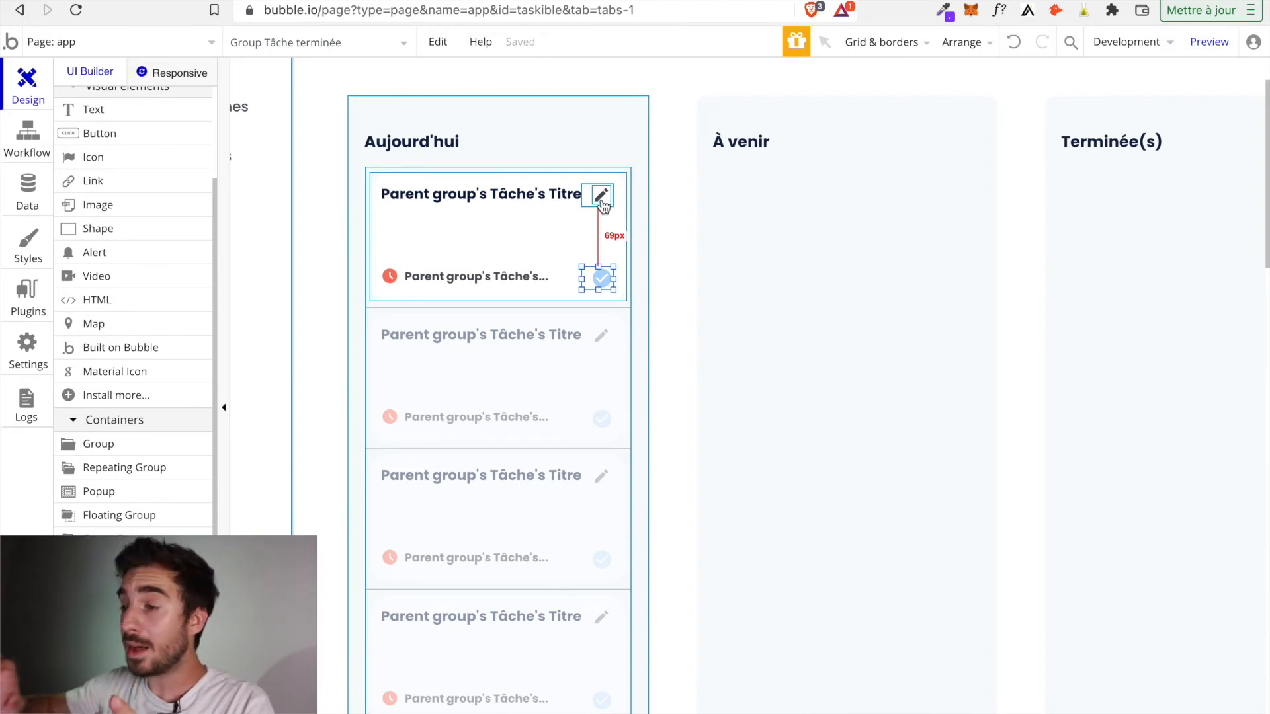
Copy the repeating group of today's tasks into the "À venir" column.
click(366, 169)
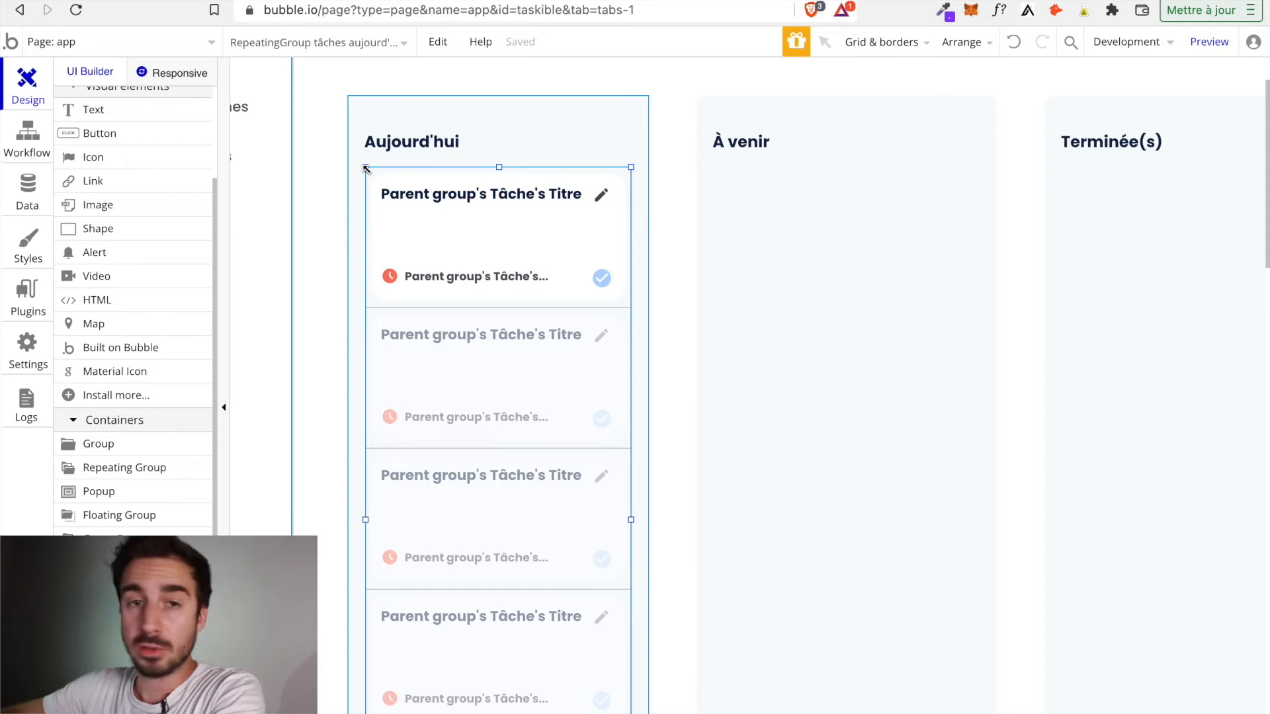
drag(366, 169, 822, 207)
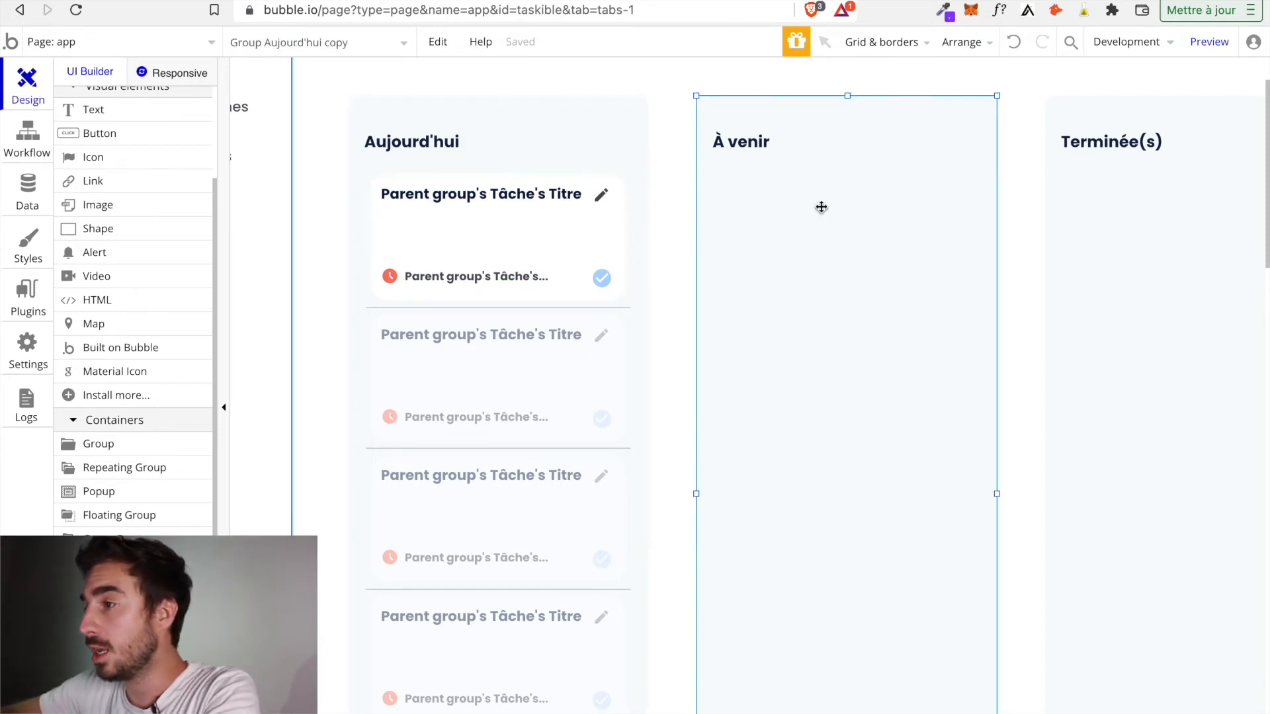
key(Right)
key(Down)
key(Down)
key(Down)
key(Down)
key(Down)
key(Down)
key(Down)
key(Down)
key(Down)
key(Down)
drag(902, 108, 912, 125)
key(super+z)
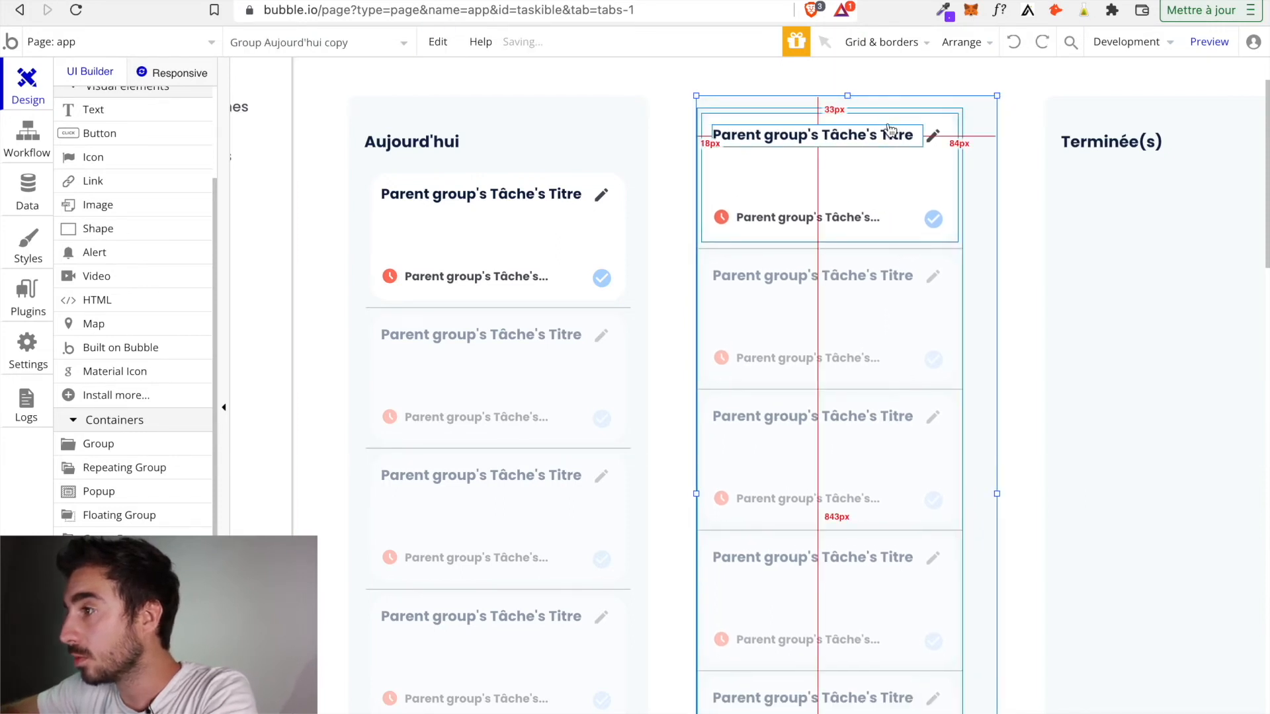
Move the copied repeating group below the "À venir" heading, level with the list in the "Aujourd'hui" column.
click(927, 114)
drag(926, 113, 944, 179)
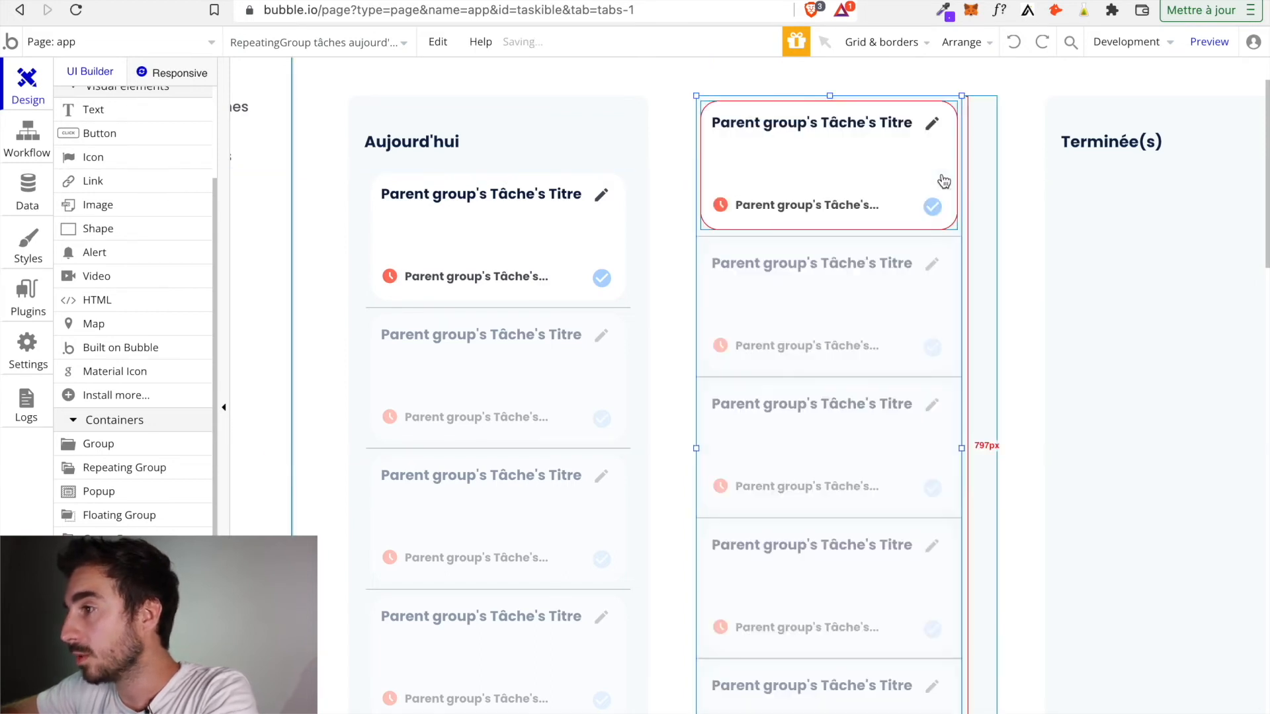
drag(948, 98, 966, 173)
click(1036, 250)
click(904, 228)
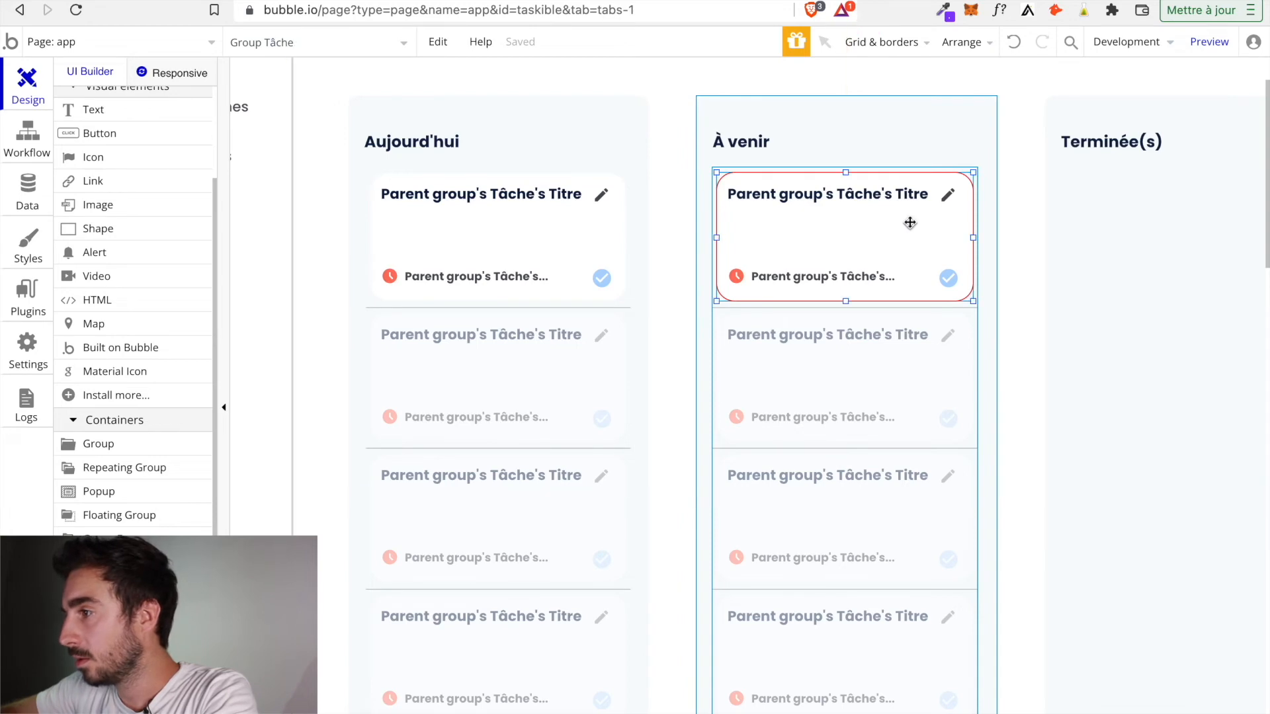
Change the deadline constraint of the "À venir" repeating group's task search to Deadline > Current date/time.
double_click(910, 223)
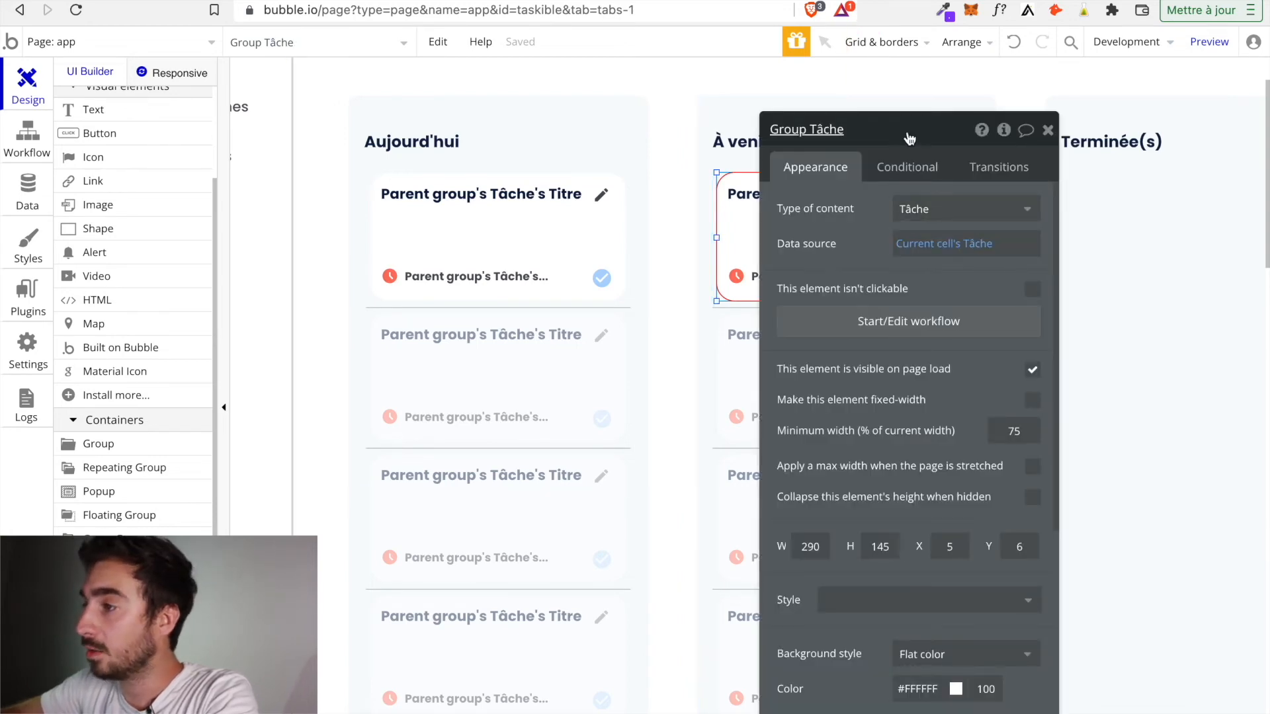
drag(909, 136, 1054, 183)
click(720, 306)
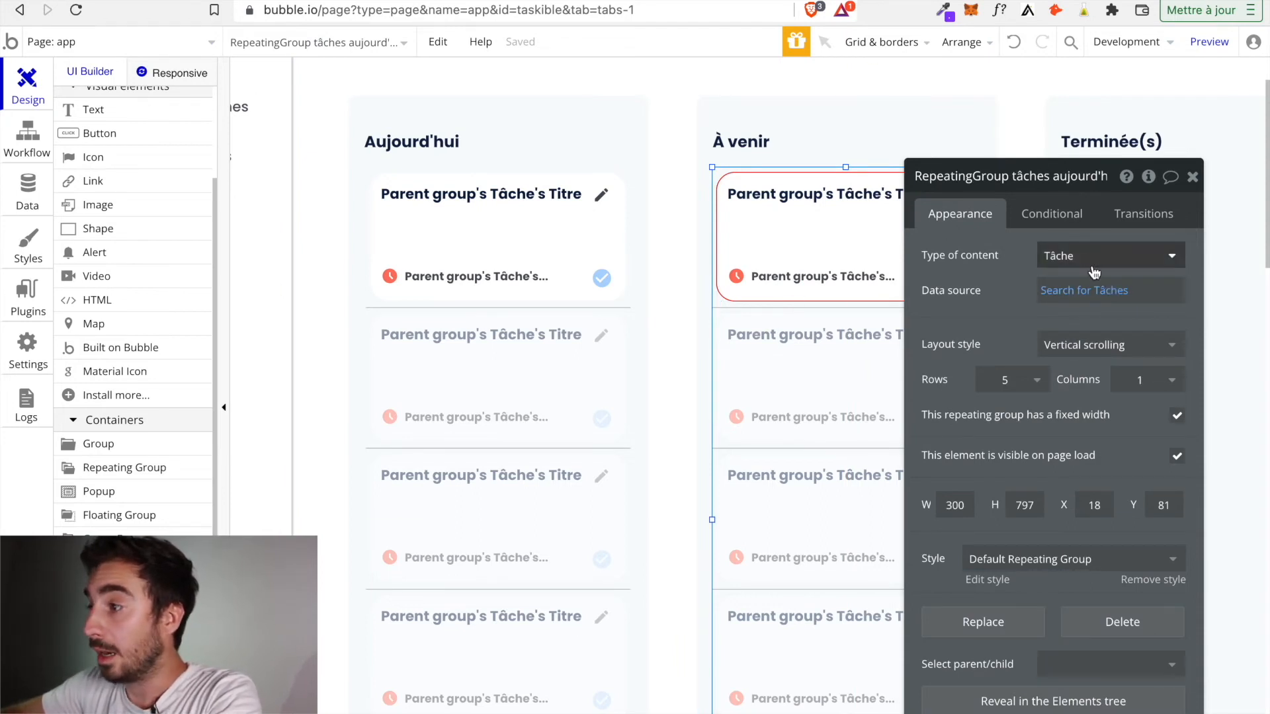
click(1102, 295)
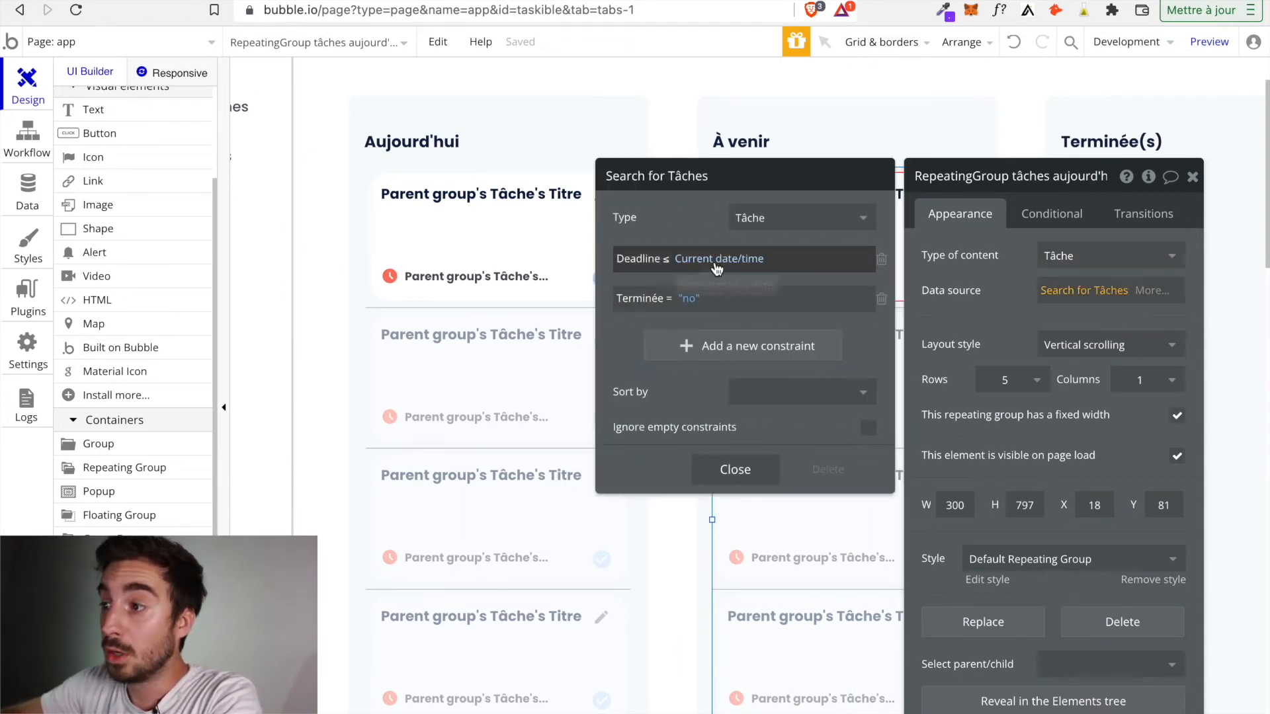
click(666, 262)
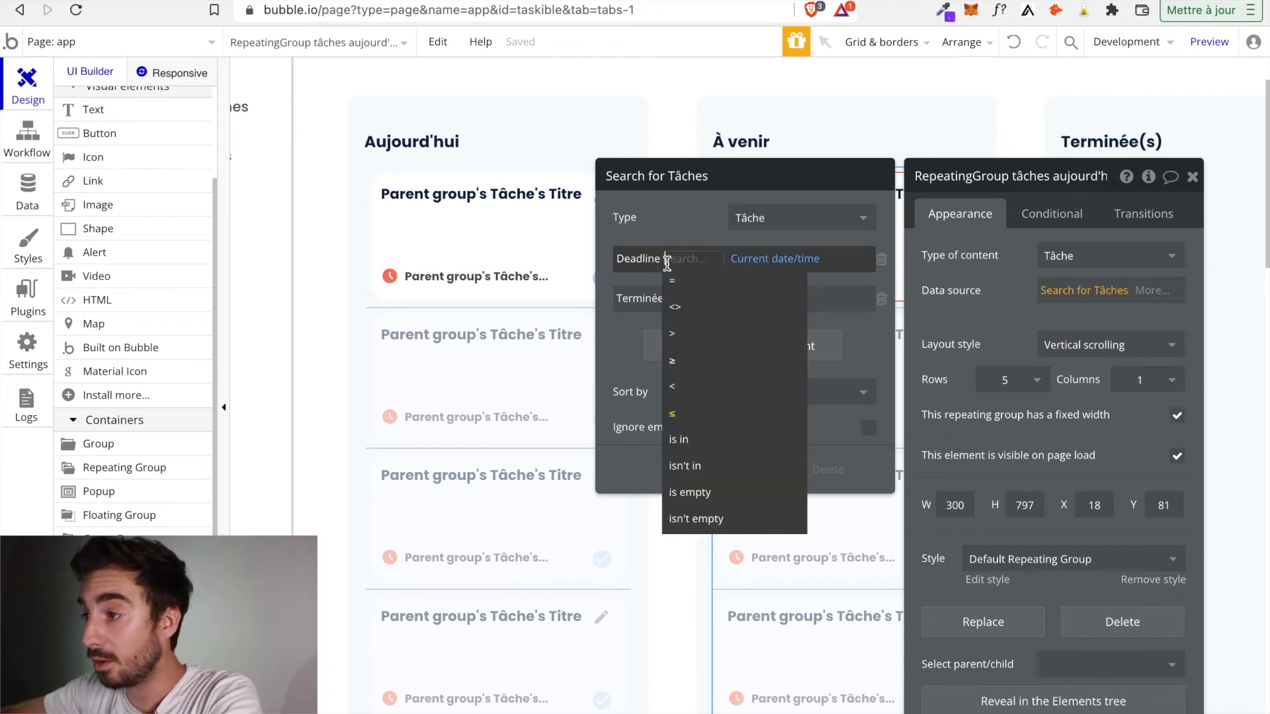
click(693, 337)
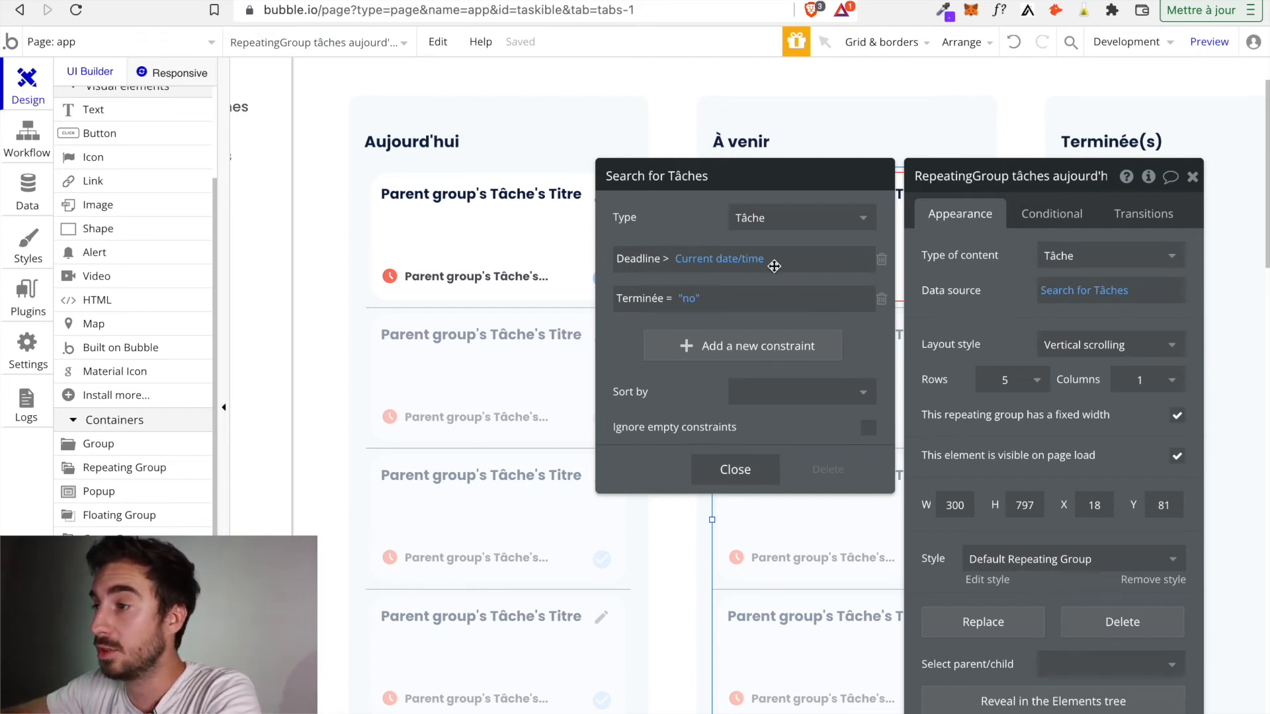
click(1192, 177)
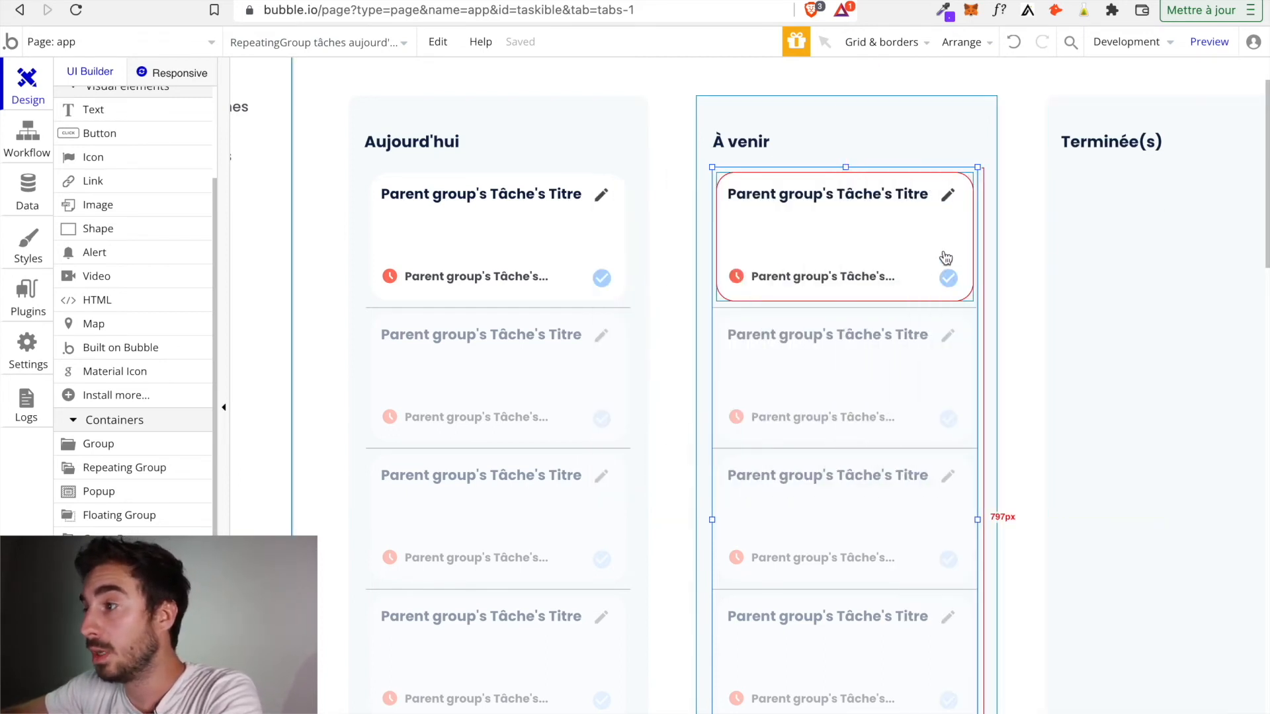
Examine the appearance properties of the task card group in the "À venir" column.
click(943, 242)
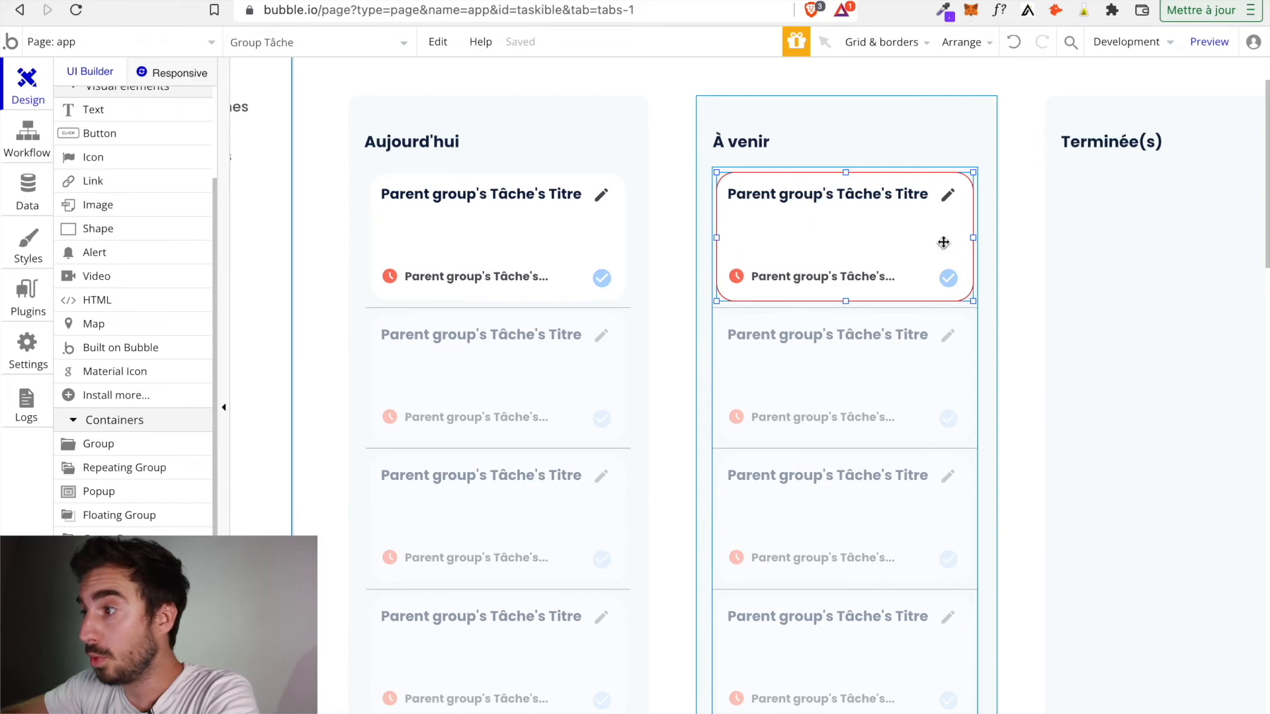
double_click(943, 242)
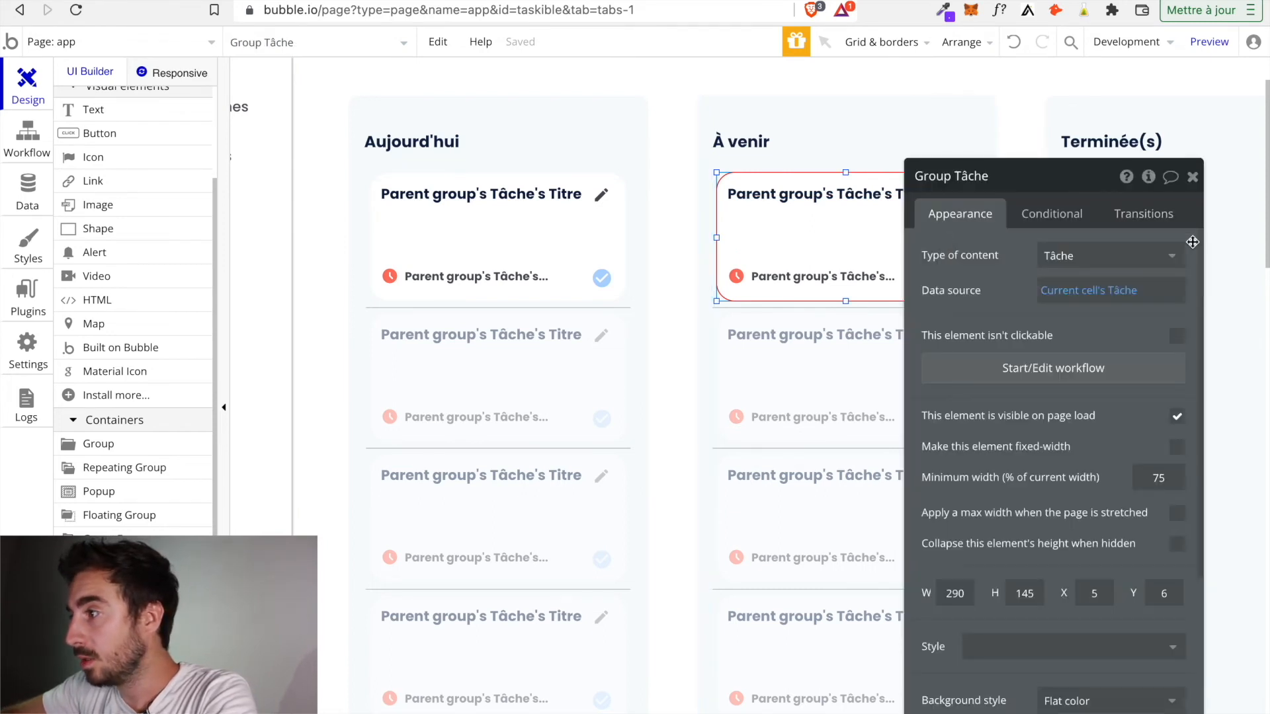
click(1194, 176)
click(1036, 147)
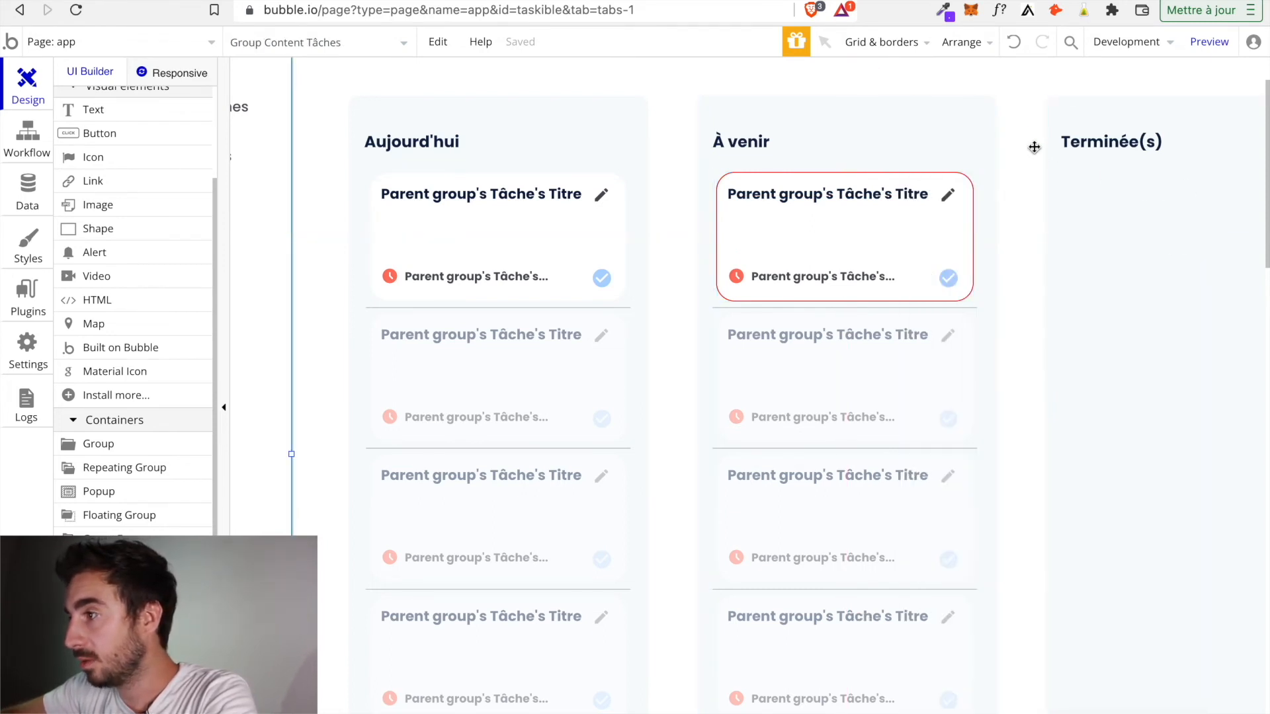
click(960, 227)
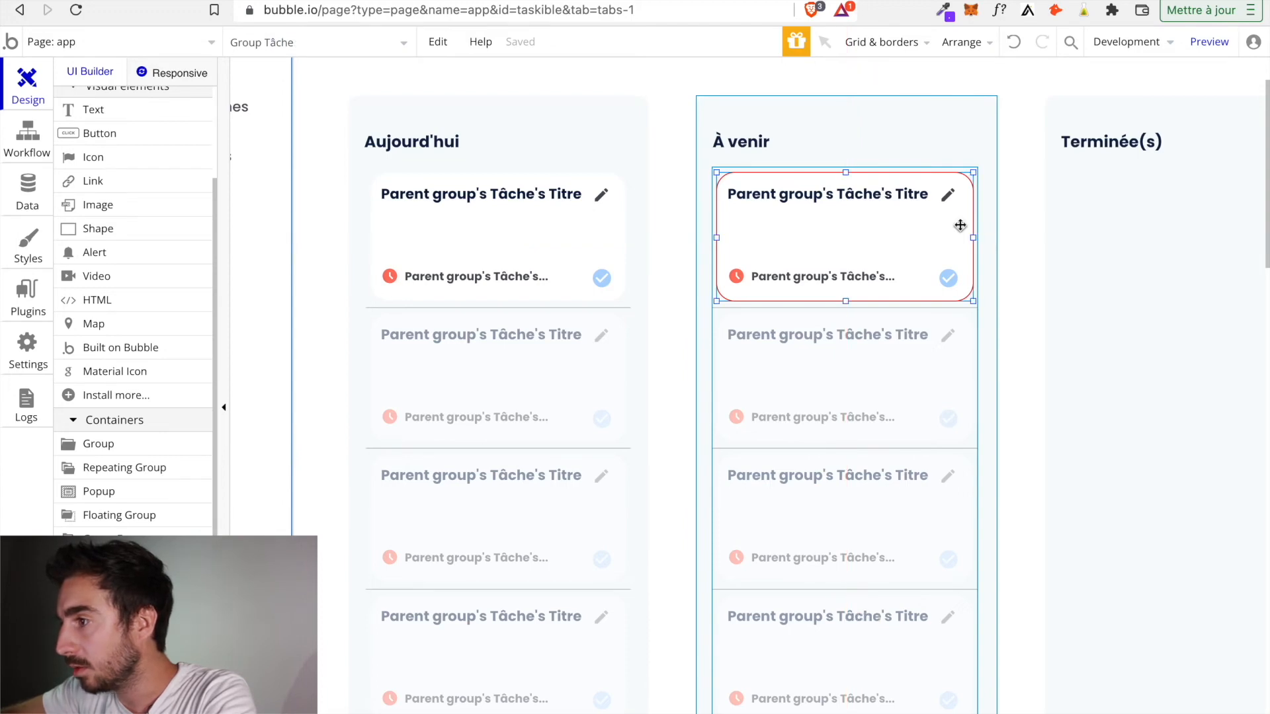
double_click(960, 226)
scroll(1101, 446, down, 6)
scroll(1101, 445, up, 6)
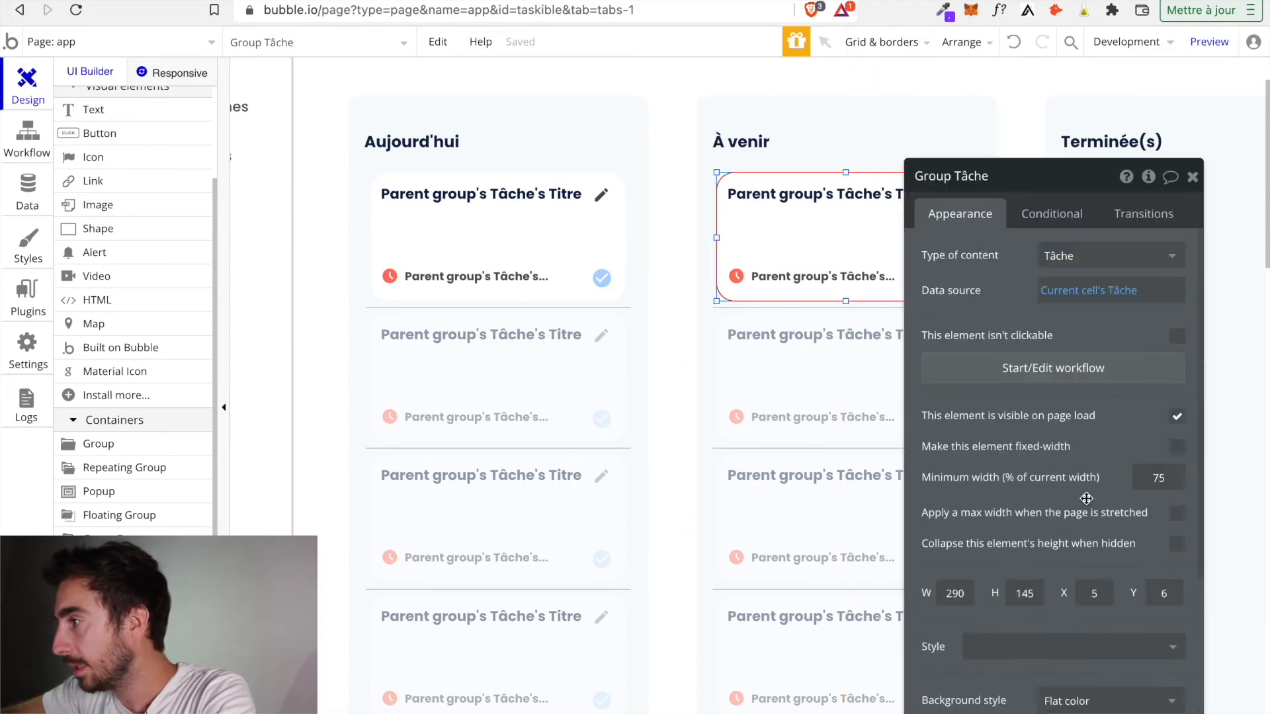
click(1193, 177)
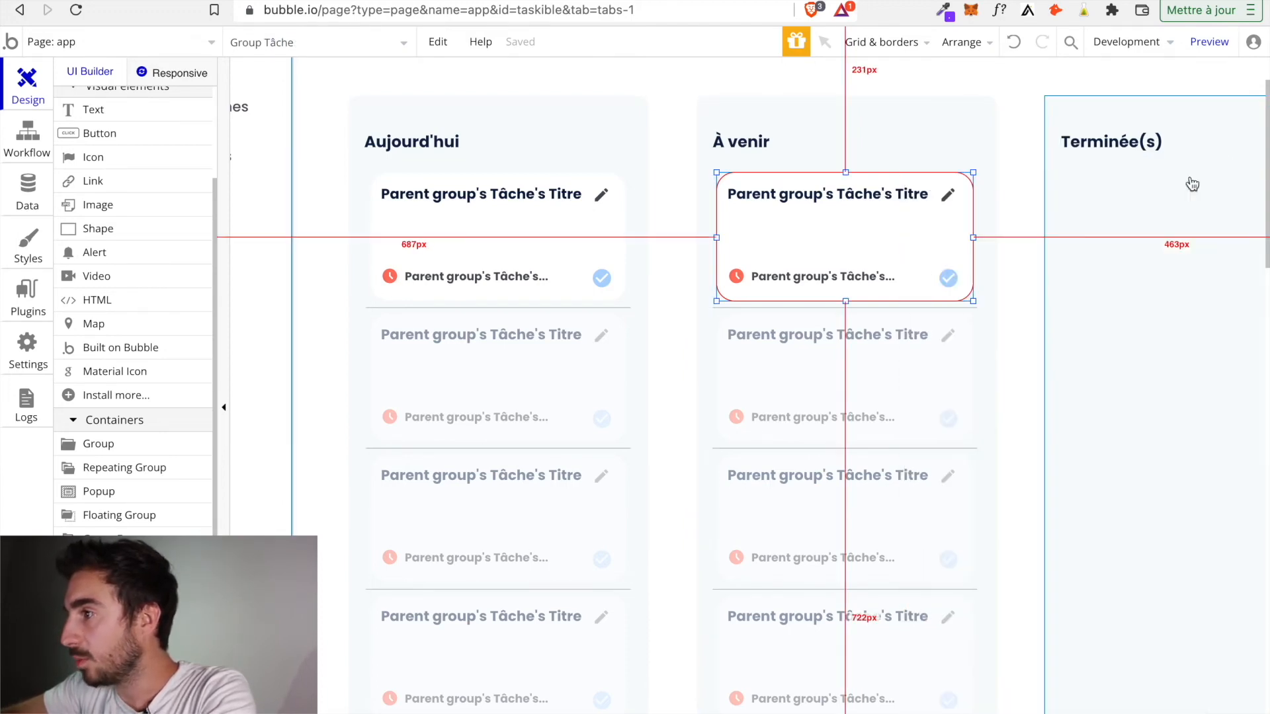
Copy the task repeating group into the "Terminée(s)" column and position it just below the heading.
click(964, 171)
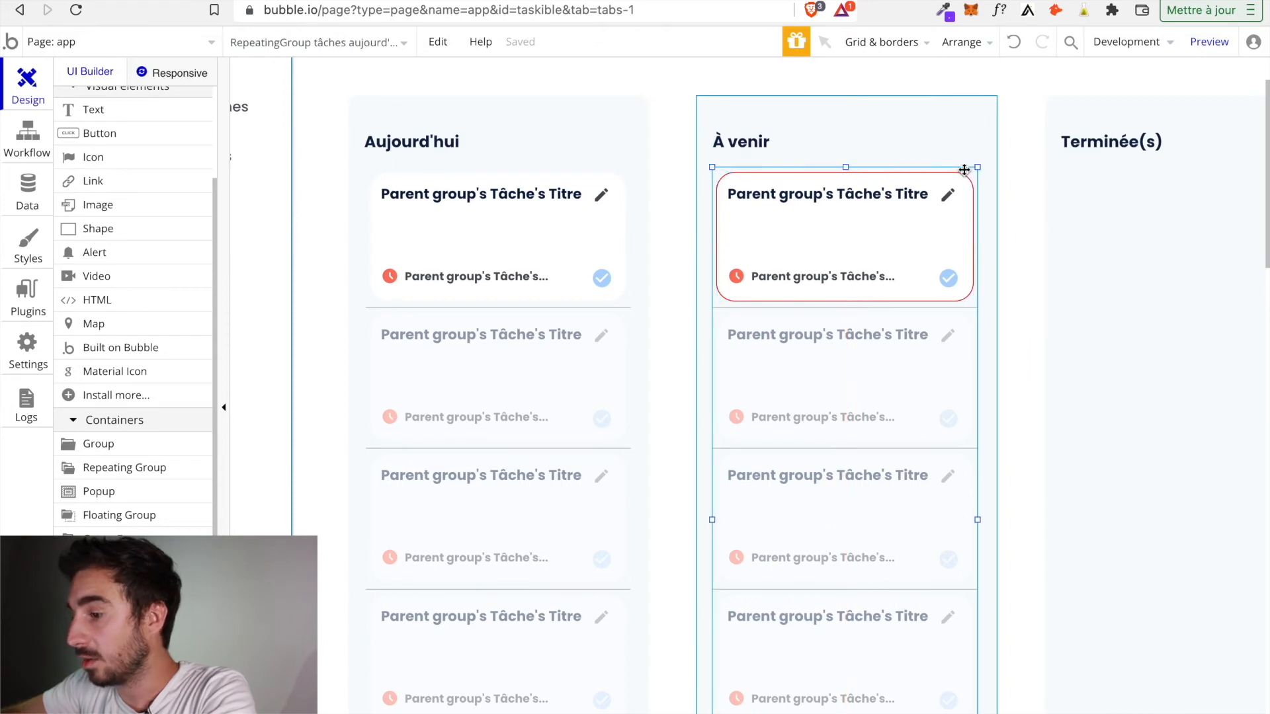
click(1066, 196)
scroll(1034, 224, right, 3)
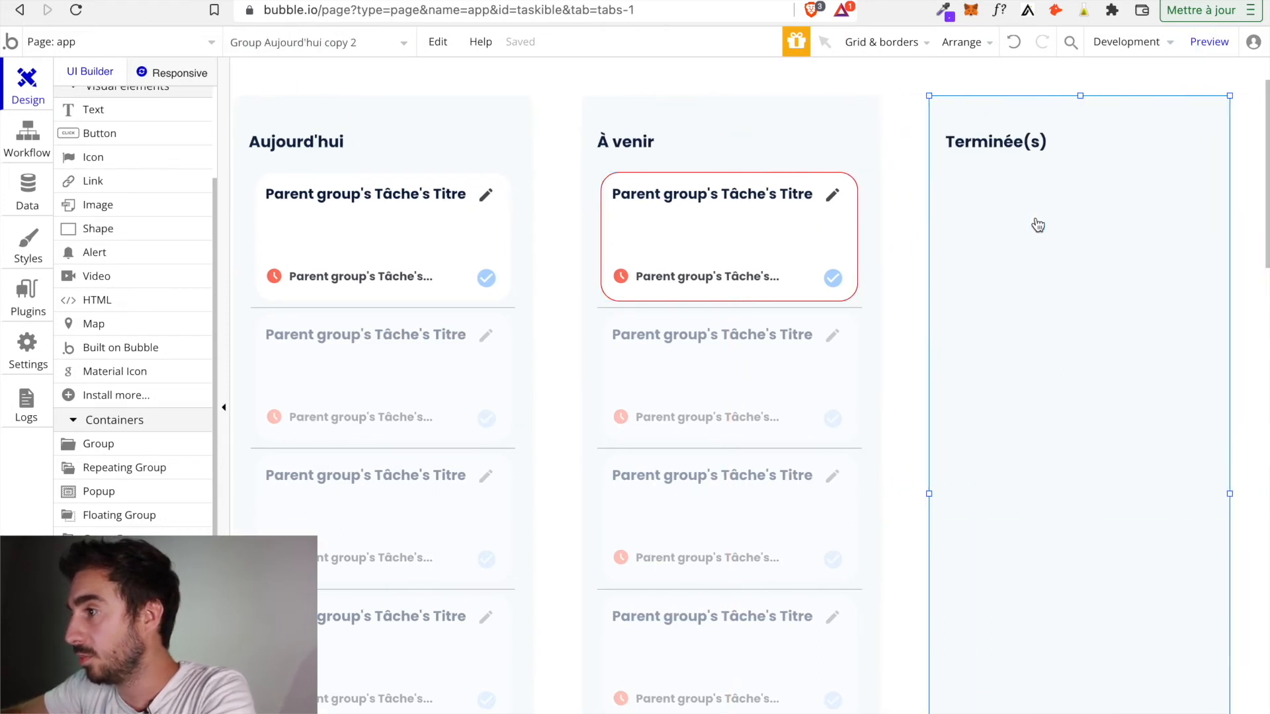
key(ctrl+v)
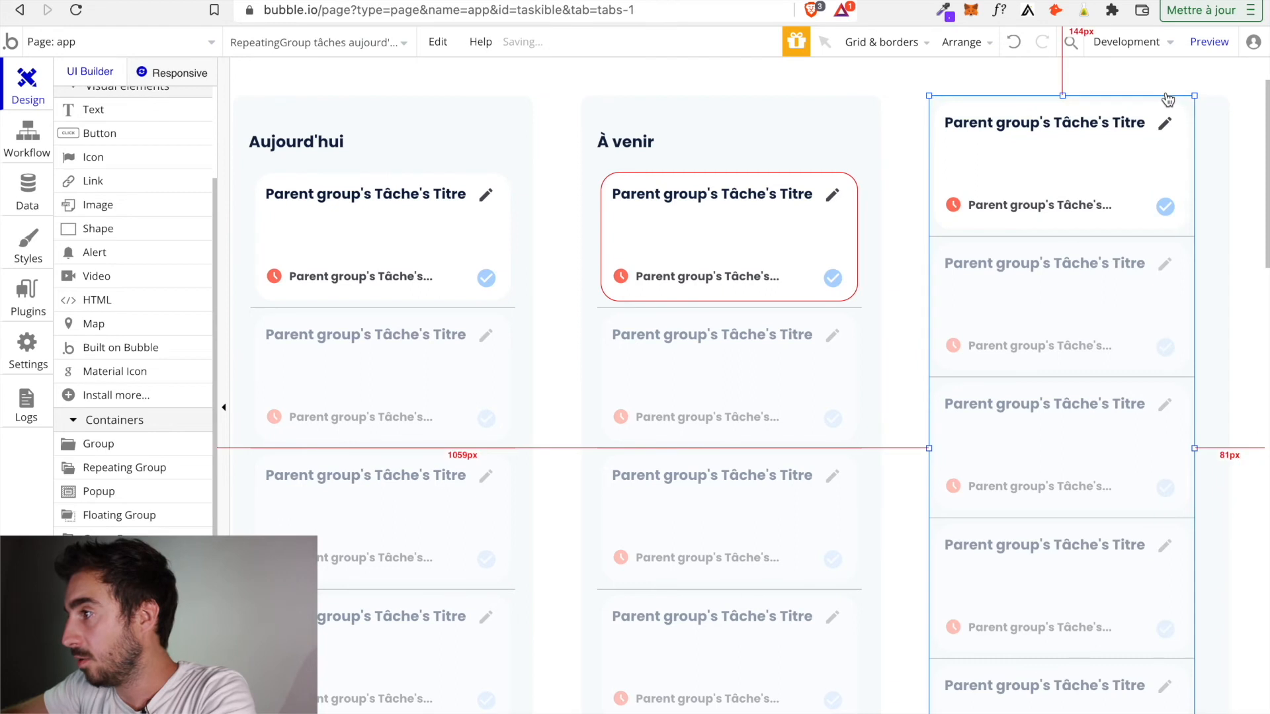
drag(1165, 99, 1188, 173)
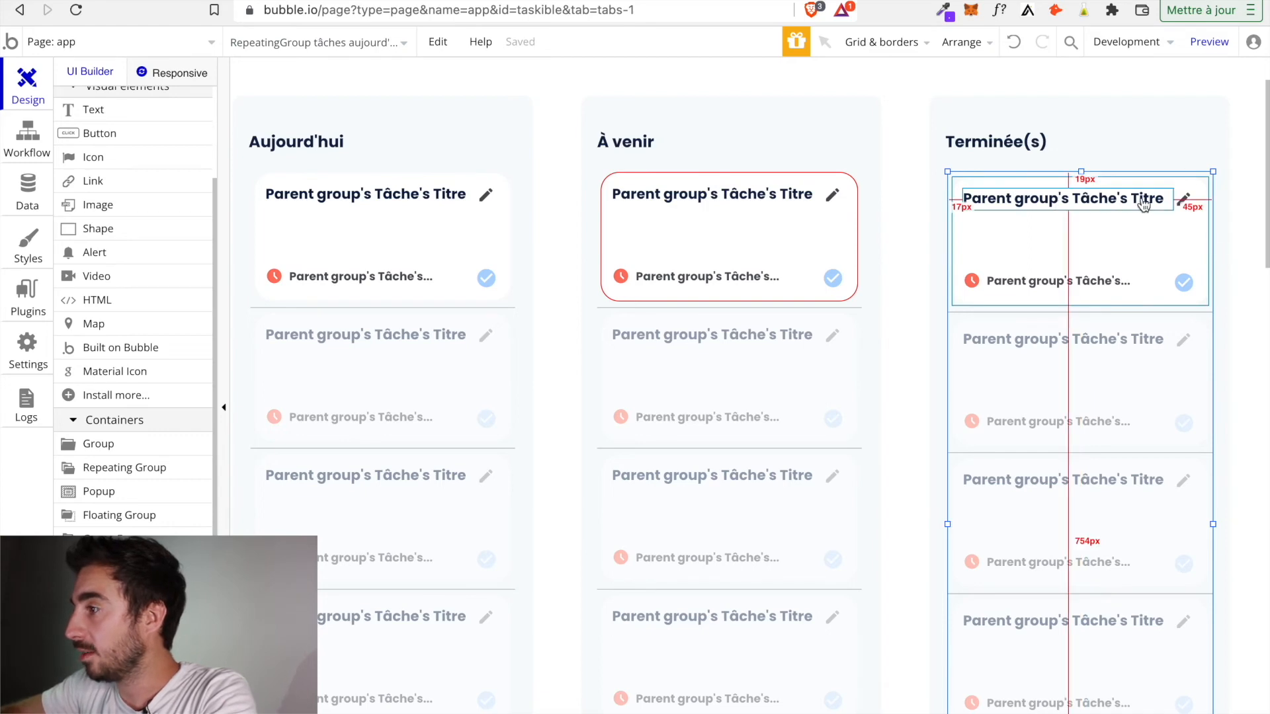
Delete the pencil icon's group, Group Tâche edit, from the card in the "Terminée(s)" column.
click(1184, 285)
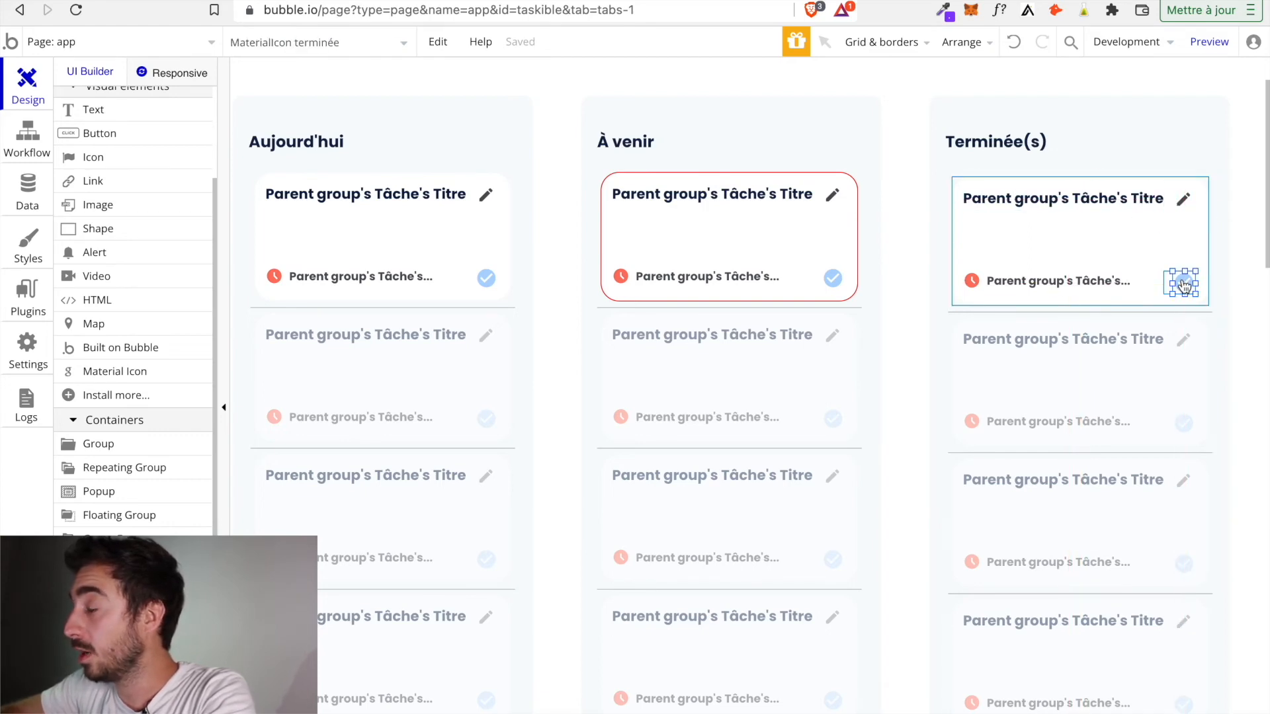
double_click(1184, 284)
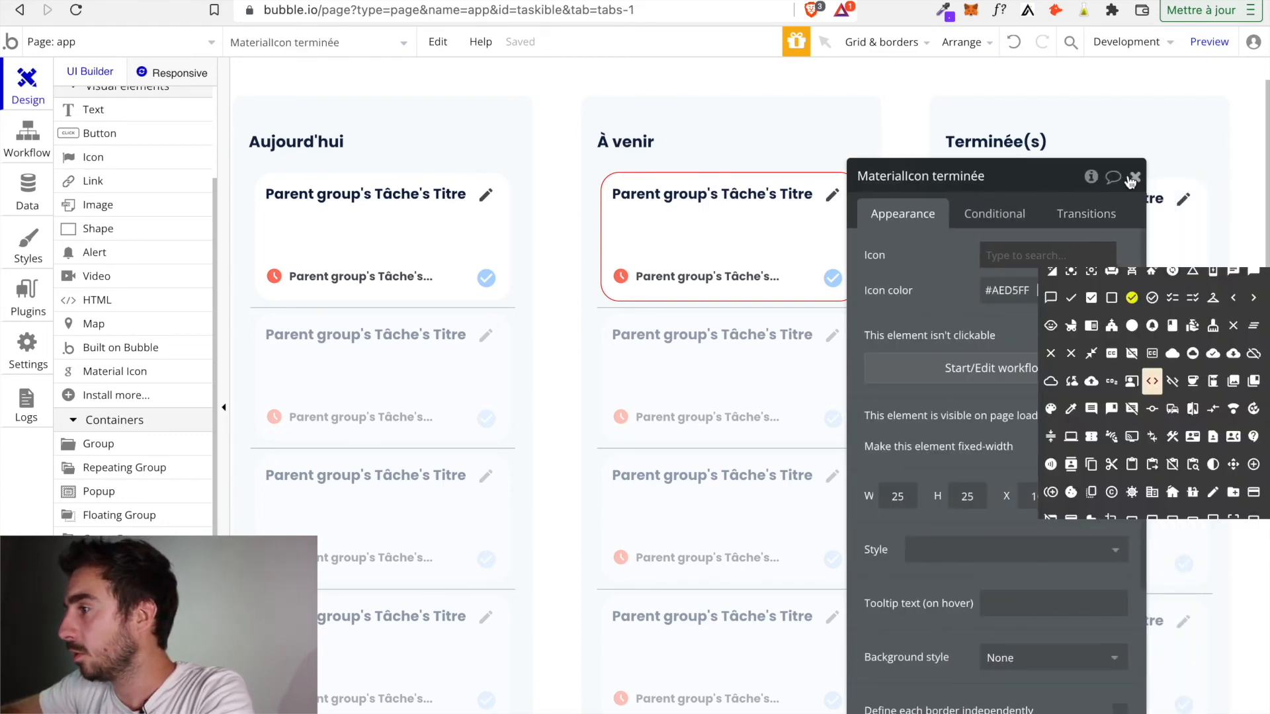
click(1132, 177)
click(1172, 203)
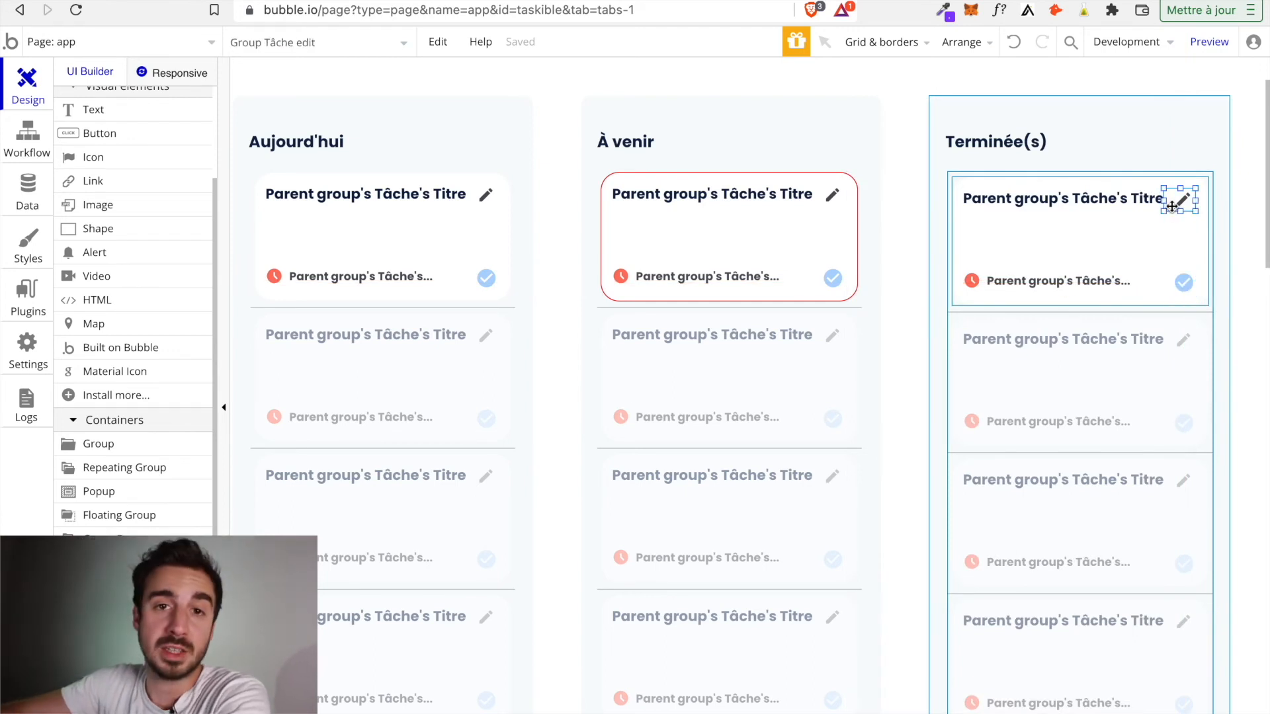
key(Delete)
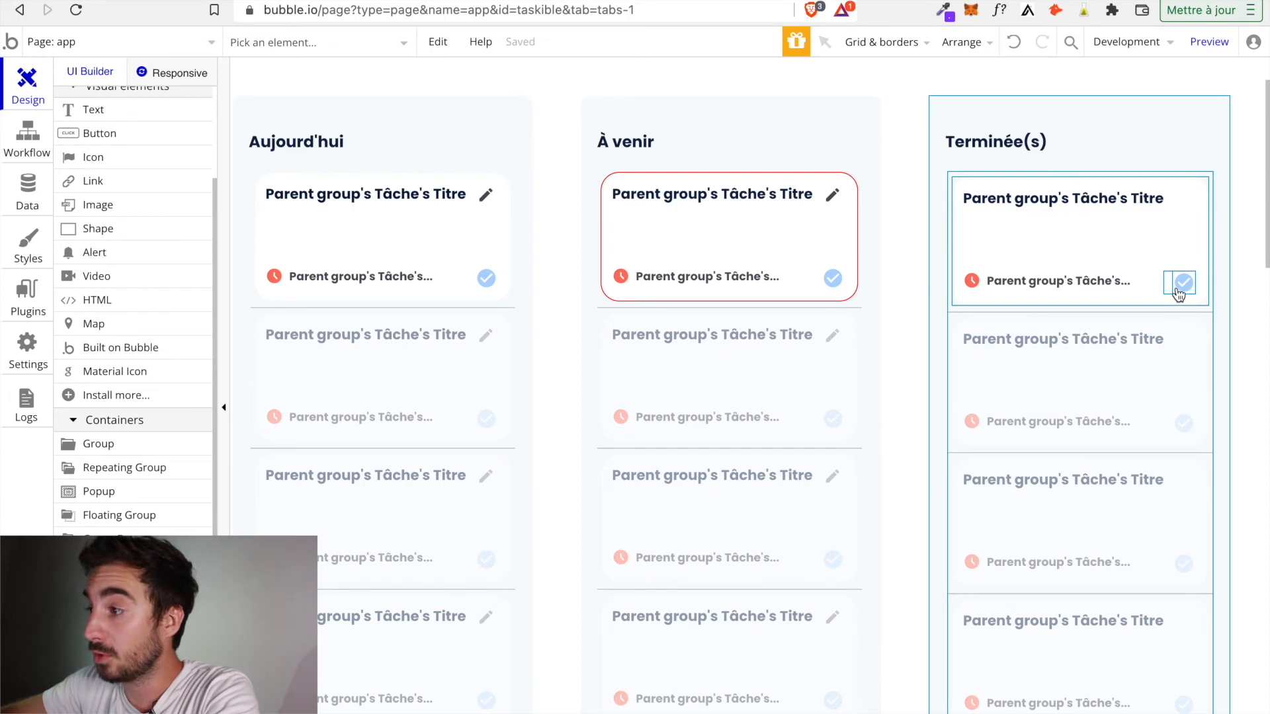
Replace the check icon on the "Terminée(s)" card with the clock icon encircled by a back arrow, searching the icons for "back".
double_click(1178, 292)
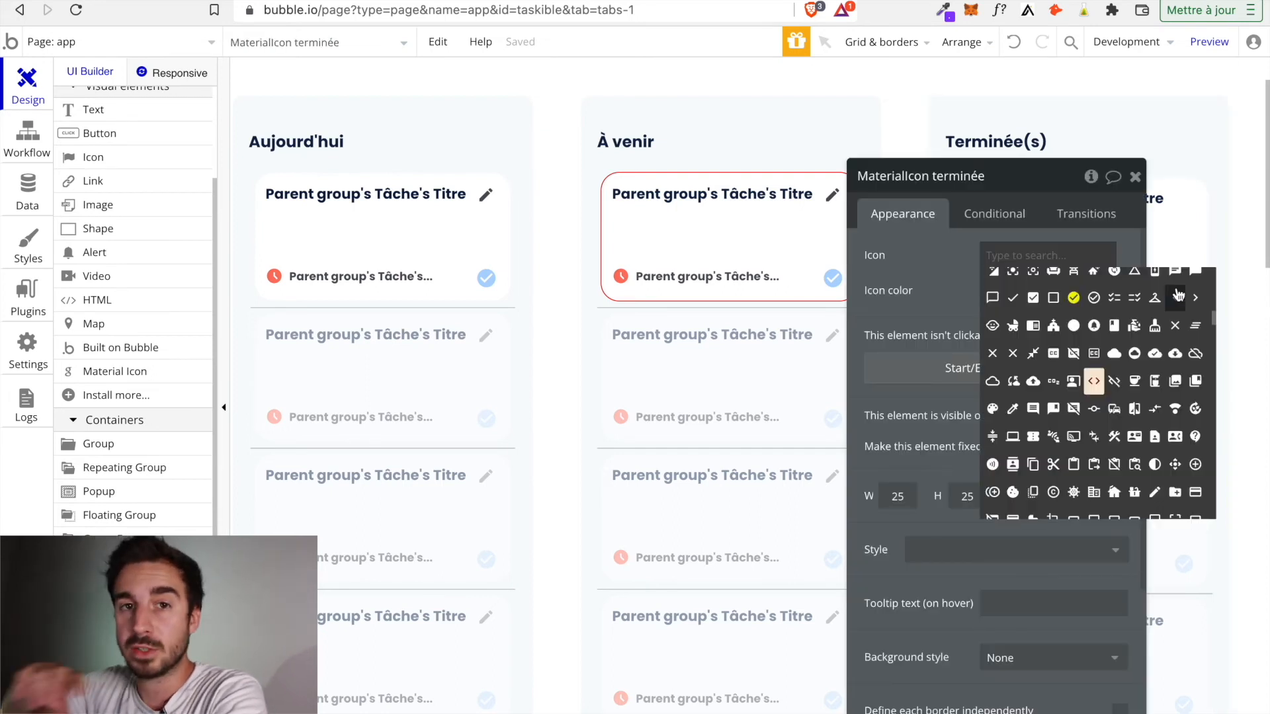
click(1087, 258)
click(1077, 260)
click(1051, 260)
click(1051, 261)
text(retu)
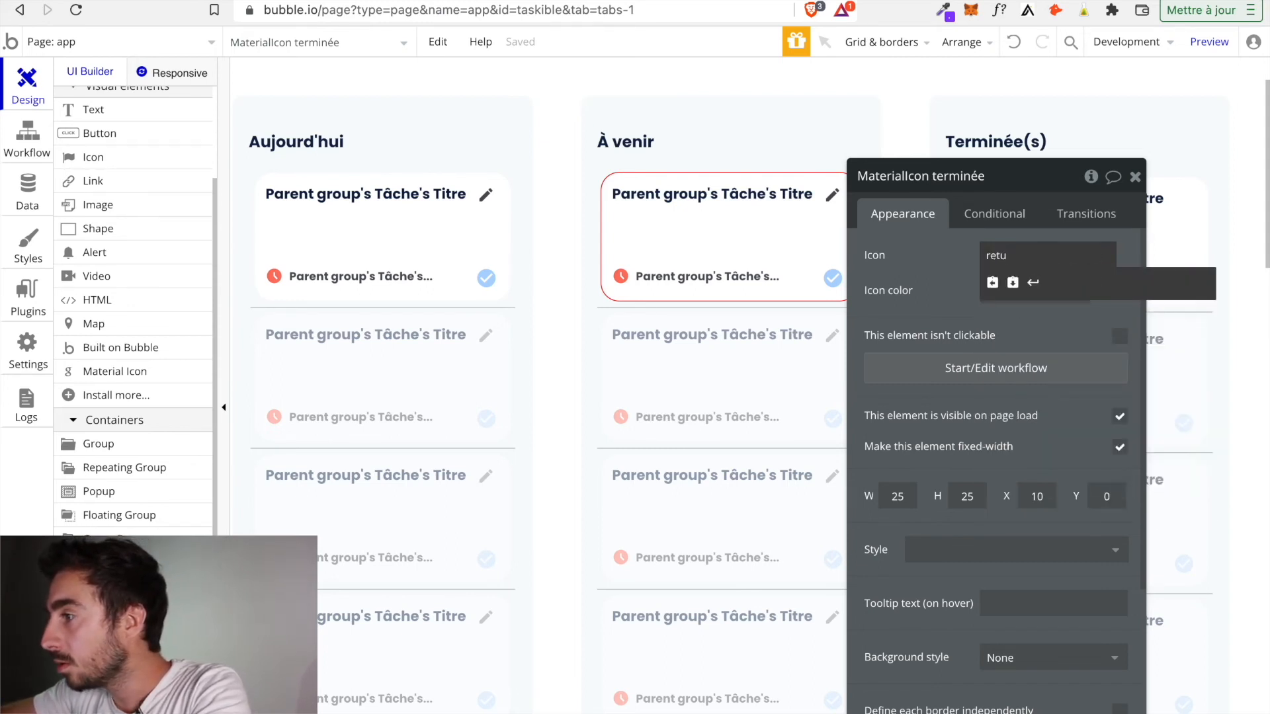
key(BackSpace)
key(BackSpace)
key(BackSpace)
key(BackSpace)
text(back)
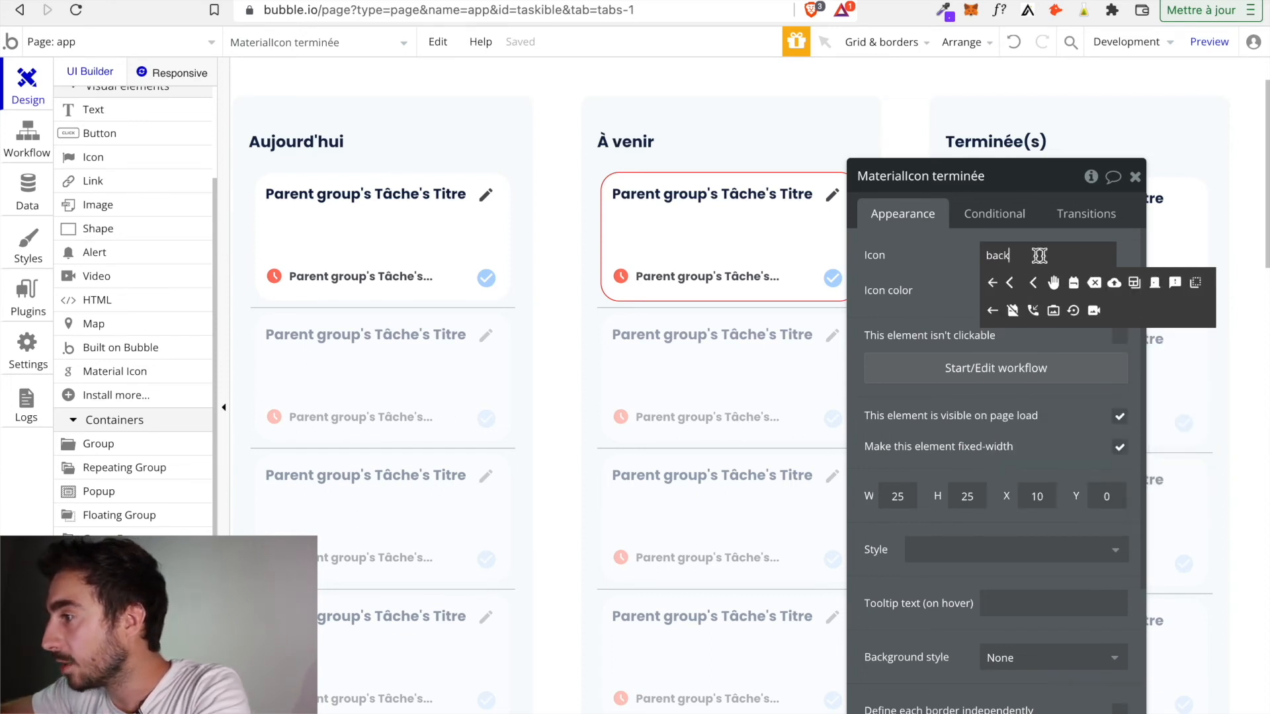
click(1071, 311)
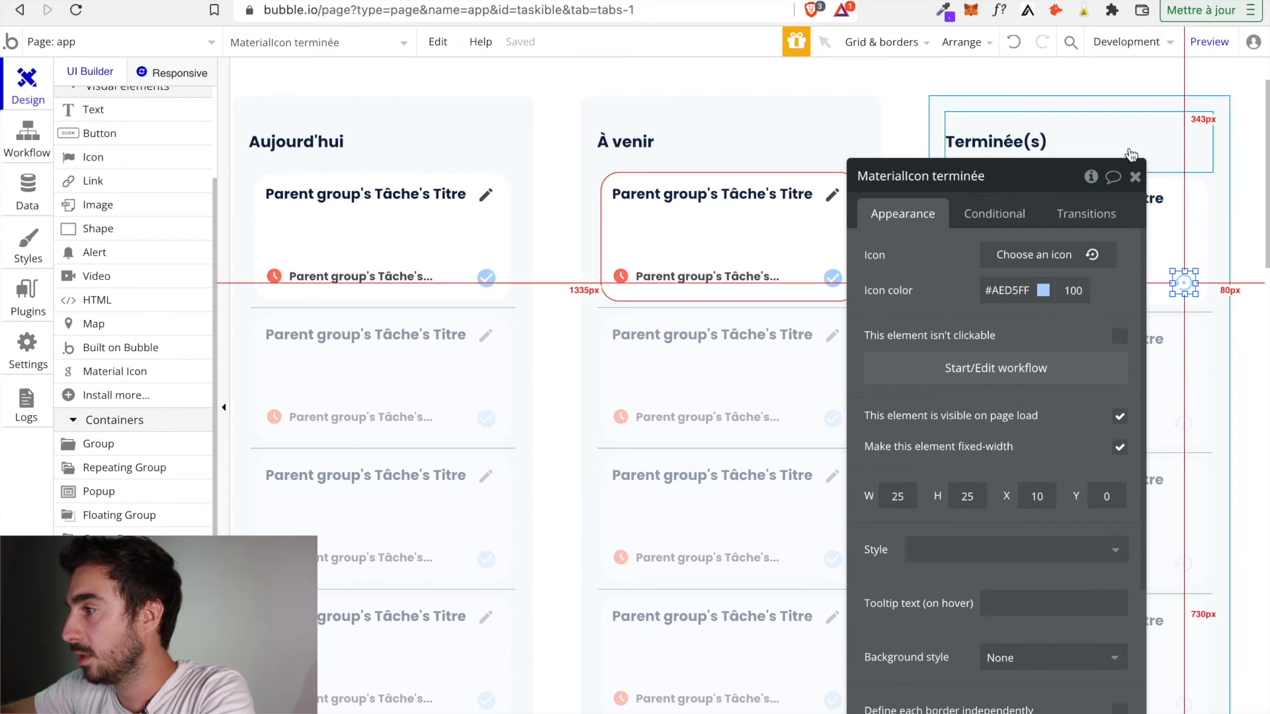
Set the restore icon's color on the "Terminée(s)" card to #50515A and close its properties.
double_click(1012, 291)
key(super+v)
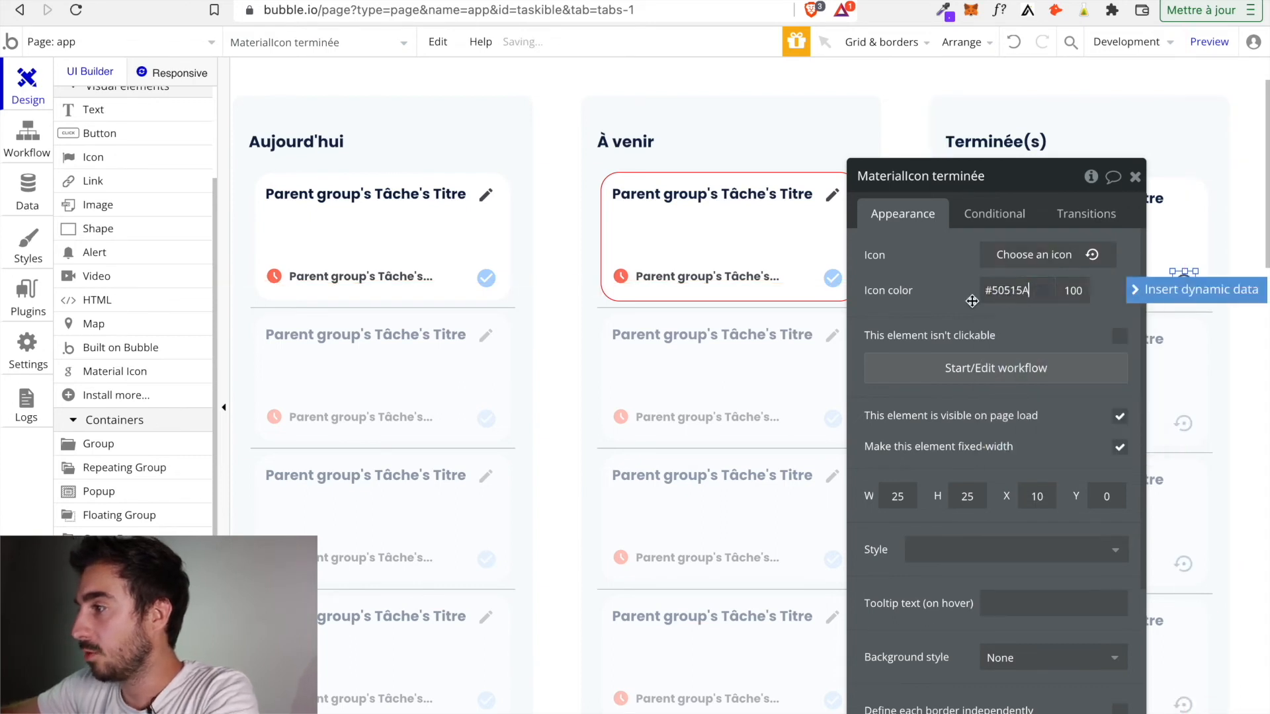
click(969, 301)
click(1135, 176)
click(1238, 219)
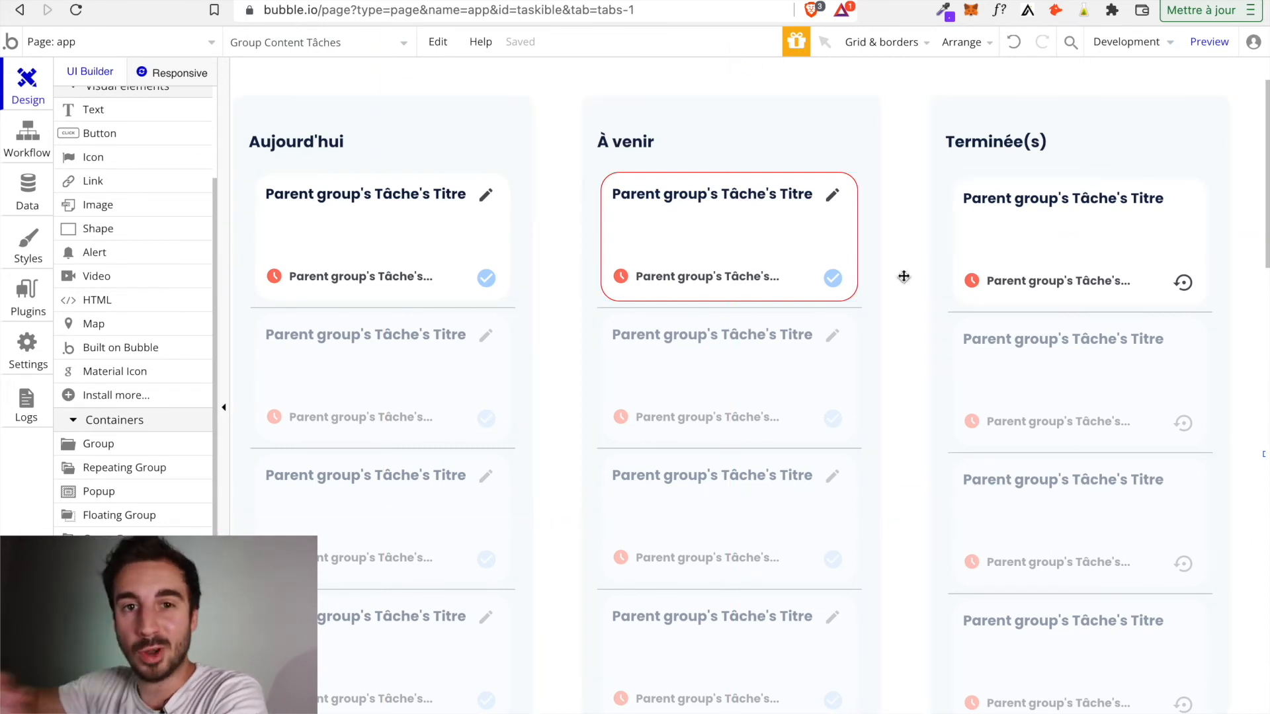
Remove the style from the "Aujourd'hui" repeating group and set its separator to None.
double_click(506, 307)
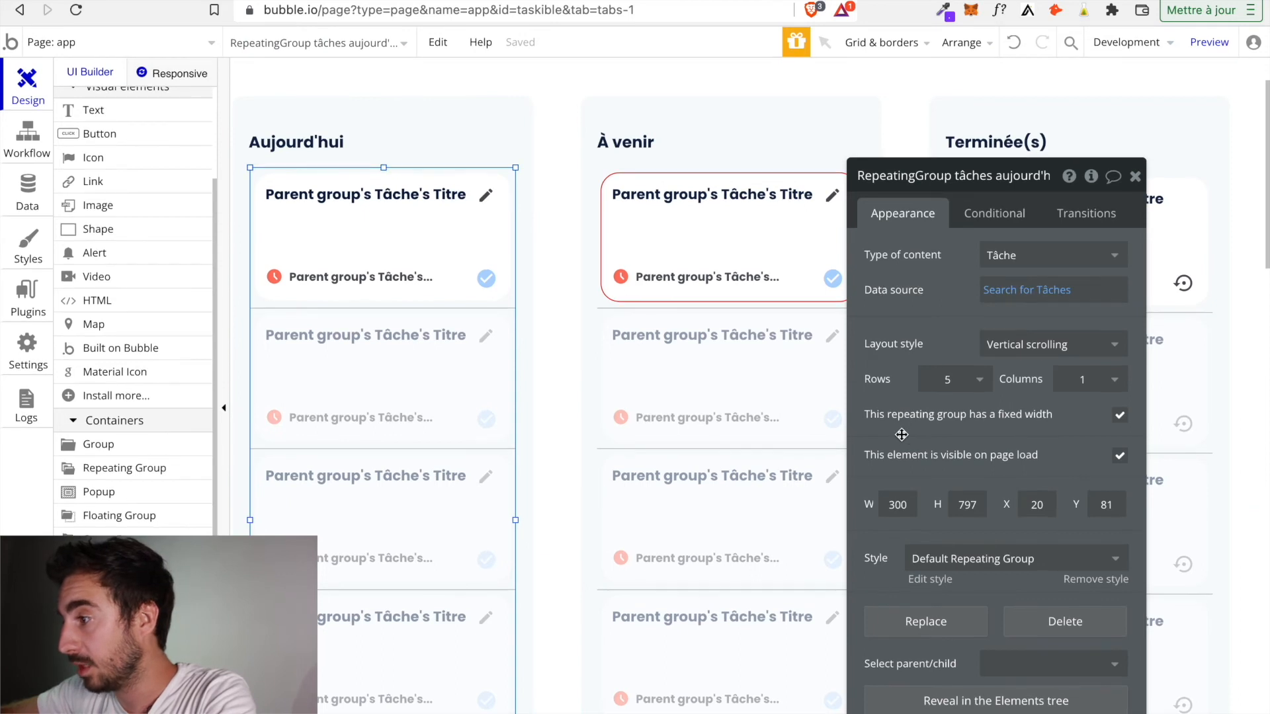
click(1079, 579)
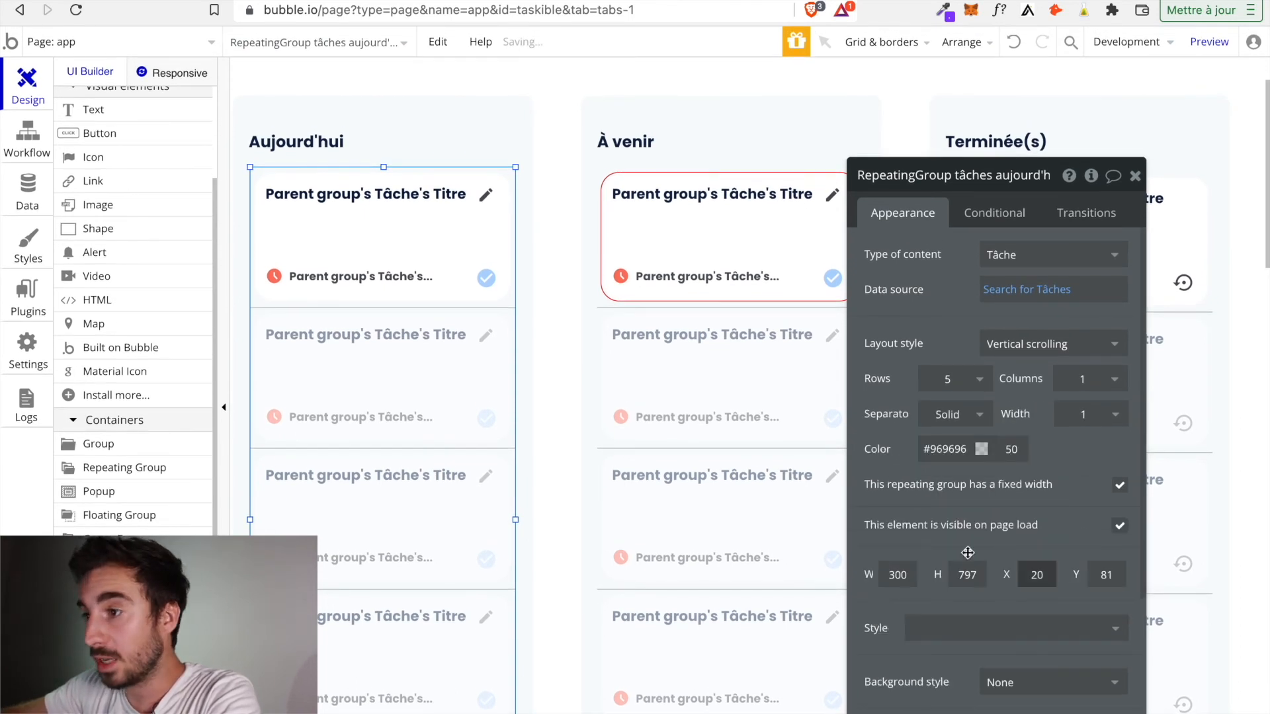
click(971, 416)
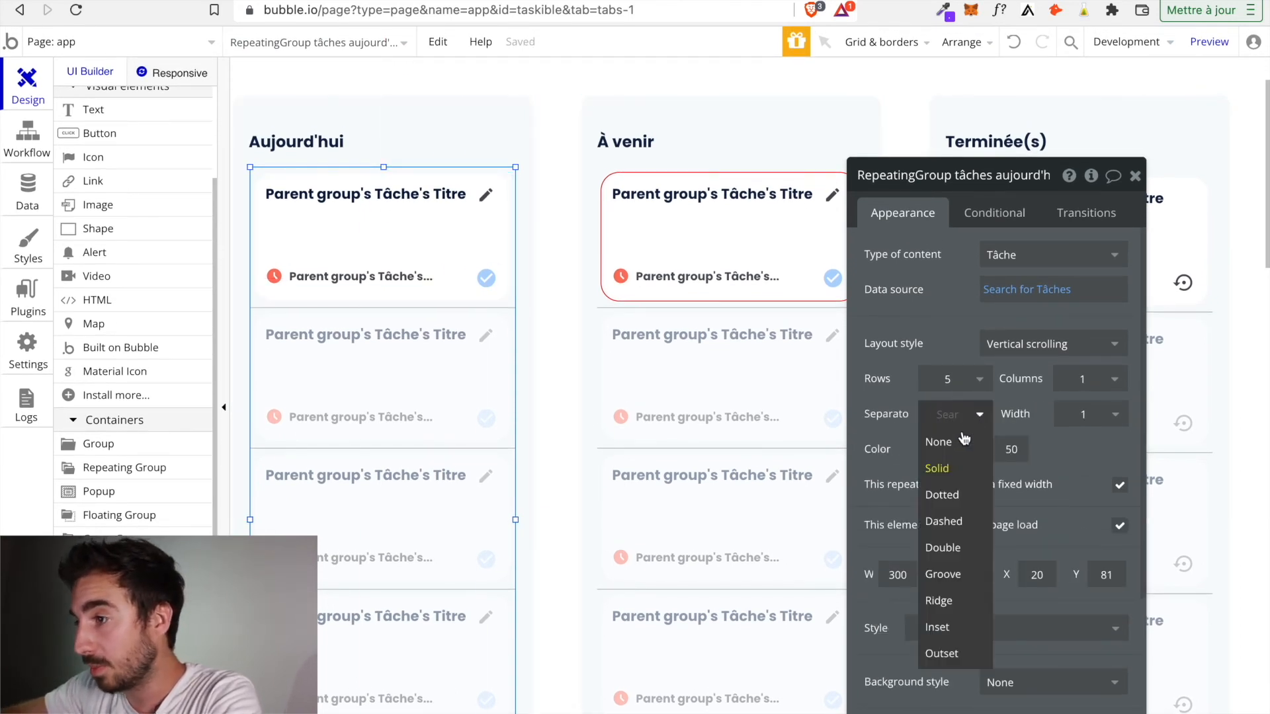
click(962, 441)
Remove the style from the "À venir" repeating group and set its separator to None.
click(598, 305)
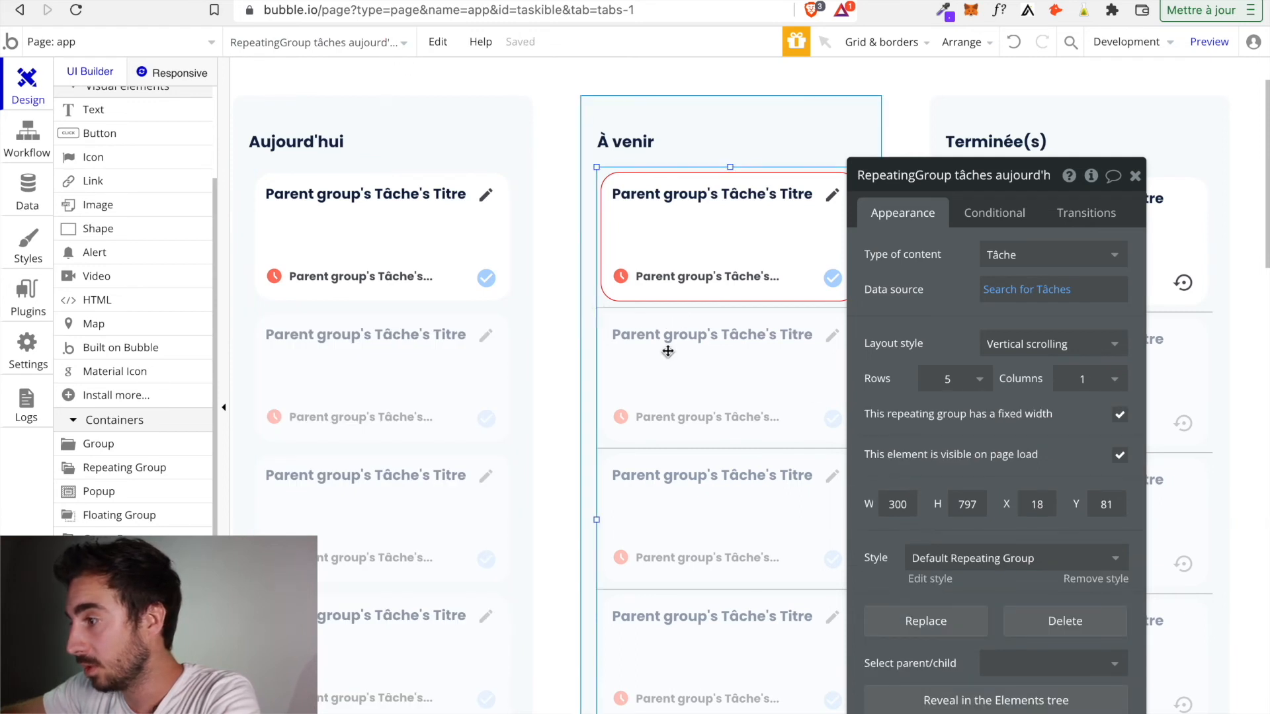
click(1084, 578)
click(954, 416)
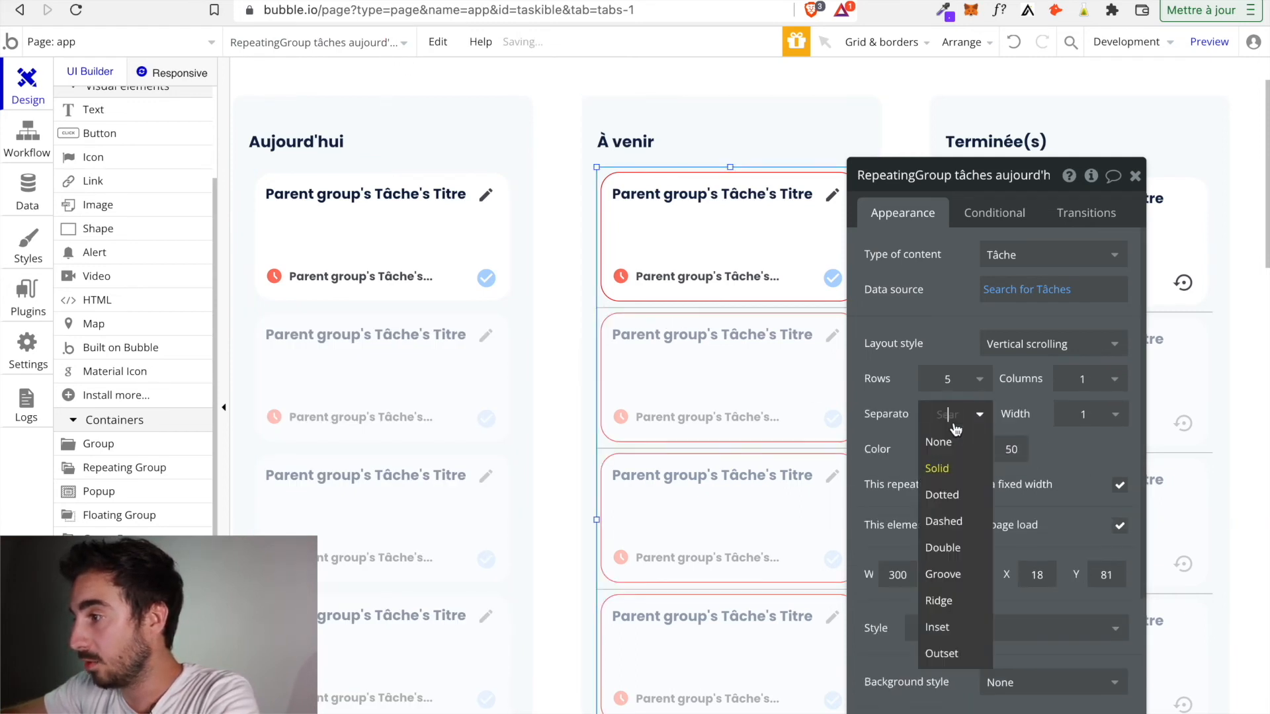
click(950, 442)
click(1135, 178)
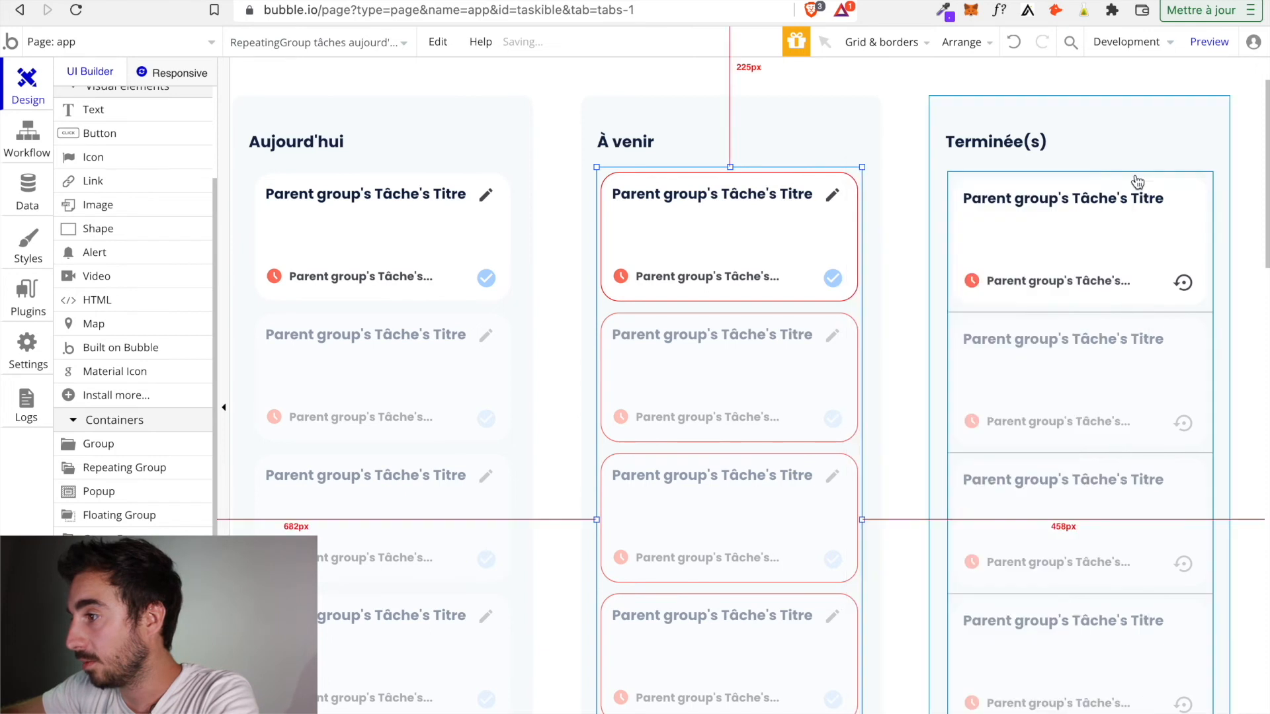
Remove the style from the "Terminée(s)" repeating group and set its separator to None.
double_click(953, 313)
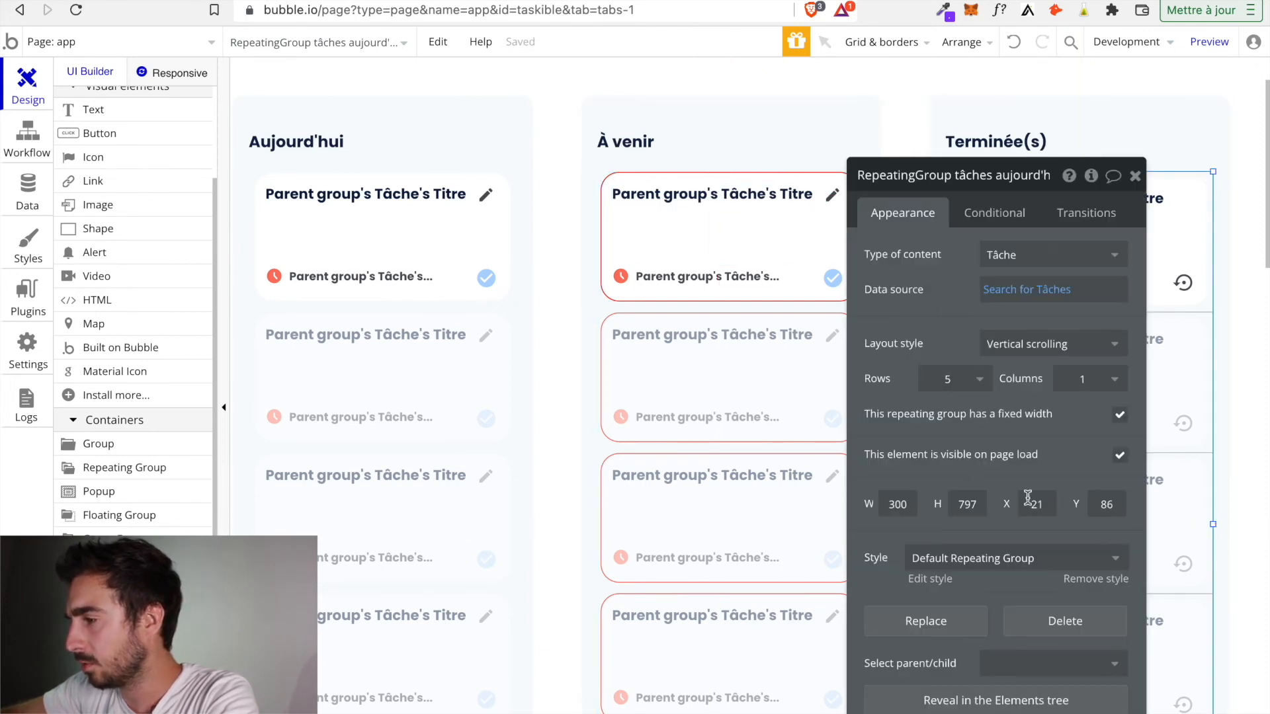
click(1075, 580)
click(952, 414)
click(947, 442)
click(1135, 175)
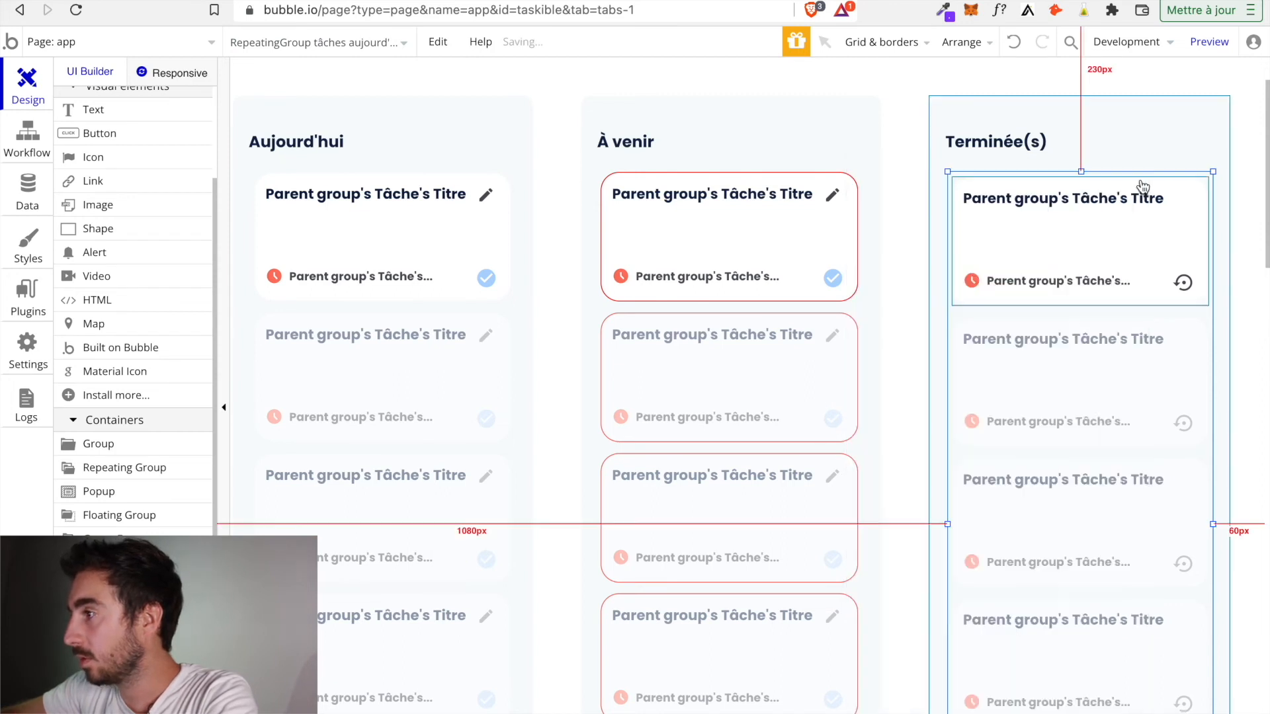
click(1109, 172)
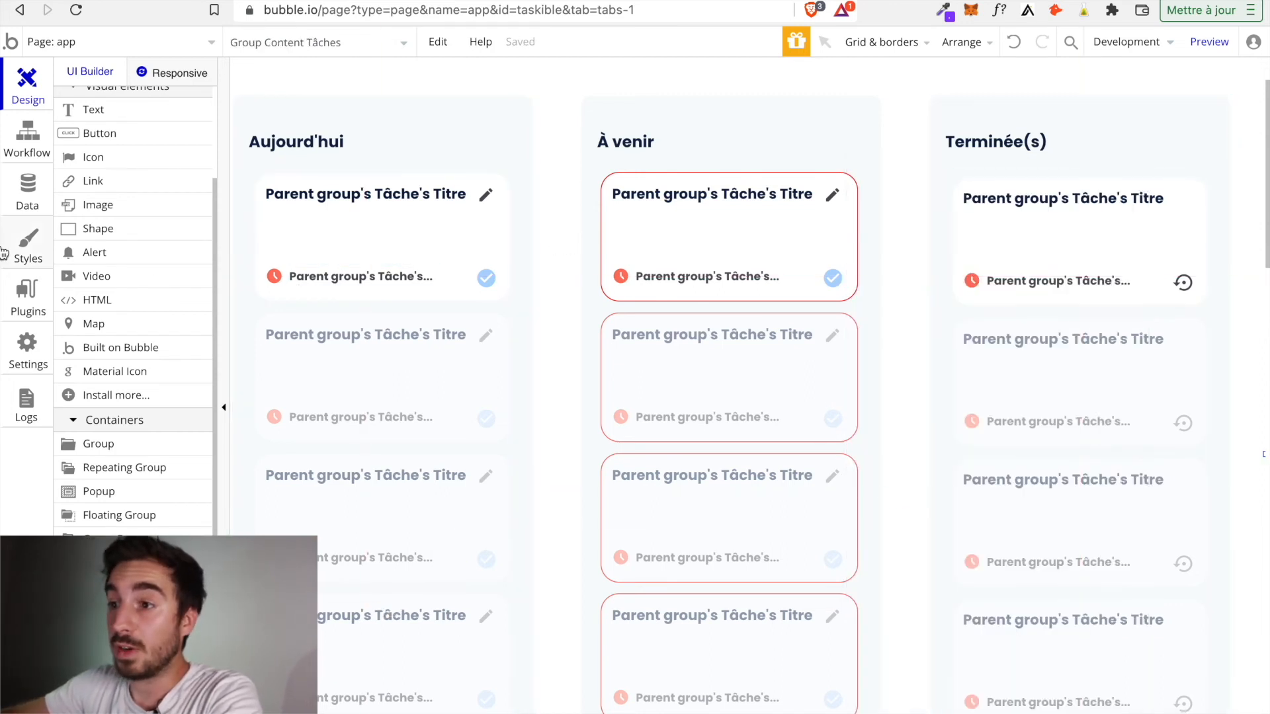
Start a new Tâche entry in the app data with Terminée set to no, description "fff" and title "Tâche test".
click(30, 190)
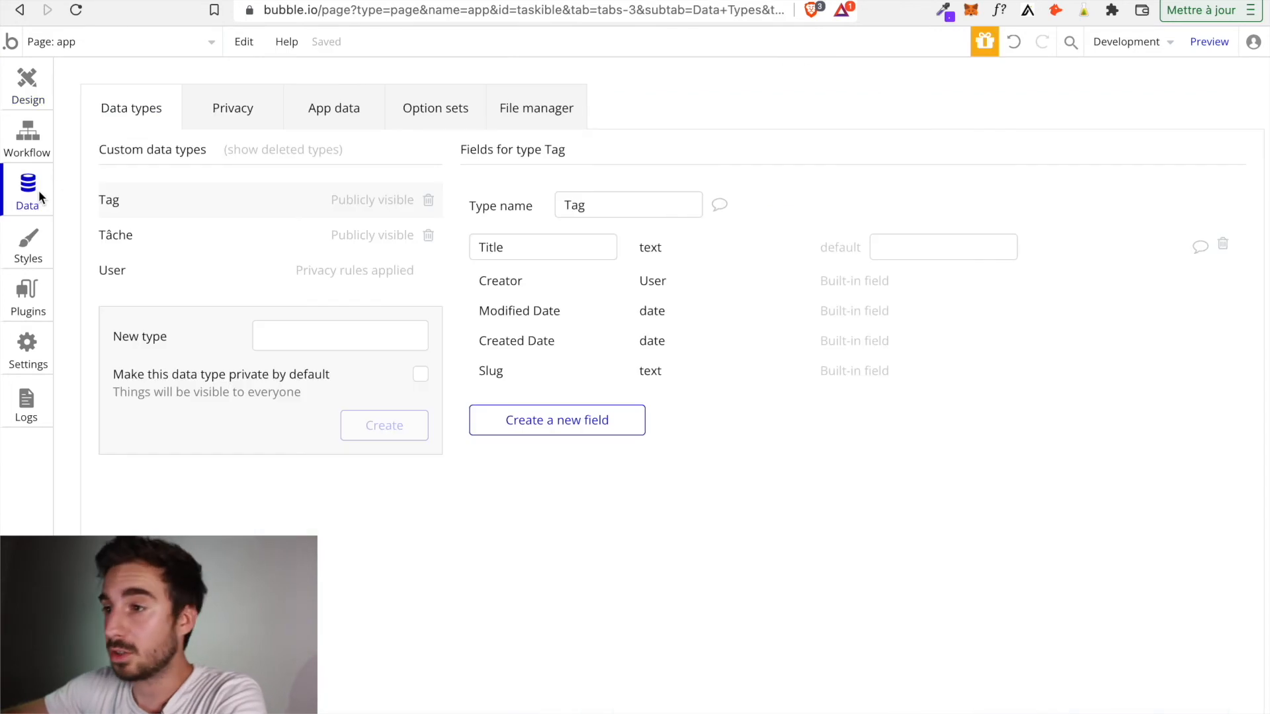
click(331, 116)
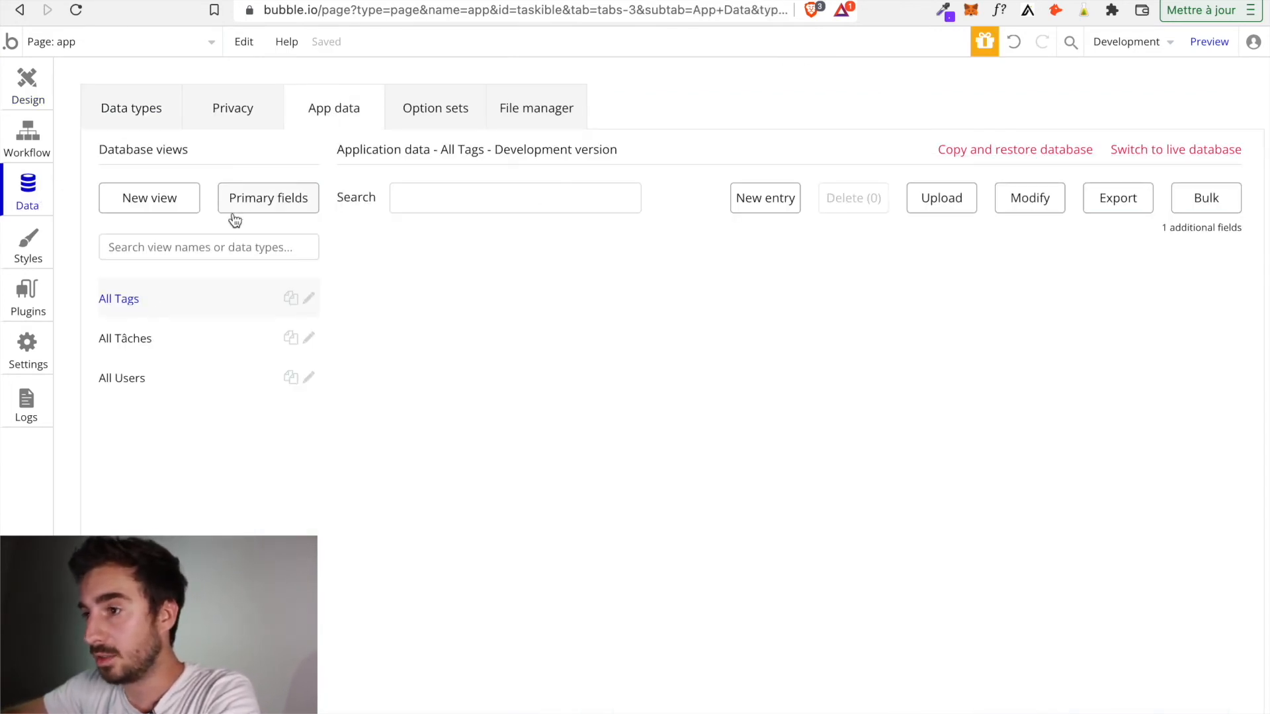
click(144, 339)
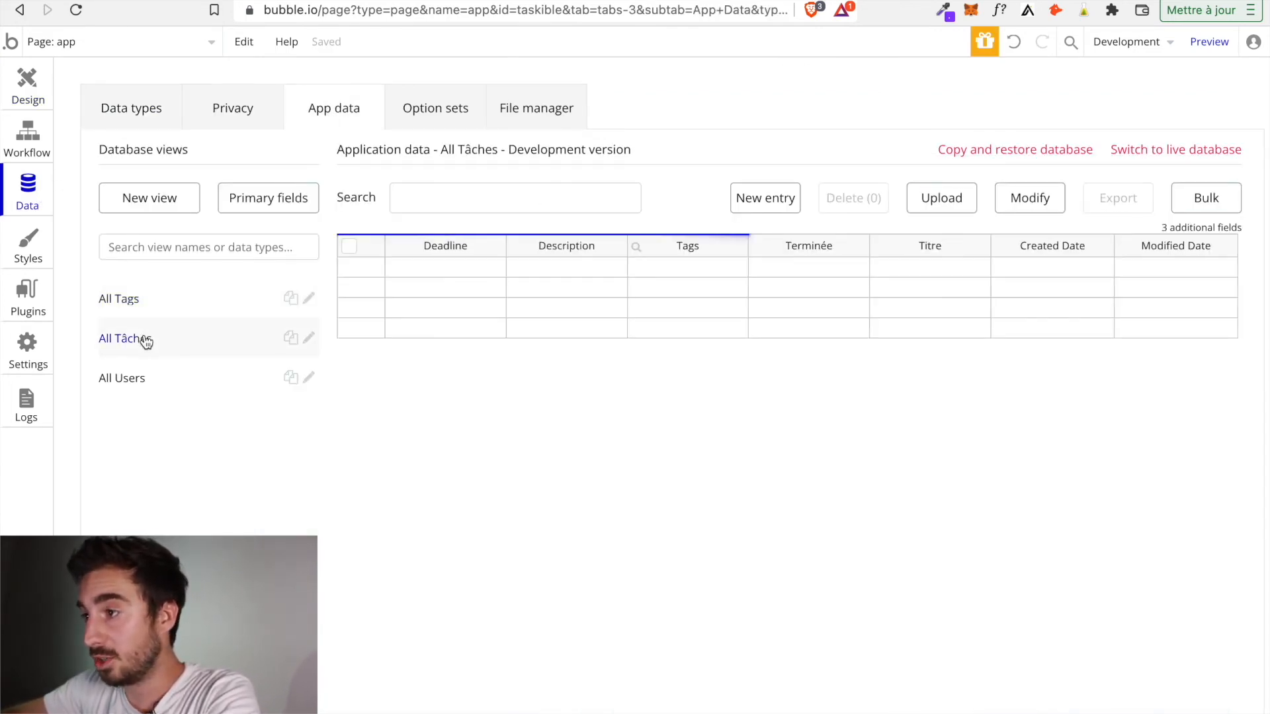
click(785, 206)
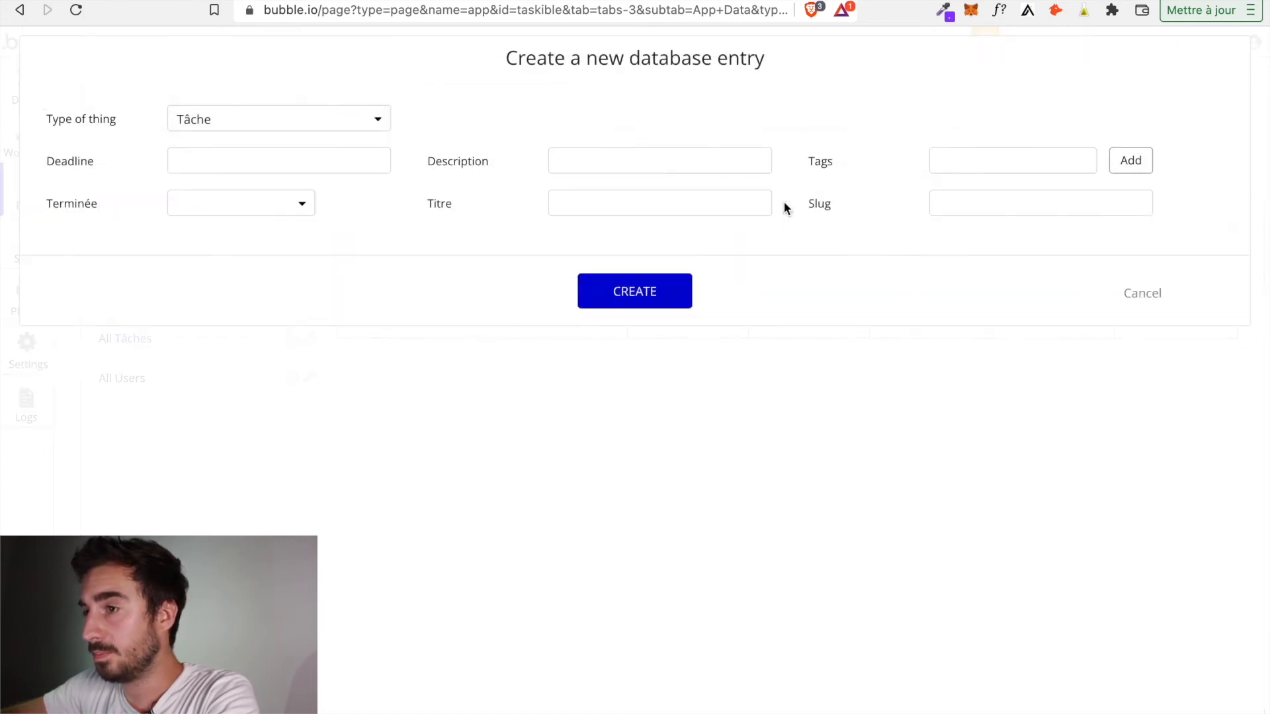
click(262, 169)
click(239, 218)
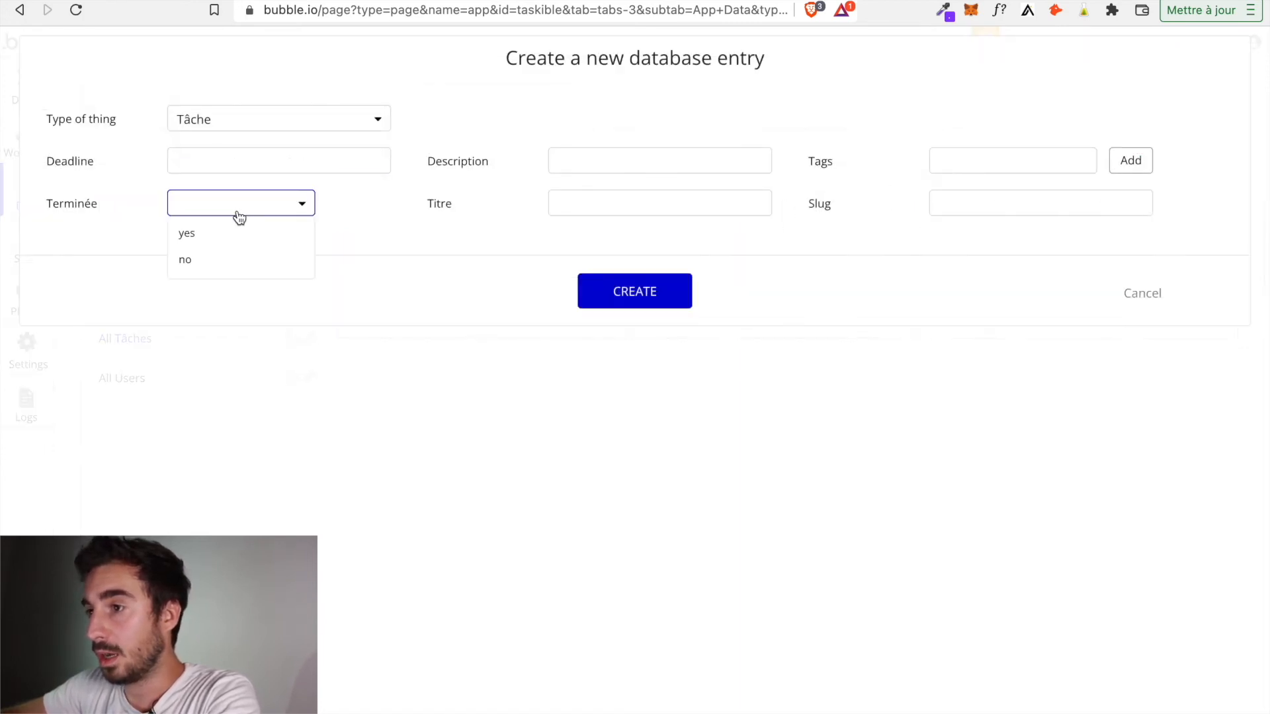
click(209, 259)
click(581, 156)
text(fff)
click(581, 196)
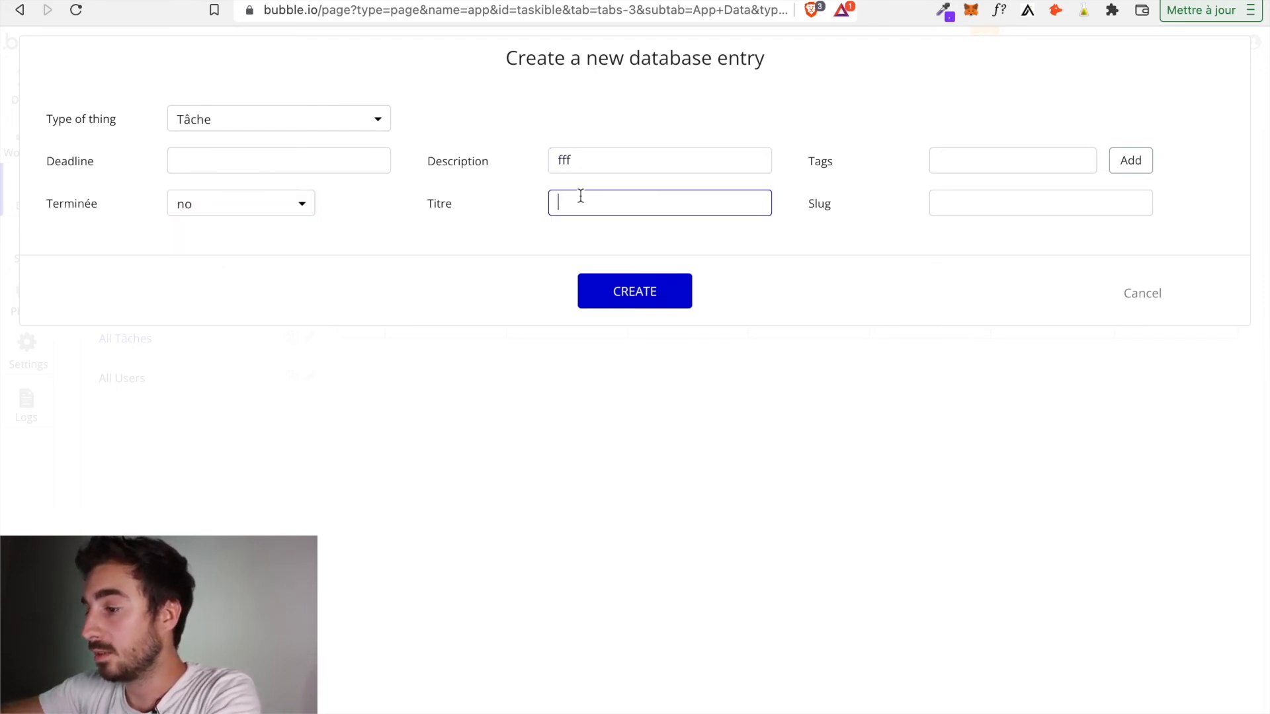
text(Tâche test)
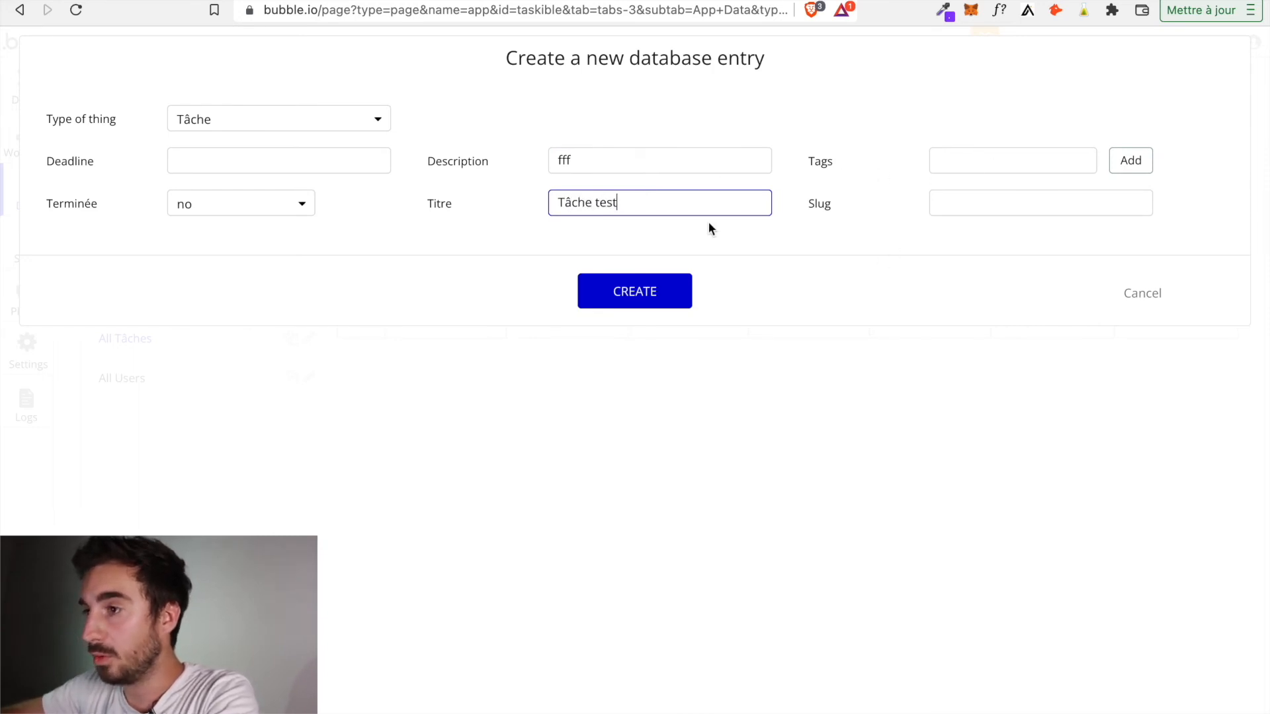
Set the new task's deadline to 05/20/2022 01:00, create the entry and dismiss the confirmation.
click(265, 167)
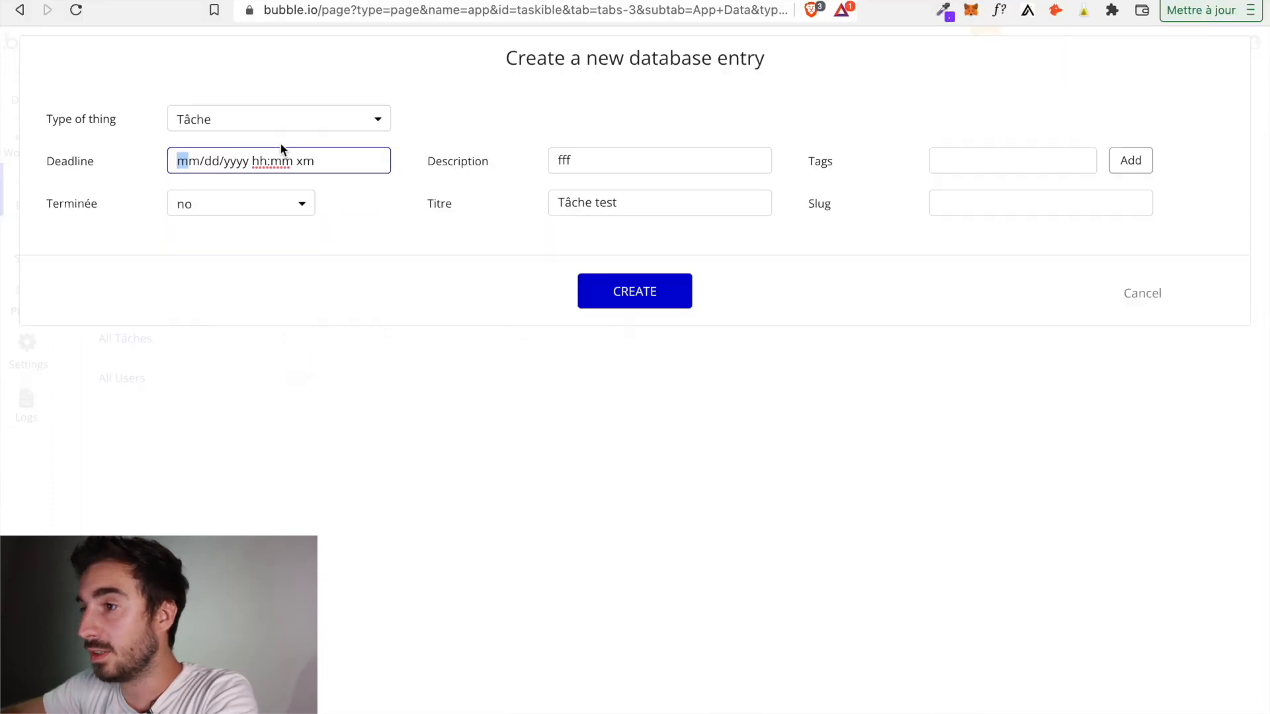
text(05/)
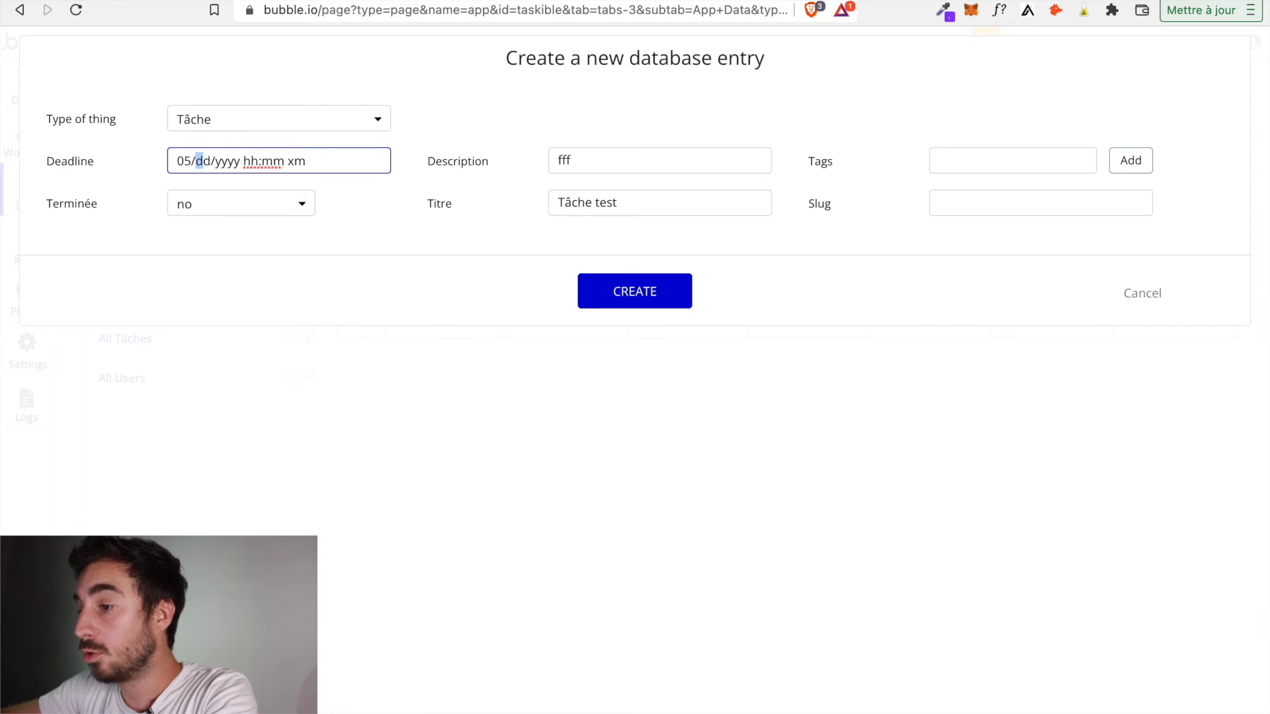
text(21)
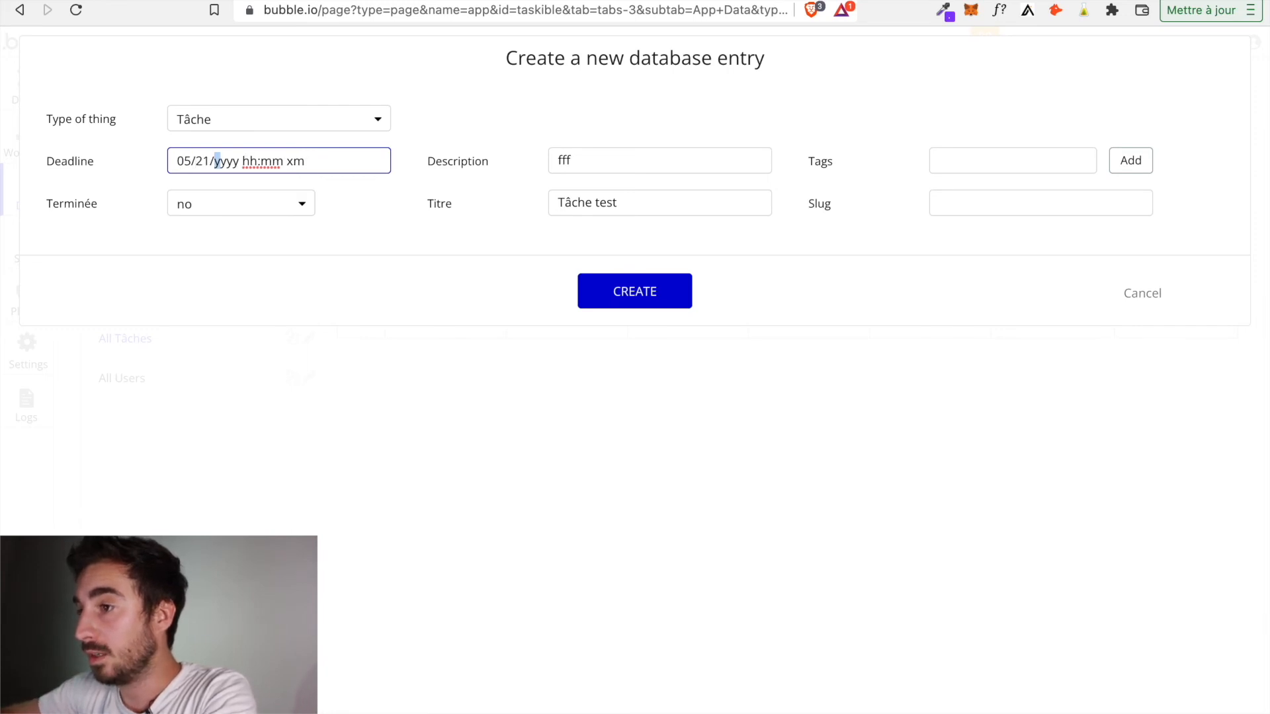
key(BackSpace)
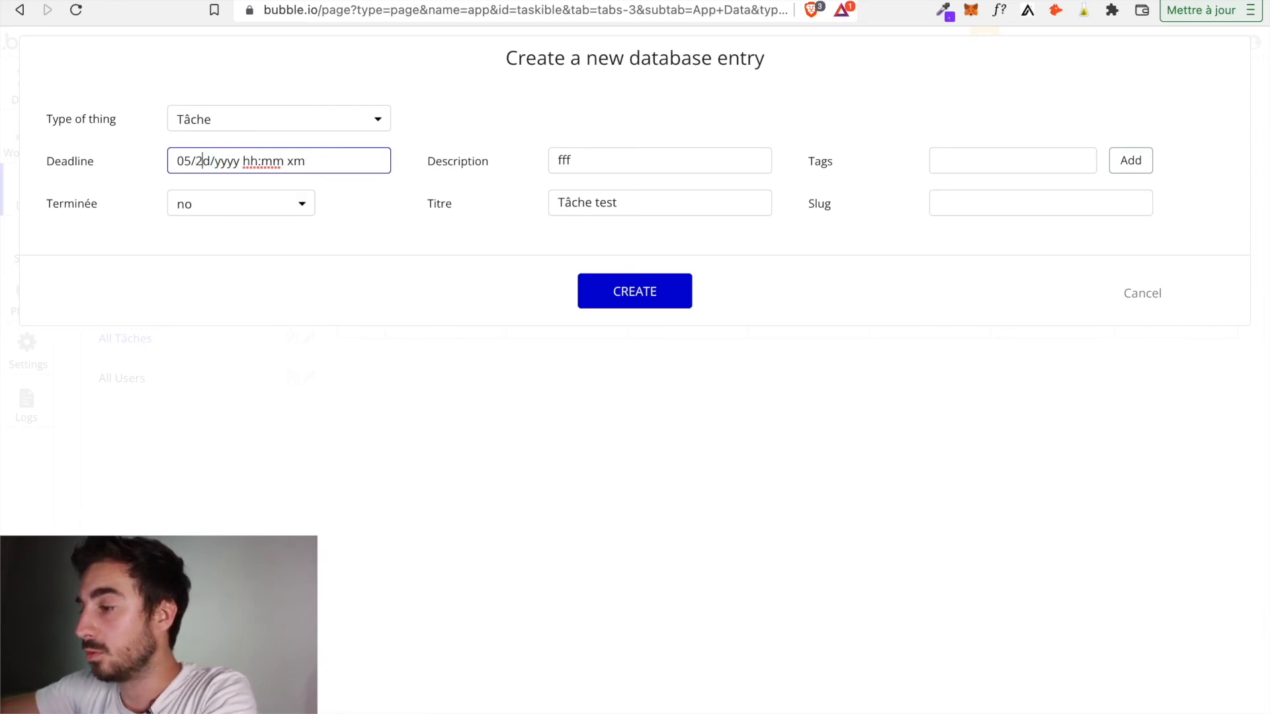
text(0/)
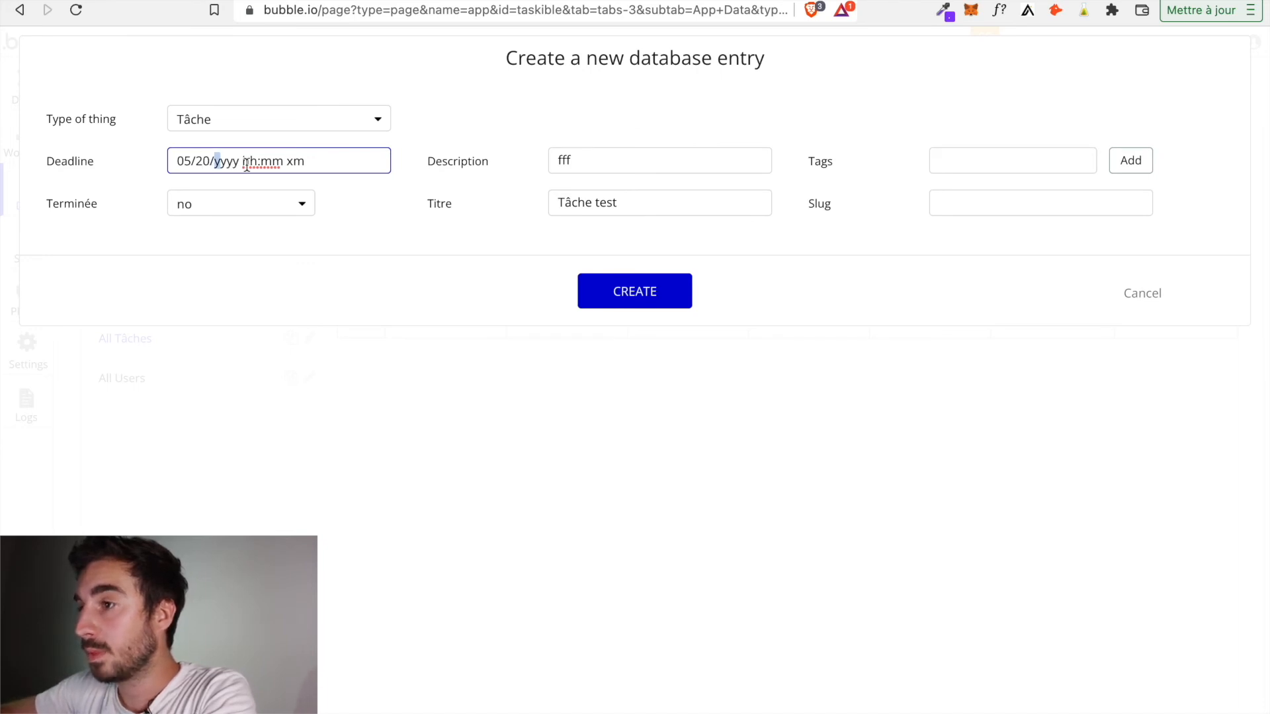
text(2022 )
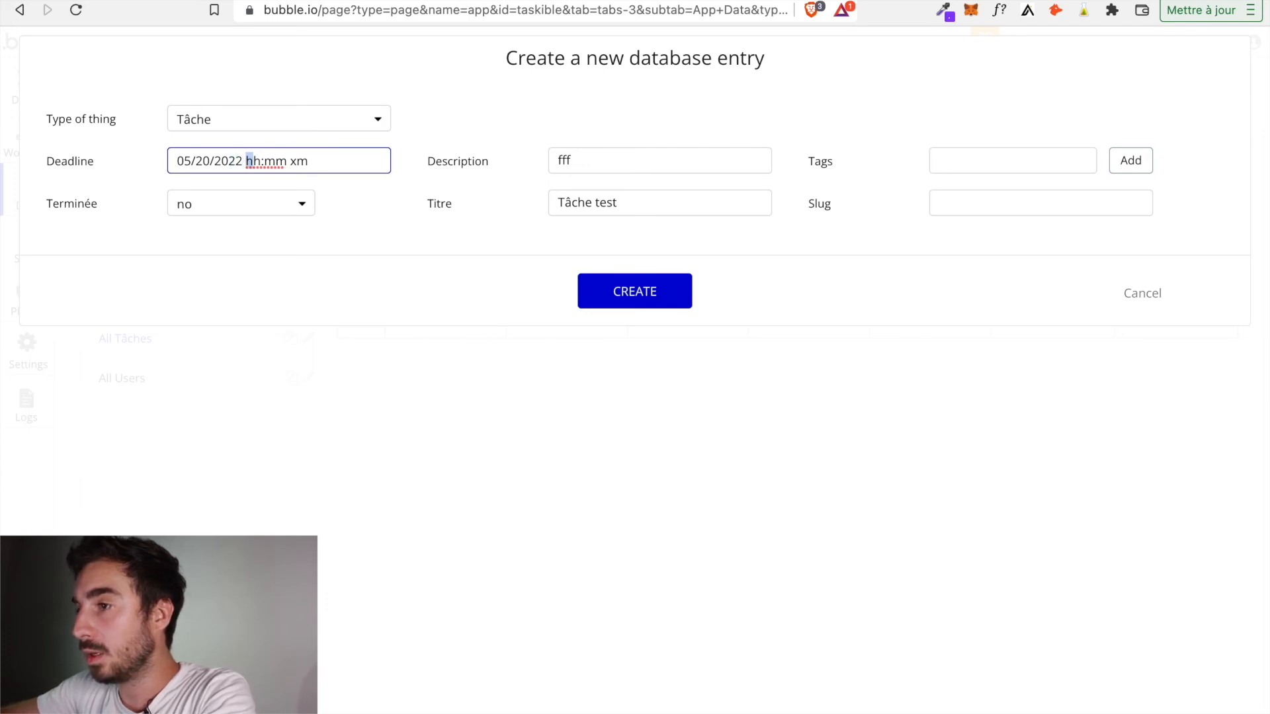
text(0)
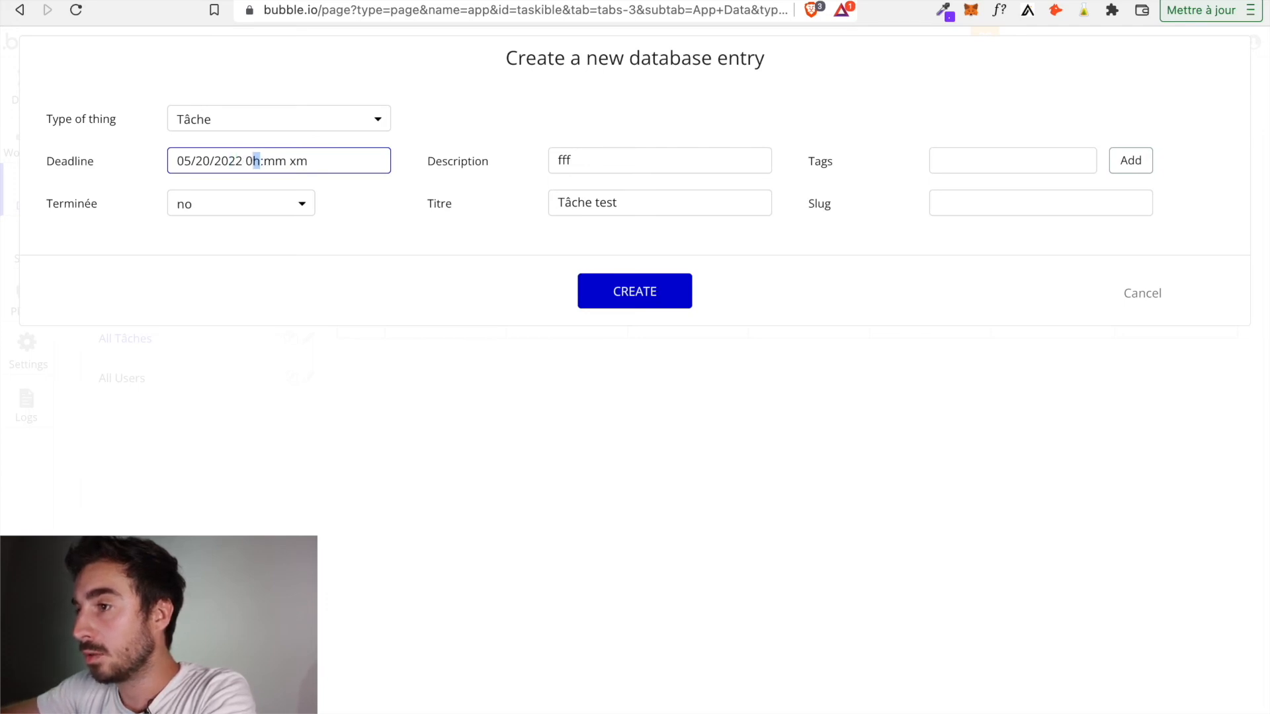
text(1:00)
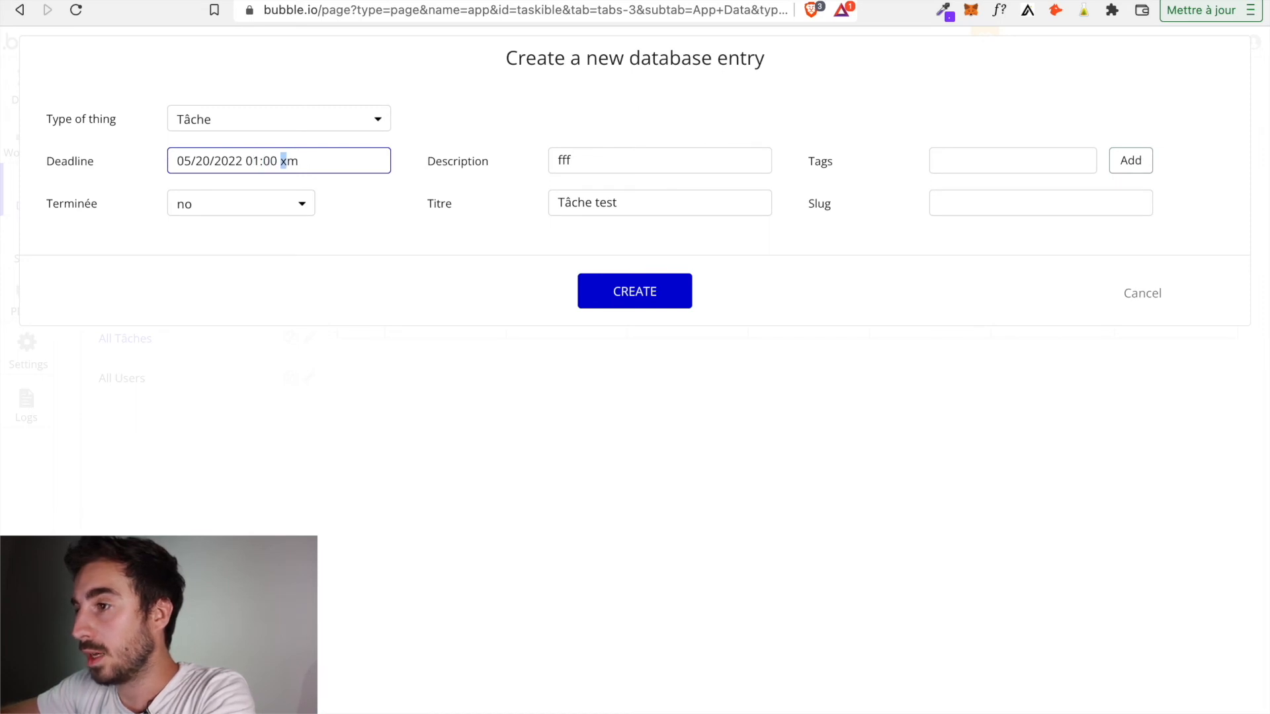
click(599, 285)
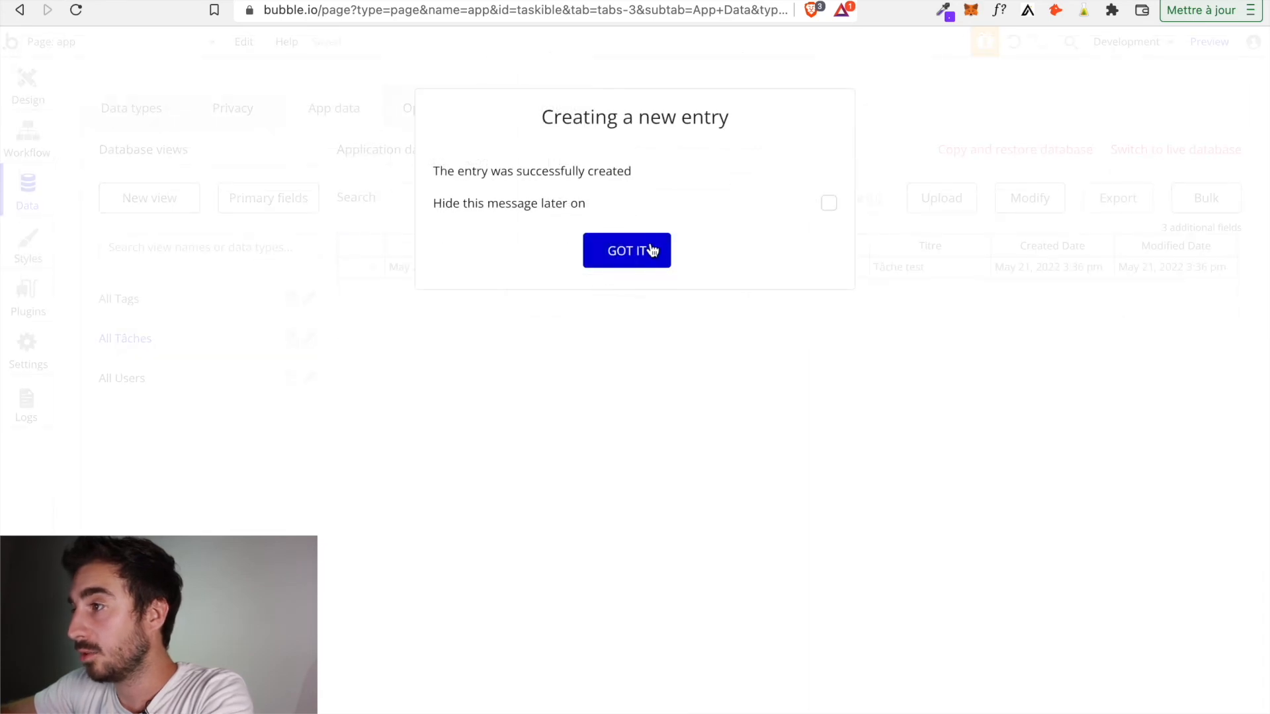
click(651, 247)
Check the task columns in the running Taskible app and return to the Bubble editor.
click(874, 0)
click(296, 58)
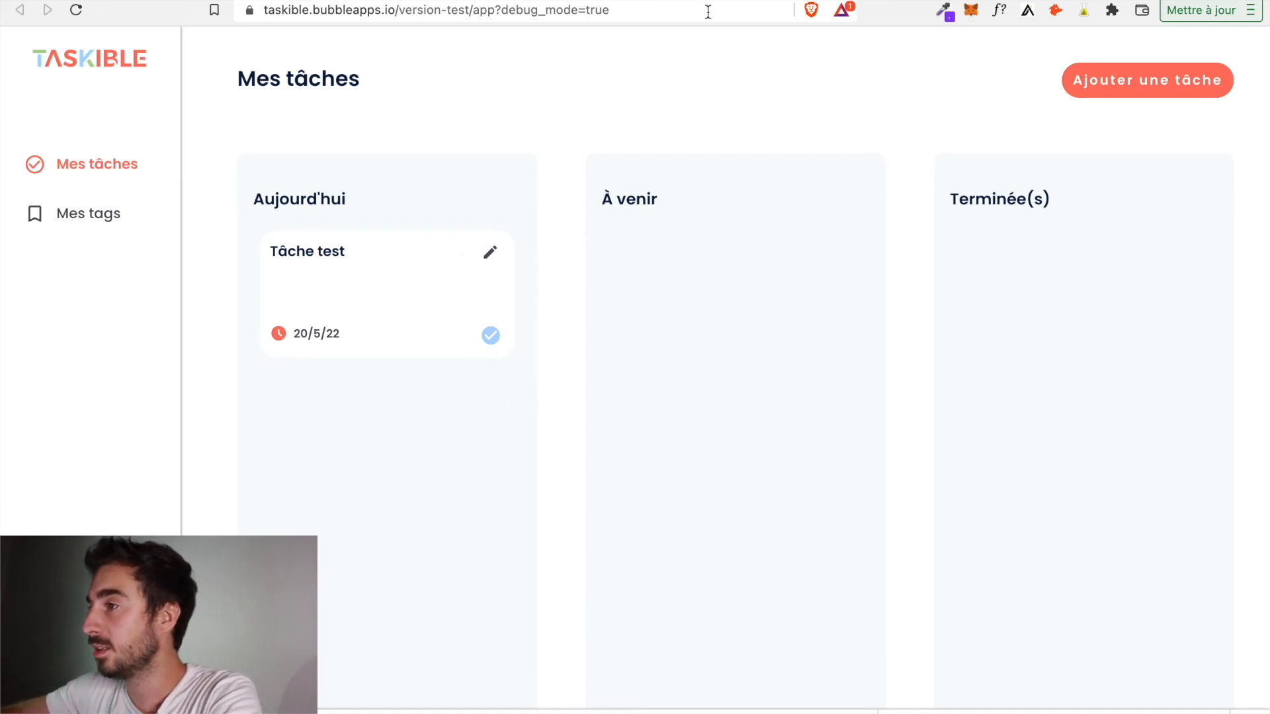
key(ctrl+shift+Tab)
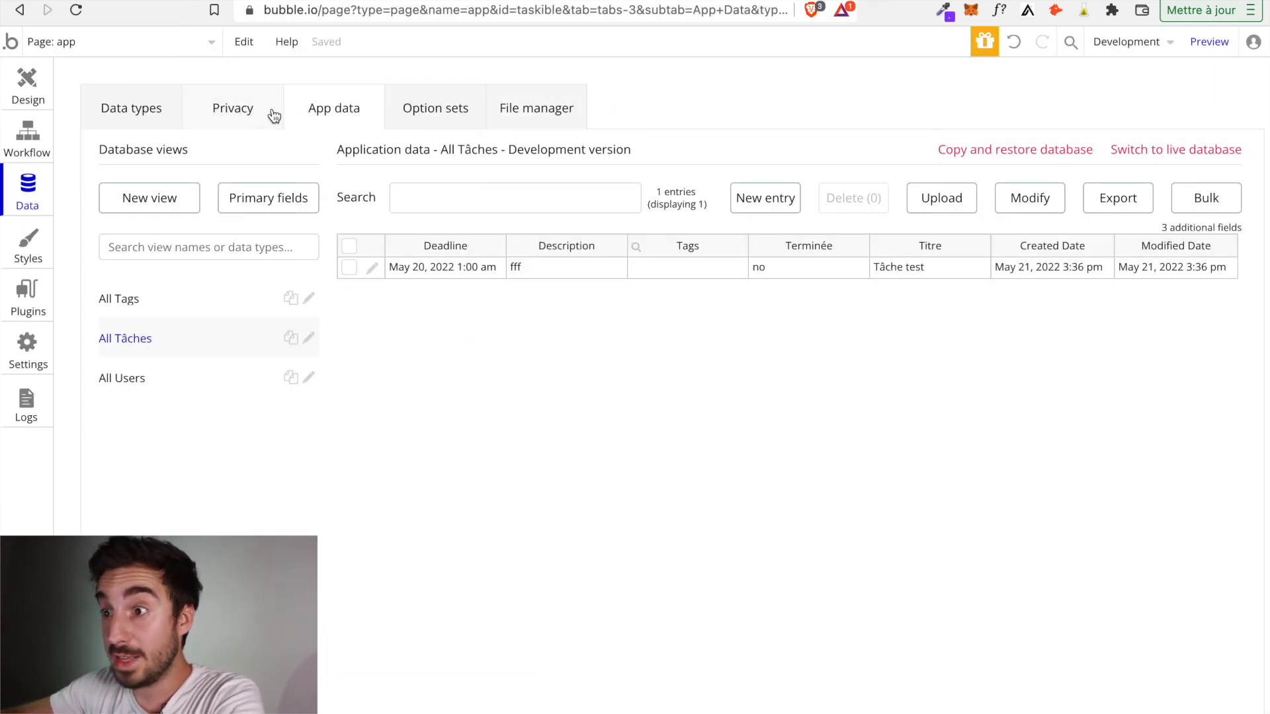
In the "Terminée(s)" repeating group's task search, remove the Deadline constraint and set Terminée = "yes".
click(27, 90)
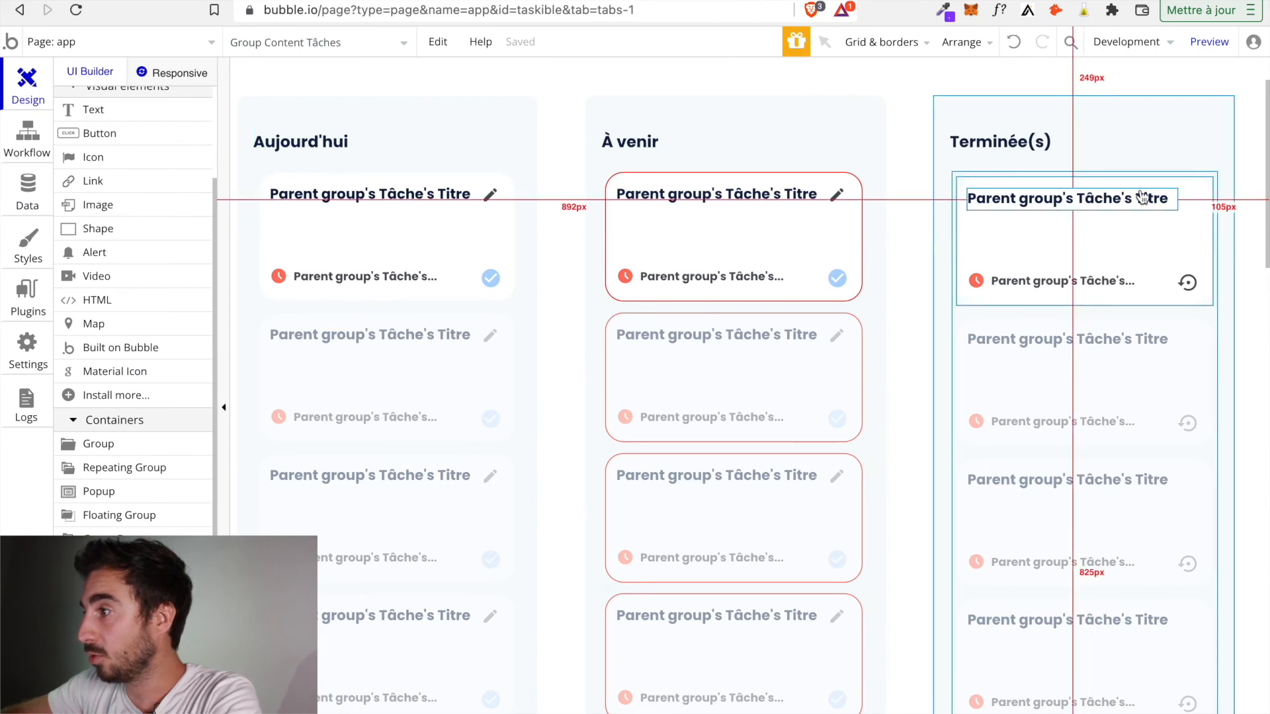
double_click(1212, 173)
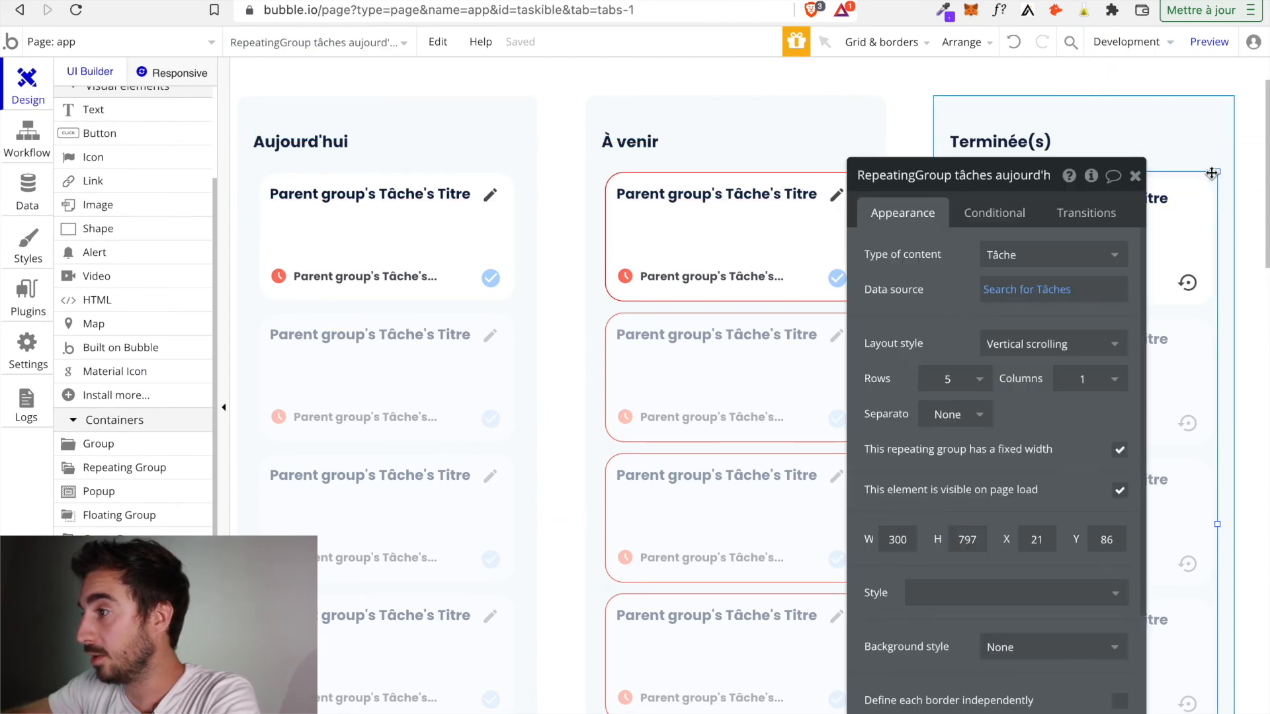
click(1038, 292)
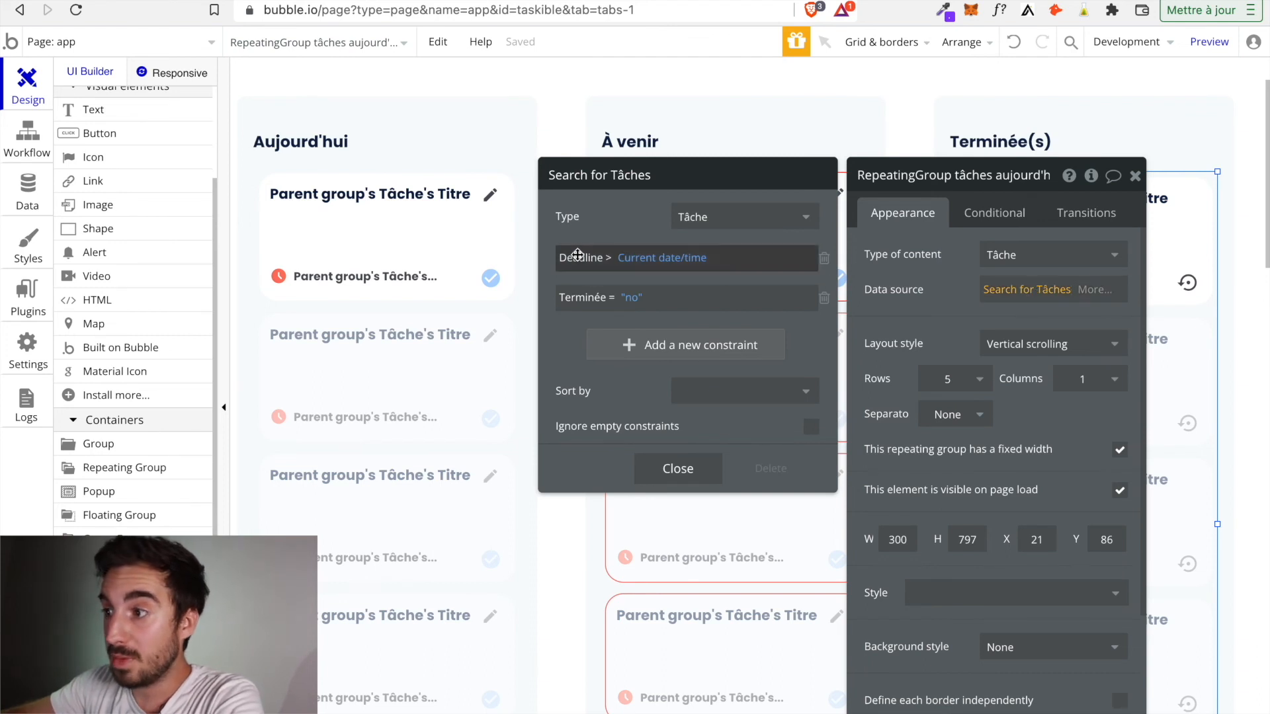
click(824, 259)
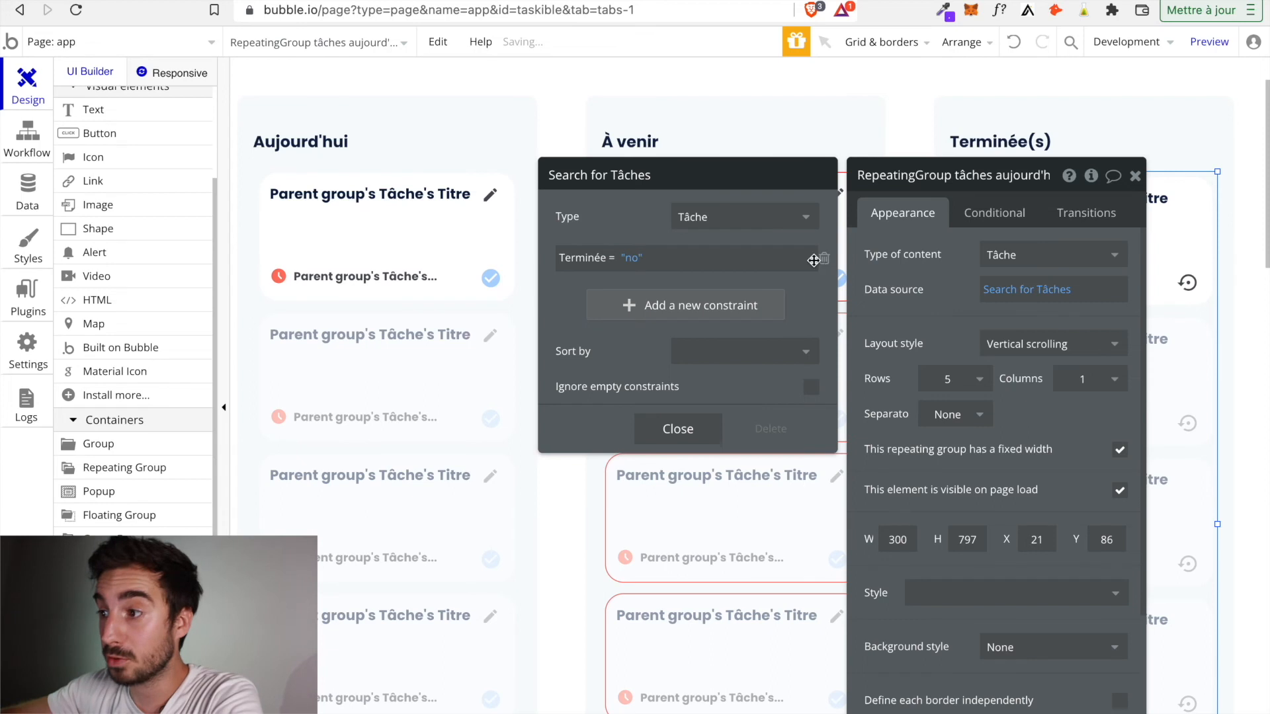
click(628, 260)
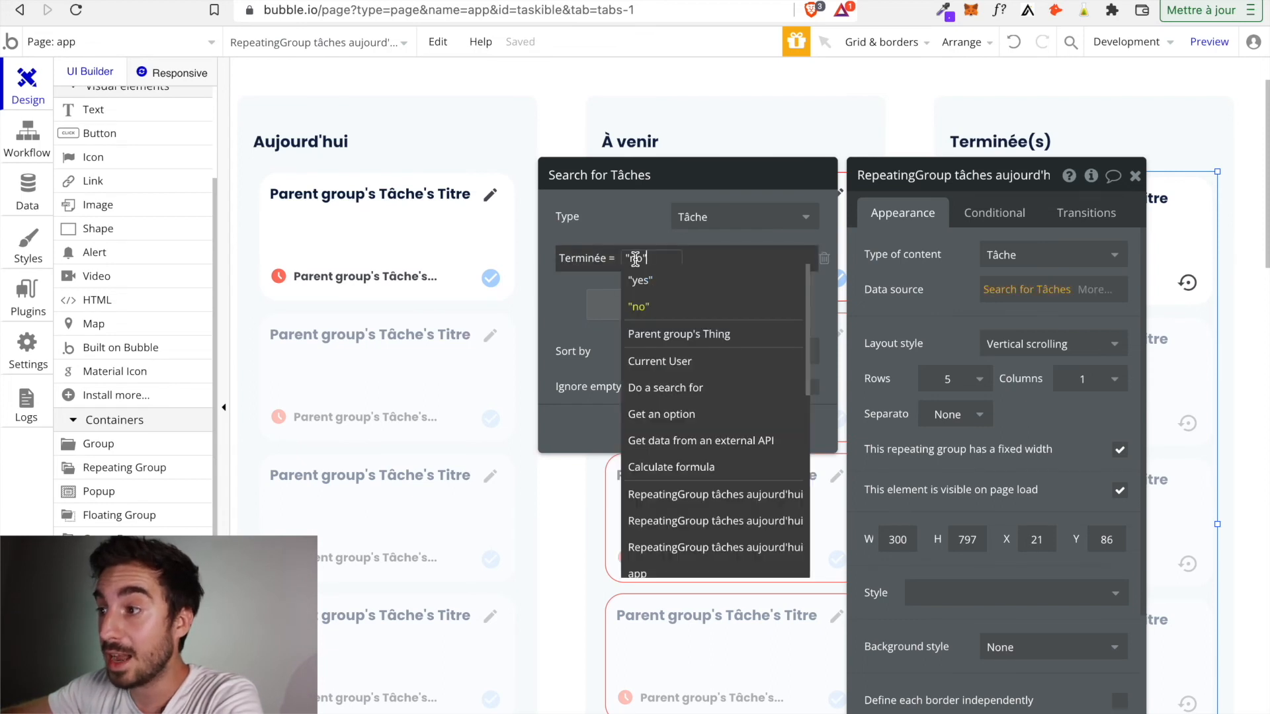
click(644, 276)
click(588, 306)
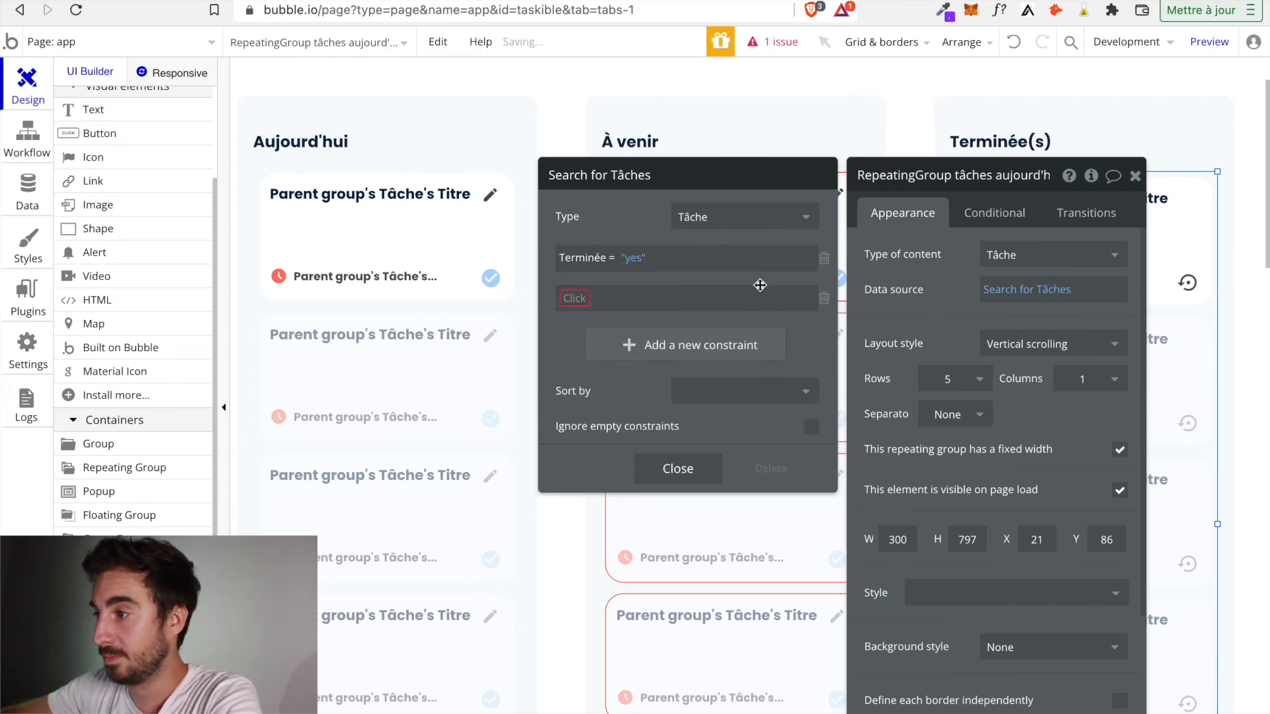
click(824, 298)
click(1135, 176)
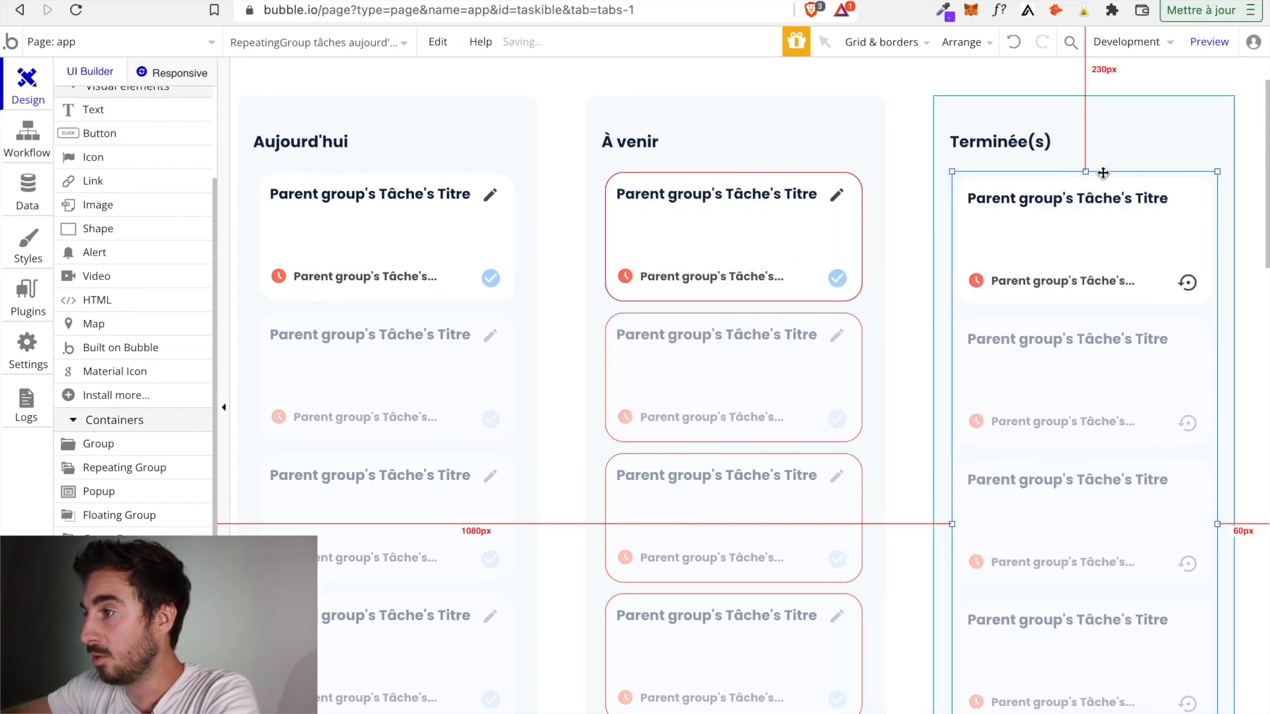
Create a click workflow for the check group on the "Aujourd'hui" card and add a "Make changes to thing..." action.
double_click(479, 289)
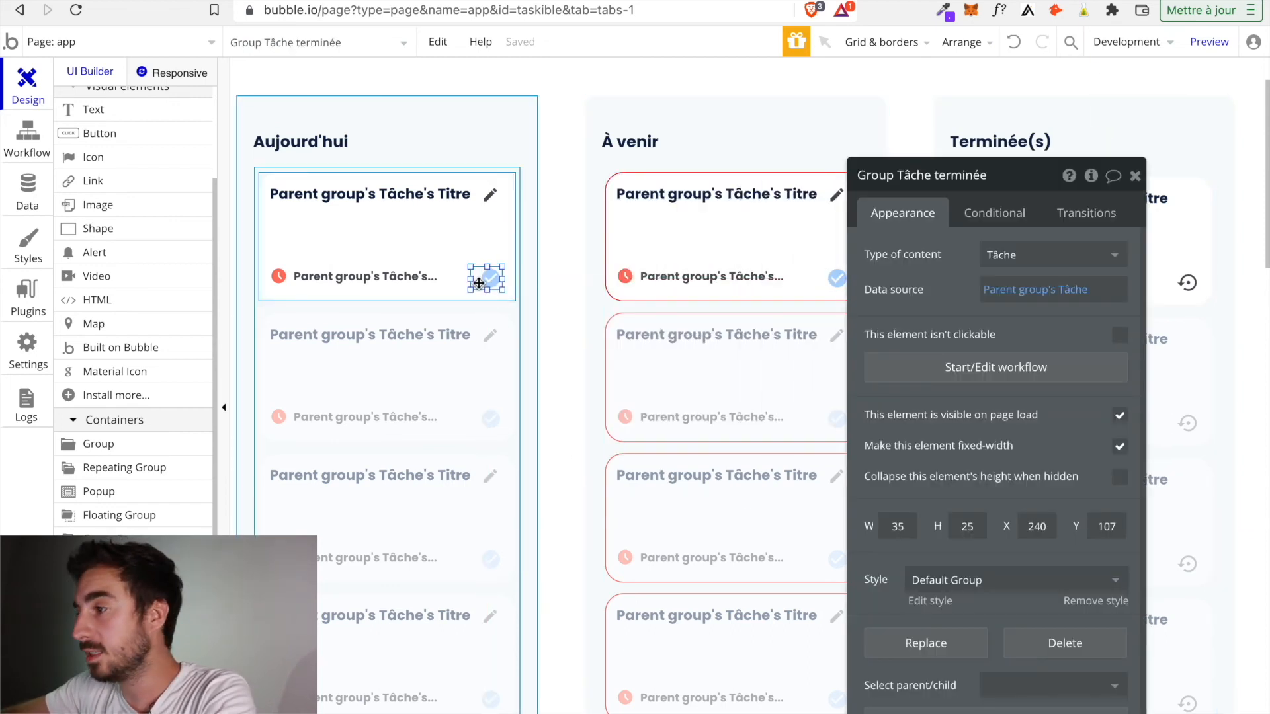
click(1002, 366)
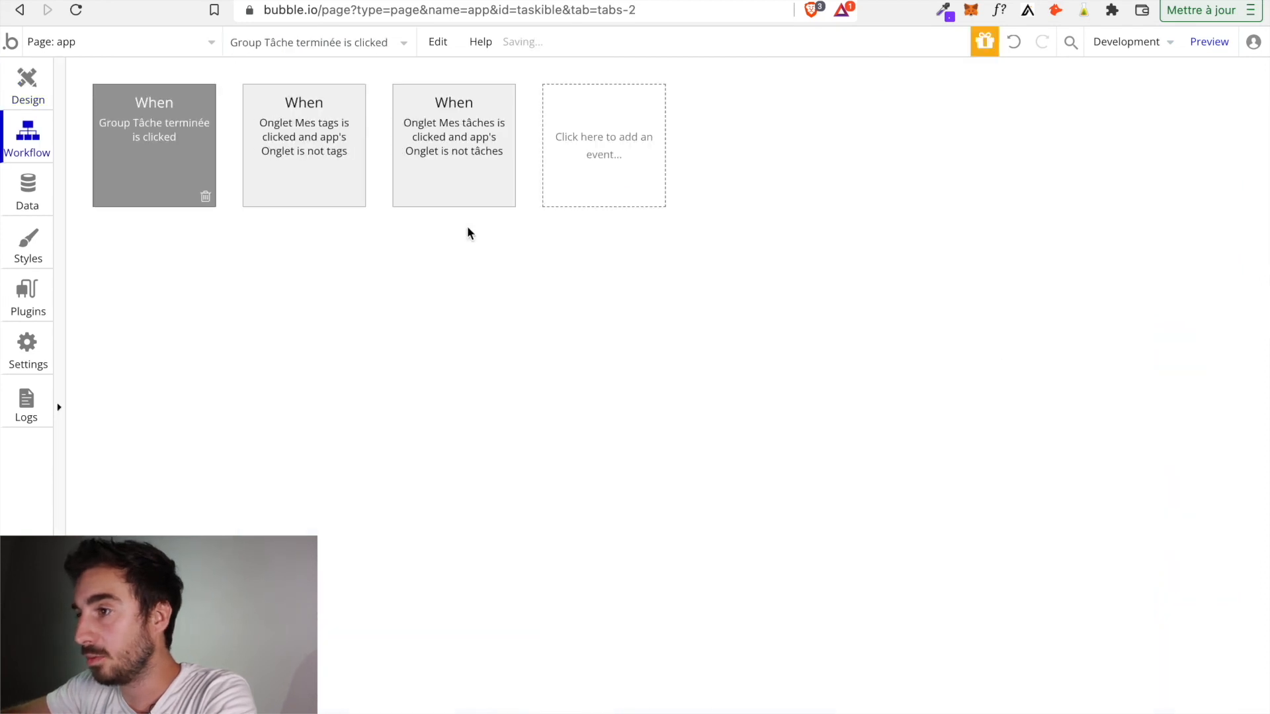
click(221, 275)
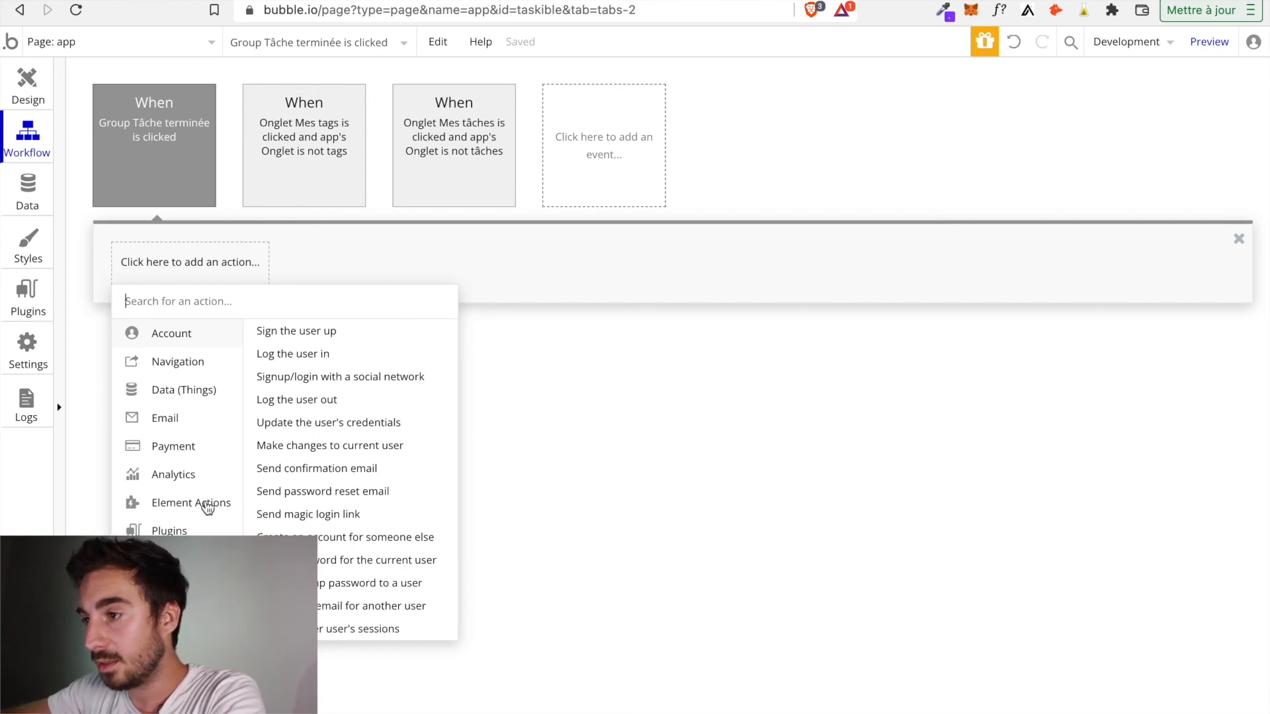
mouse_move(207, 509)
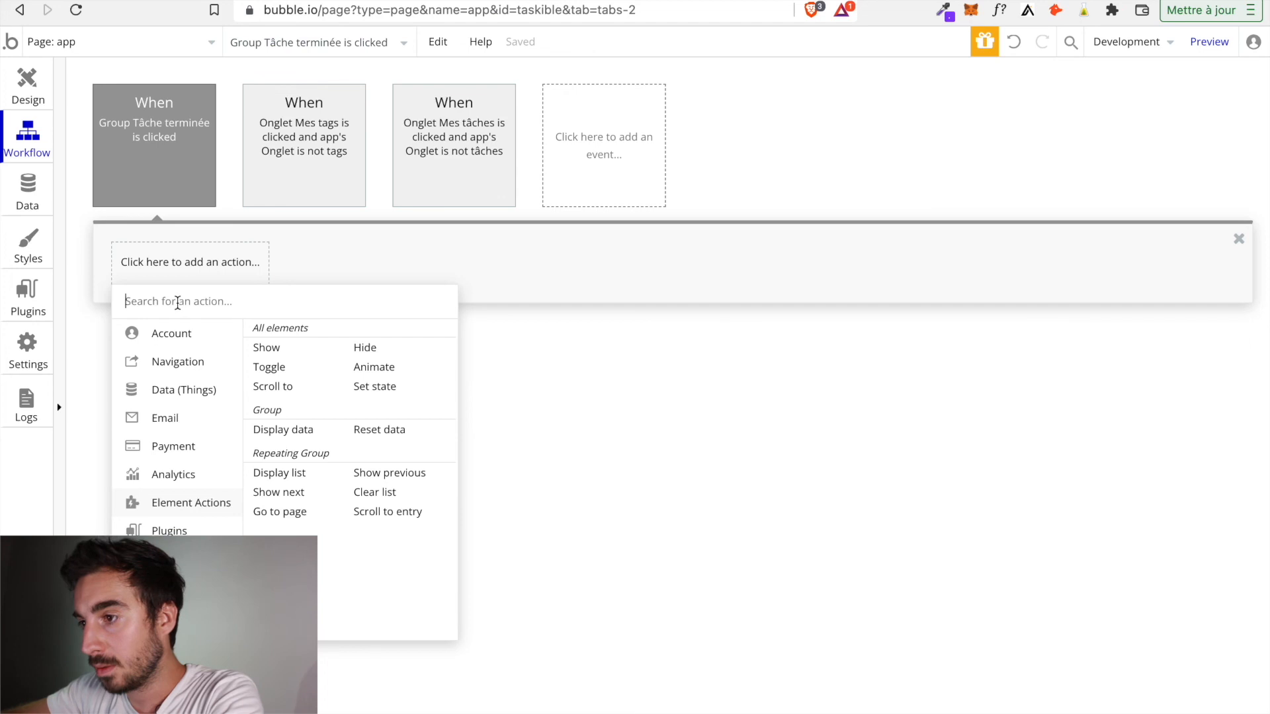
mouse_move(180, 339)
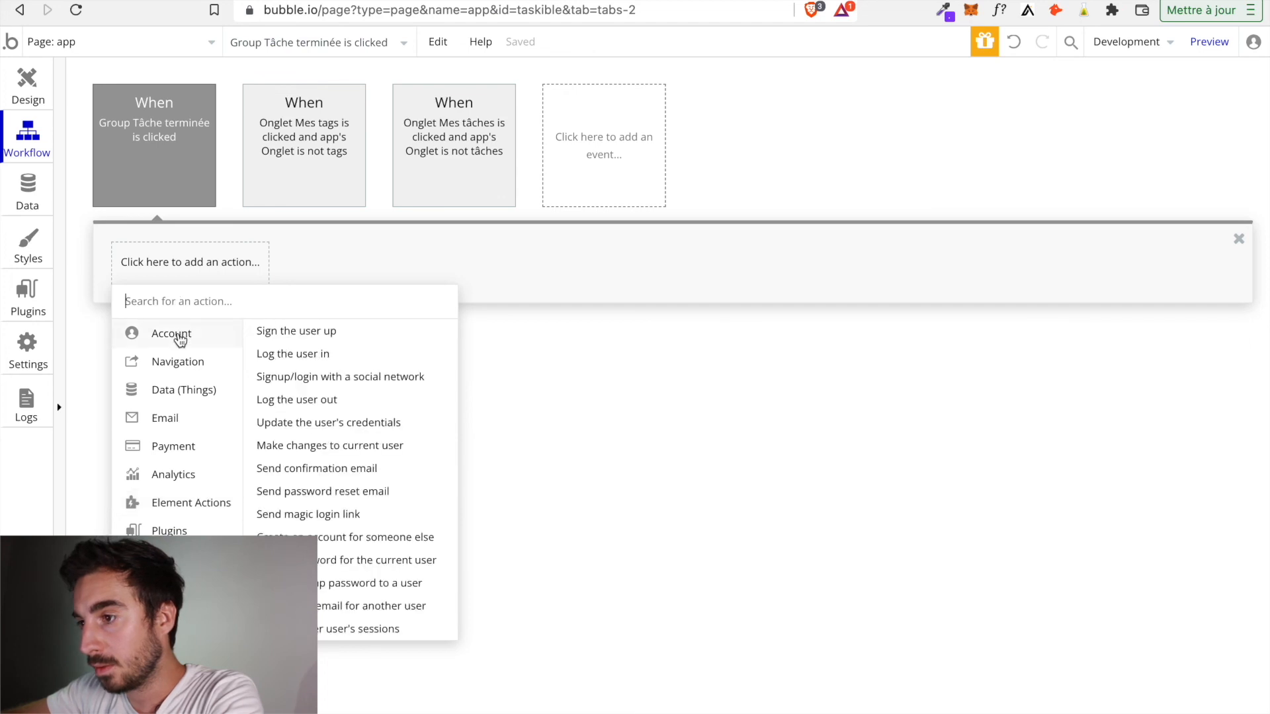
mouse_move(177, 387)
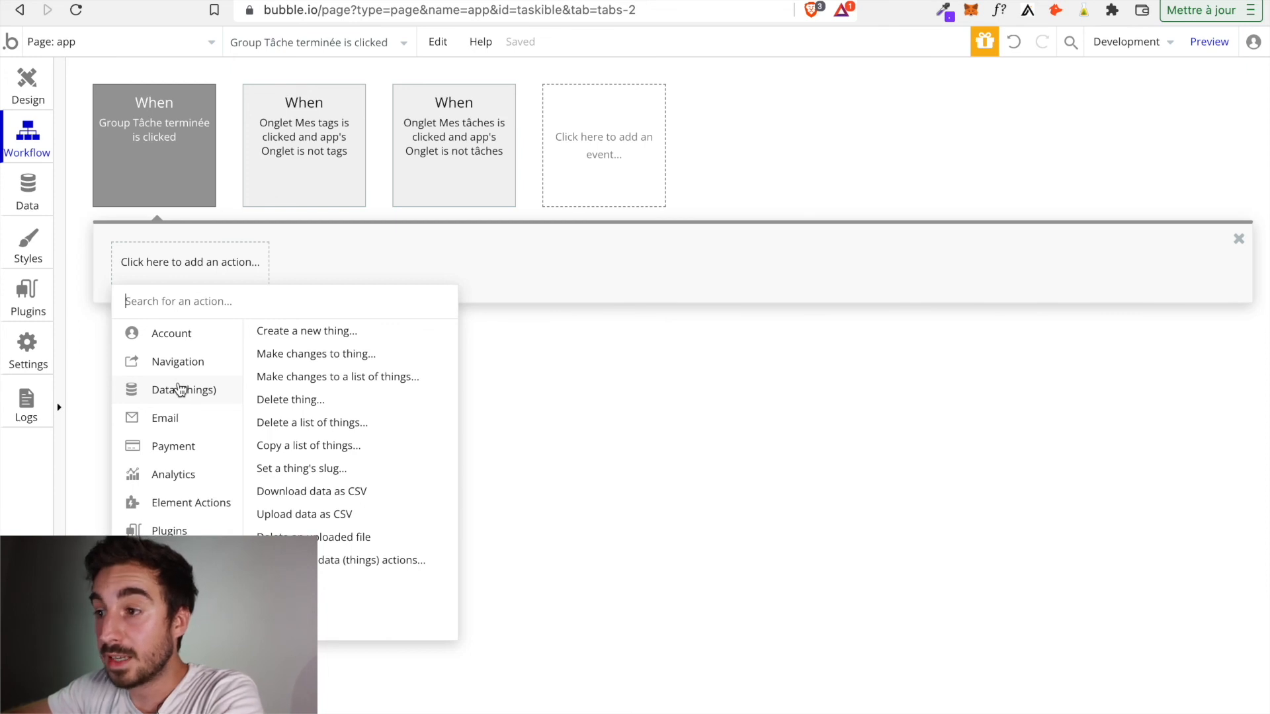
click(352, 361)
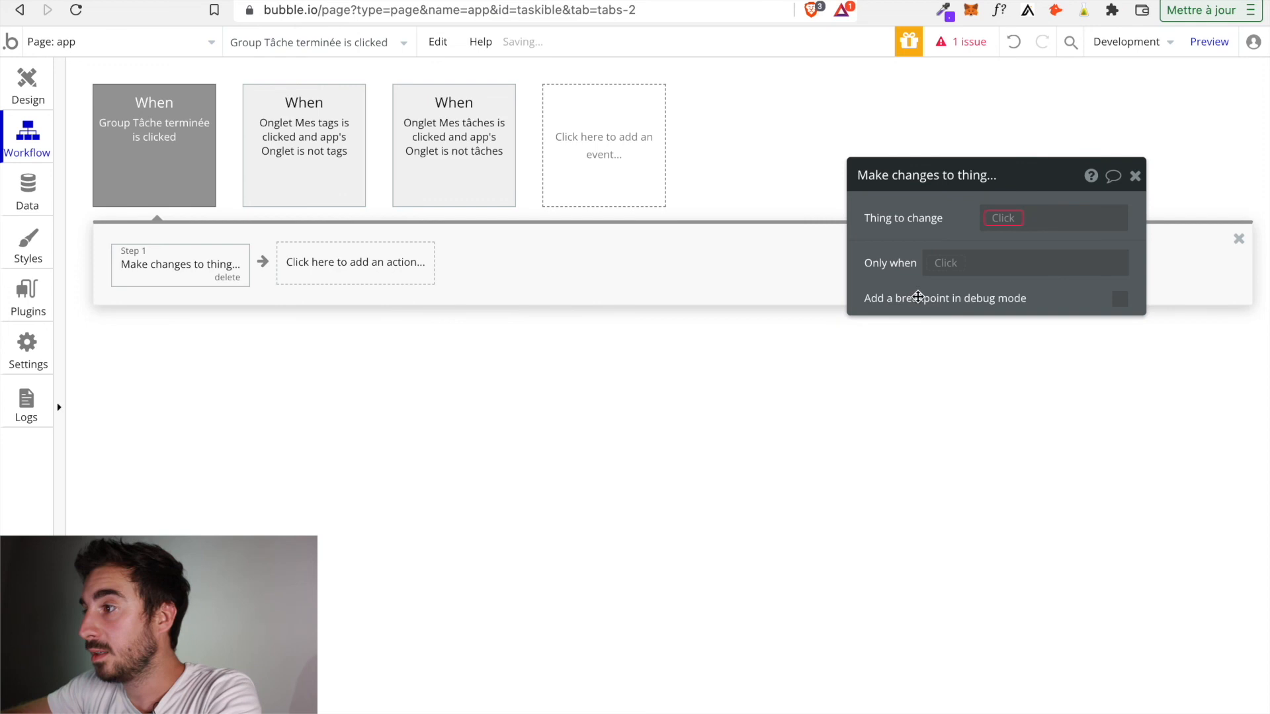
Configure the "Aujourd'hui" check group's action to change Parent group's Tâche with Terminée = "yes".
click(995, 221)
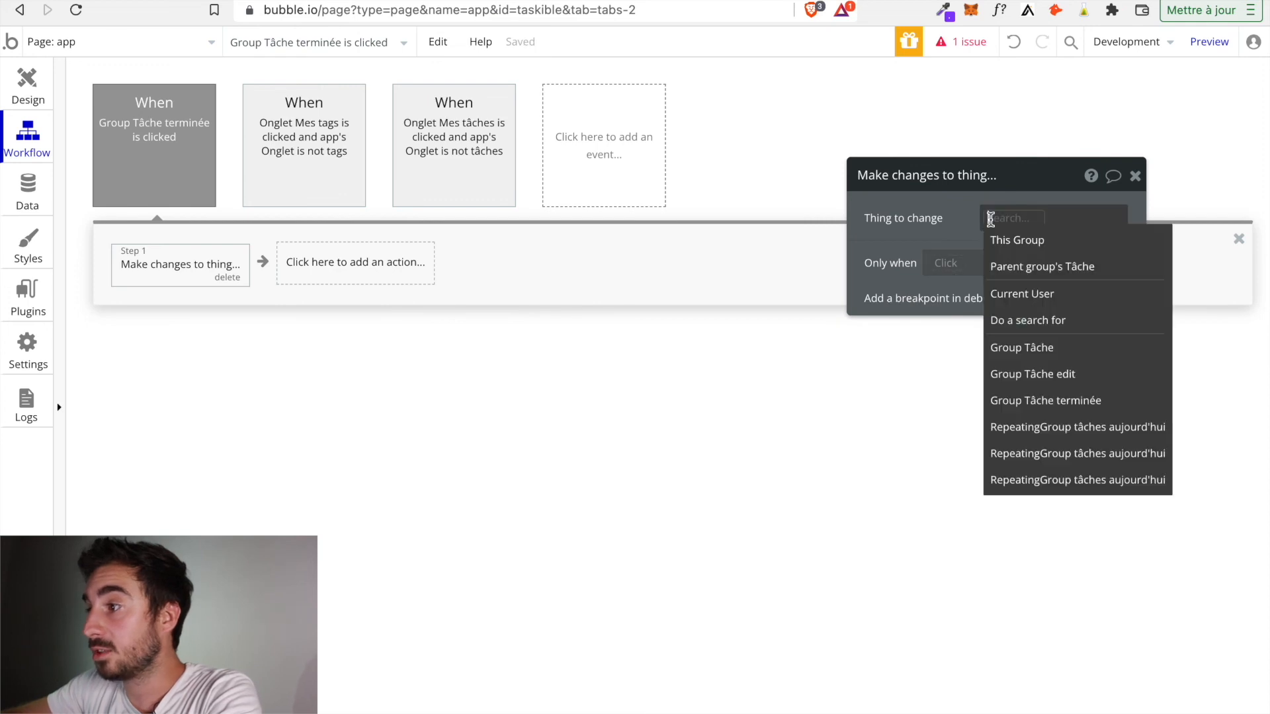
click(1022, 268)
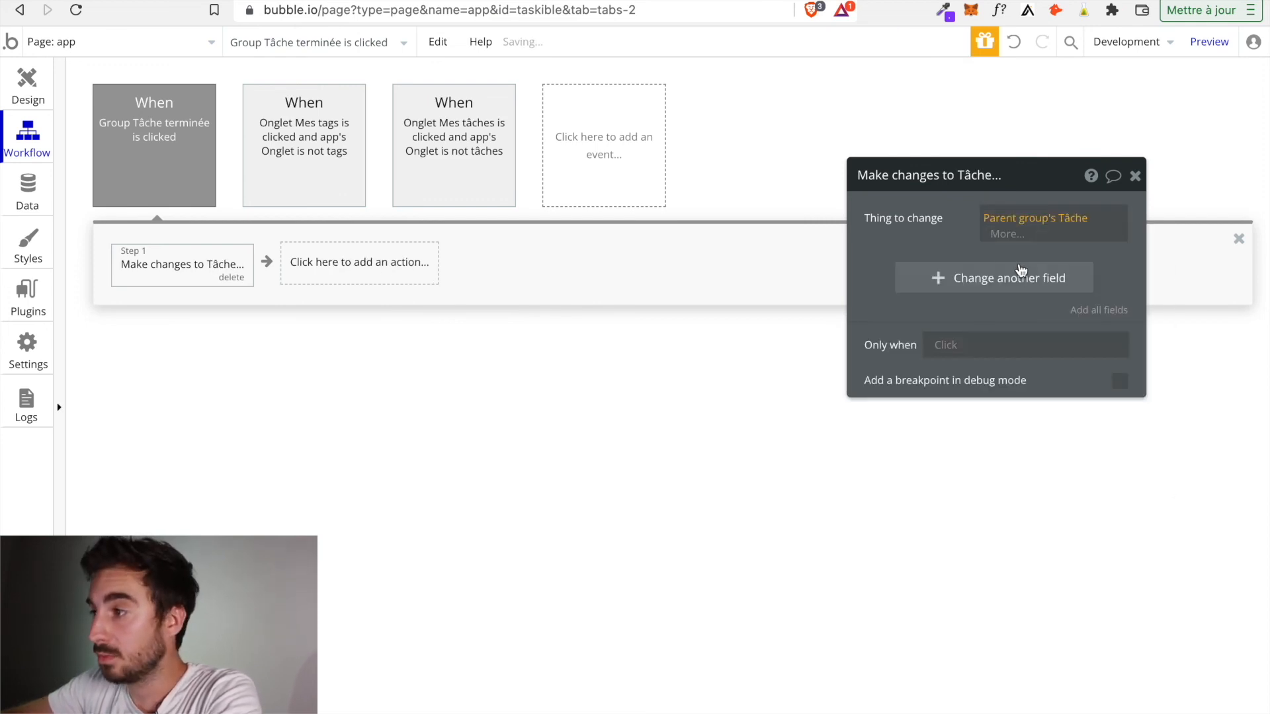
click(939, 284)
click(884, 259)
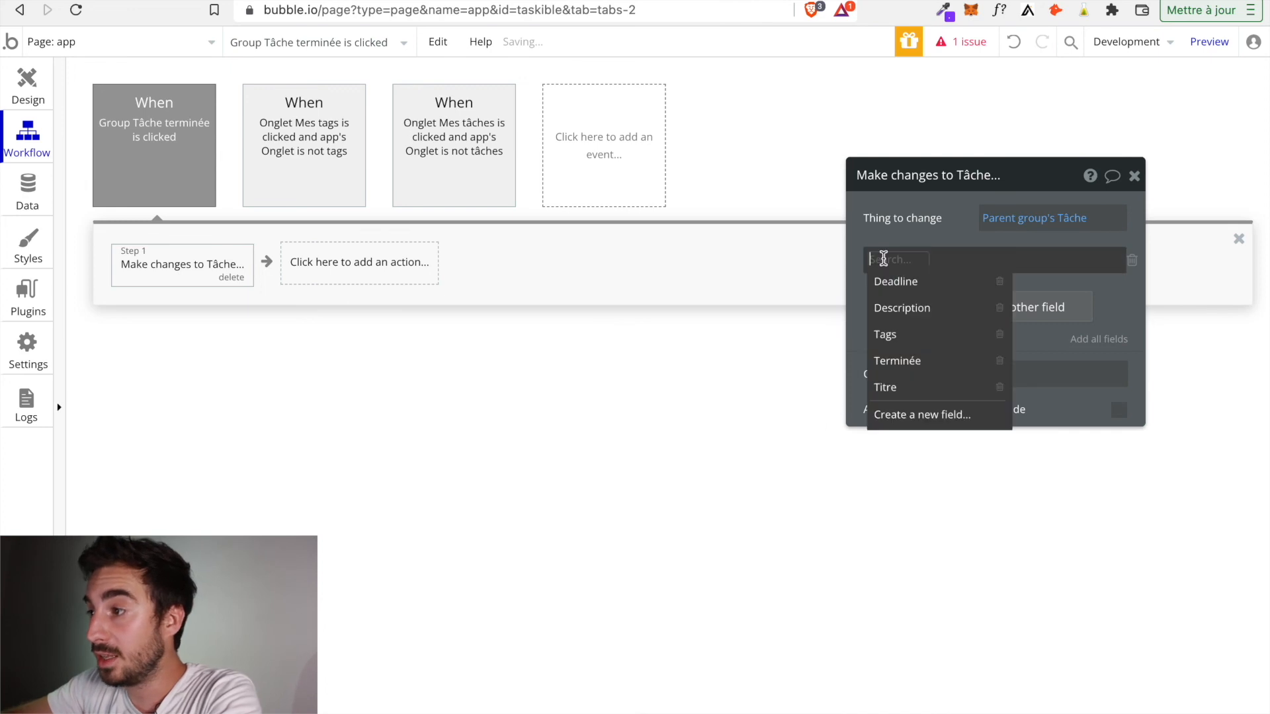
click(906, 360)
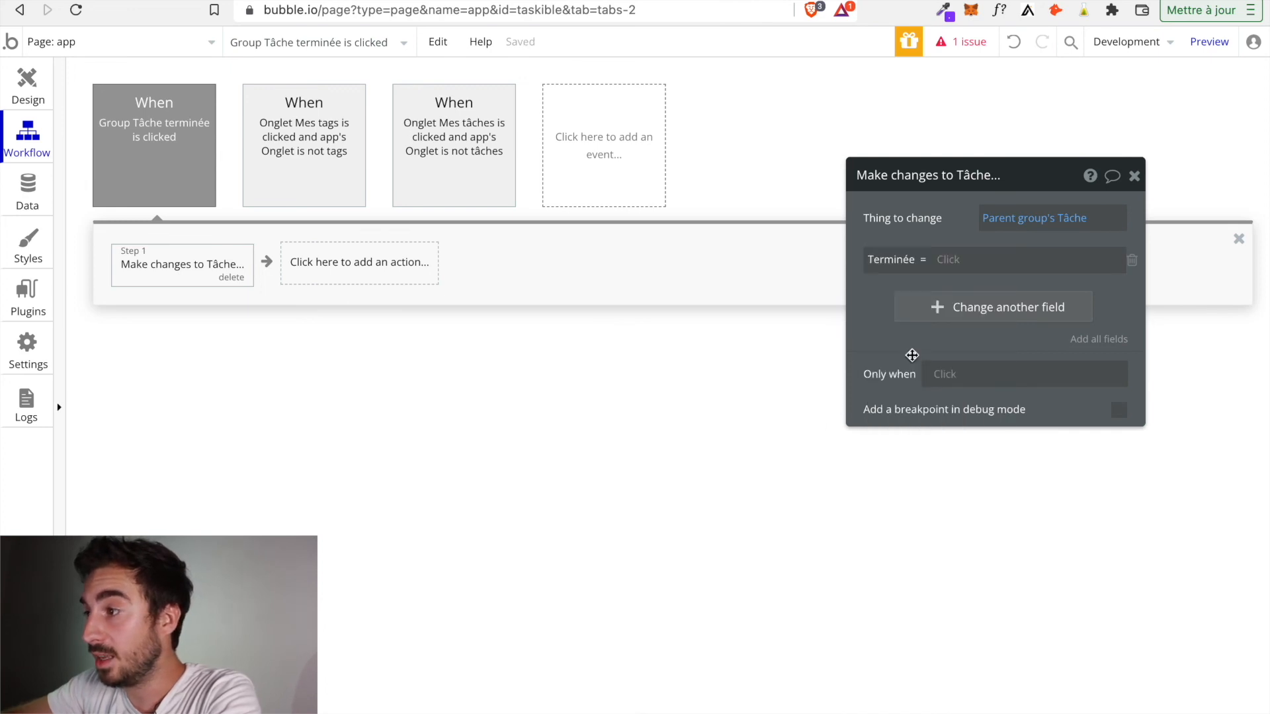
click(962, 261)
click(955, 304)
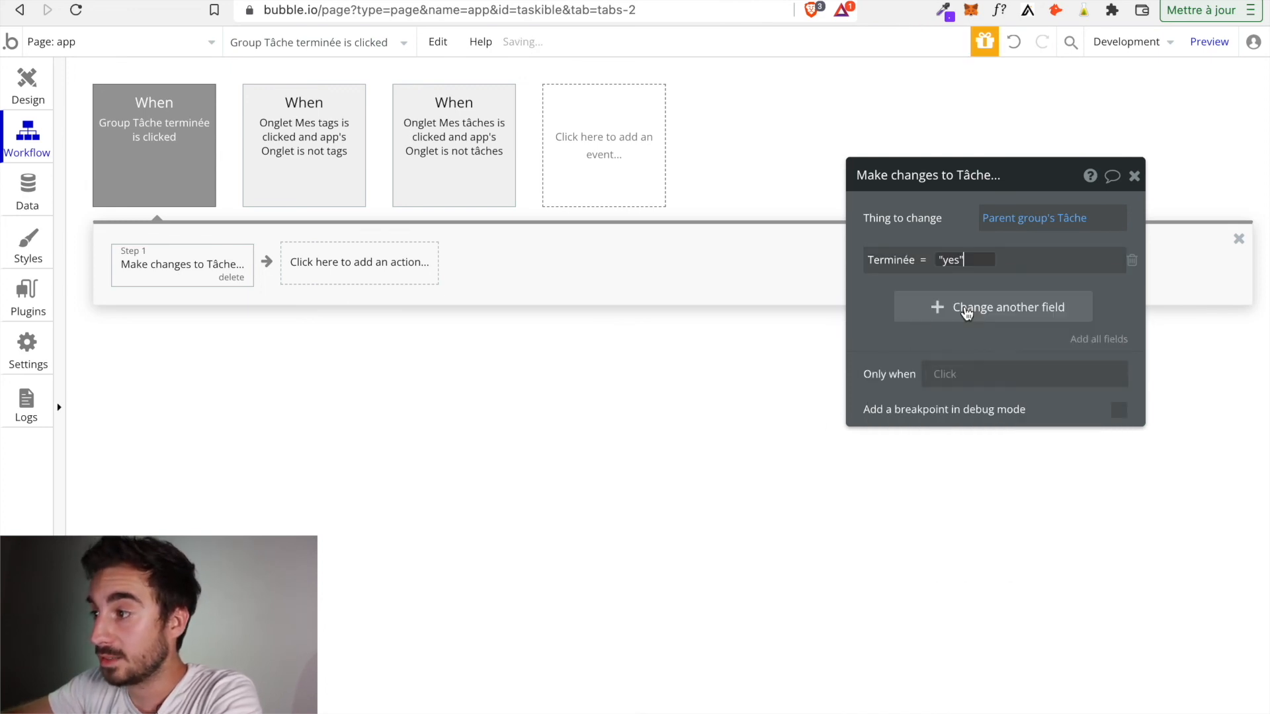
click(1131, 175)
Create a click workflow for the check group on the "À venir" card and add a "Make changes to thing..." action.
click(26, 78)
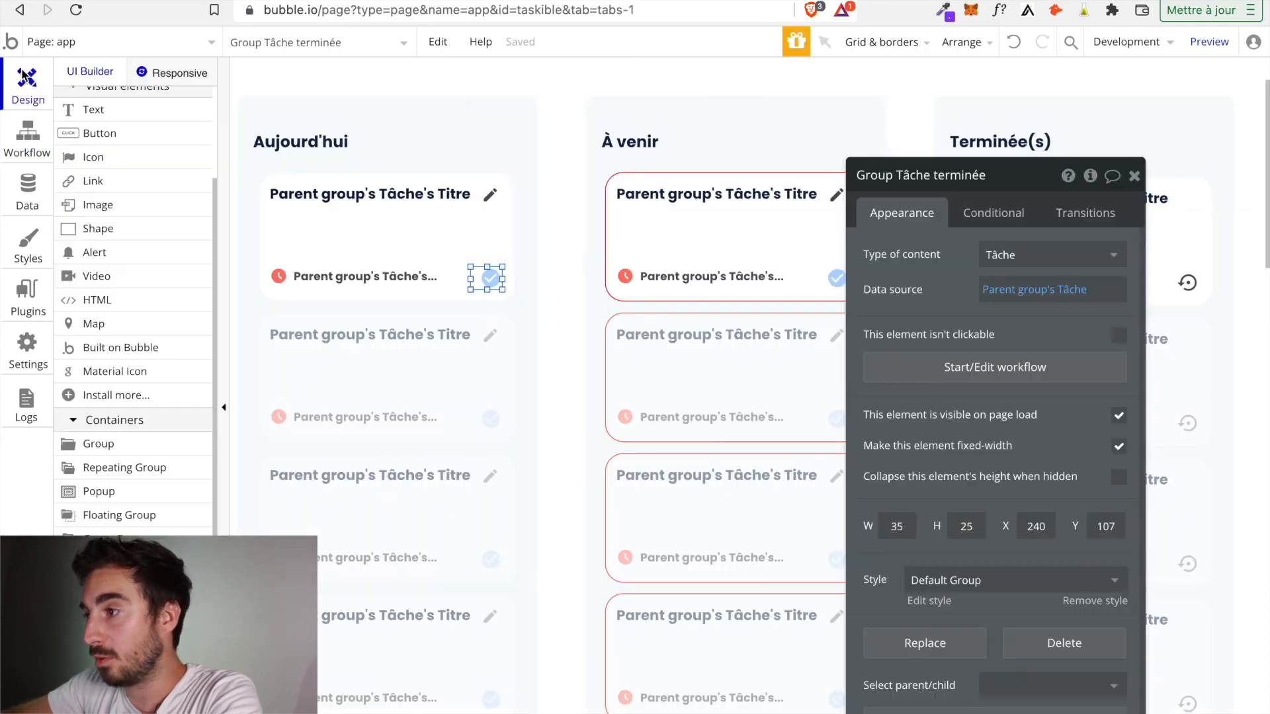
click(1133, 173)
double_click(827, 277)
click(957, 367)
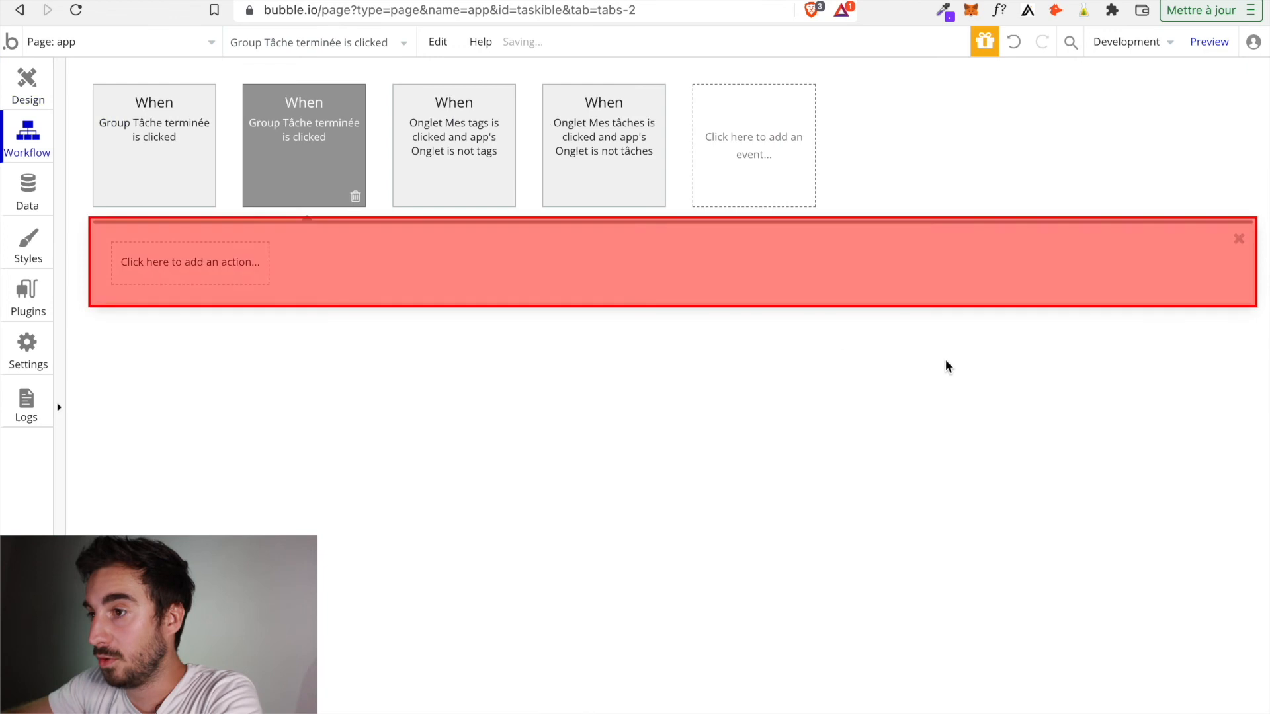
click(158, 274)
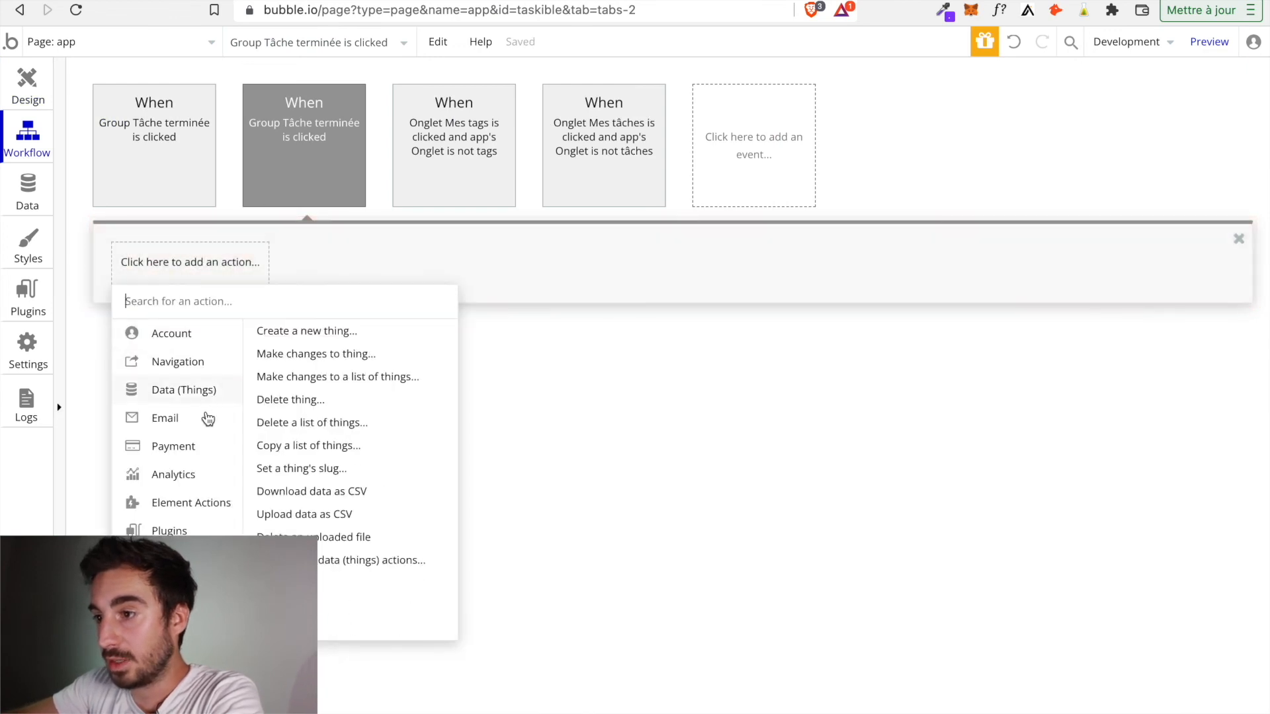
click(283, 354)
Set the "À venir" check workflow's action to change Parent group's Tâche with Terminée = "yes".
click(990, 218)
click(1024, 268)
click(933, 275)
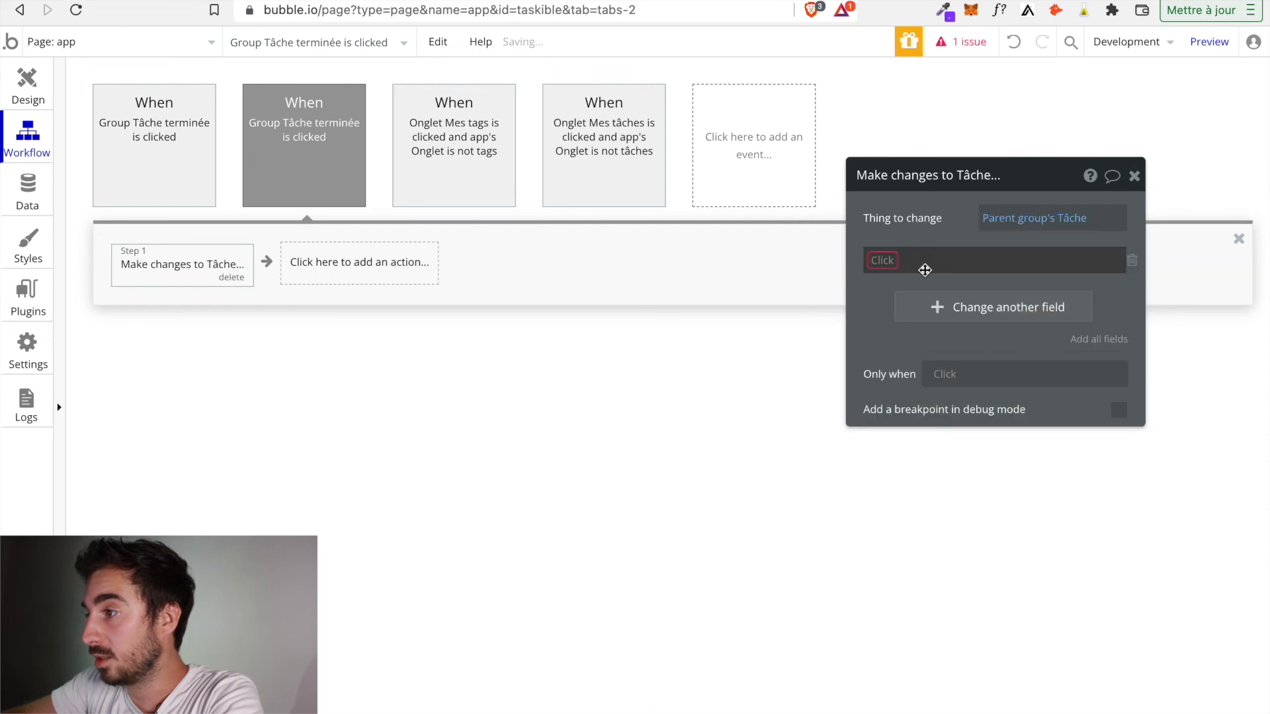
click(896, 359)
click(938, 266)
click(969, 308)
click(1132, 175)
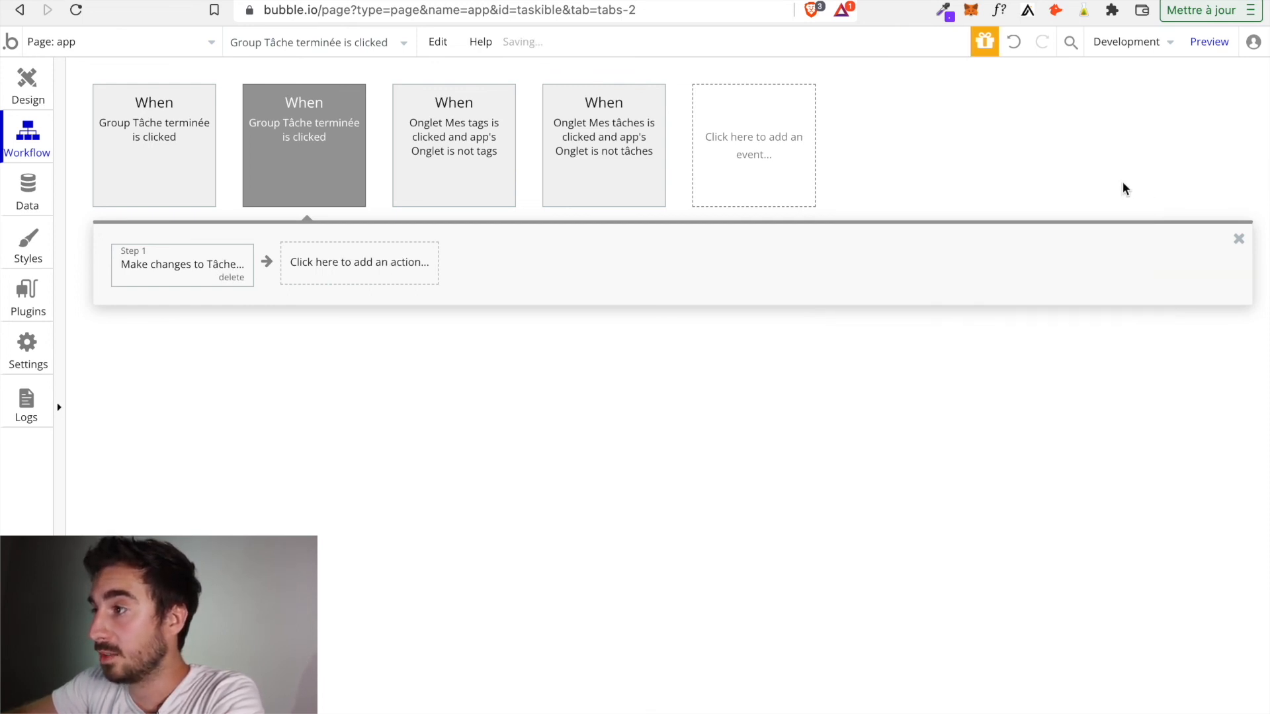
Switch to the running Taskible app, mark "Tâche test" as completed from its "Aujourd'hui" card, and return to the Bubble editor.
key(ctrl+Tab)
click(673, 61)
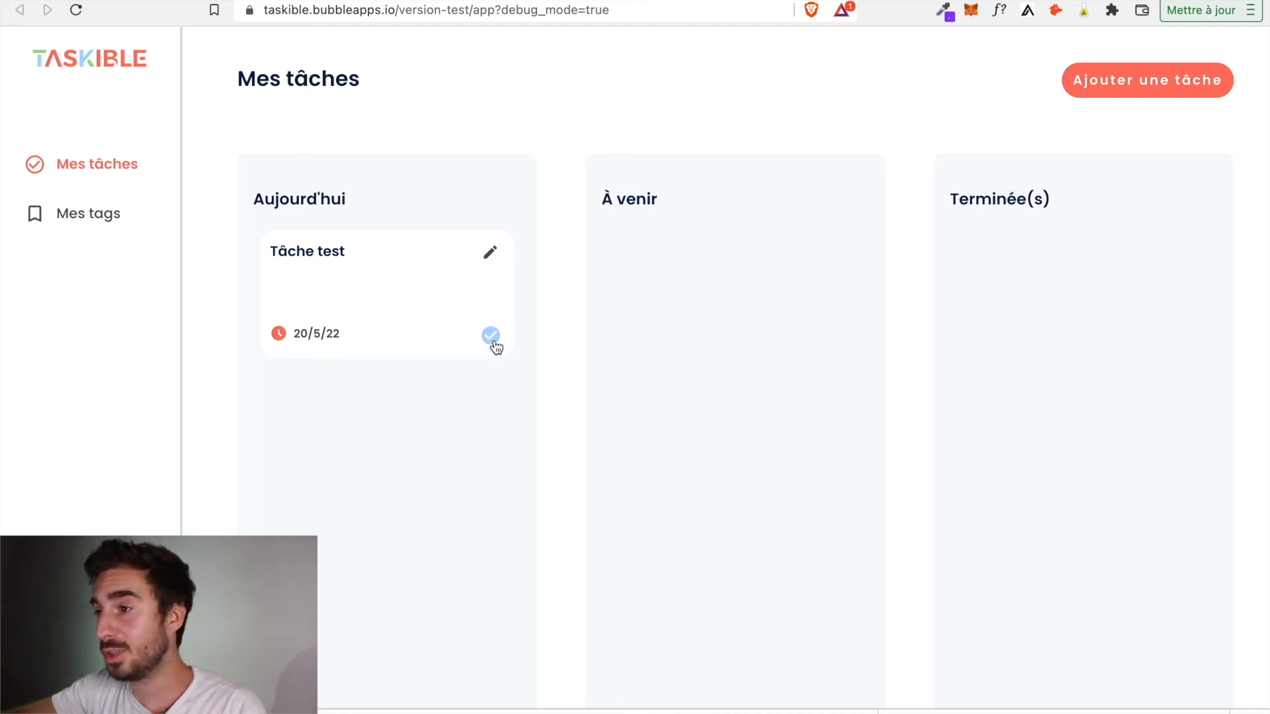
click(490, 337)
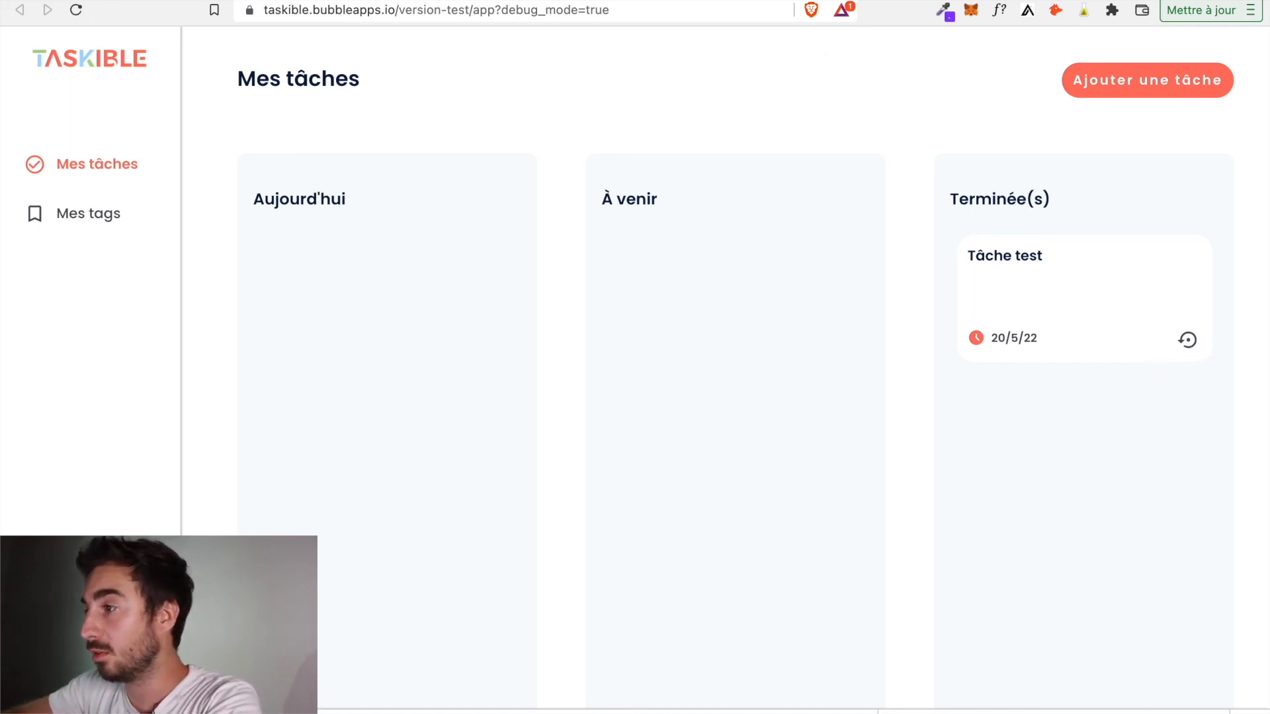
key(ctrl+shift+Tab)
Create a click workflow for the restore icon's group on the "Terminée(s)" card and add a "Make changes to thing..." action.
click(30, 84)
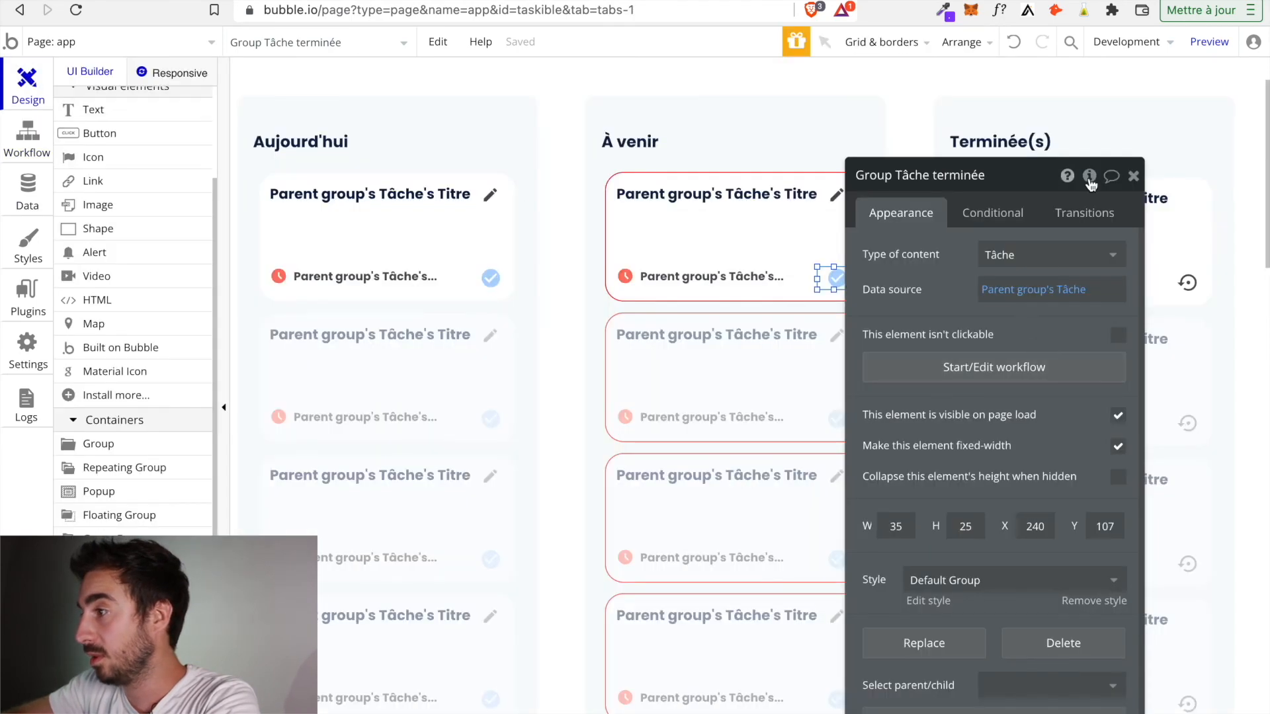
click(1133, 175)
click(1173, 288)
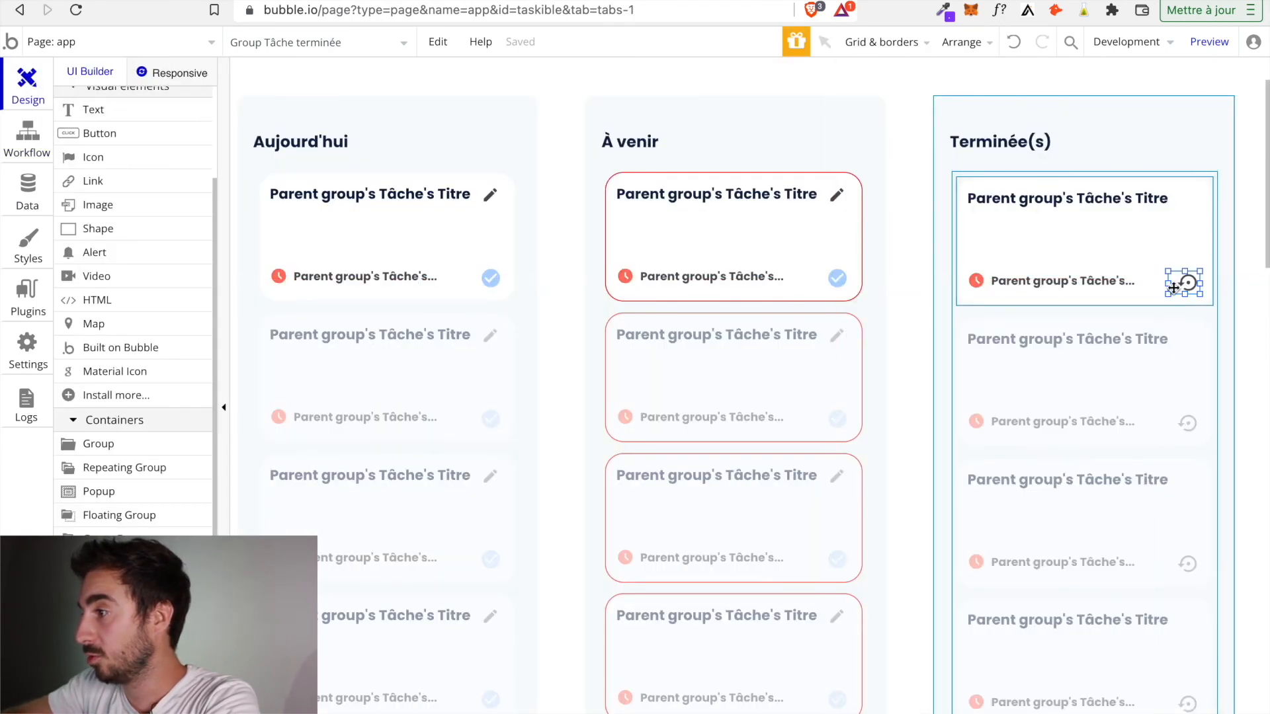
double_click(1173, 287)
click(992, 365)
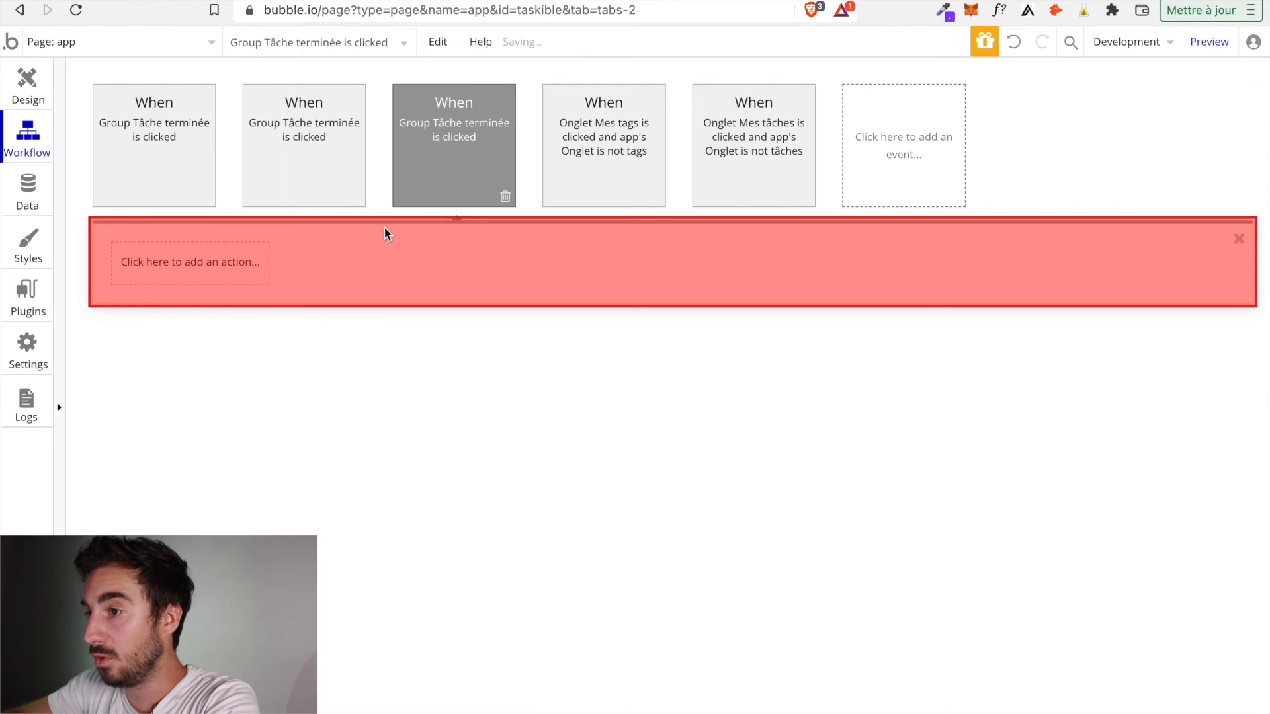
click(249, 275)
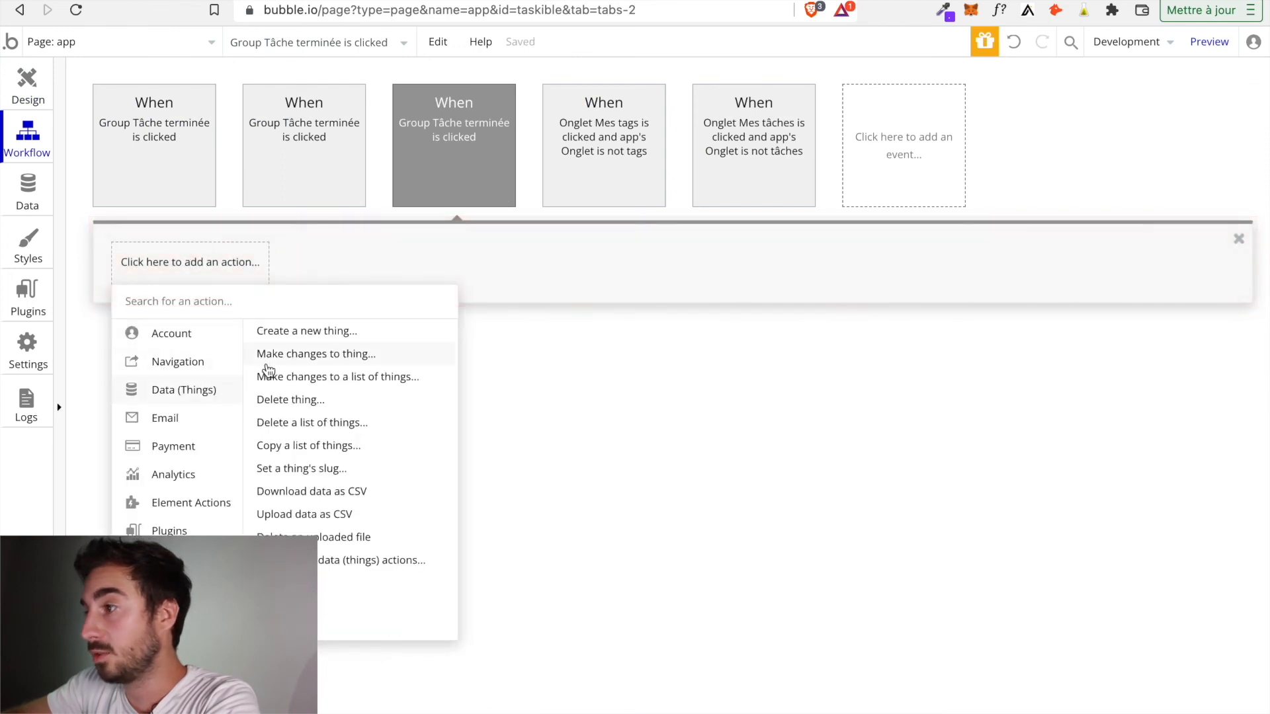
click(268, 355)
Set the restore workflow's action to change Parent group's Tâche with Terminée = "no".
click(995, 219)
click(1014, 264)
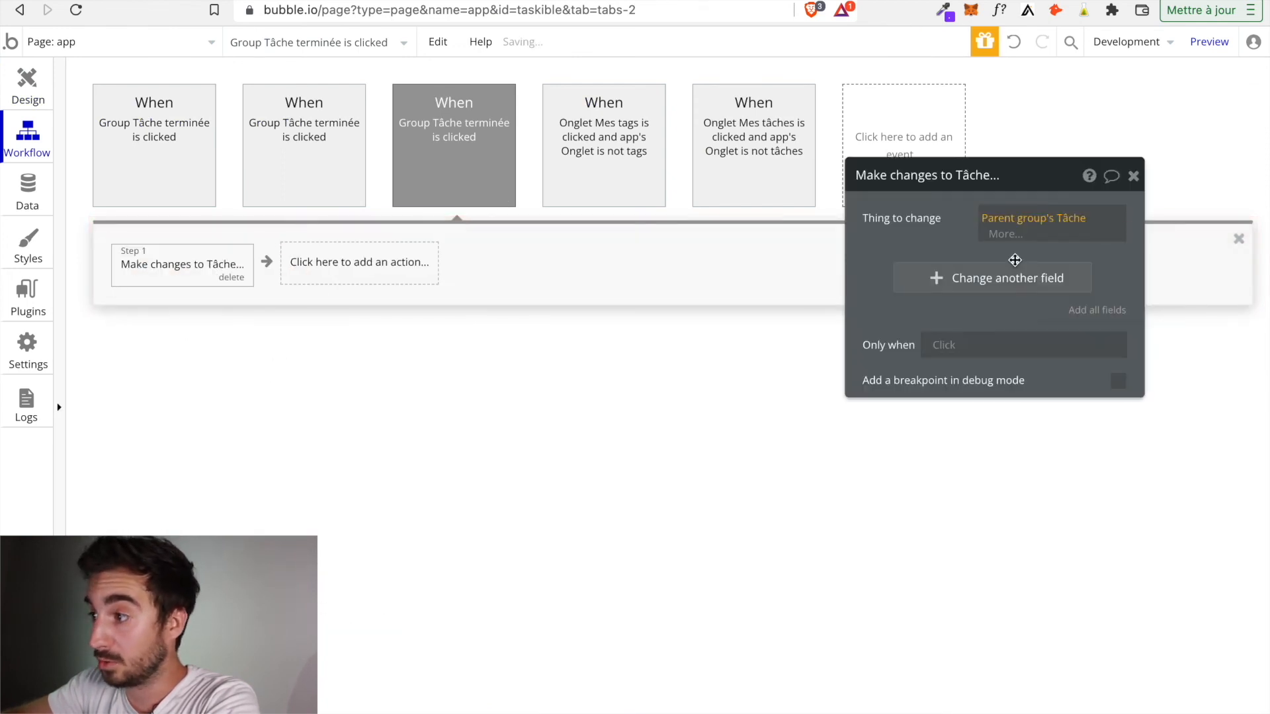
click(934, 276)
click(886, 260)
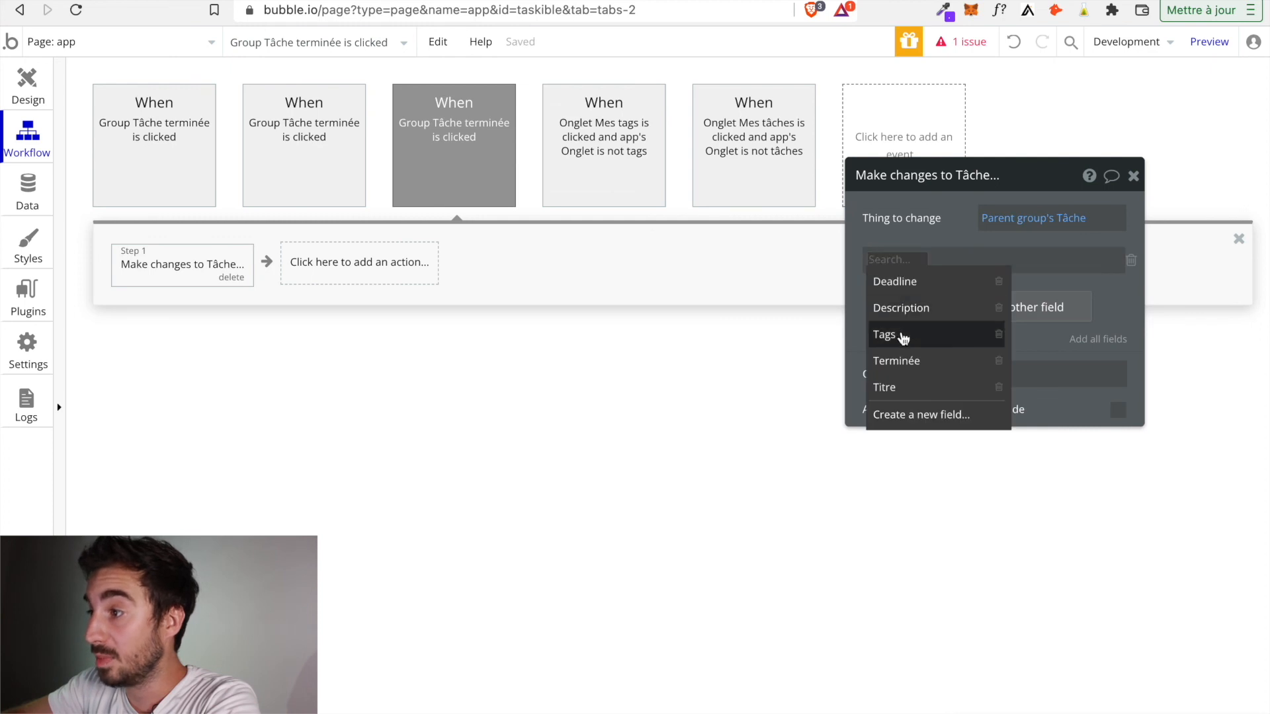
click(896, 361)
click(949, 260)
click(973, 333)
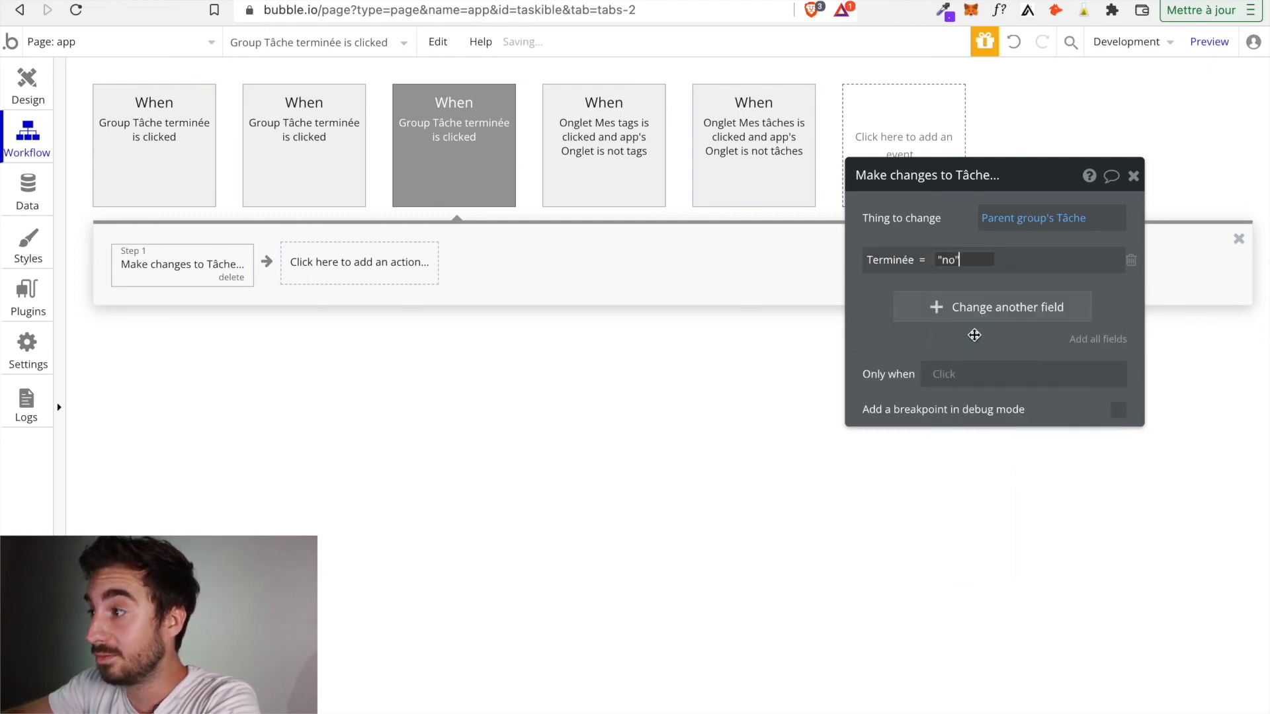
click(1132, 175)
Switch to the running Taskible app, reload it, and restore "Tâche test" from the "Terminée(s)" column.
click(850, 1)
key(super+r)
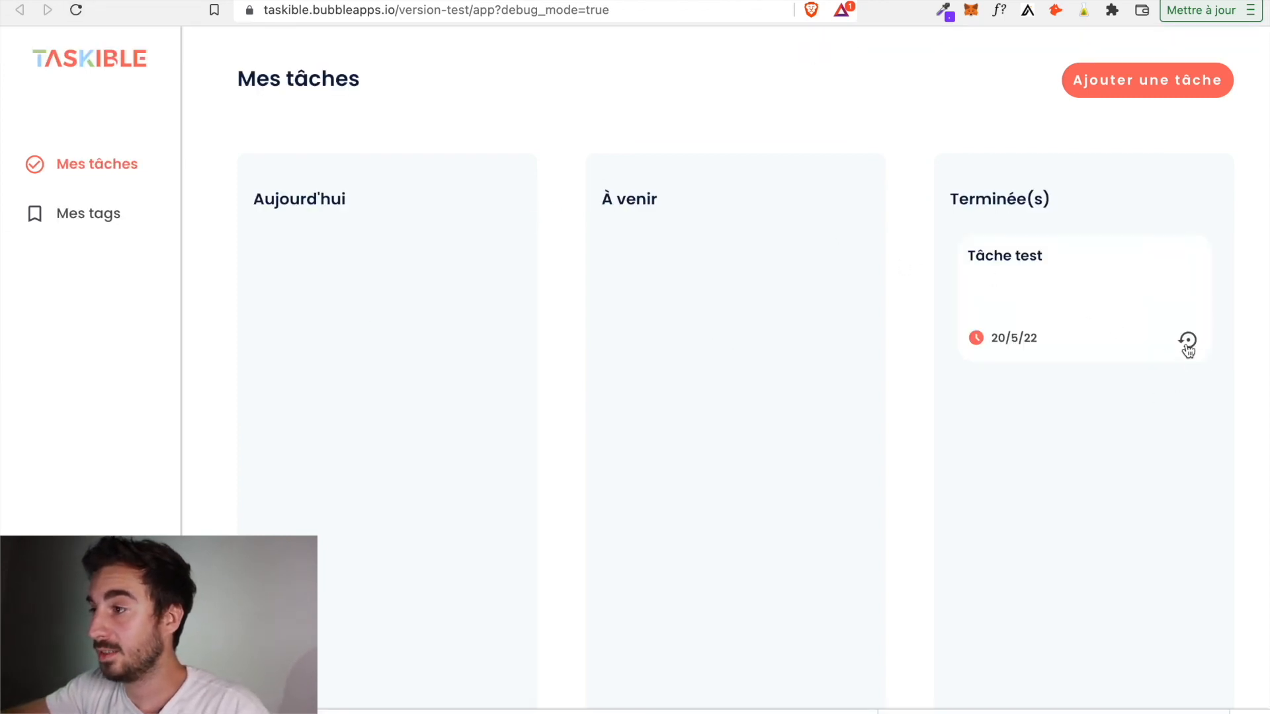
click(1187, 341)
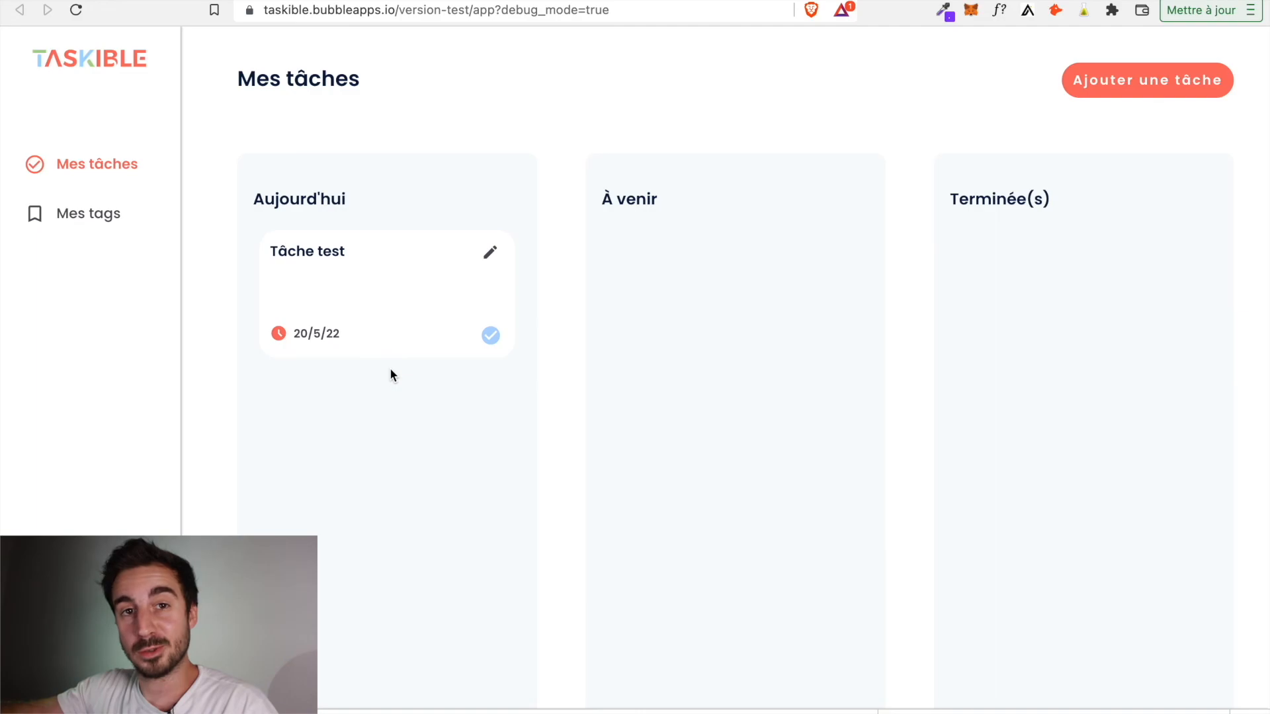